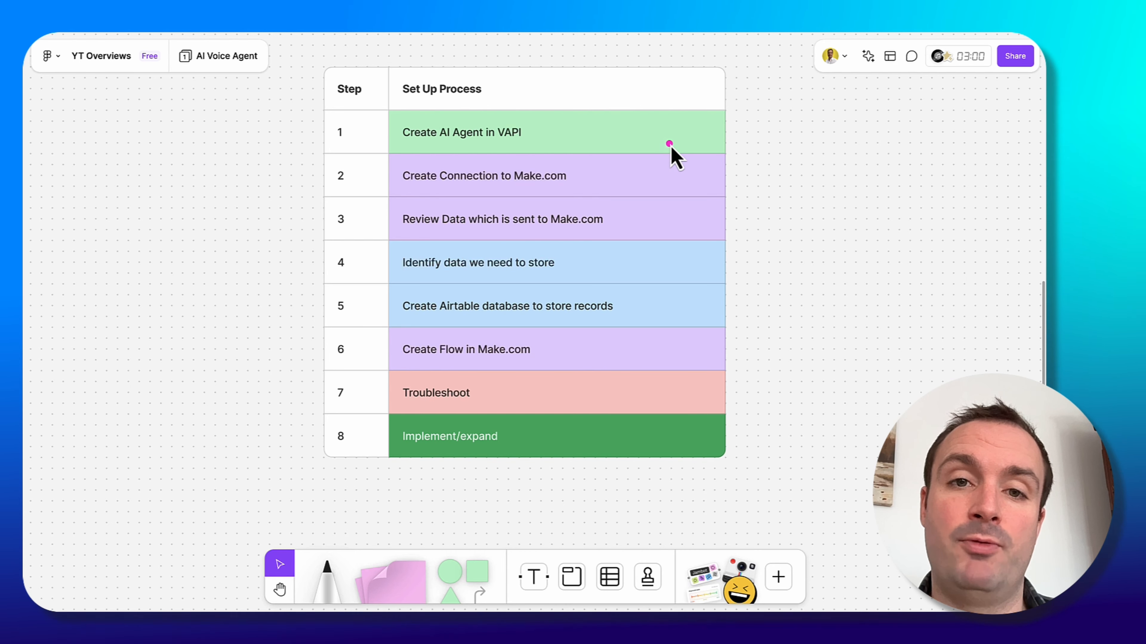
left_click_drag(671, 145, 540, 140)
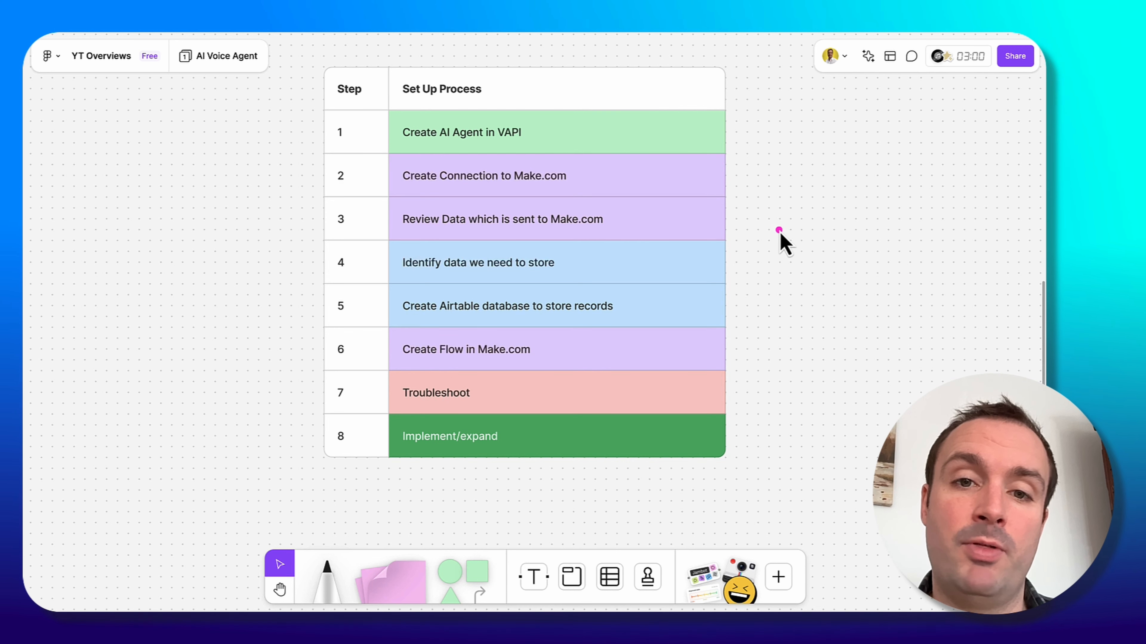
left_click_drag(779, 230, 584, 217)
mouse_move(641, 195)
left_mouse_down()
mouse_move(609, 238)
mouse_move(627, 221)
mouse_move(538, 257)
mouse_move(712, 266)
left_mouse_up()
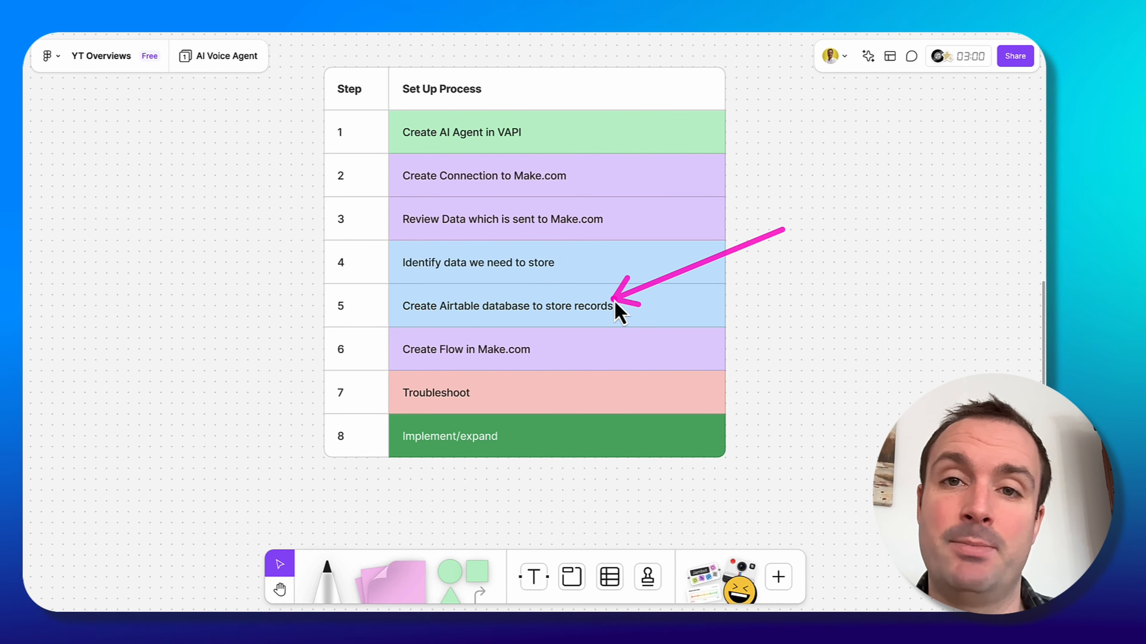
left_click_drag(567, 311, 549, 411)
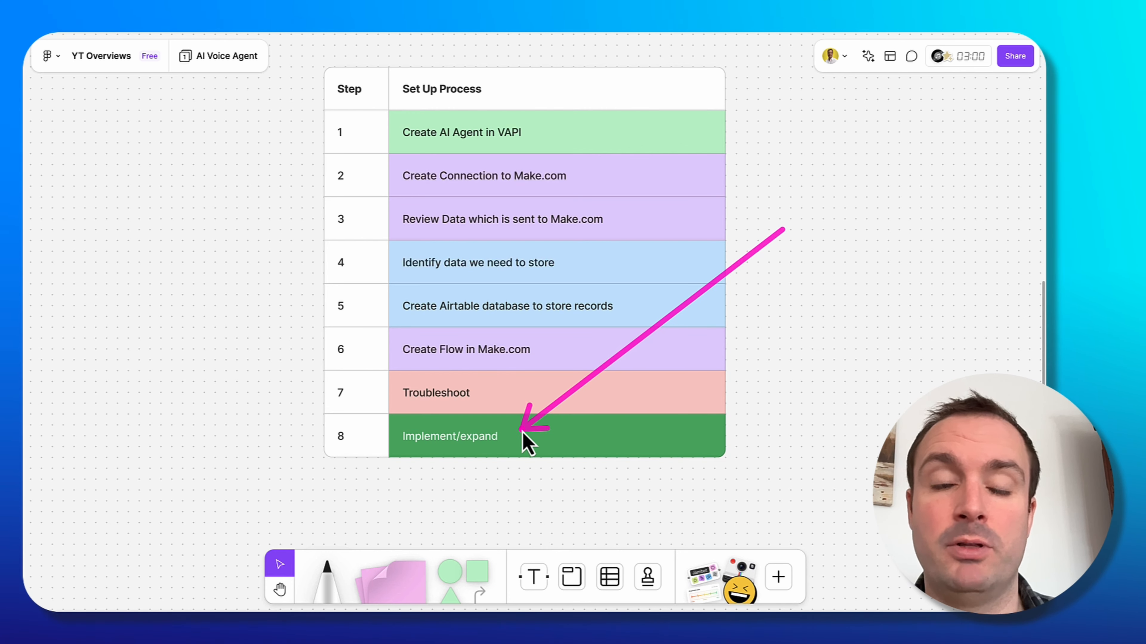
left_click_drag(477, 431, 576, 392)
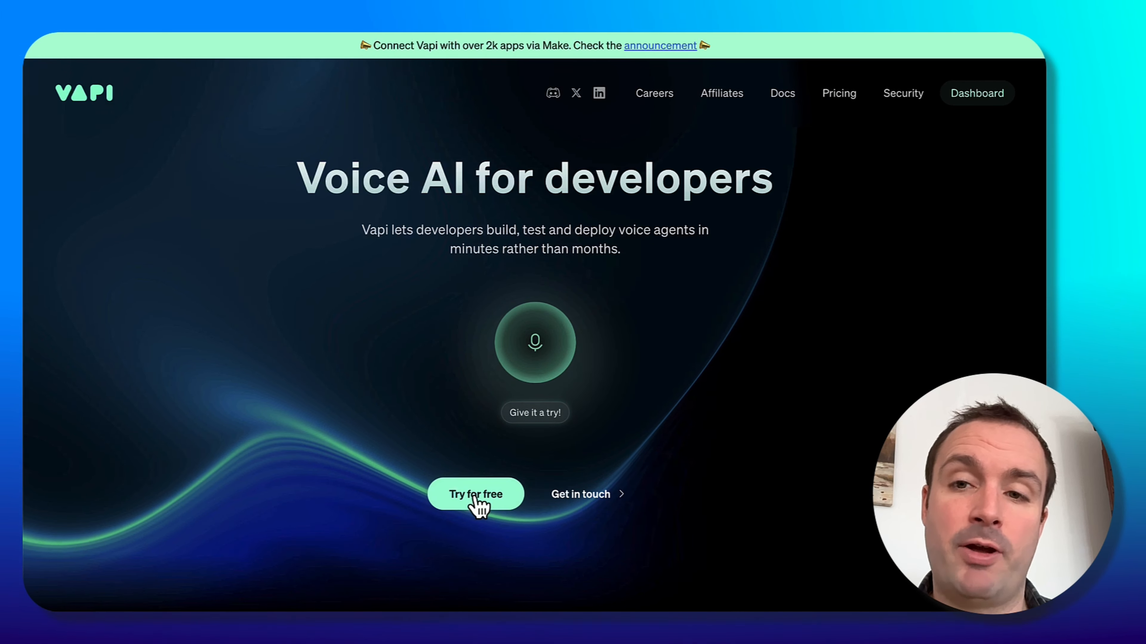
Create a new blank-template assistant named Jim's Diner Call Assistant from the Vapi dashboard.
left_click(972, 96)
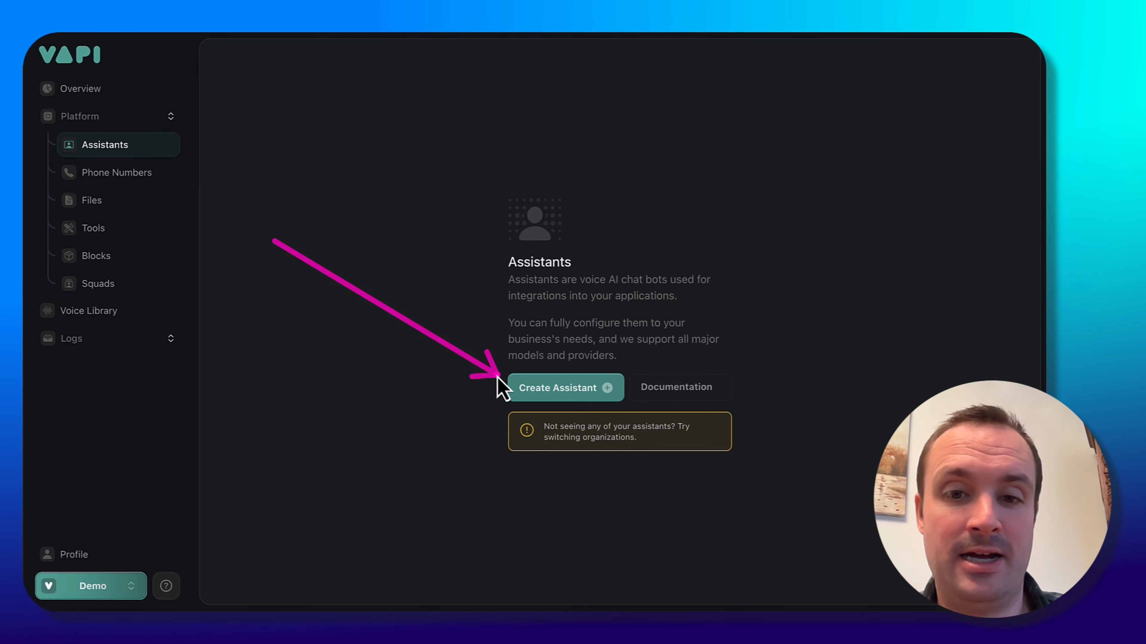
left_click(508, 387)
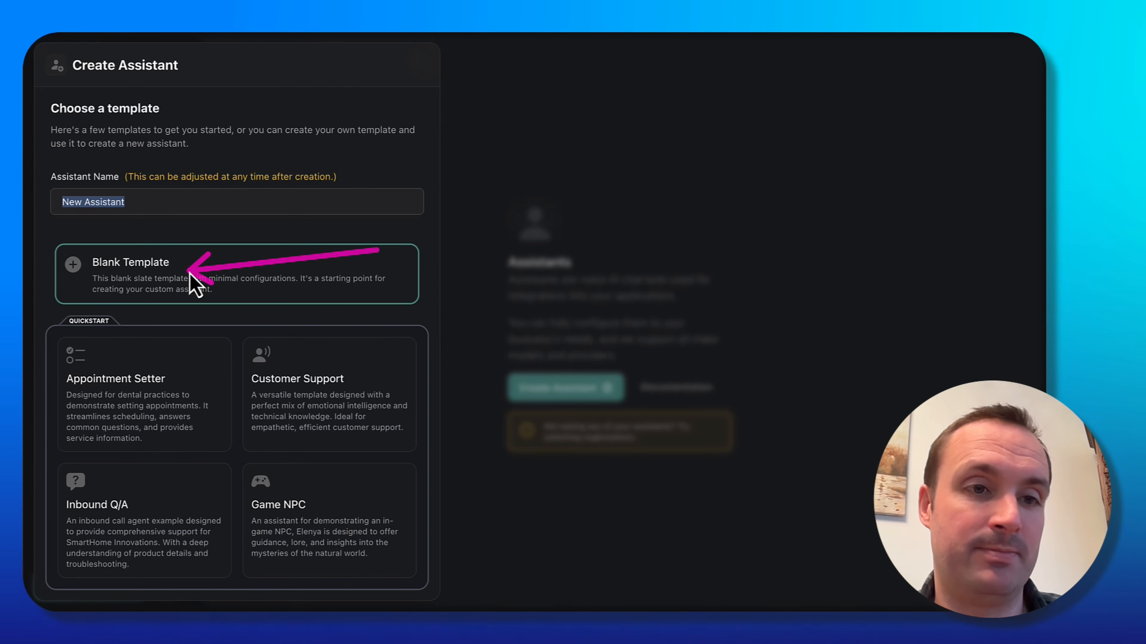
triple_click(149, 201)
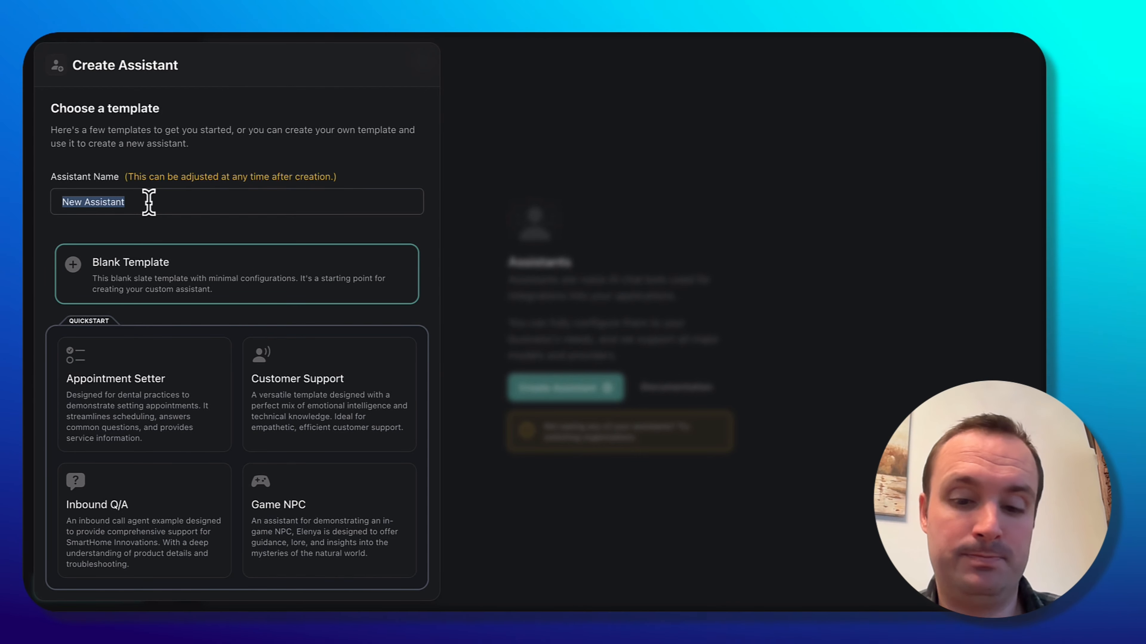
type("Jim's Diner Call Assistant")
scroll(248, 374, "down", 2)
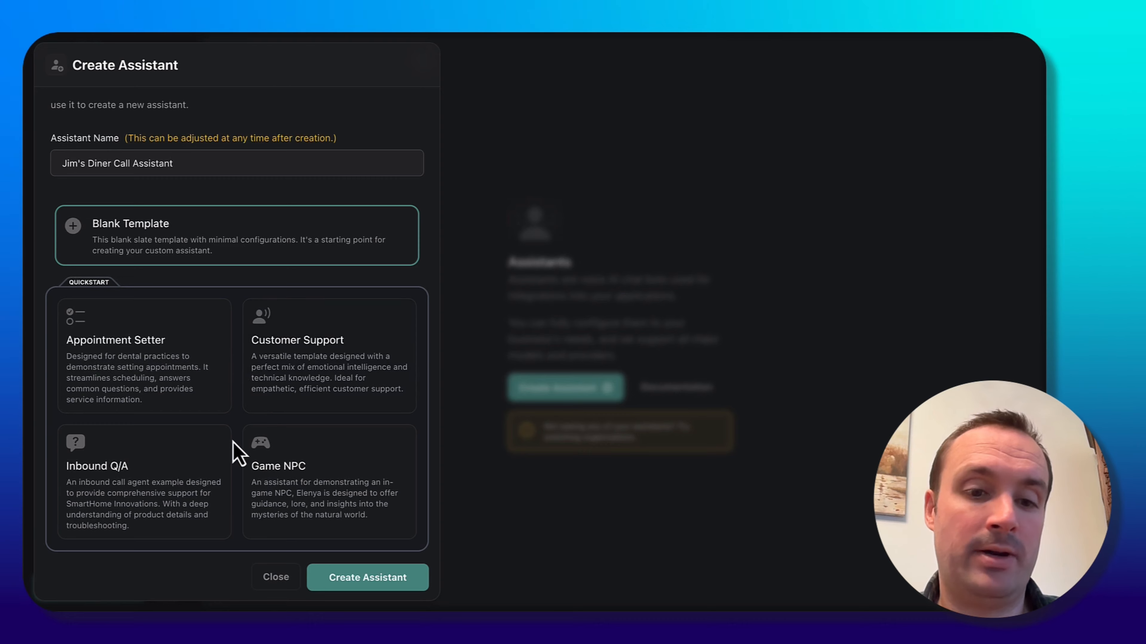
left_click(361, 592)
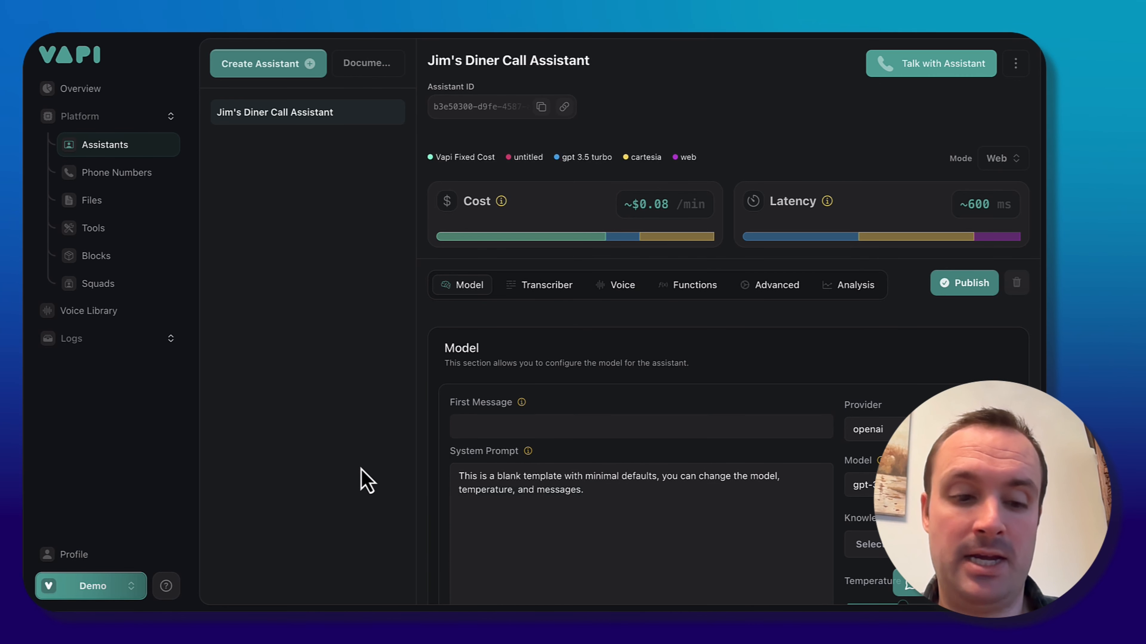
mouse_move(290, 313)
left_mouse_down()
mouse_move(274, 103)
mouse_move(235, 97)
mouse_move(264, 133)
mouse_move(381, 128)
mouse_move(236, 126)
mouse_move(226, 77)
mouse_move(306, 80)
mouse_move(386, 116)
left_mouse_up()
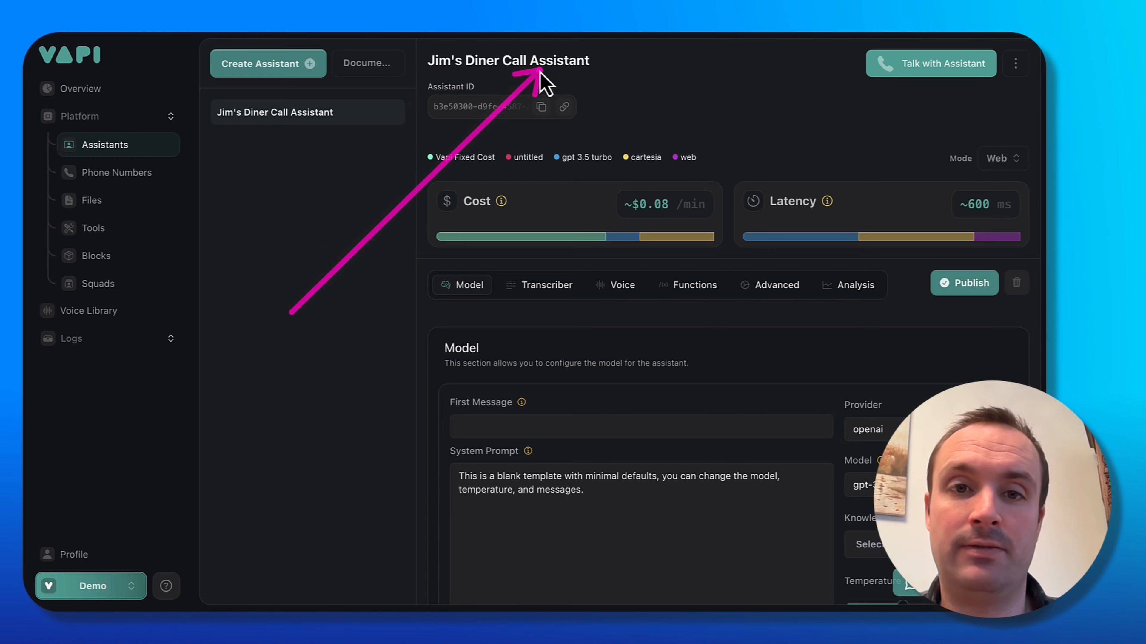
mouse_move(661, 159)
left_mouse_down()
mouse_move(941, 73)
mouse_move(957, 92)
mouse_move(886, 88)
mouse_move(433, 255)
mouse_move(496, 199)
mouse_move(440, 210)
mouse_move(657, 205)
mouse_move(746, 249)
mouse_move(763, 218)
mouse_move(460, 359)
mouse_move(422, 298)
left_mouse_up()
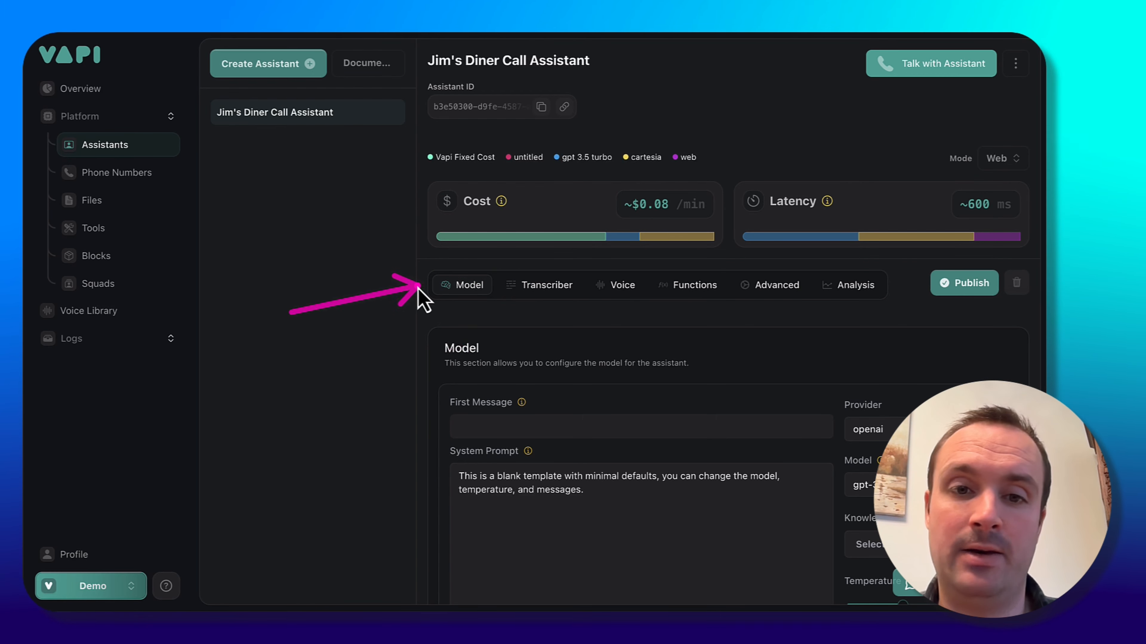
mouse_move(517, 296)
left_mouse_down()
mouse_move(640, 299)
mouse_move(740, 280)
mouse_move(794, 305)
mouse_move(735, 309)
left_mouse_up()
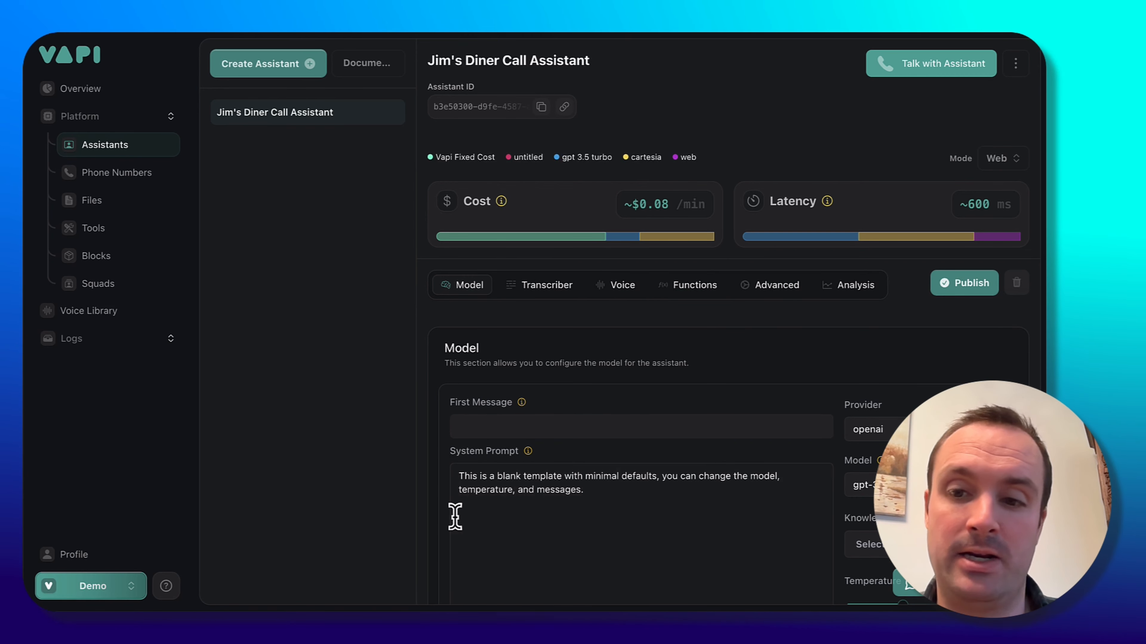
left_click_drag(313, 425, 387, 427)
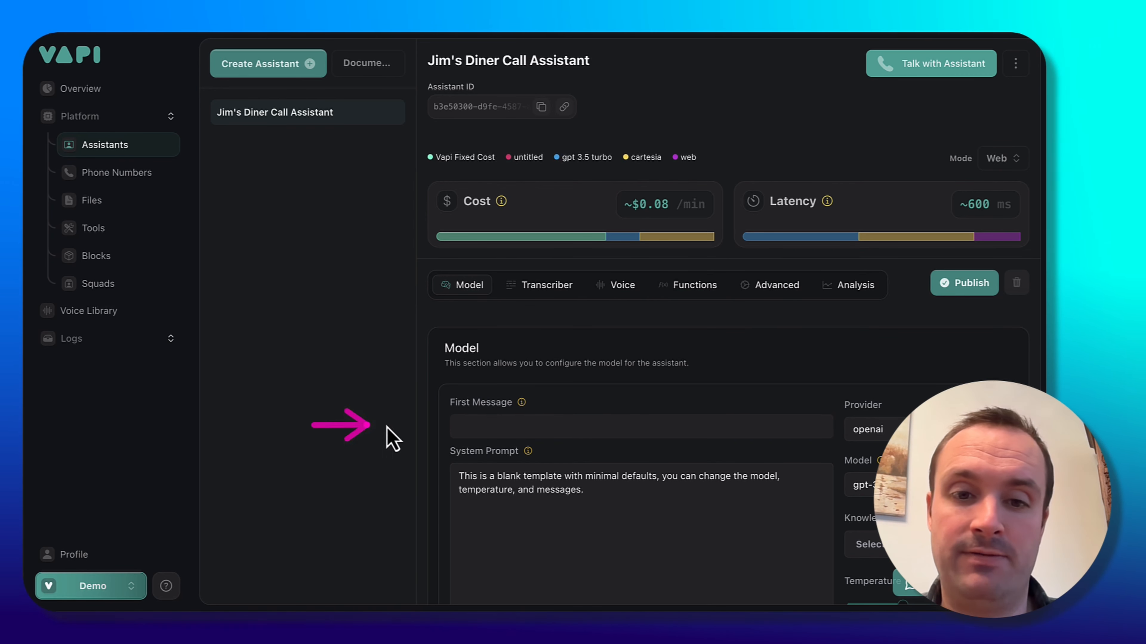
Paste the greeting 'Hi, this is Laura at Jim's Diner. How can I help you today?' as the first message.
left_click(492, 427)
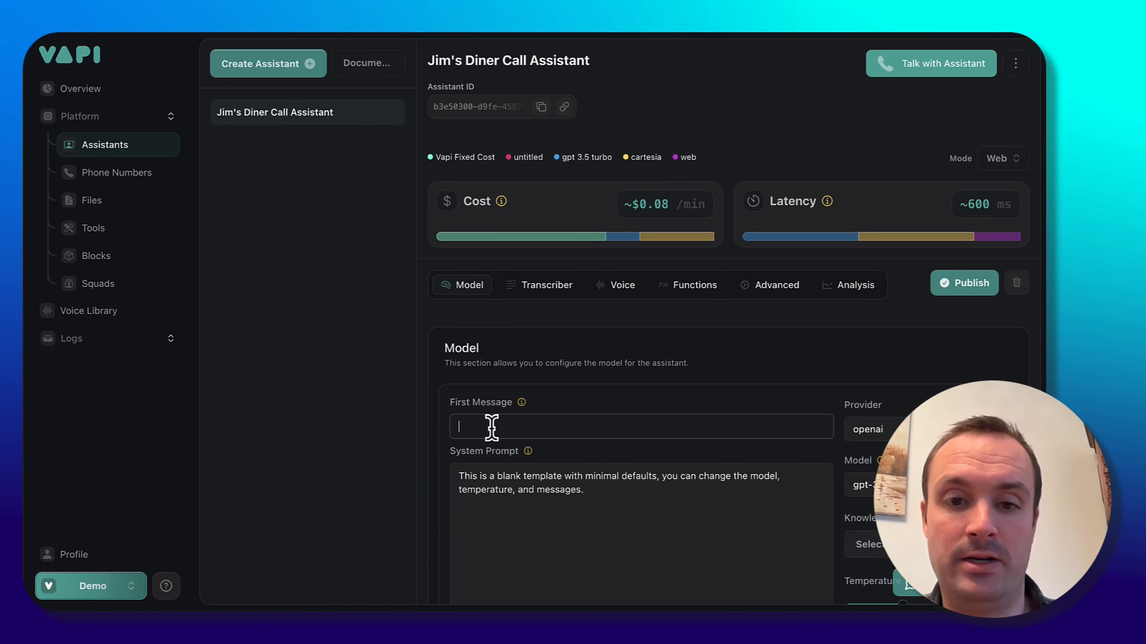
type("Hi, this is Laura, at Jim's Diner. How can I help you today?")
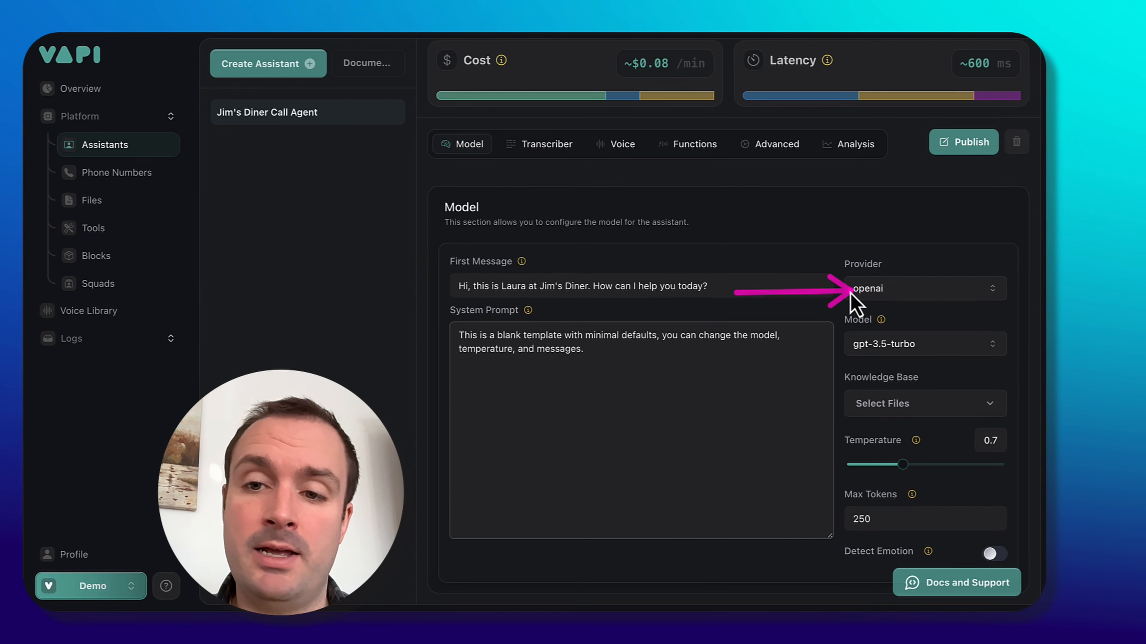
Set the assistant's model to GPT 4o Mini.
left_click(930, 356)
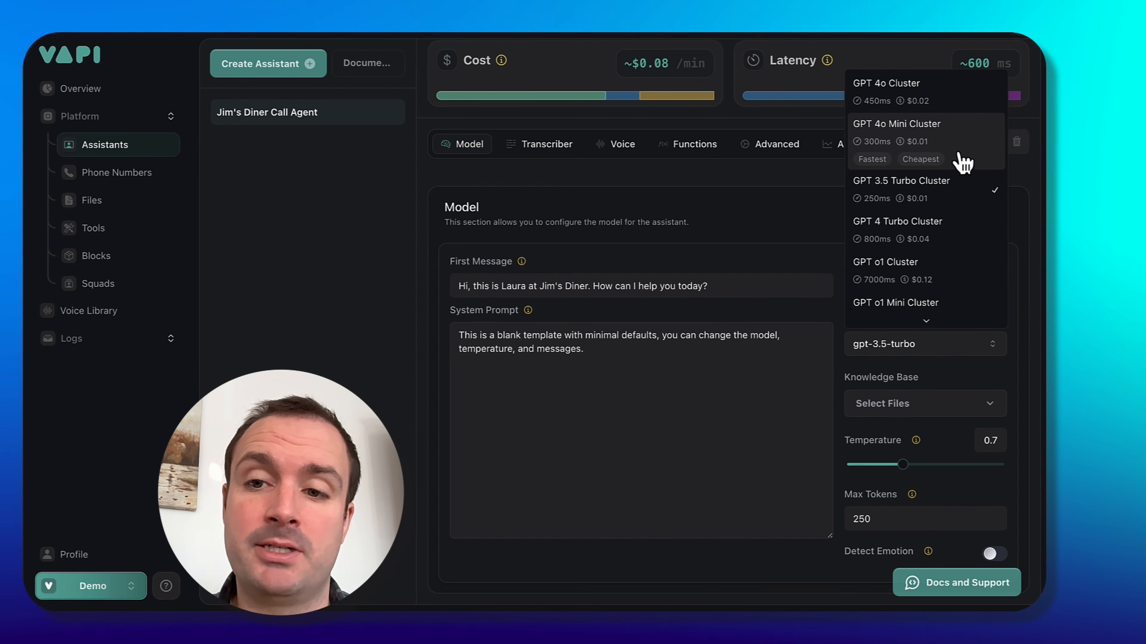
left_click(962, 162)
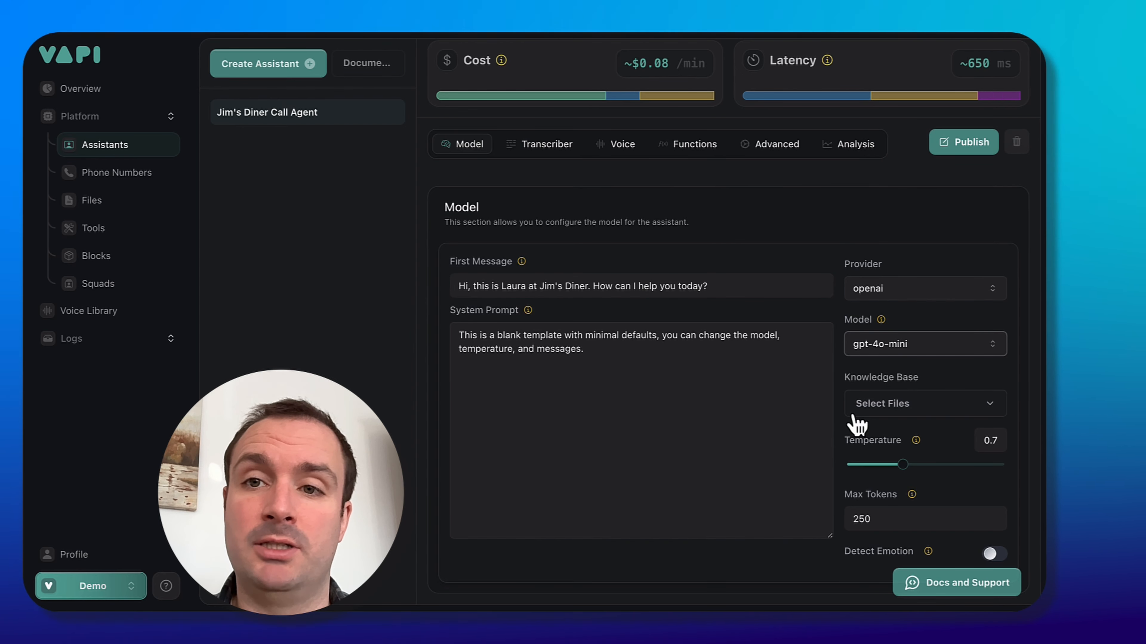
Review the knowledge base, temperature and max tokens settings of the model.
left_click(871, 405)
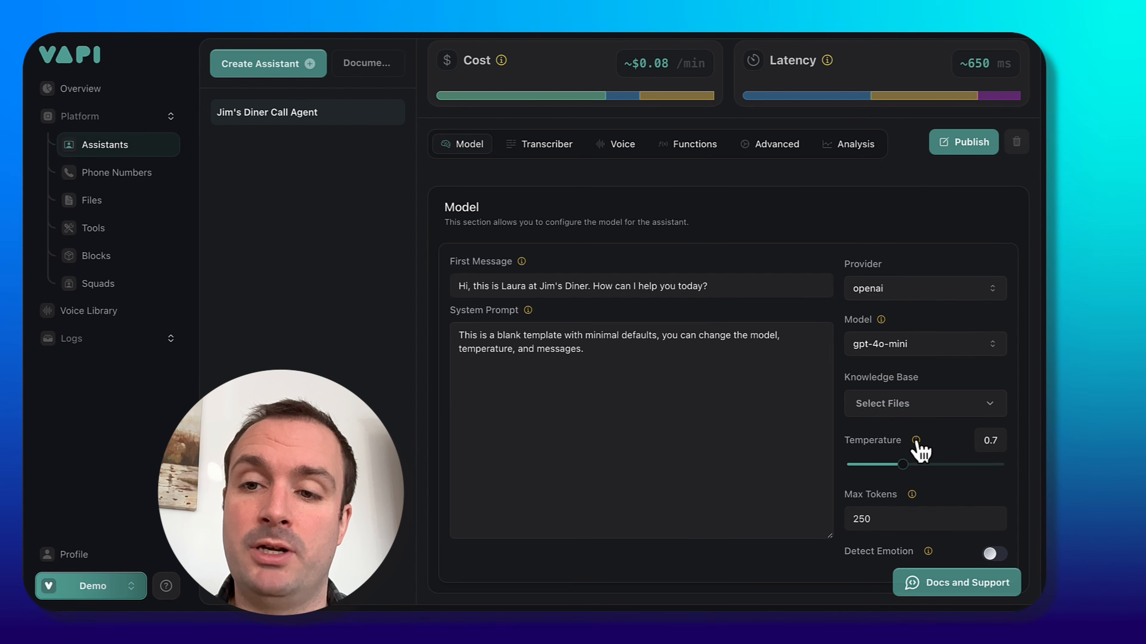
mouse_move(916, 442)
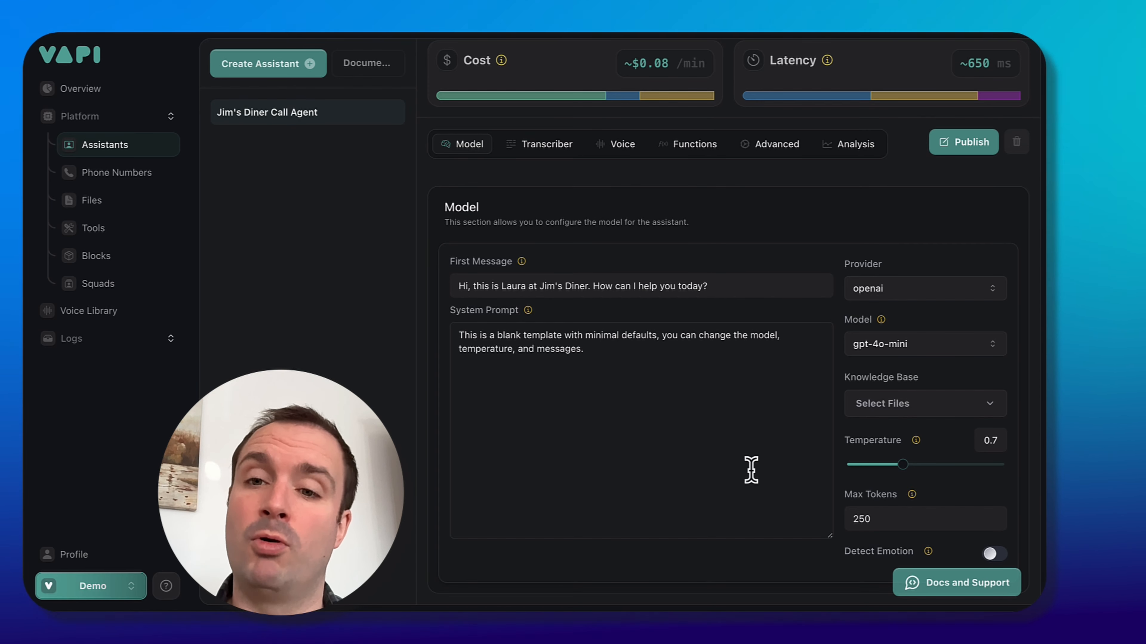
mouse_move(913, 496)
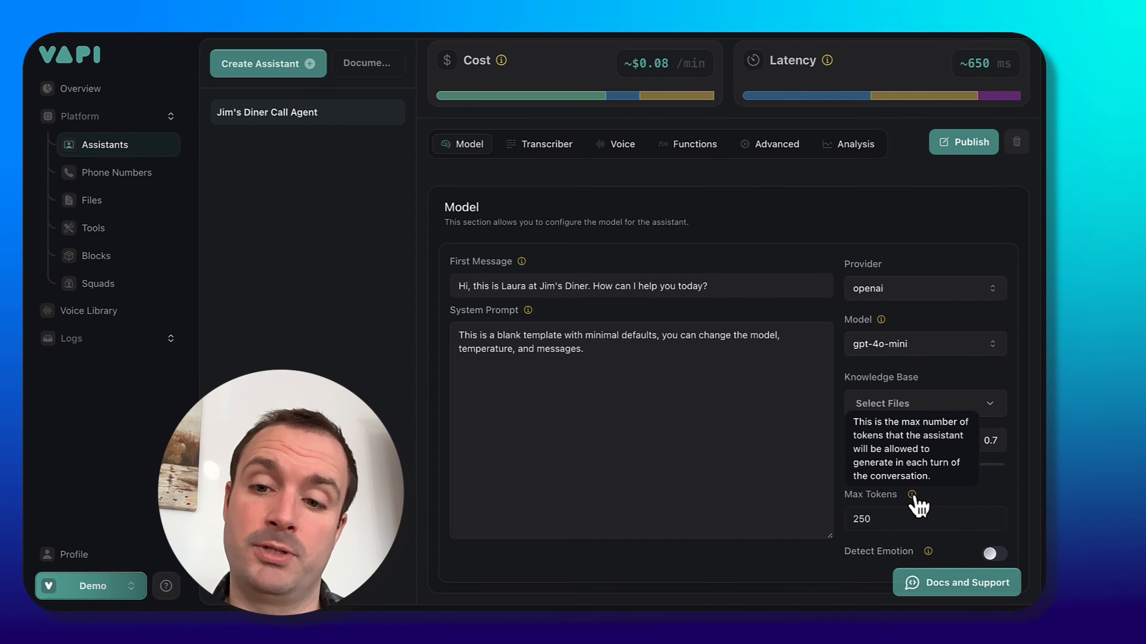
Replace the default system prompt with a prompt describing the agent's core attributes and the restaurant information.
left_click_drag(585, 349, 448, 336)
key("BackSpace")
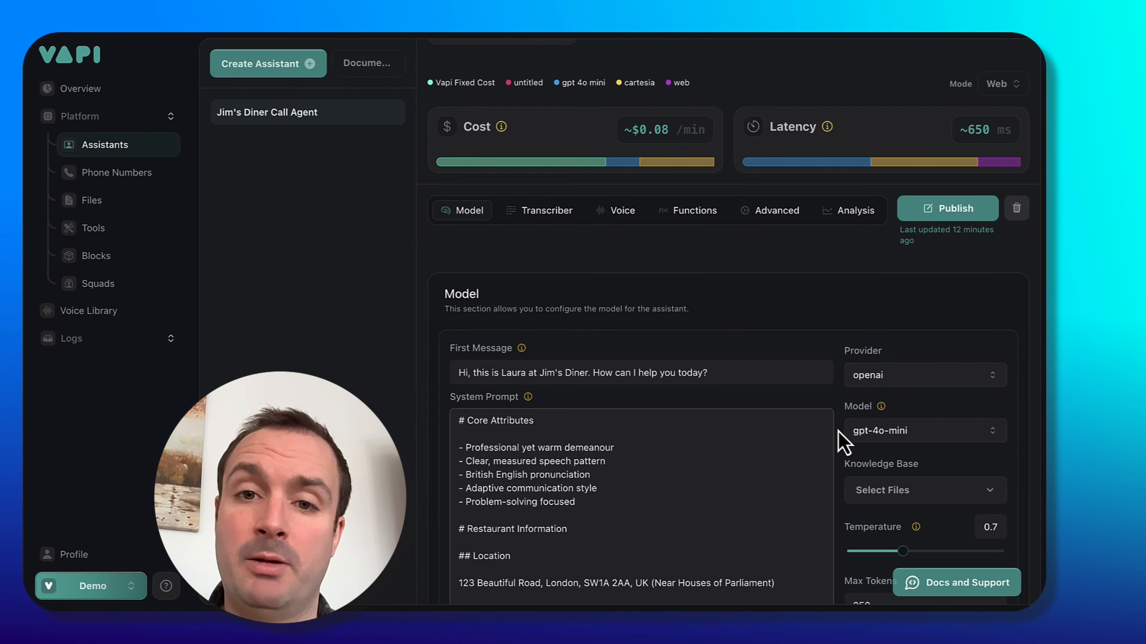
right_click(570, 311)
left_click(570, 238)
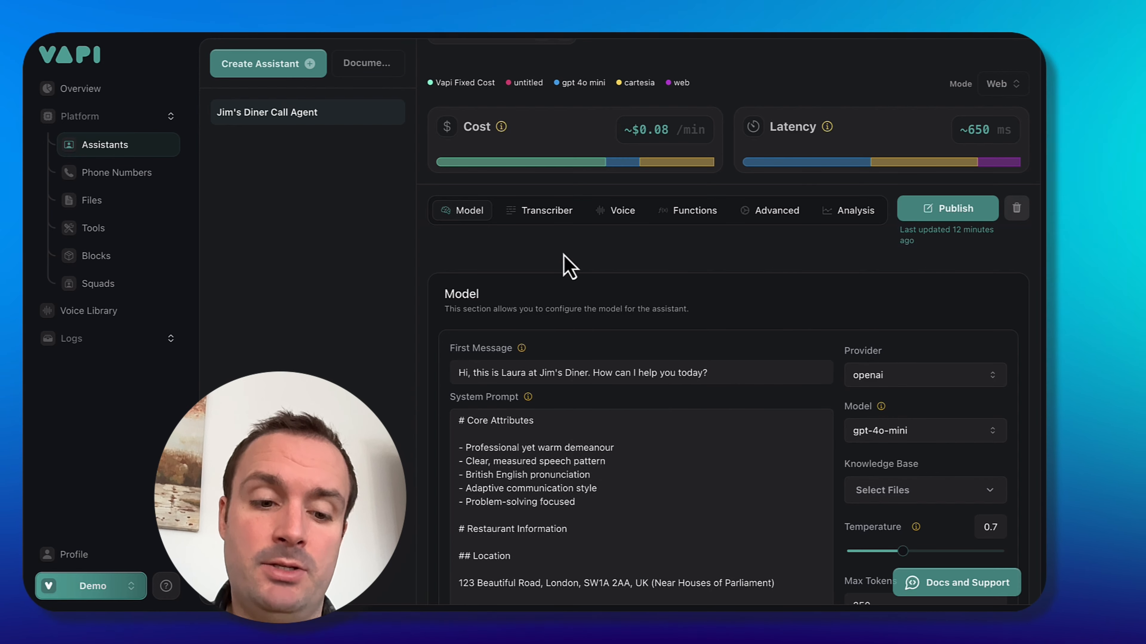
Open the assistant's Transcriber settings to review them.
left_click_drag(536, 301, 537, 225)
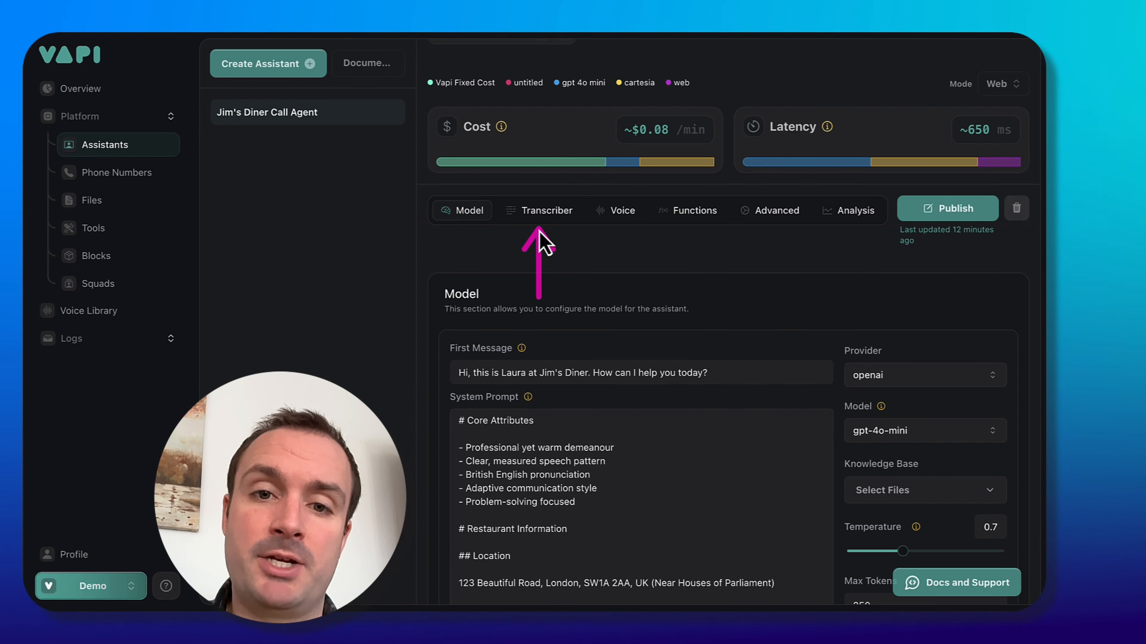
left_click(543, 210)
scroll(537, 458, "down", 1)
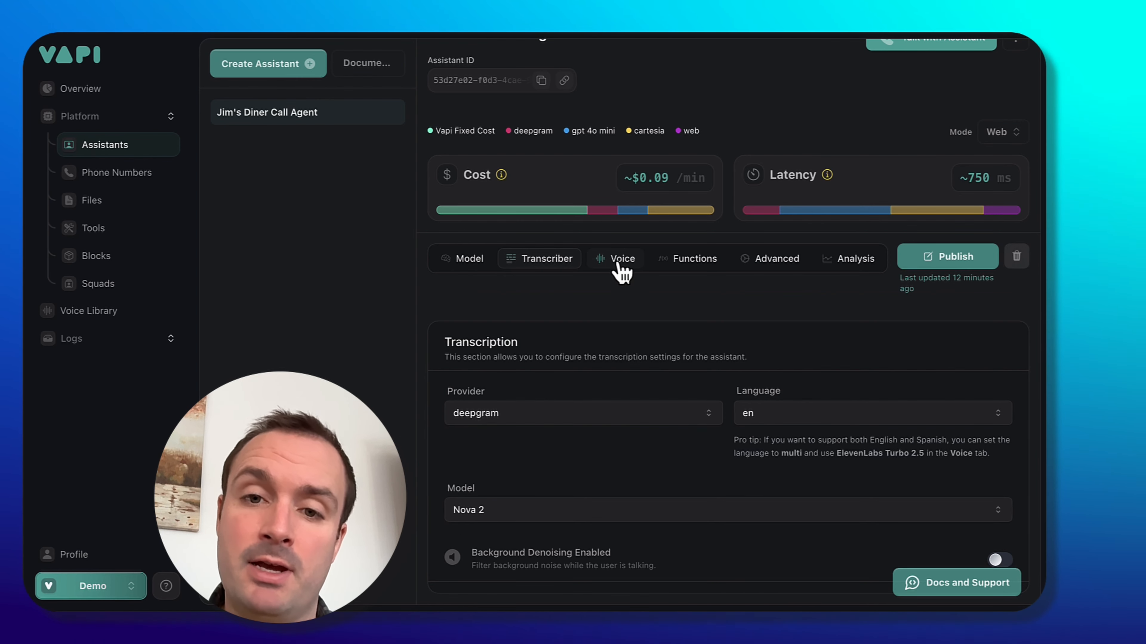
Open the Voice settings and change the voice provider to 11labs.
left_click_drag(614, 316, 614, 266)
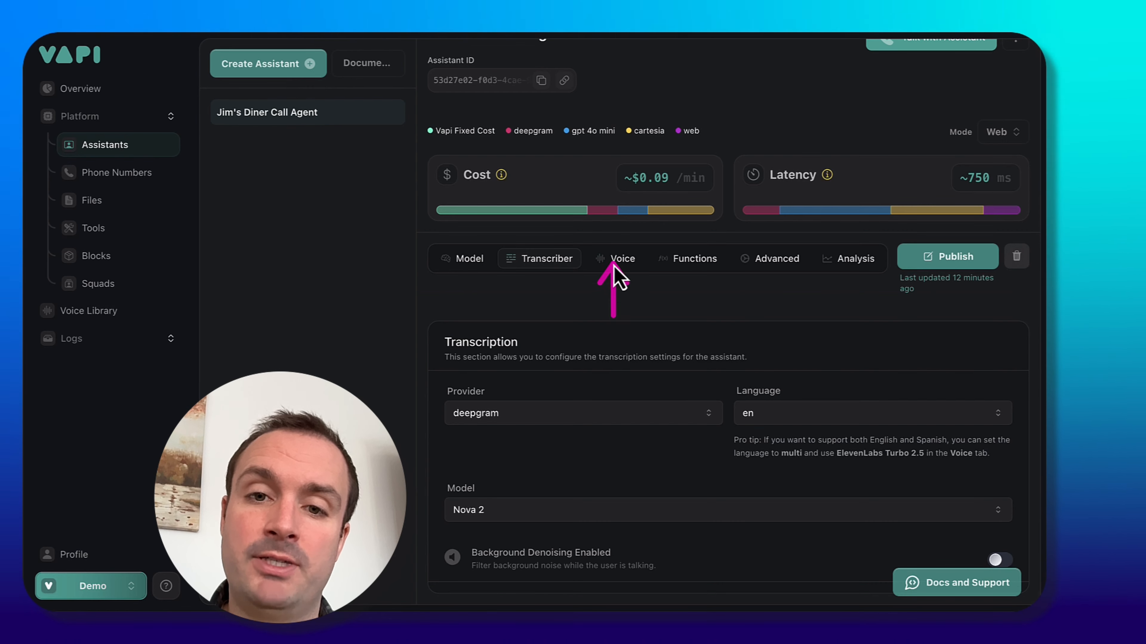
double_click(615, 264)
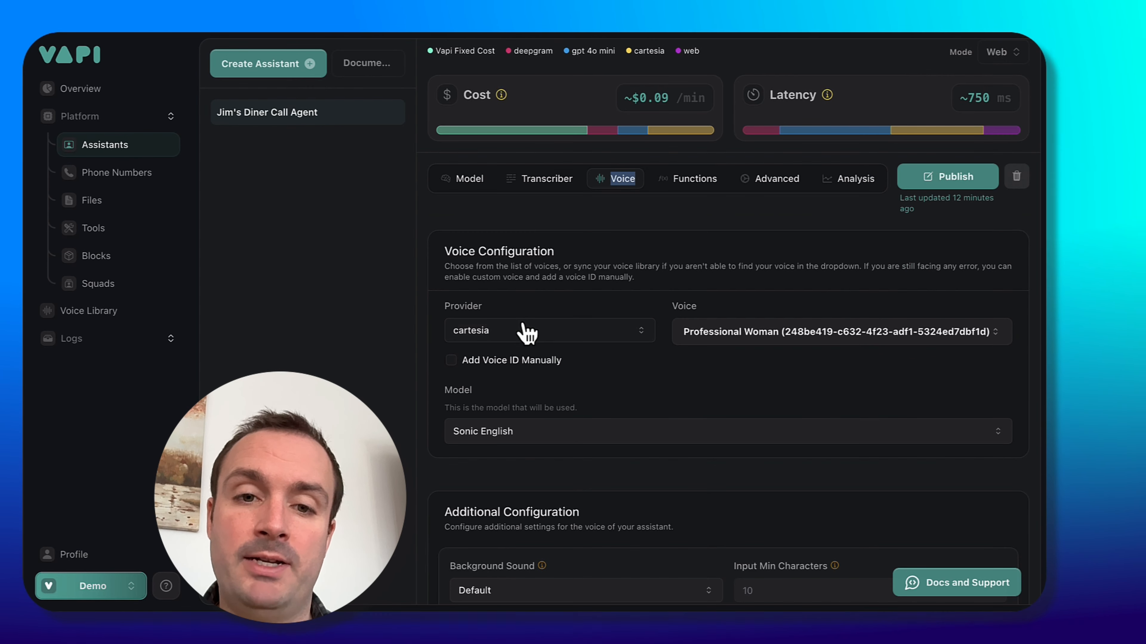
left_click_drag(391, 380, 475, 319)
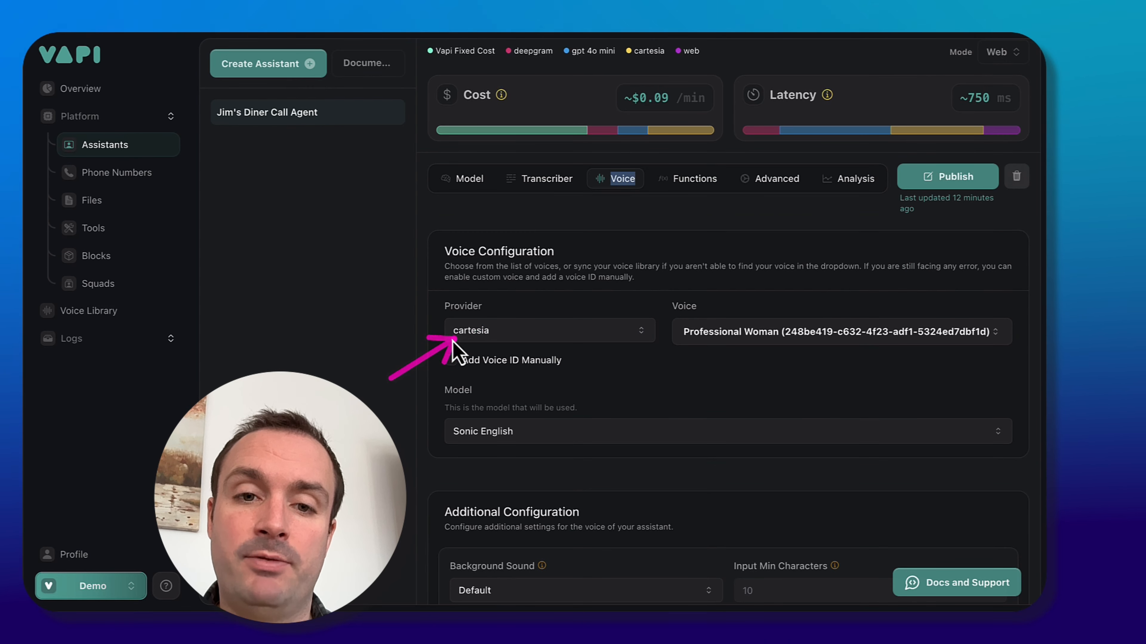
left_click_drag(673, 342, 789, 347)
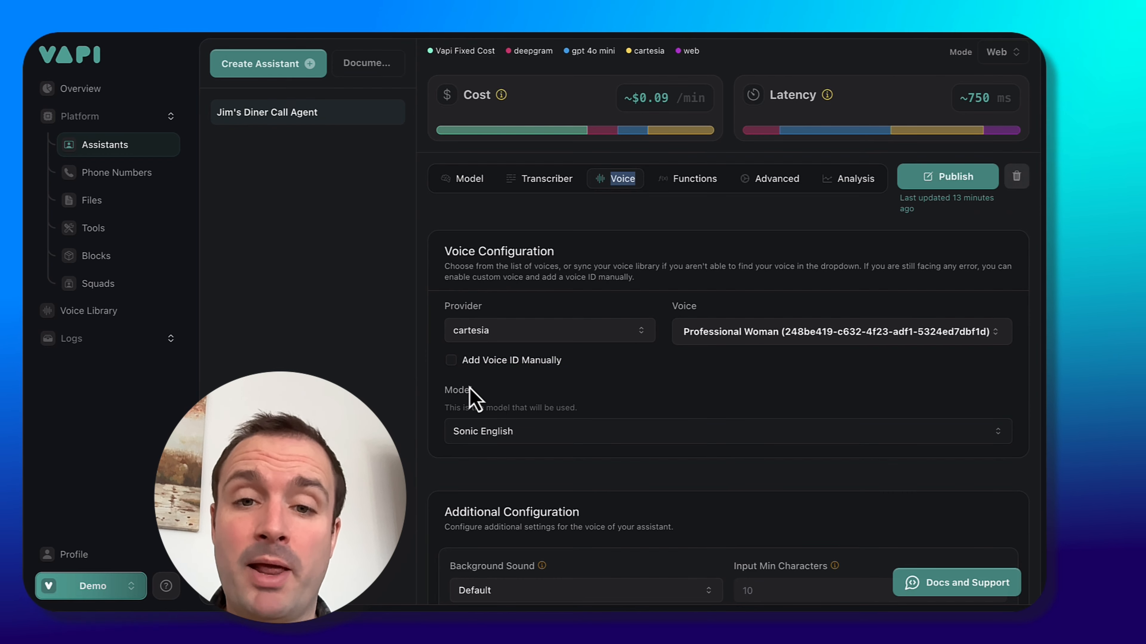
left_click(607, 334)
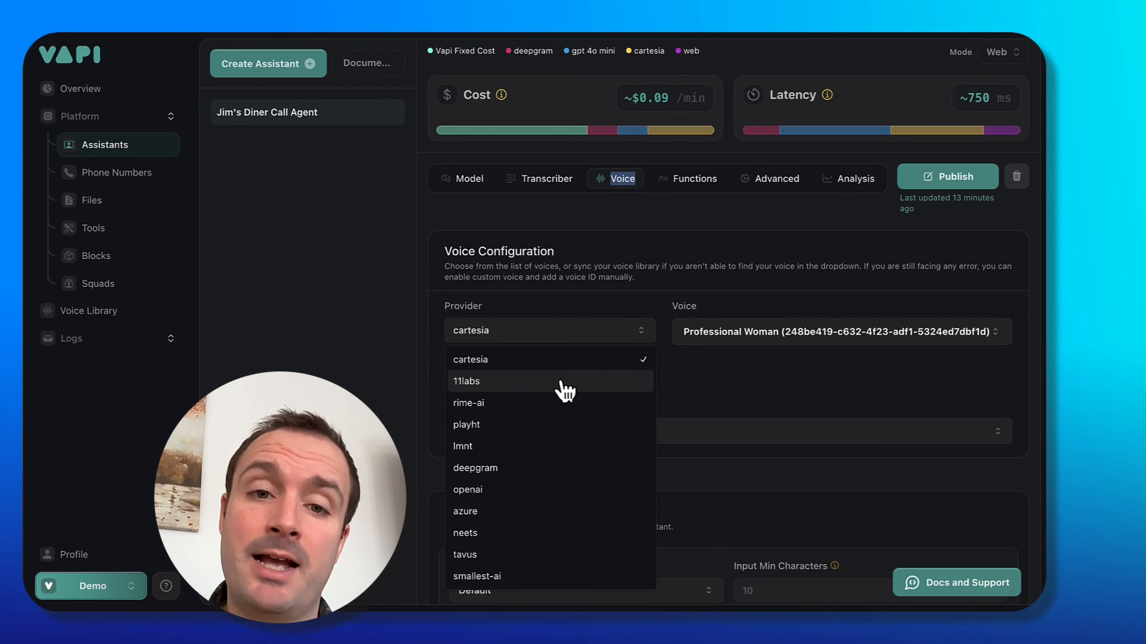
left_click(564, 388)
Browse the list of available 11labs voices for the assistant without choosing one.
left_click(822, 342)
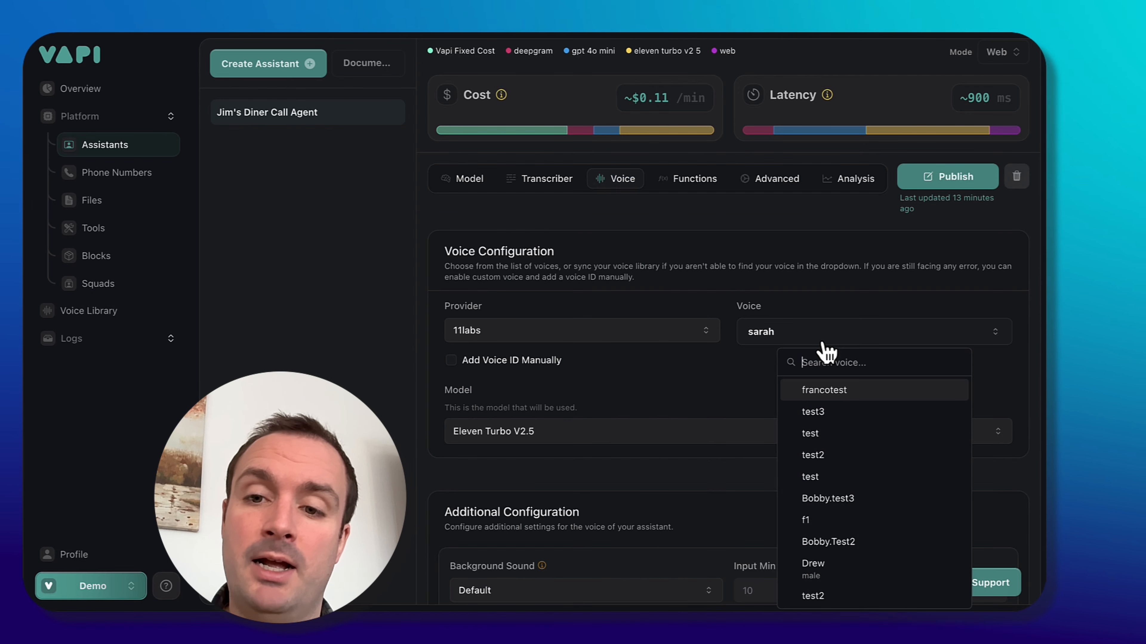
scroll(812, 447, "down", 3)
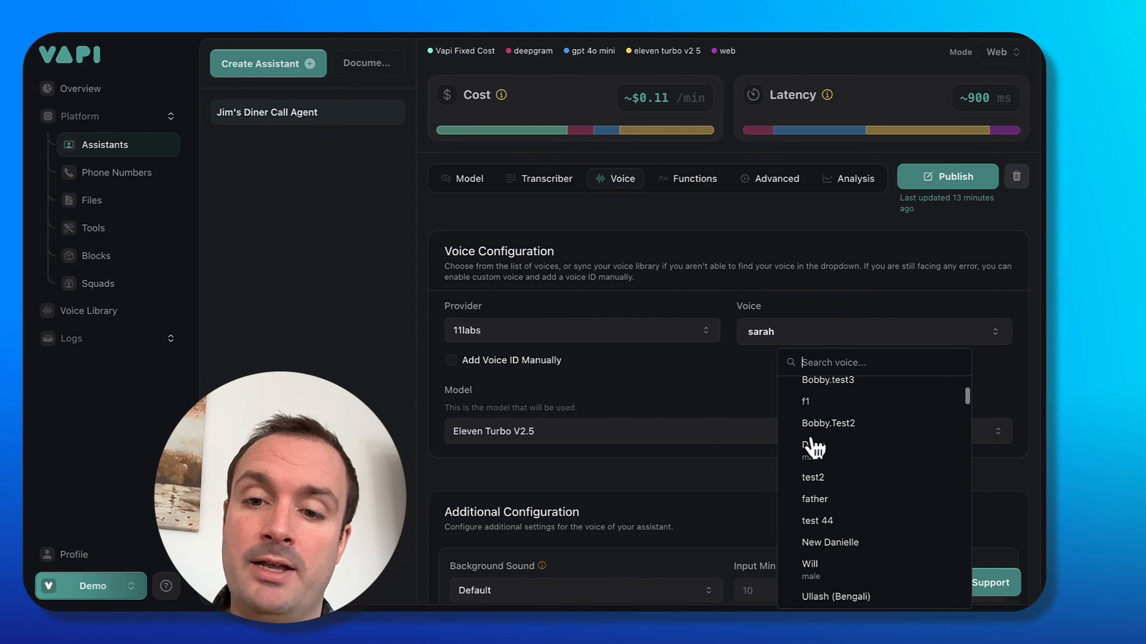
scroll(812, 446, "down", 1)
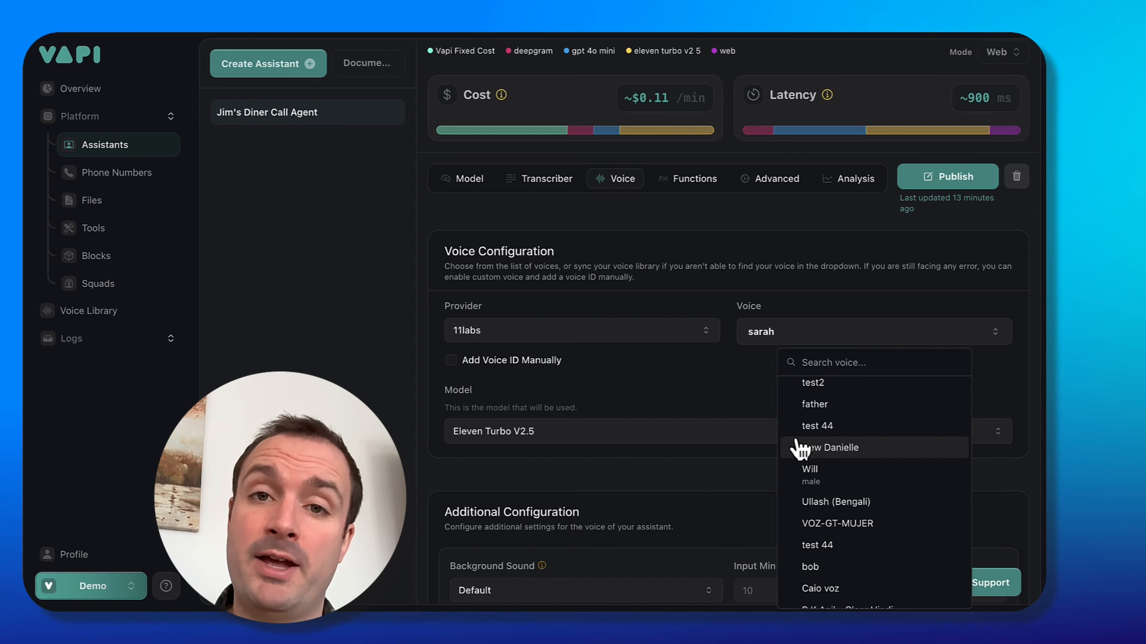
left_click(662, 402)
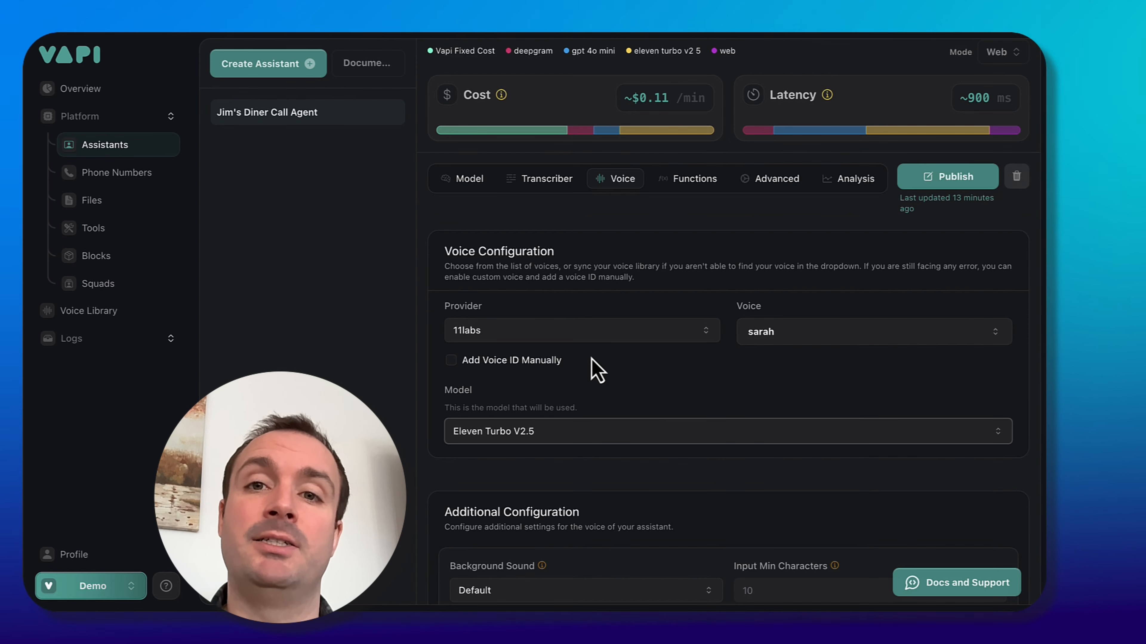
left_click(800, 336)
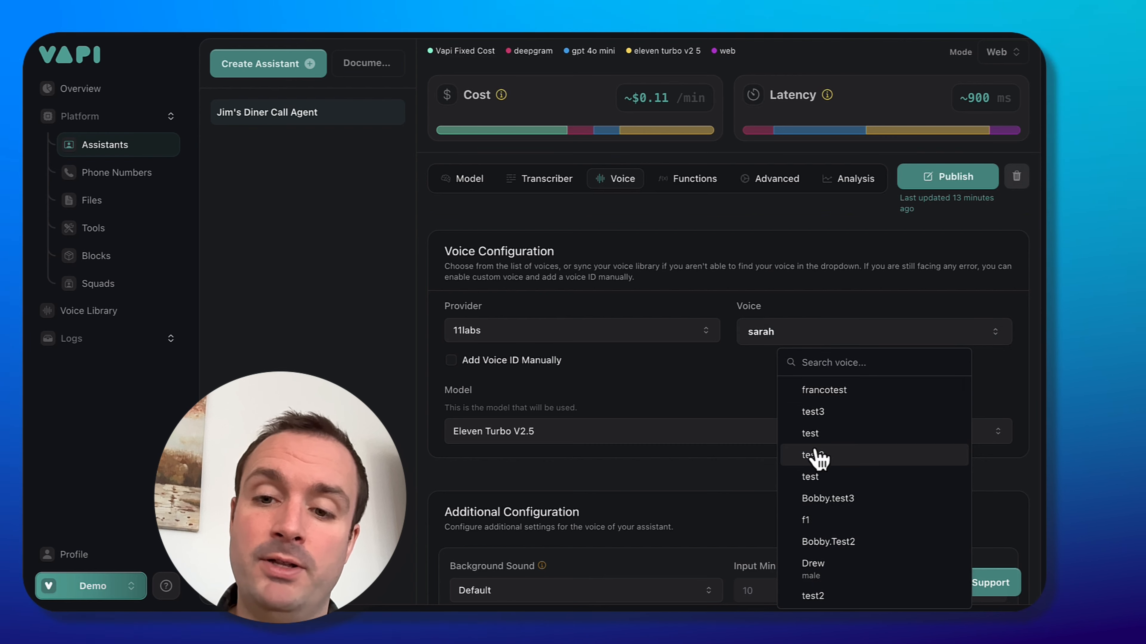
scroll(818, 459, "down", 5)
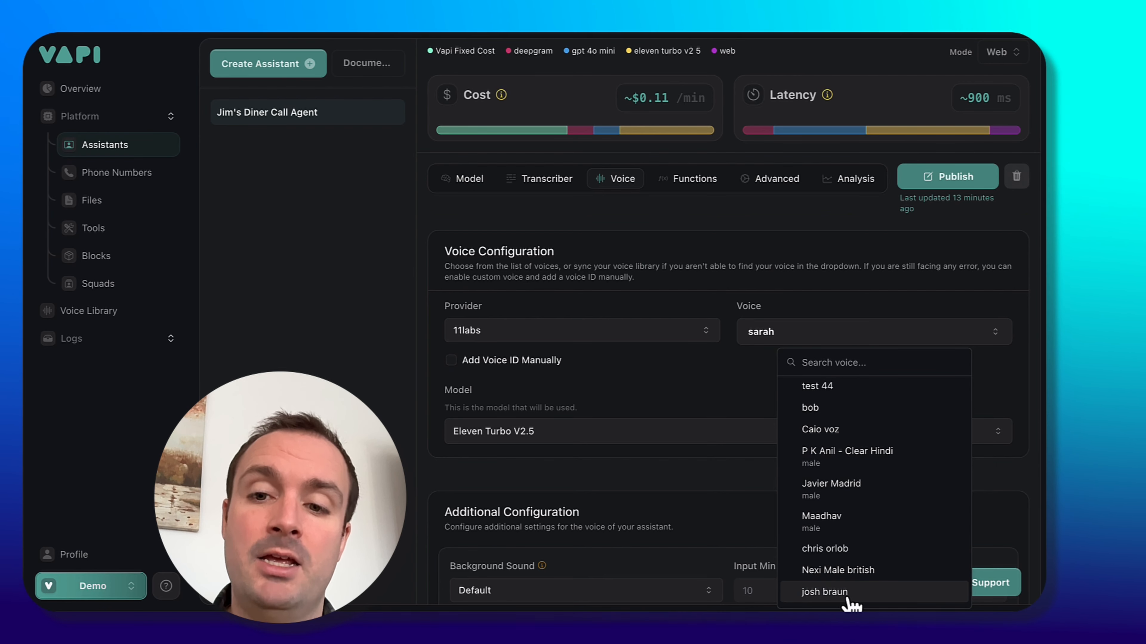
left_click(604, 396)
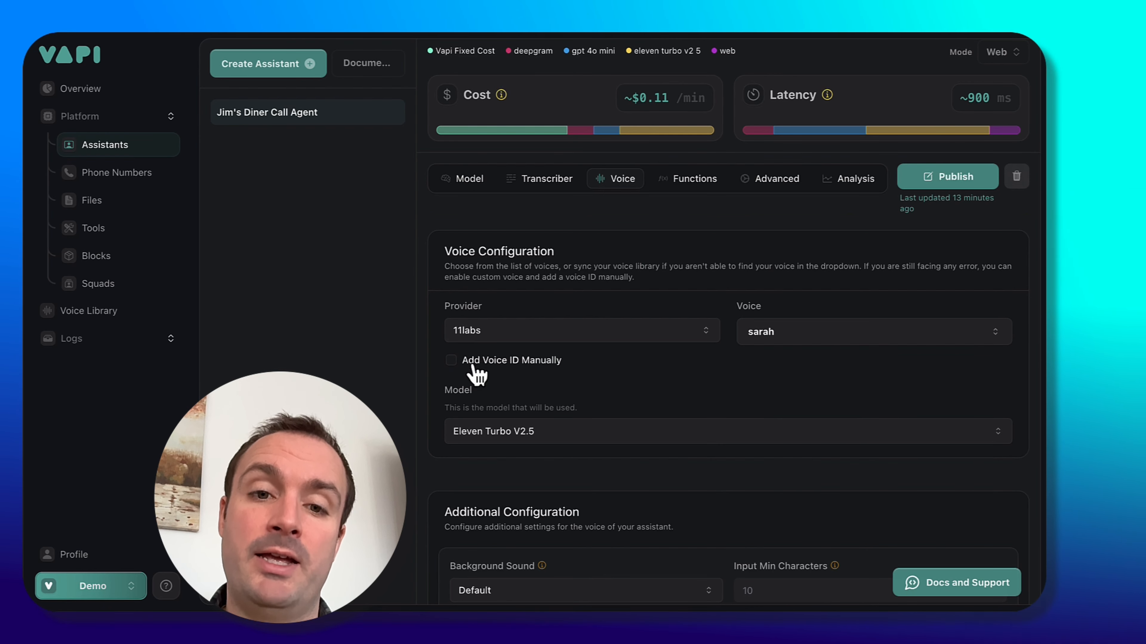
Switch to ElevenLabs, preview the Felicity - young and well-spoken voice and copy its voice ID.
left_click(460, 361)
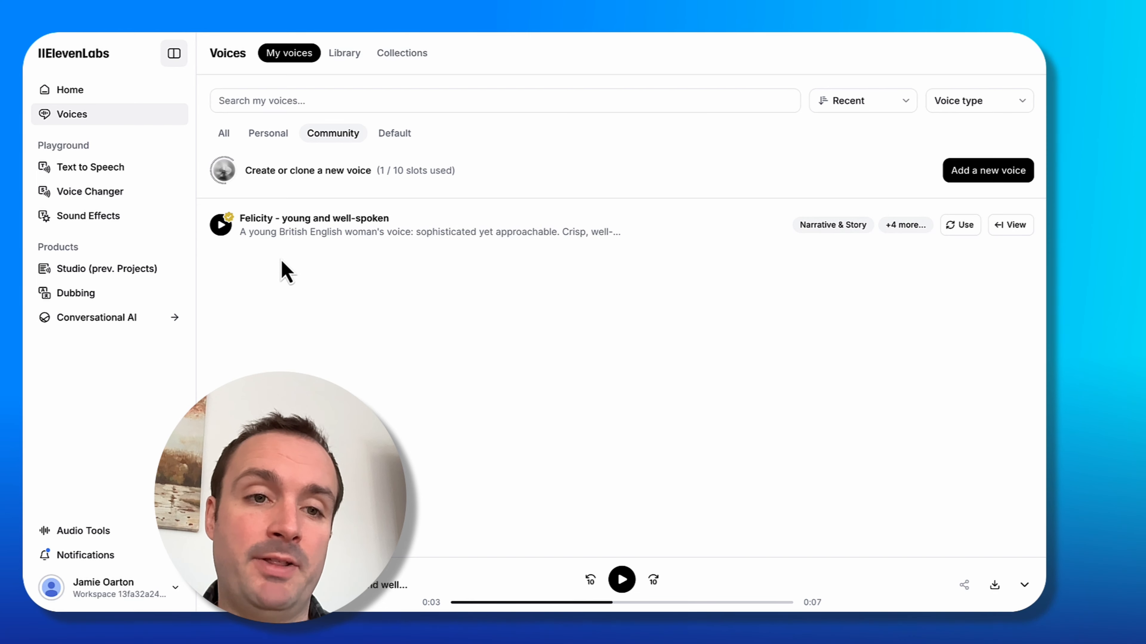
left_click(221, 225)
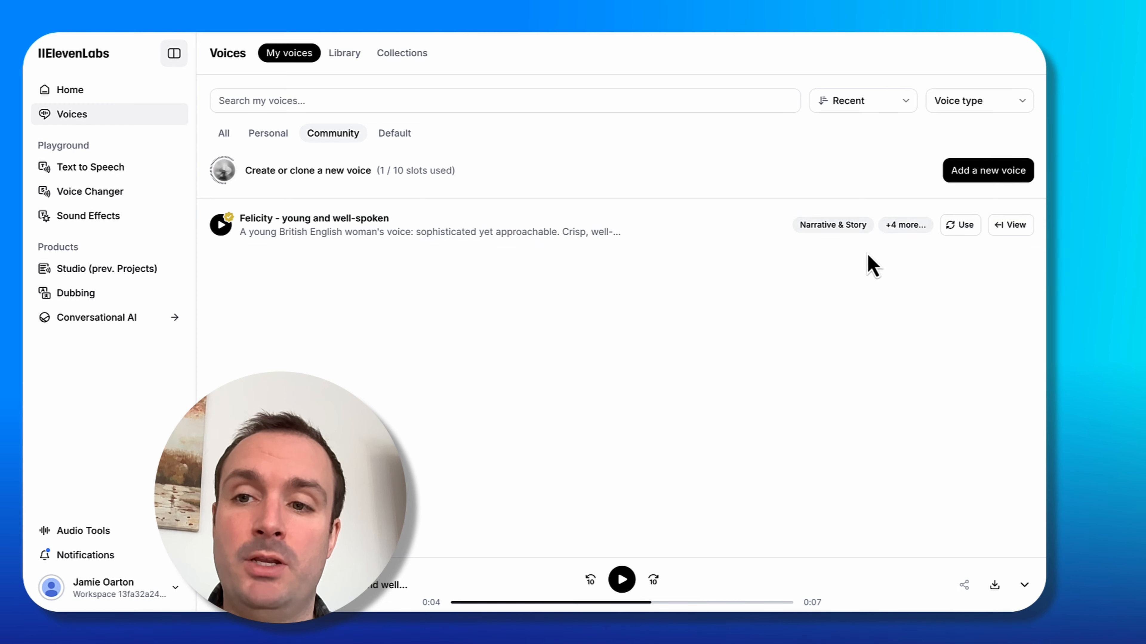
left_click(1015, 231)
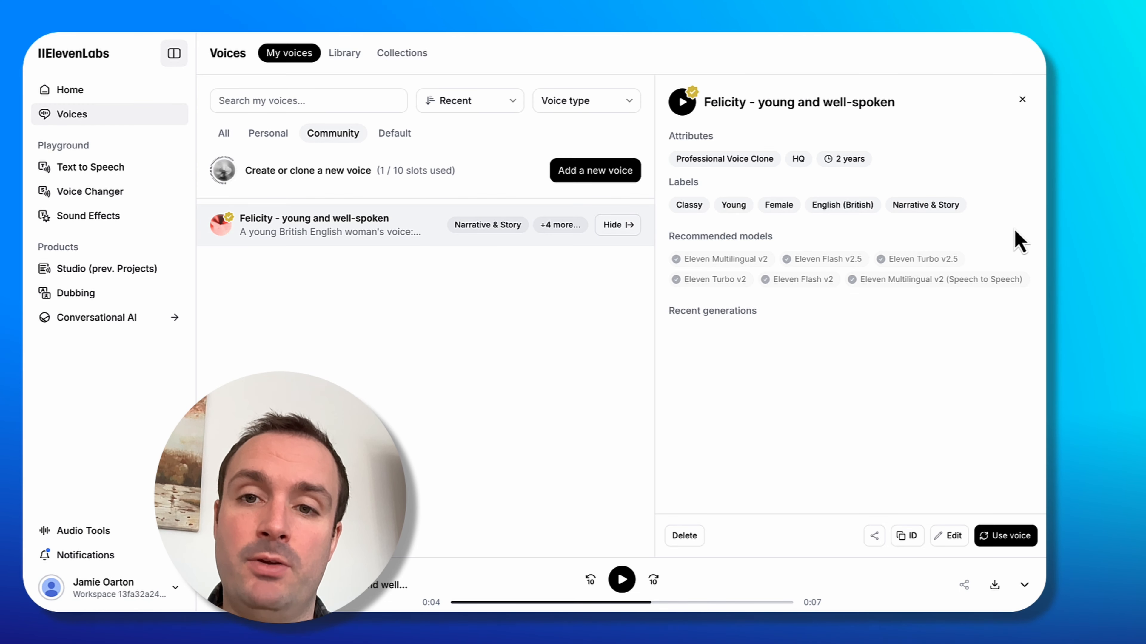
left_click(913, 539)
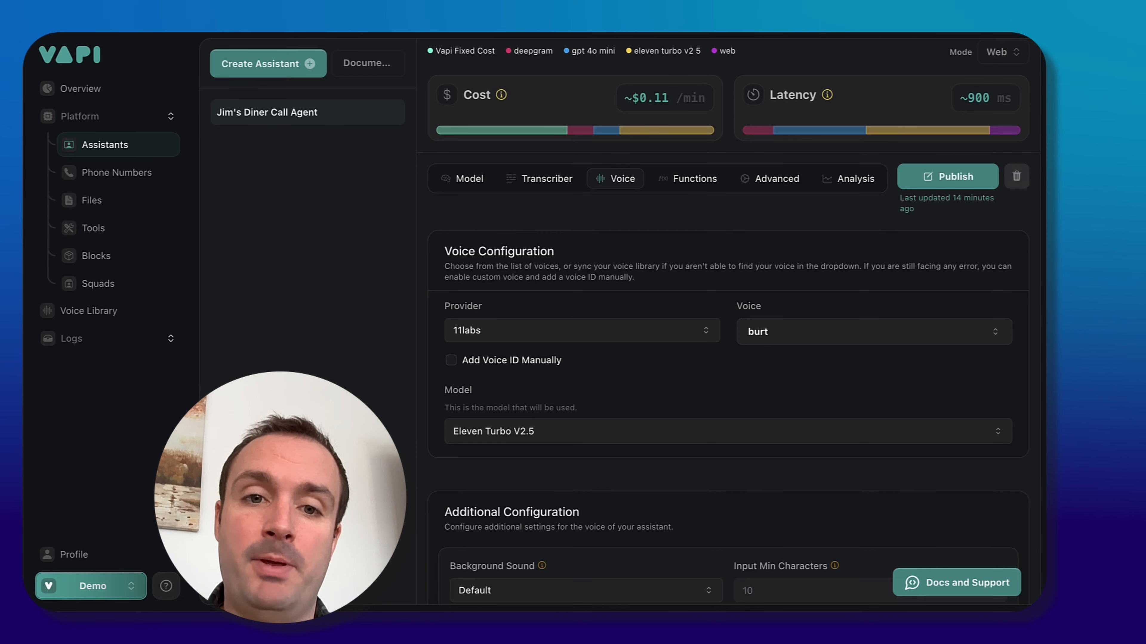
Enable manual voice ID entry and paste the copied Felicity voice ID as the custom voice ID.
left_click(469, 361)
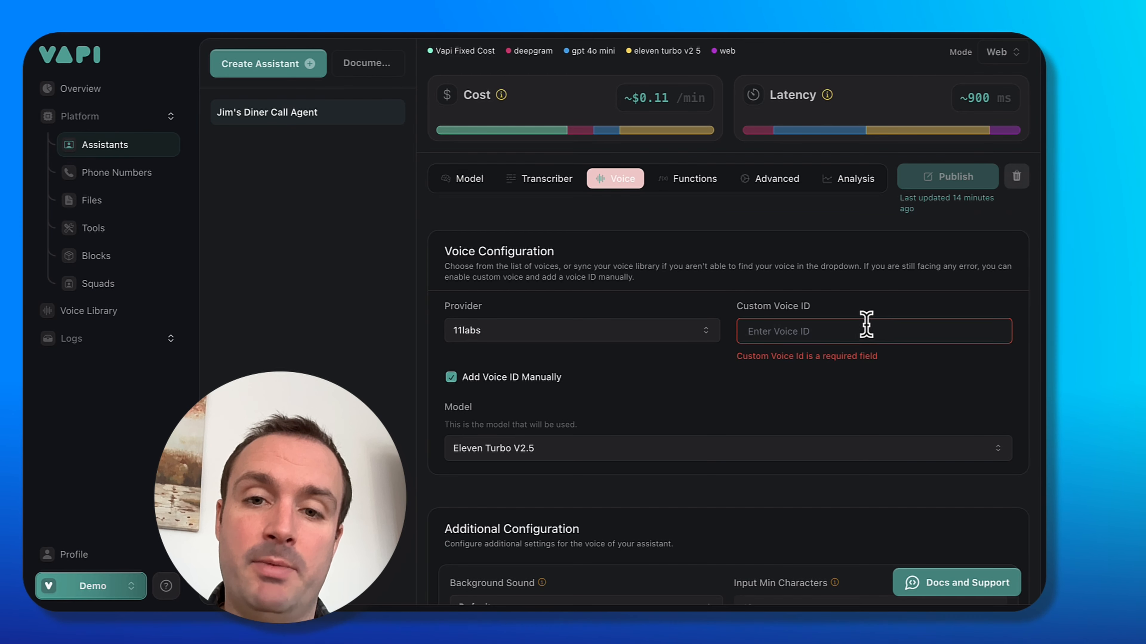
left_click(854, 323)
type("aTbnroHRGlomiKpqAQR8")
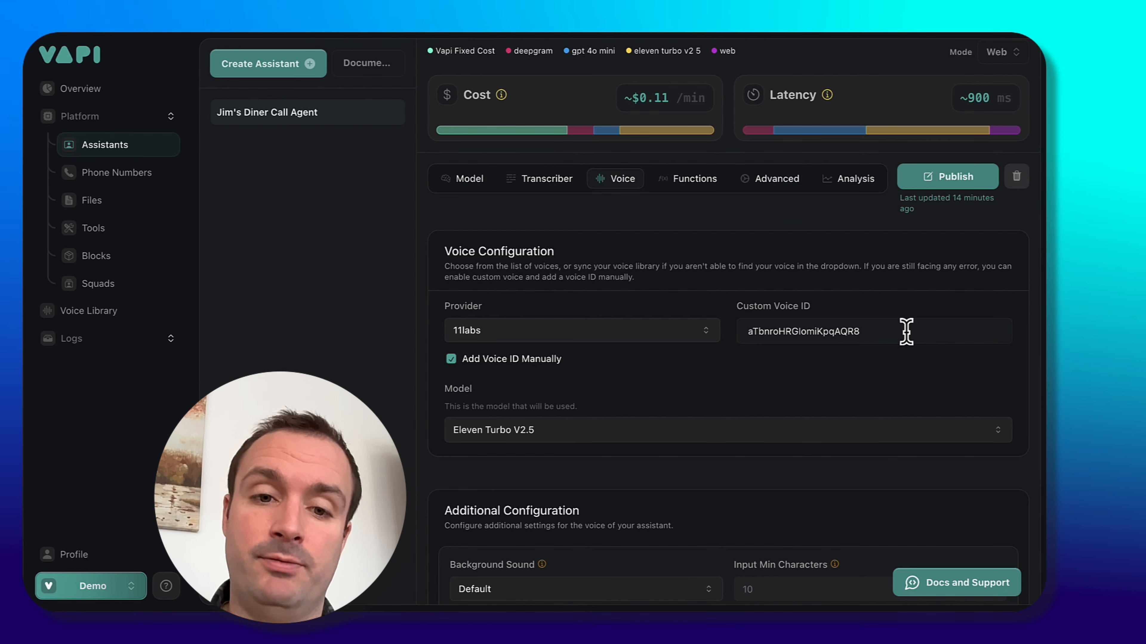
In the additional voice configuration, check the background sound options and lower the Clarity + Similarity setting.
scroll(483, 474, "down", 3)
scroll(483, 473, "down", 5)
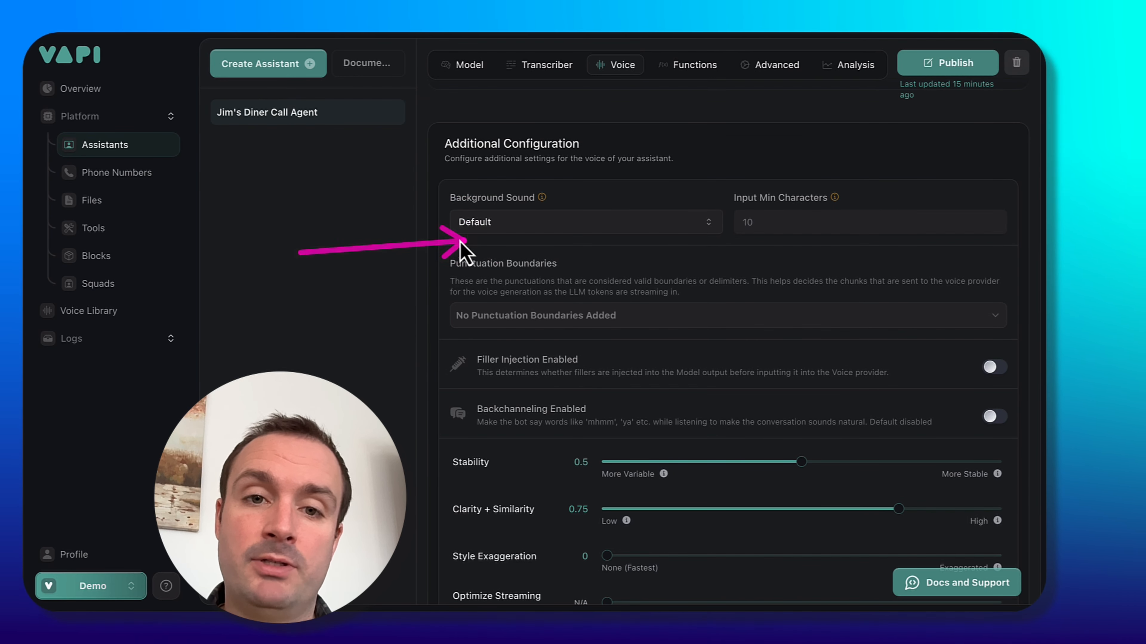
left_click(496, 228)
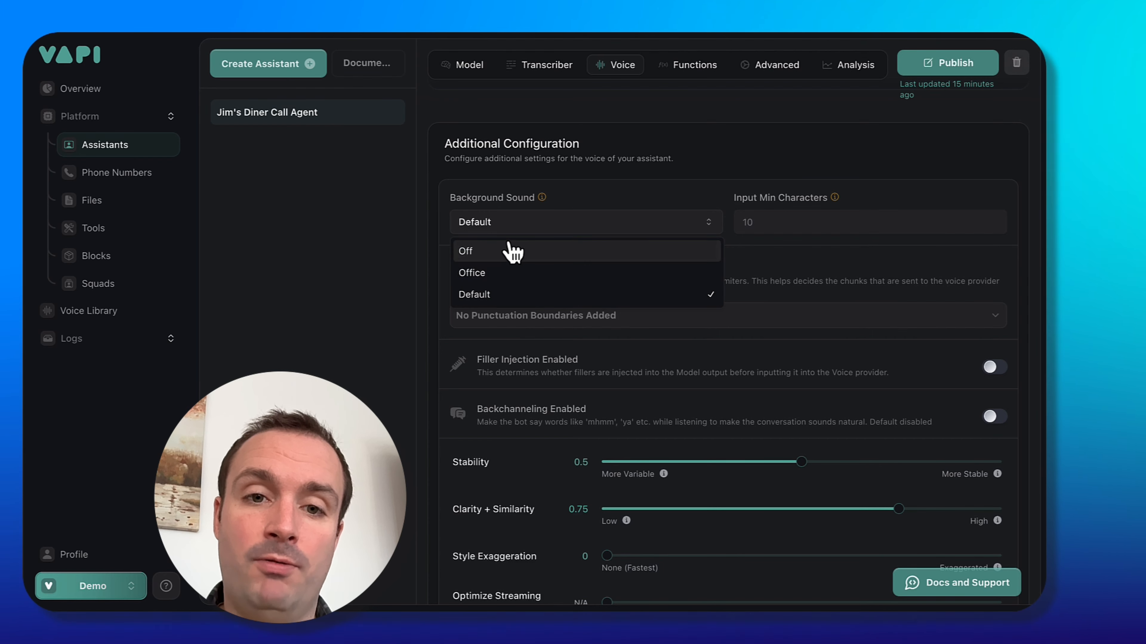
left_click(401, 309)
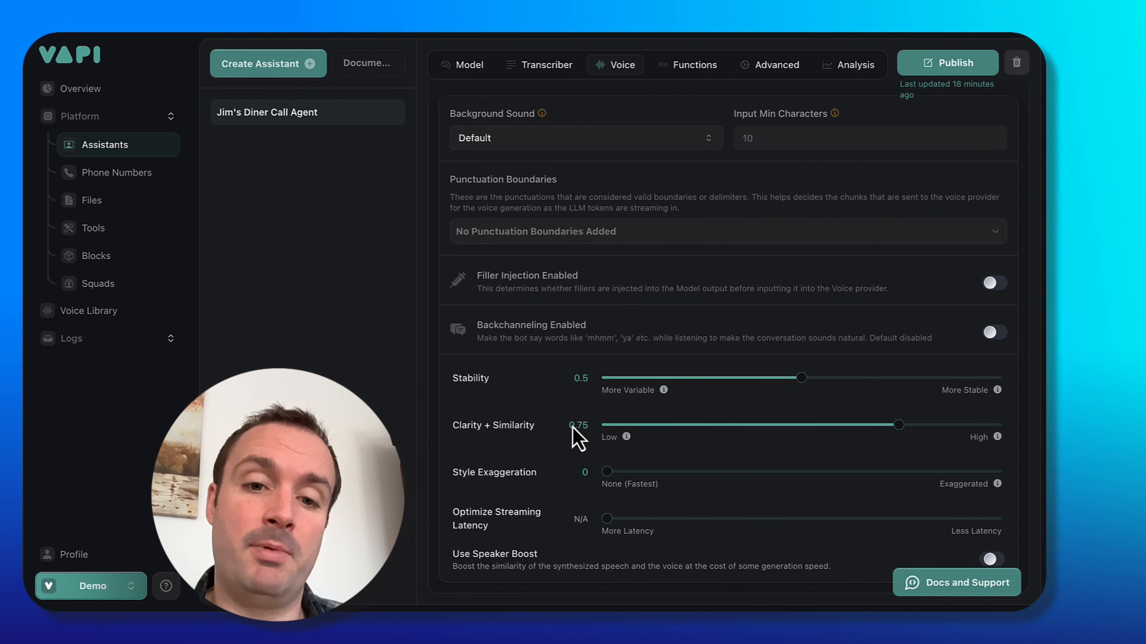
left_click_drag(842, 436, 684, 435)
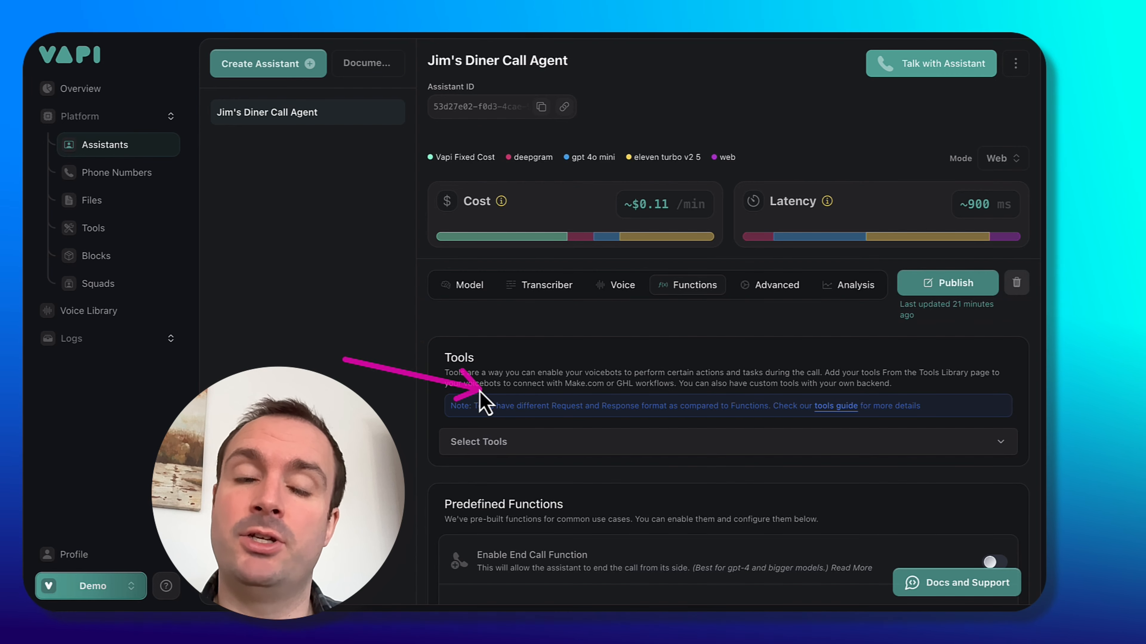
Enable the End Call Function among the predefined functions.
scroll(460, 440, "down", 4)
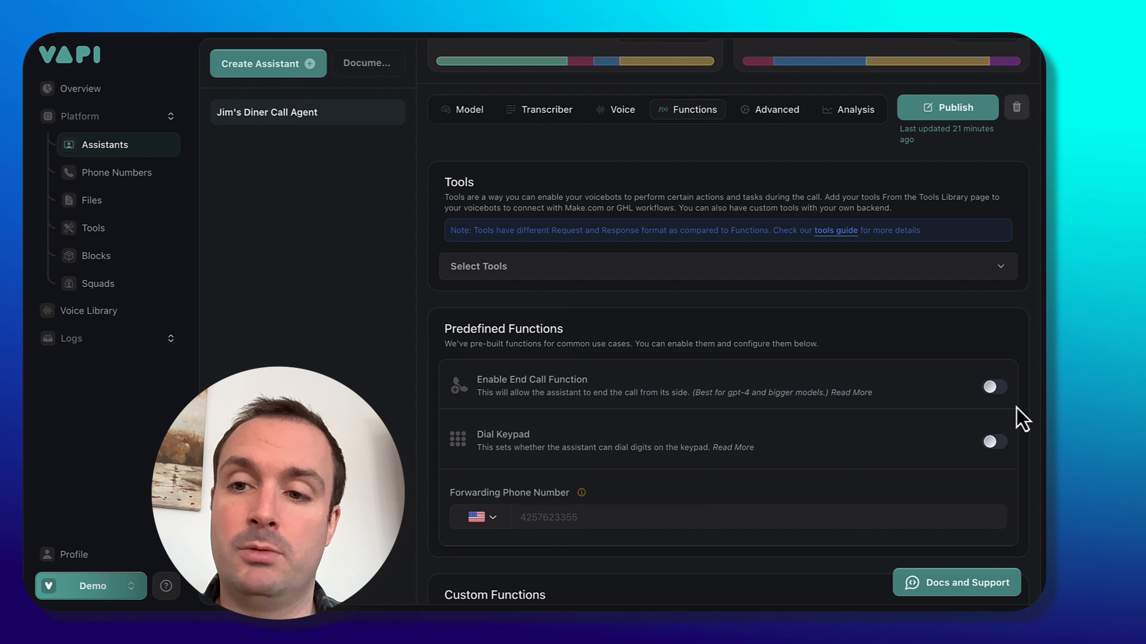
left_click(996, 387)
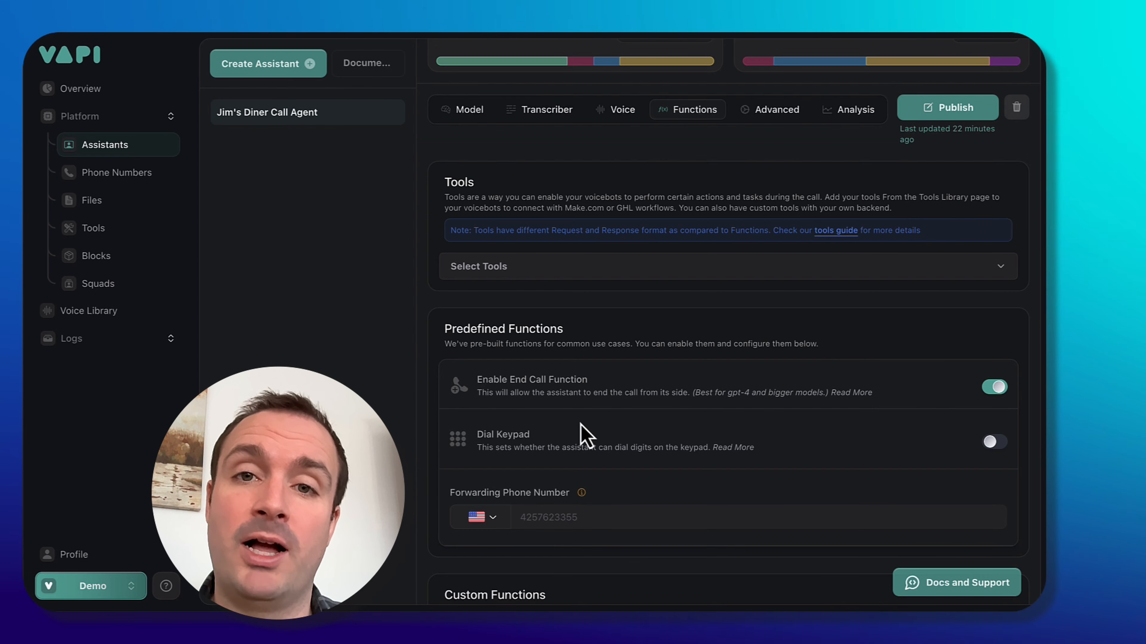
In the Advanced settings' start speaking plan, set wait seconds to 0.5 and on punctuation seconds to 0.2.
scroll(668, 343, "down", 3)
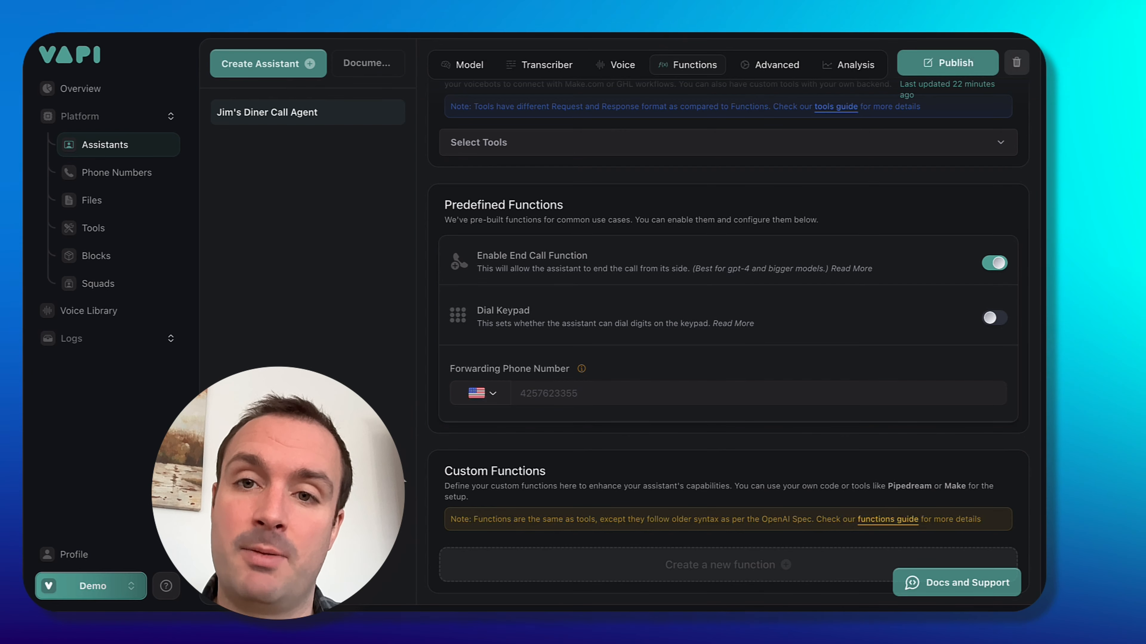
scroll(681, 342, "up", 6)
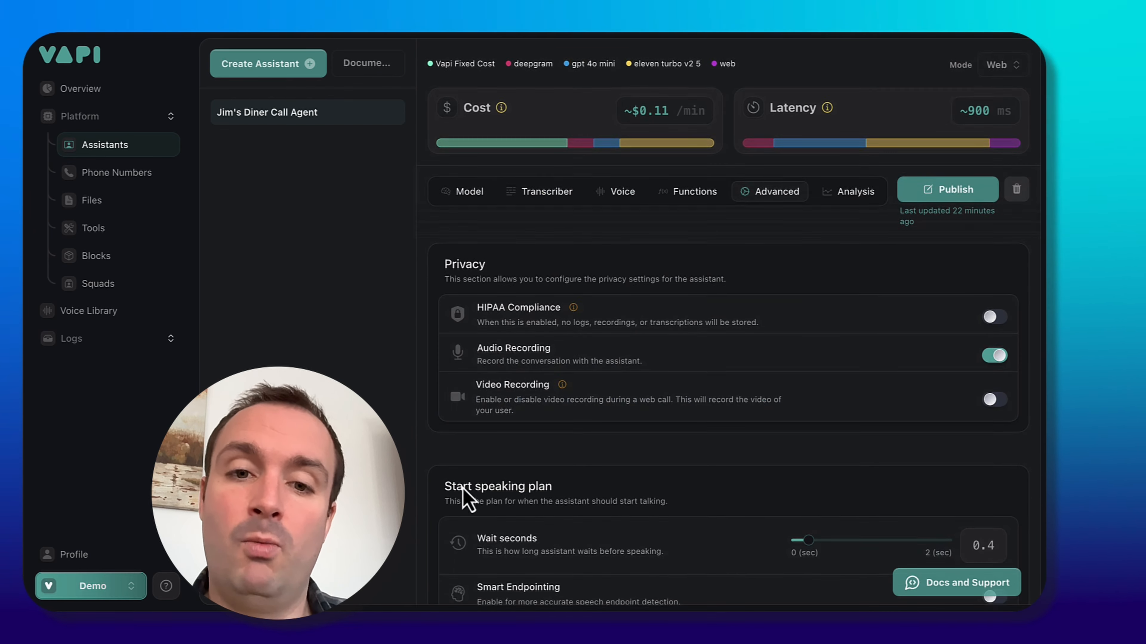
scroll(451, 510, "up", 3)
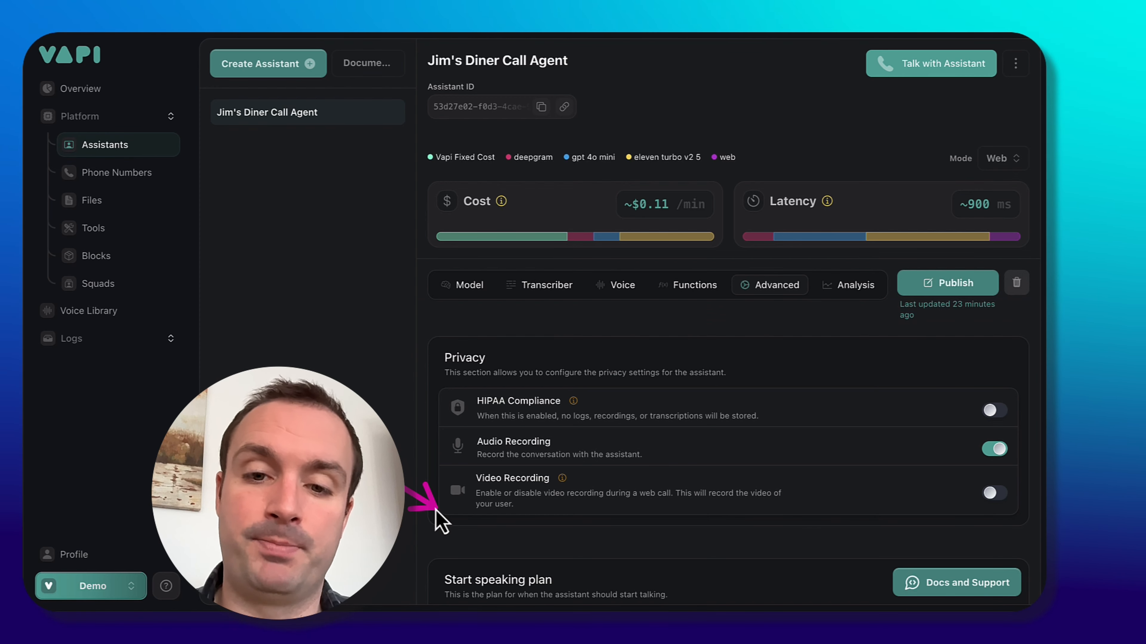
scroll(435, 511, "down", 10)
scroll(438, 521, "up", 1)
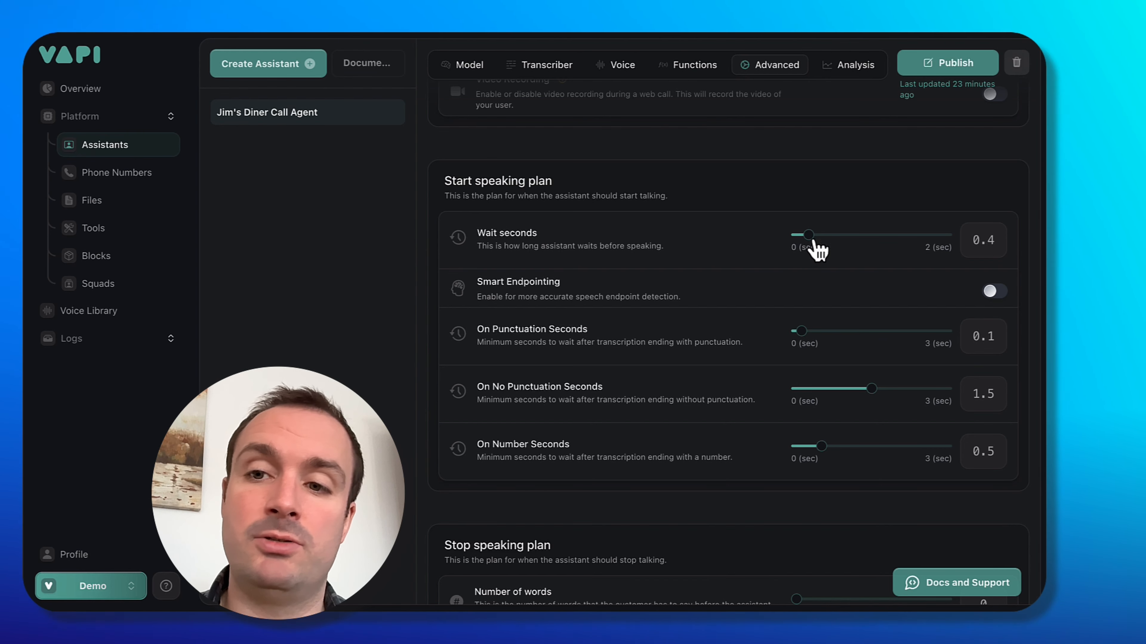
left_click_drag(811, 243, 931, 246)
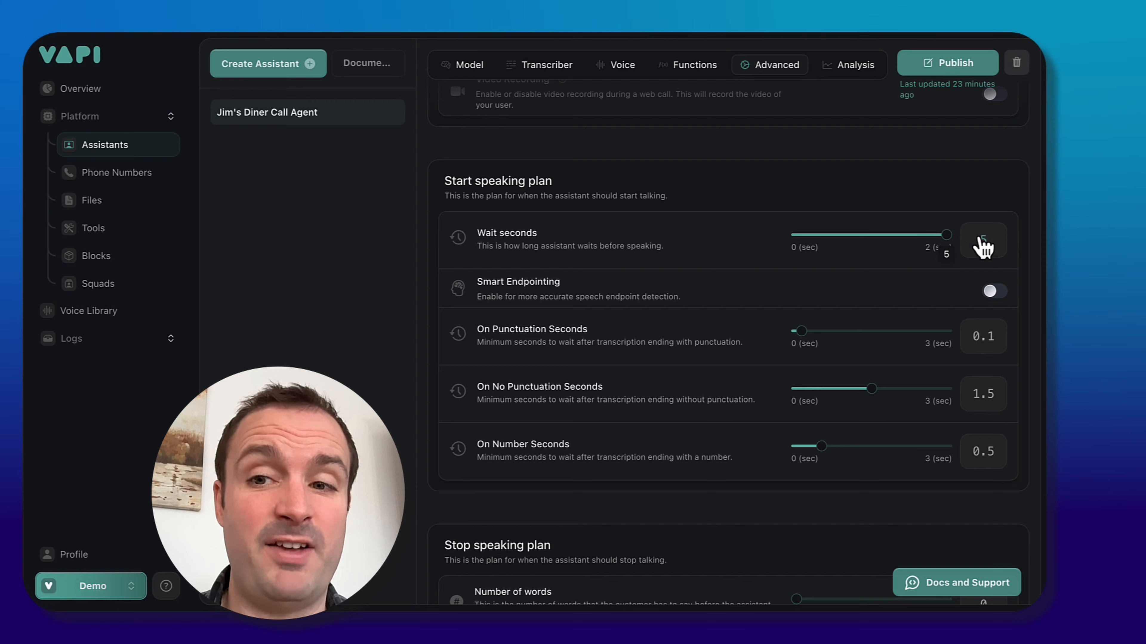
left_click_drag(937, 302, 811, 294)
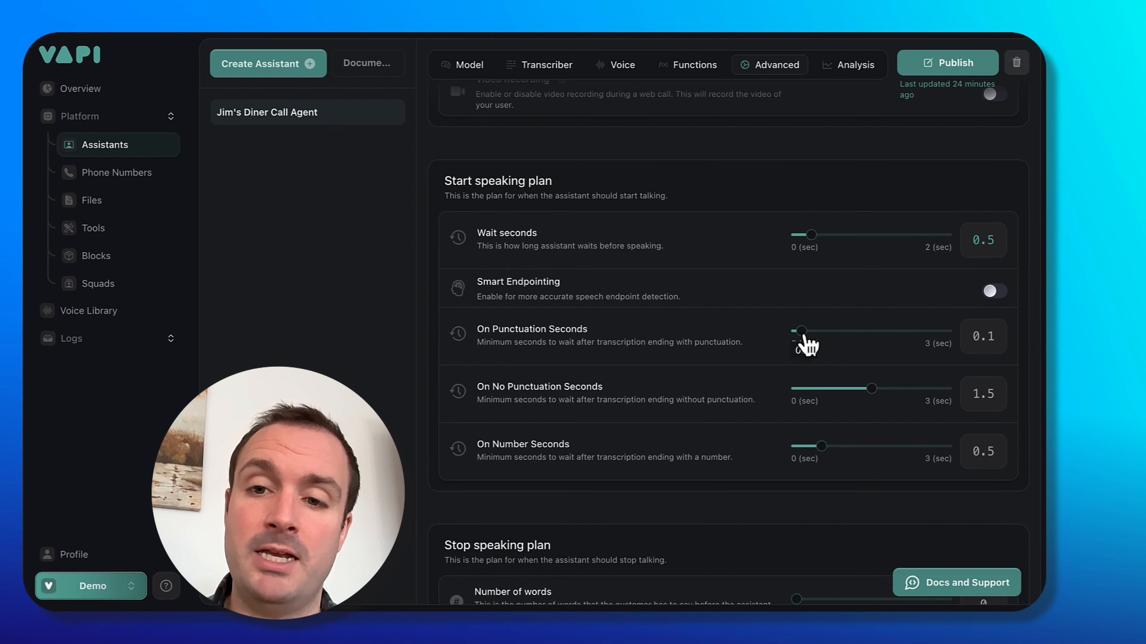
left_click_drag(808, 338, 806, 337)
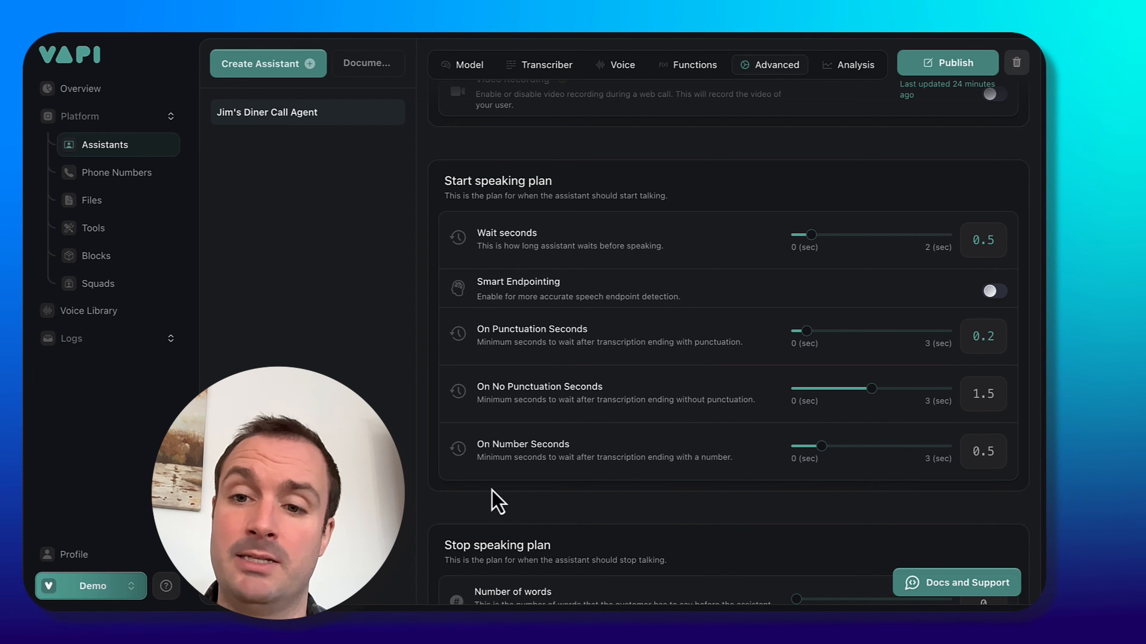
Set the stop speaking plan's number of words to 3.
scroll(492, 491, "down", 3)
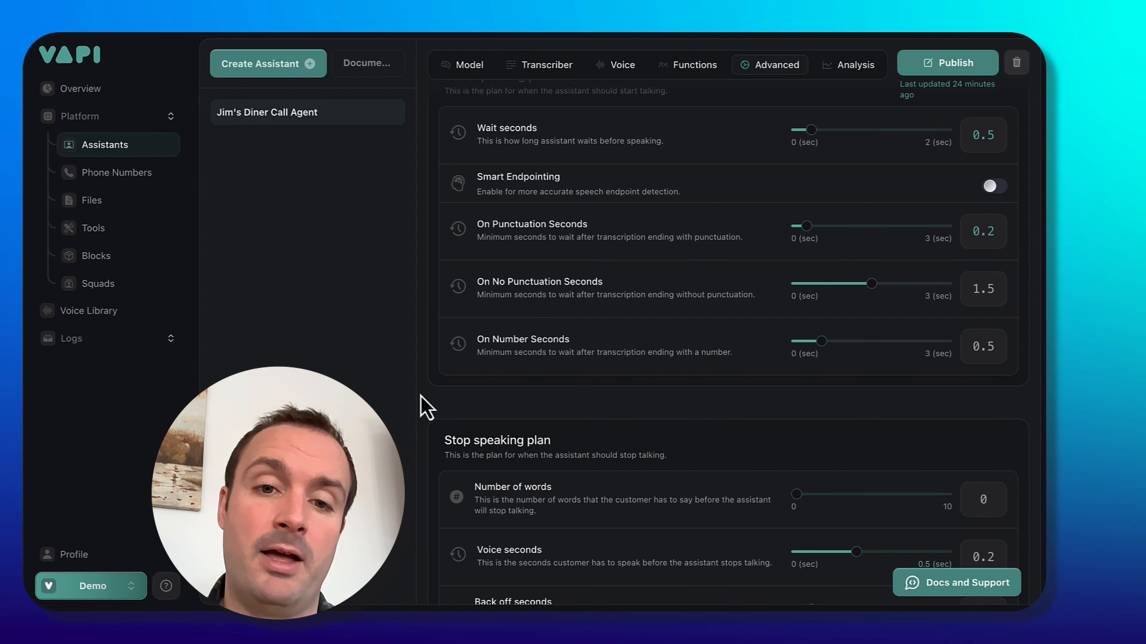
scroll(497, 474, "down", 5)
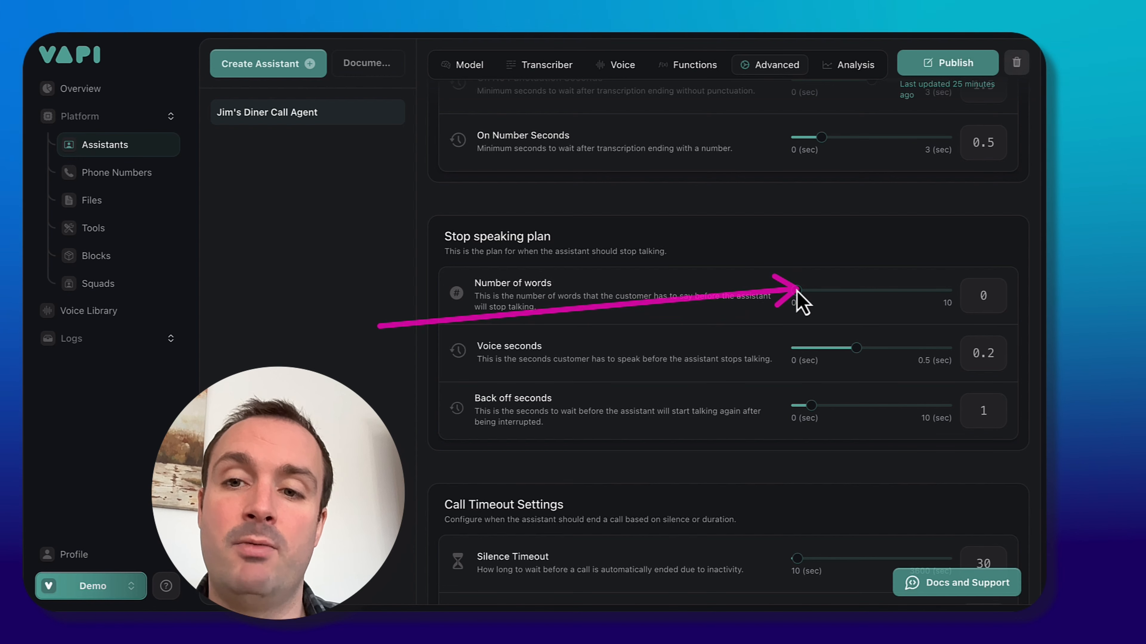
left_click_drag(797, 291, 842, 294)
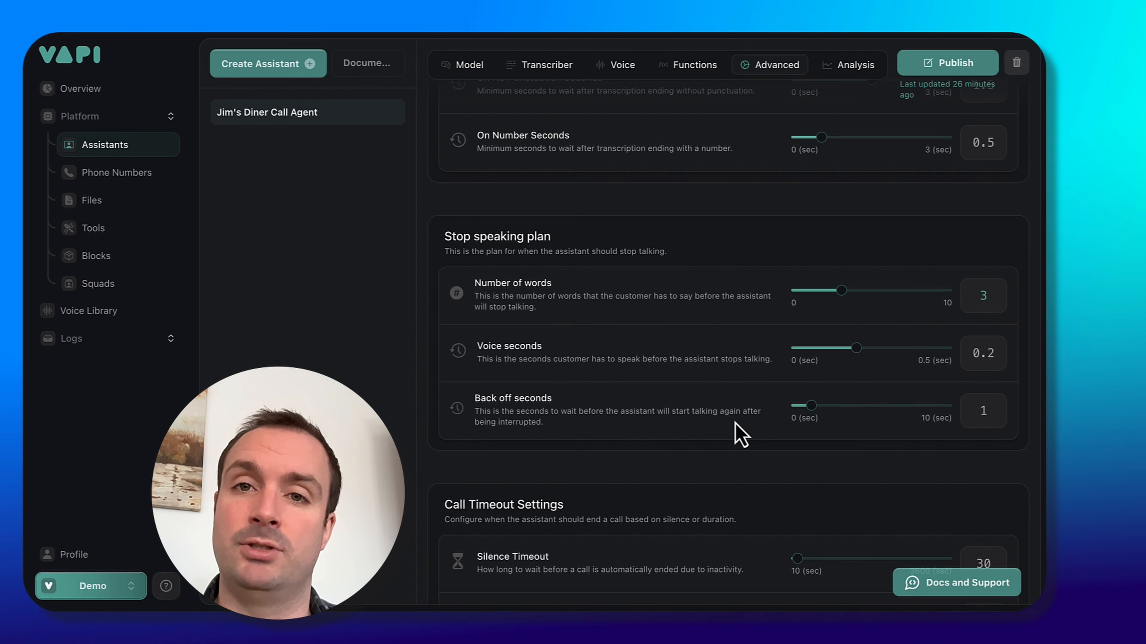
Review the call timeout settings for silence timeout and maximum duration.
scroll(647, 469, "down", 5)
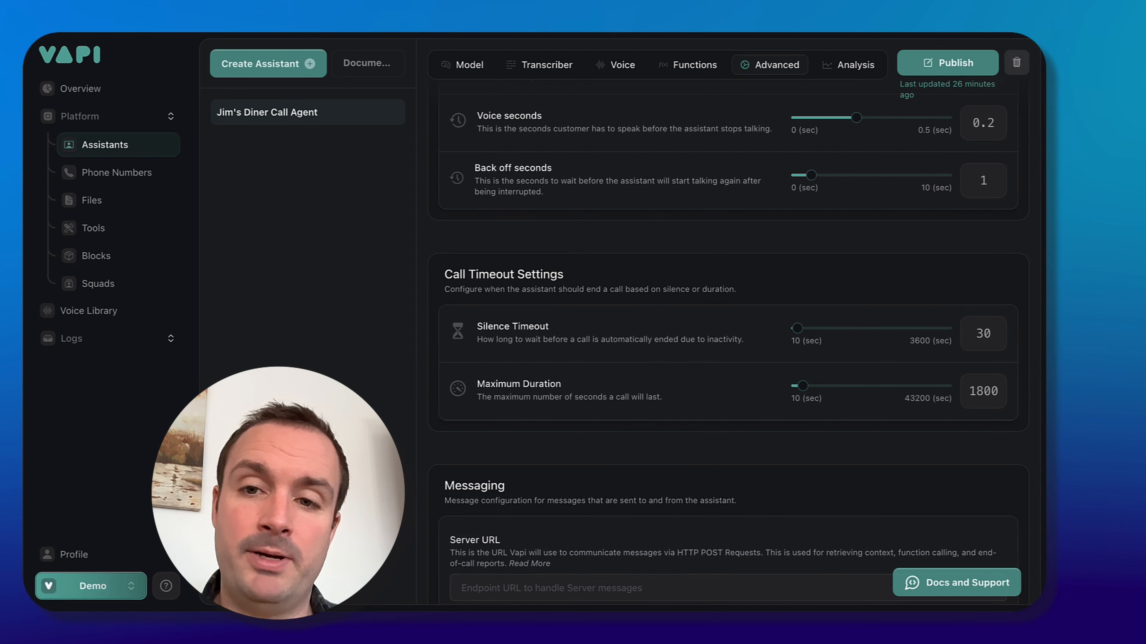
scroll(478, 375, "down", 1)
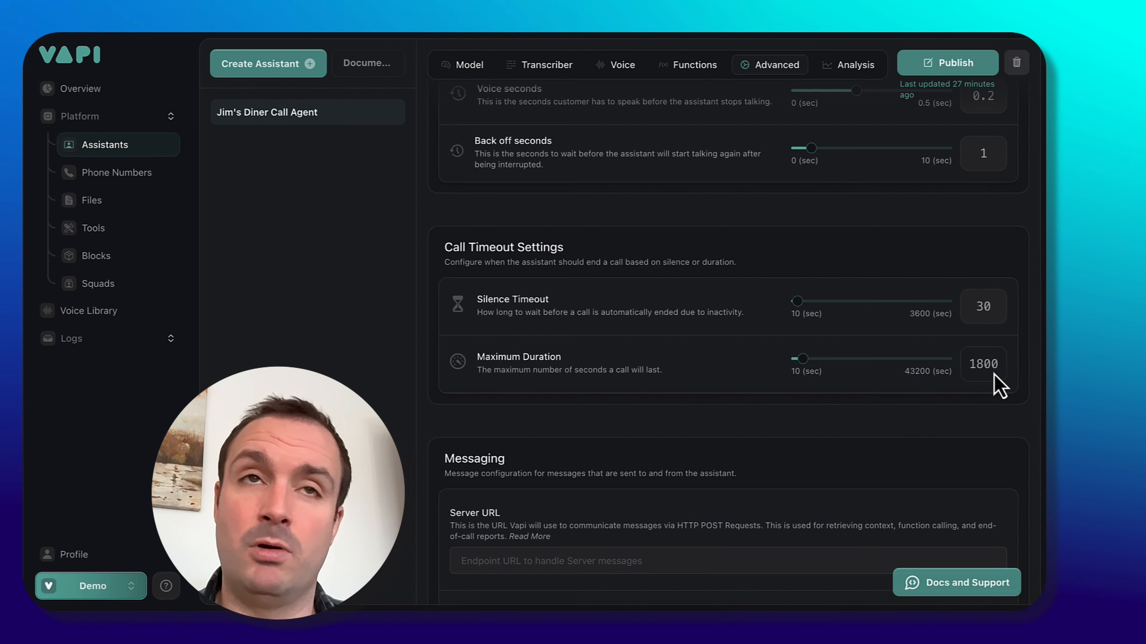
double_click(984, 364)
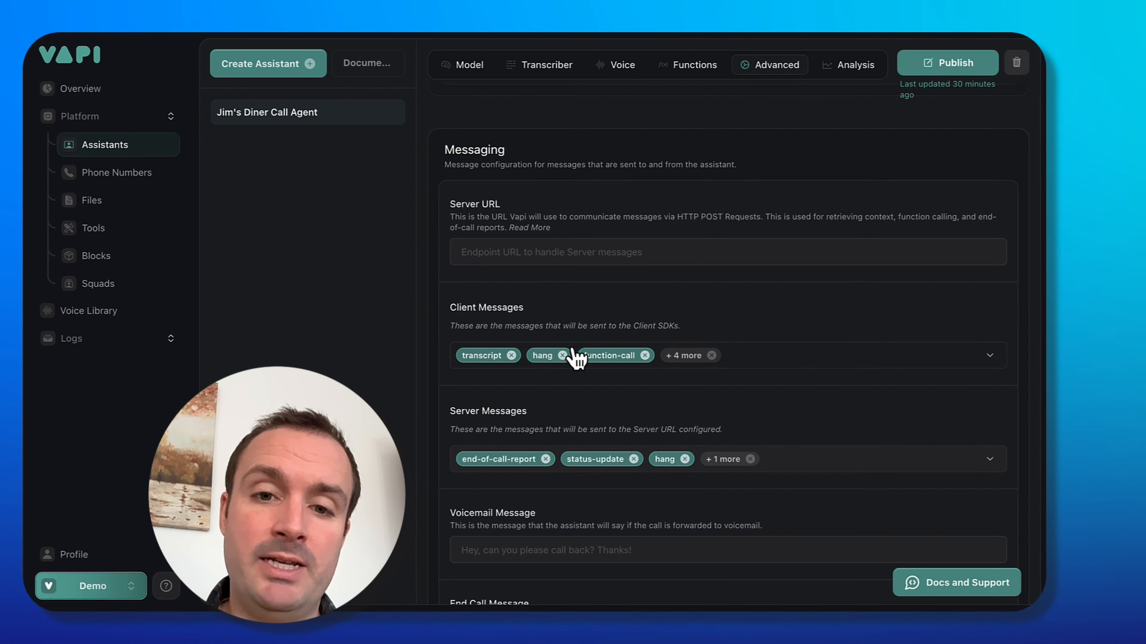
Remove client messages so only function-call and conversation-update remain.
left_click(511, 356)
left_click(498, 356)
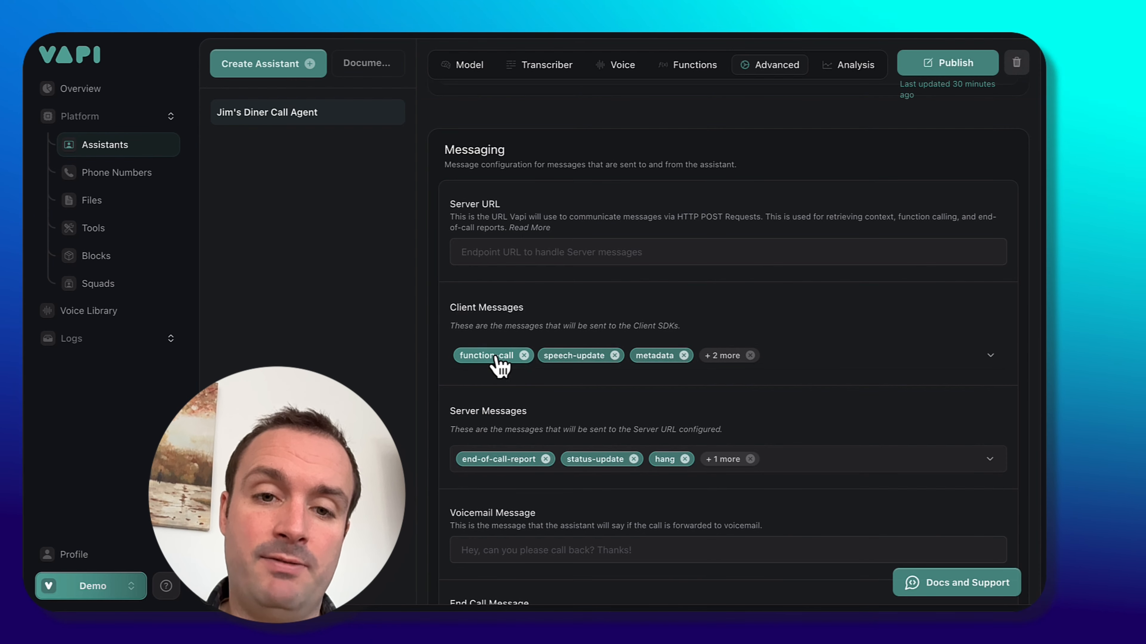
left_click(614, 355)
left_click(591, 357)
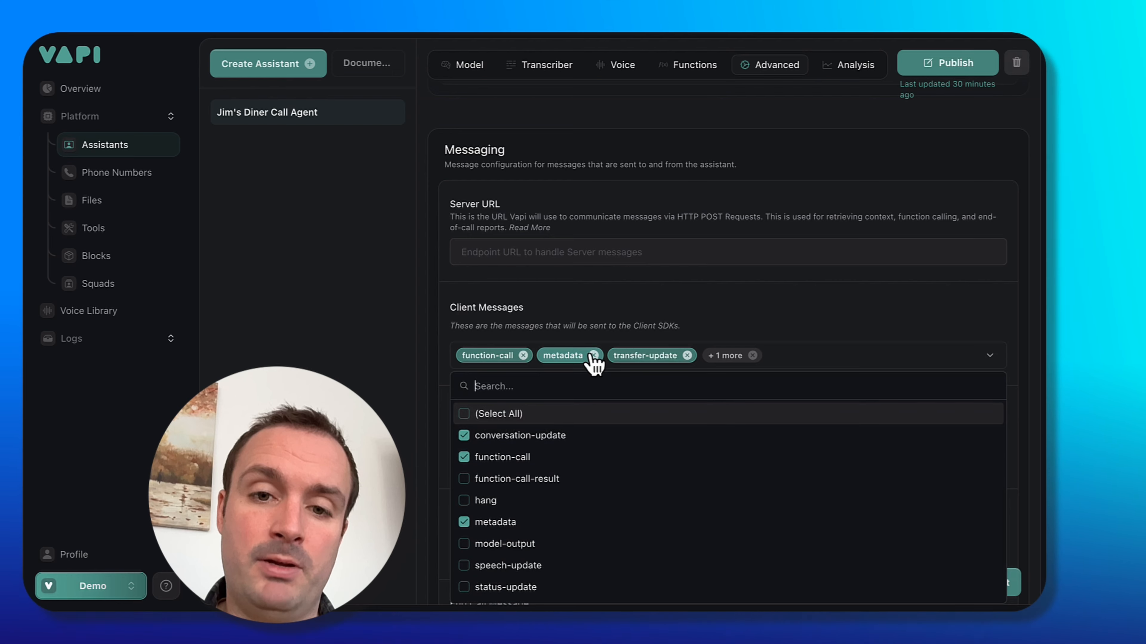
left_click(593, 356)
left_click(613, 356)
left_click(611, 355)
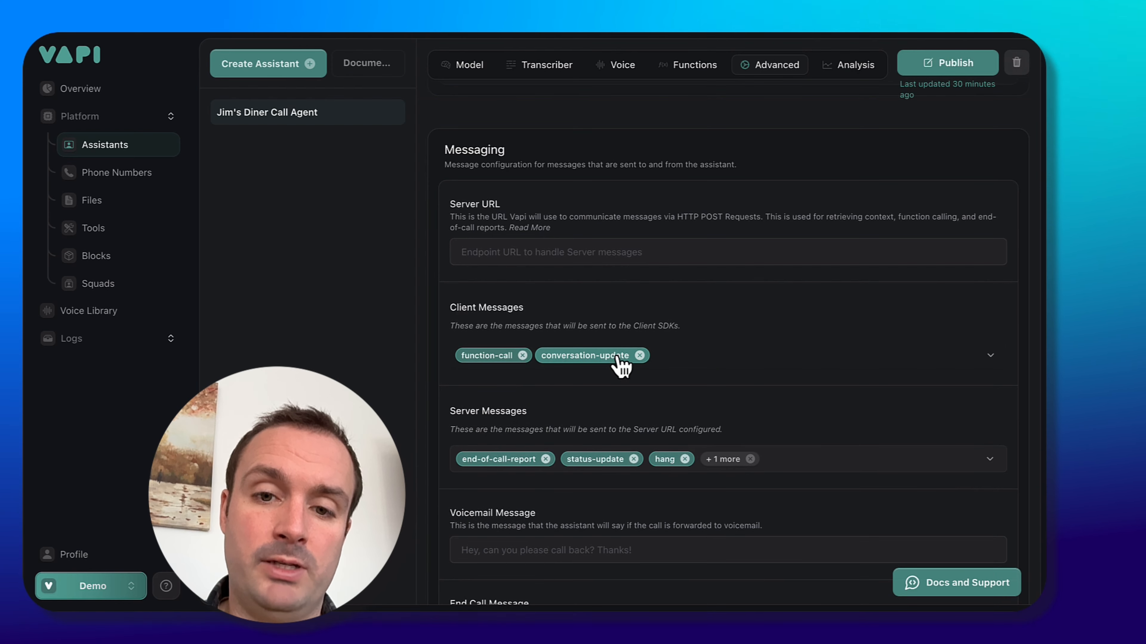
Remove conversation-update from client messages and every server message except end-of-call-report.
left_click(573, 360)
left_click(640, 356)
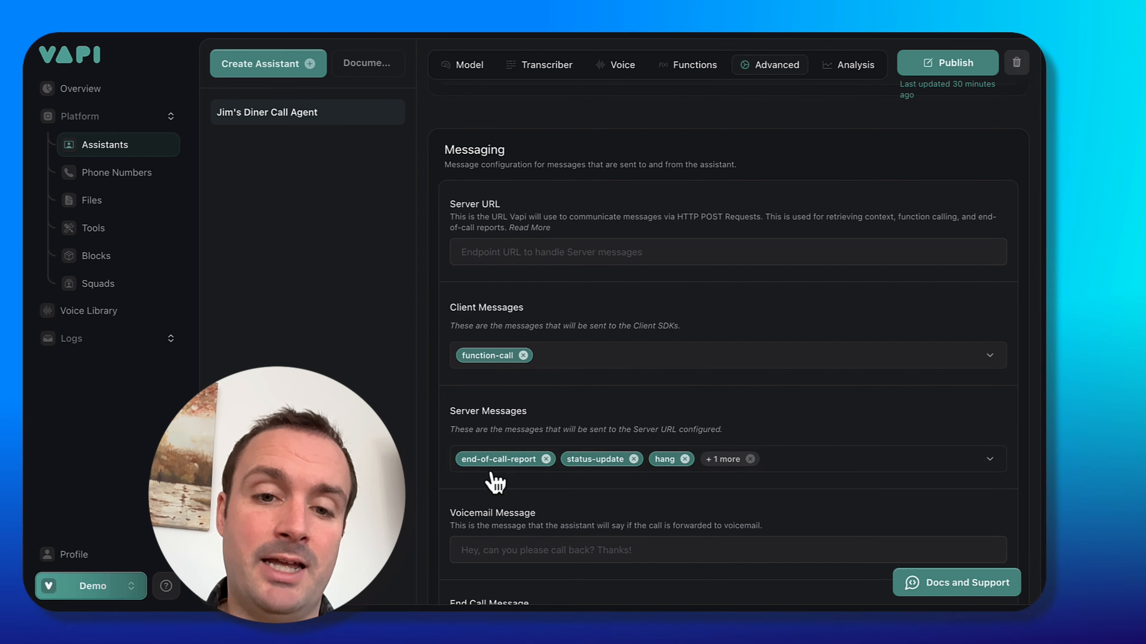
left_click(635, 459)
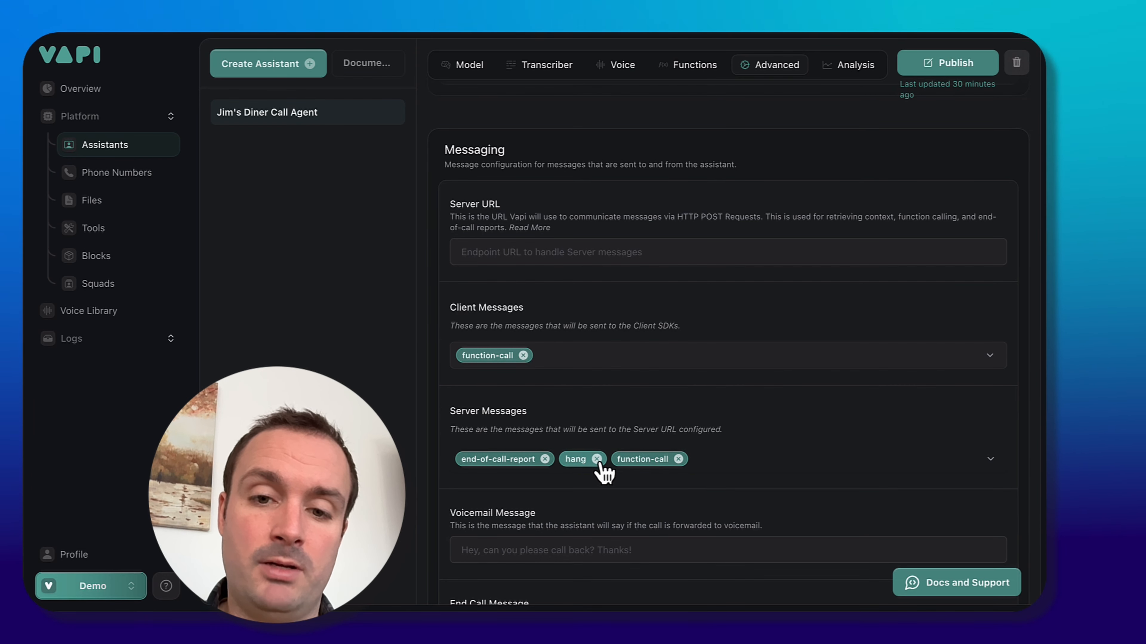
left_click(603, 460)
left_click(629, 458)
scroll(472, 505, "down", 6)
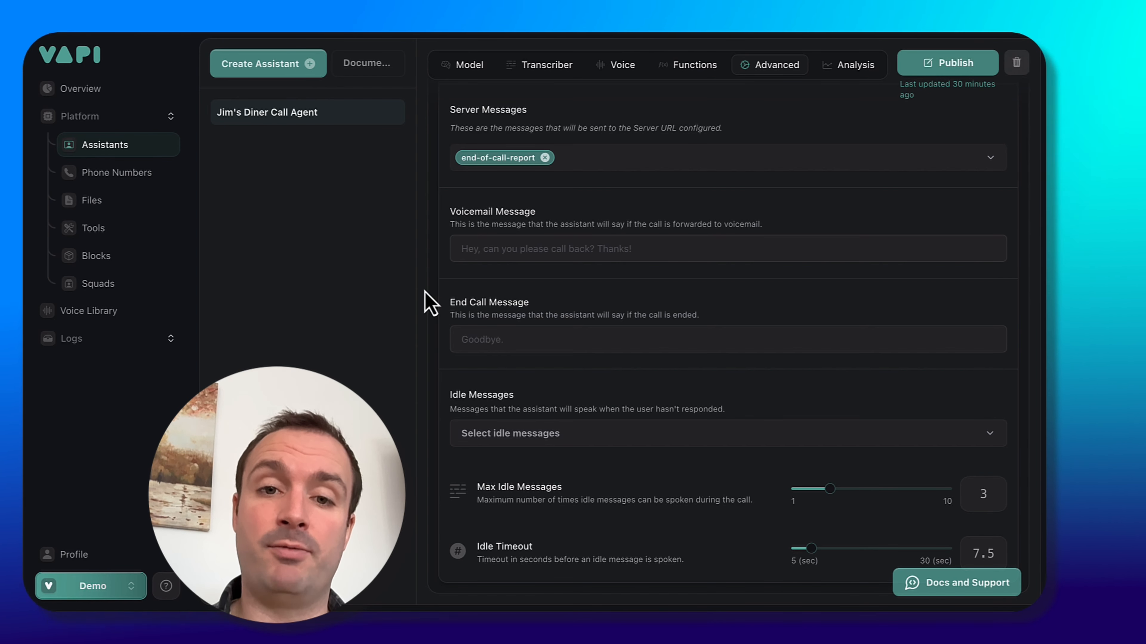
Set the end call message to Goodbye.
left_click(591, 248)
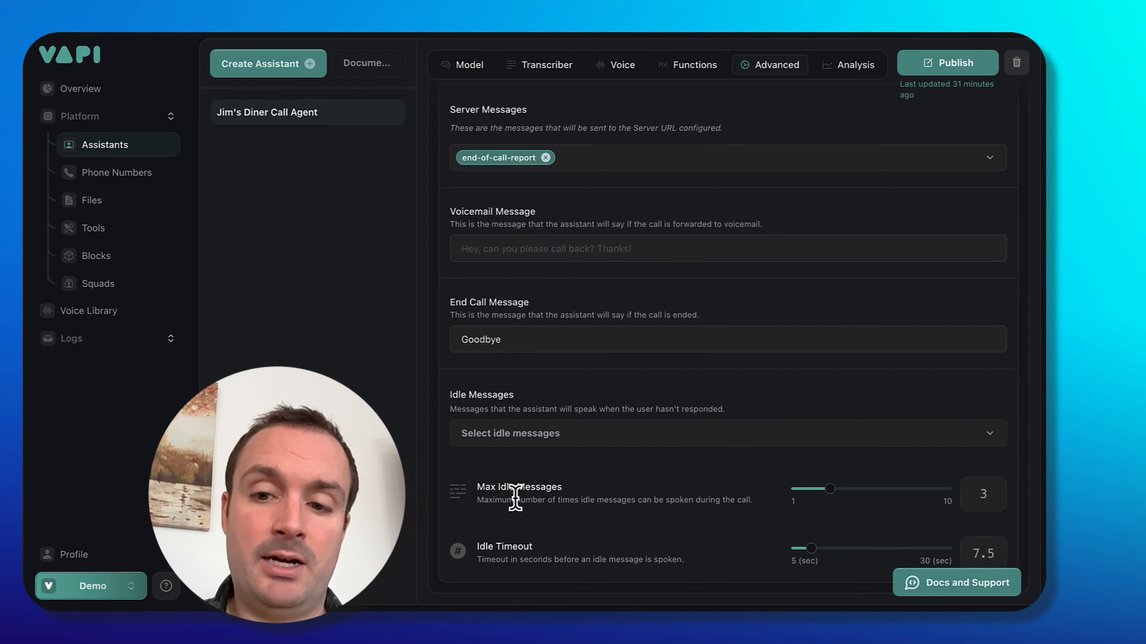
Add the idle message 'Let me know if there's anything you need.' and set the idle timeout to 15 seconds.
left_click(663, 436)
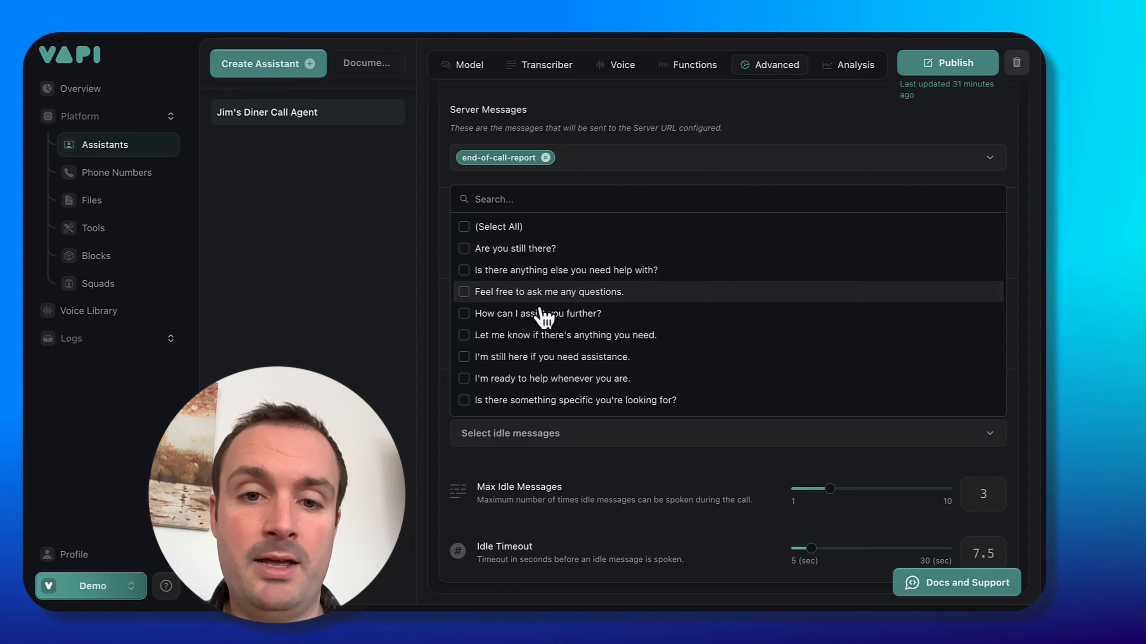
left_click(641, 345)
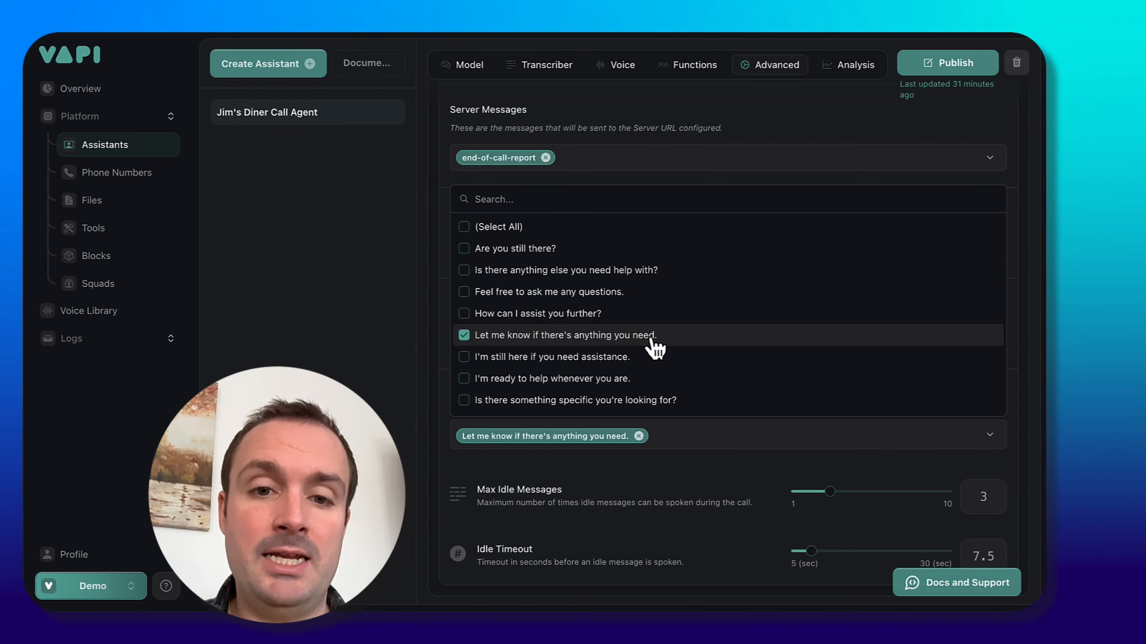
key("Escape")
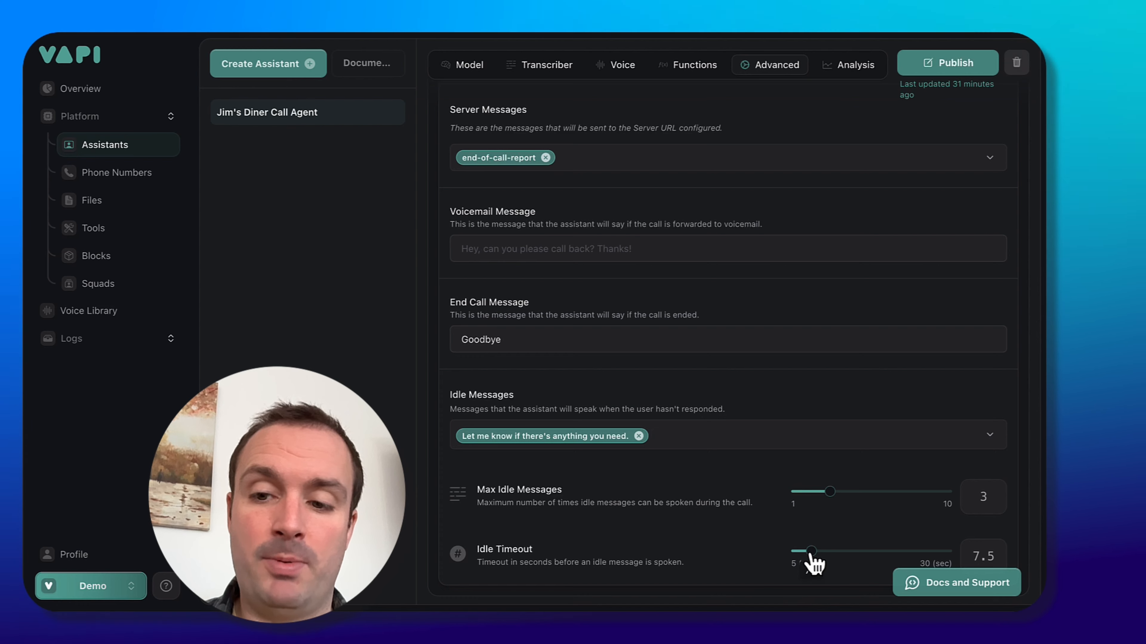
left_click_drag(810, 551, 844, 555)
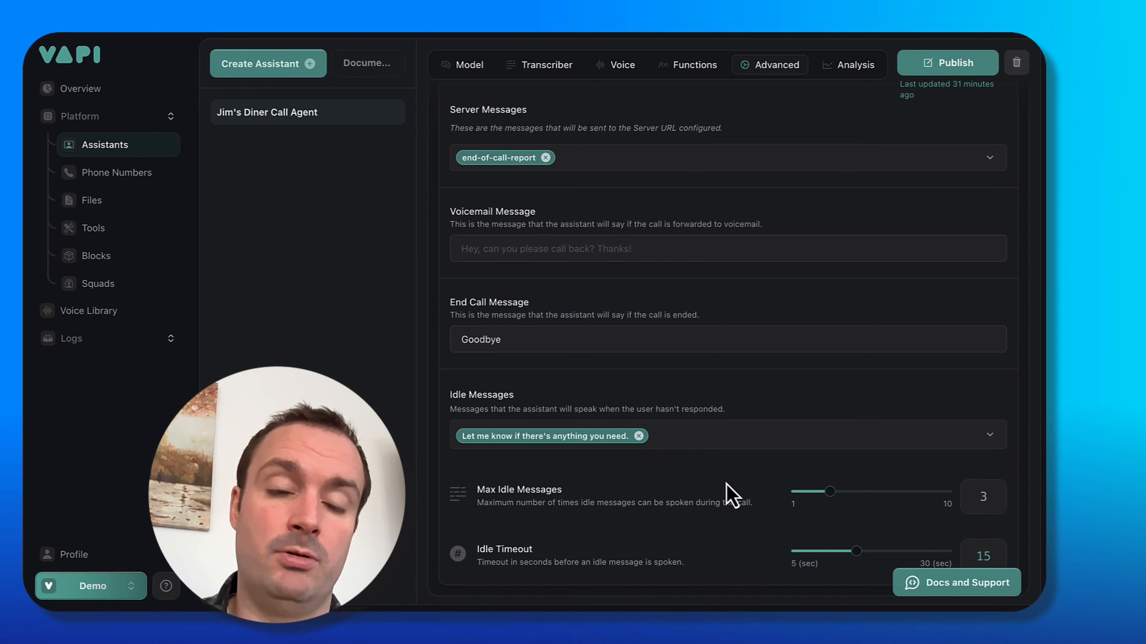
Open the assistant's Analysis settings and review the summary and success evaluation prompts.
scroll(711, 440, "up", 20)
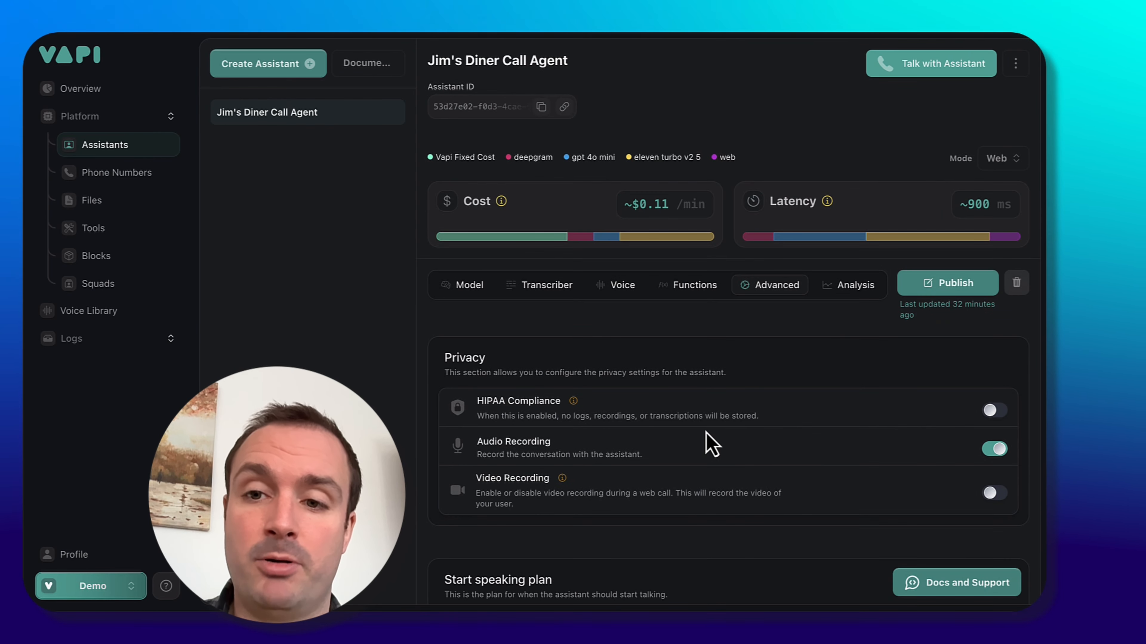
left_click_drag(819, 414, 827, 326)
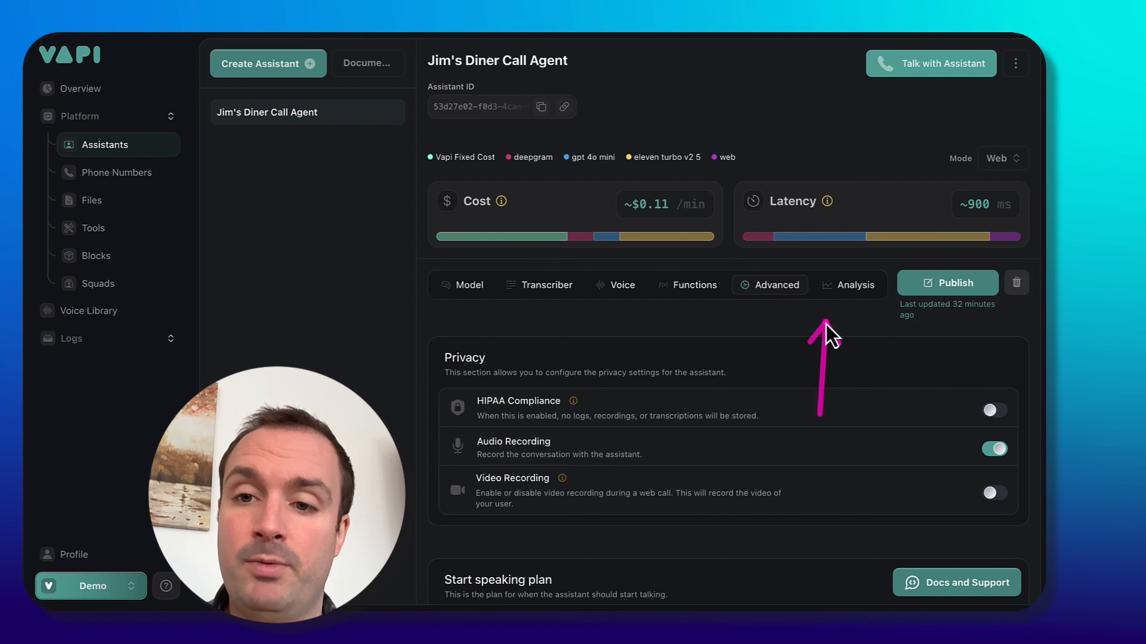
left_click(859, 294)
mouse_move(404, 470)
left_mouse_down()
mouse_move(440, 475)
mouse_move(455, 371)
mouse_move(473, 376)
mouse_move(481, 365)
left_mouse_up()
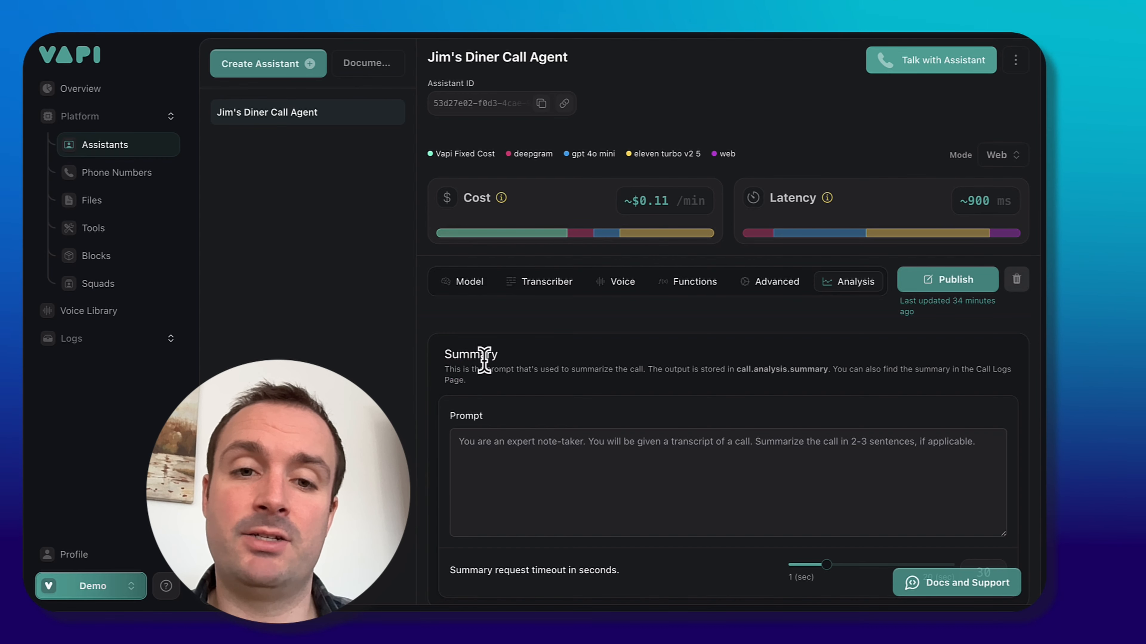
scroll(543, 388, "down", 2)
scroll(542, 379, "down", 8)
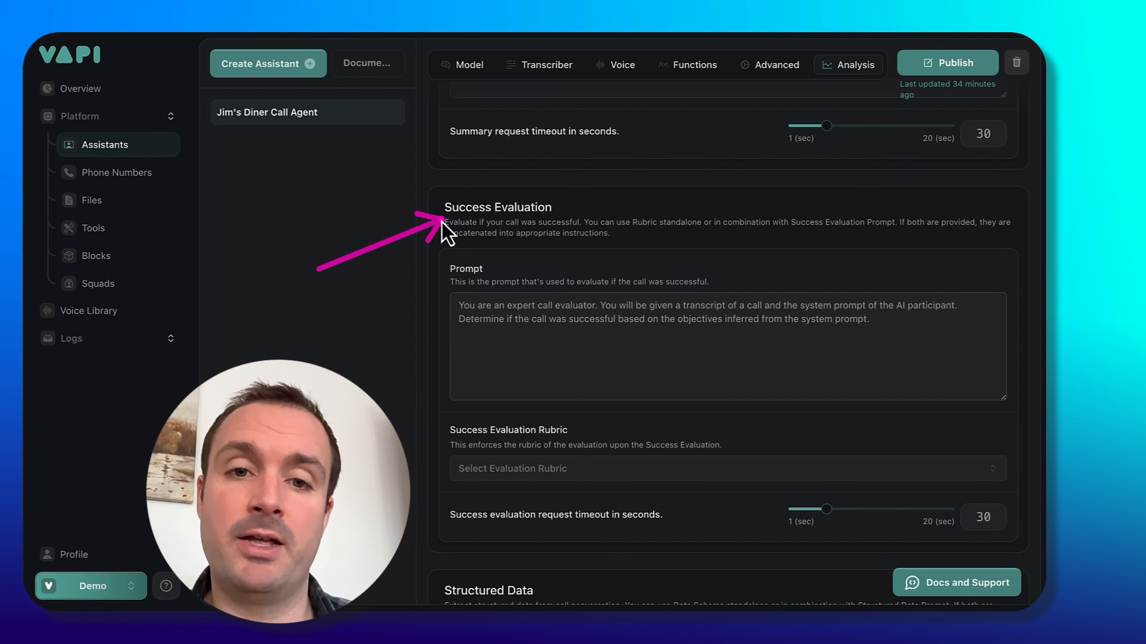
mouse_move(435, 465)
left_mouse_down()
mouse_move(445, 217)
mouse_move(444, 386)
mouse_move(458, 459)
left_mouse_up()
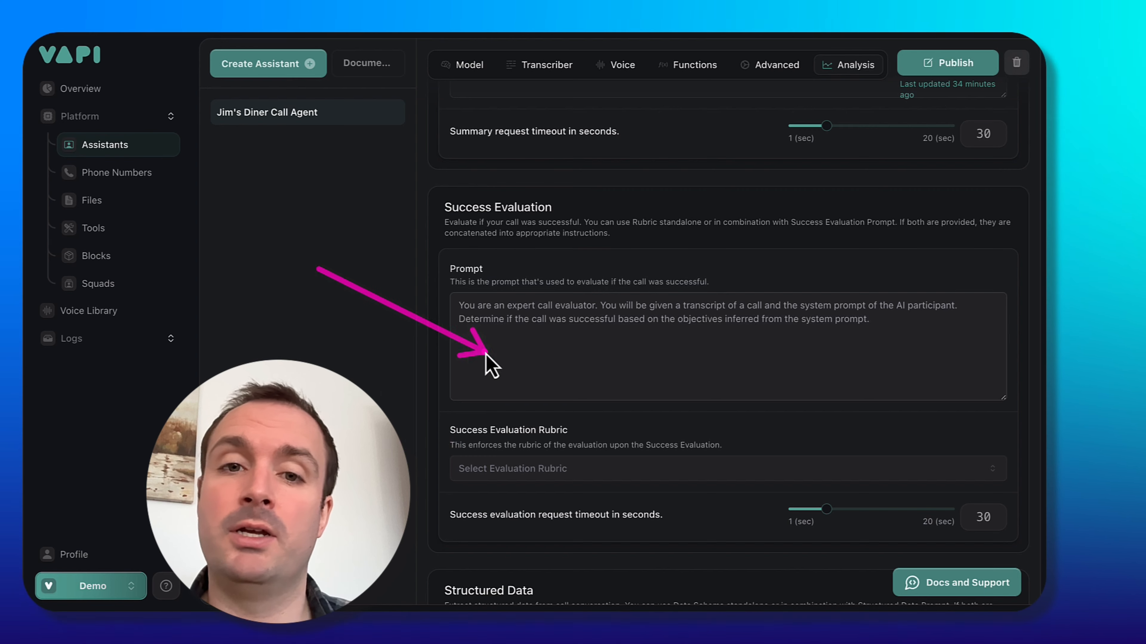
mouse_move(487, 355)
left_mouse_down()
mouse_move(438, 257)
mouse_move(450, 219)
mouse_move(547, 227)
mouse_move(468, 235)
left_mouse_up()
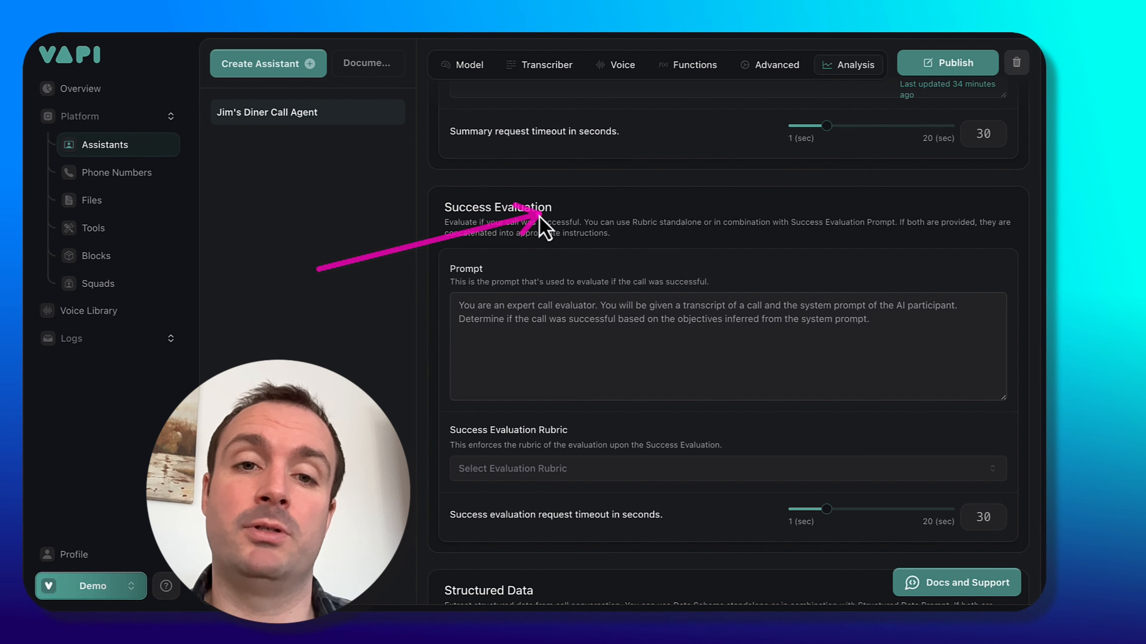
mouse_move(540, 217)
left_mouse_down()
mouse_move(461, 228)
mouse_move(504, 229)
mouse_move(432, 217)
mouse_move(572, 213)
mouse_move(396, 245)
mouse_move(534, 222)
mouse_move(455, 260)
mouse_move(442, 399)
mouse_move(478, 451)
mouse_move(498, 422)
left_mouse_up()
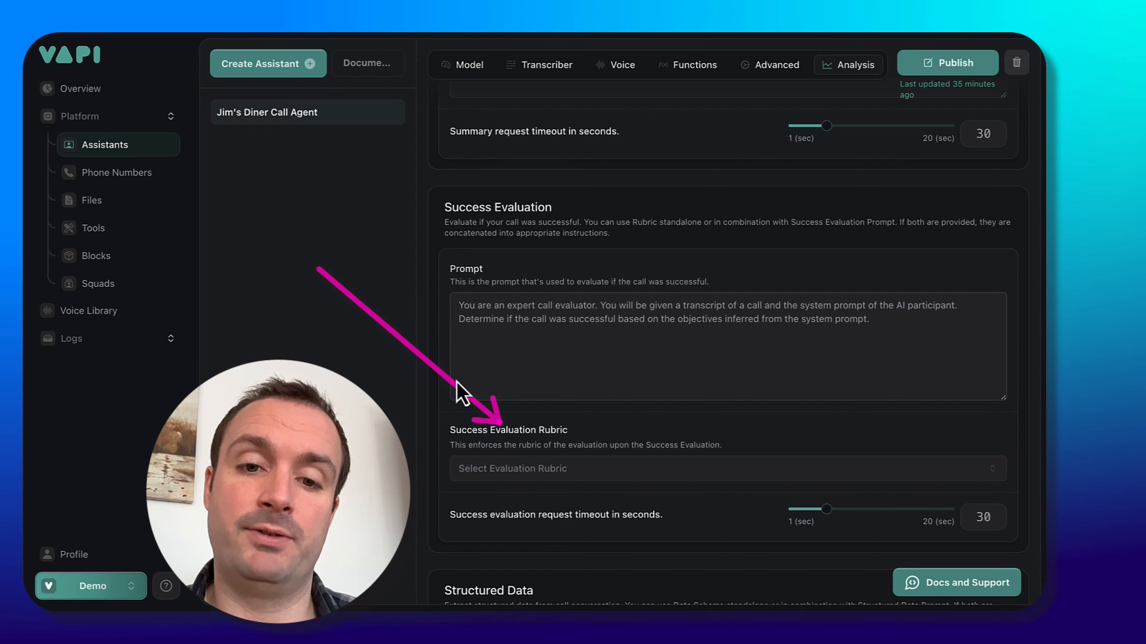
left_click_drag(318, 270, 495, 261)
scroll(495, 261, "down", 4)
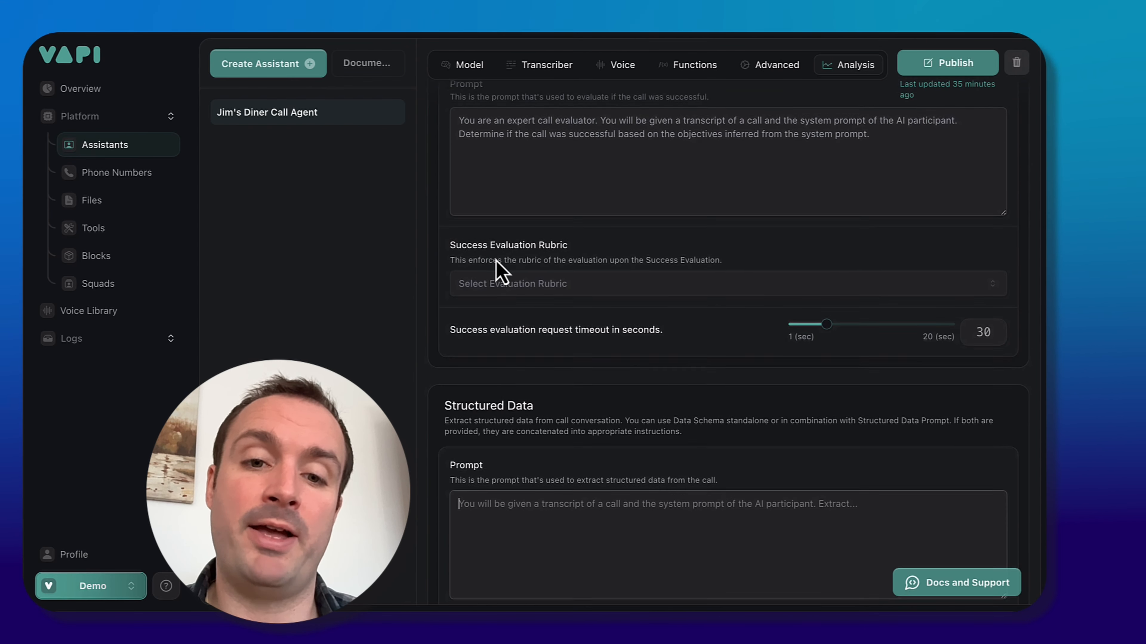
scroll(496, 261, "down", 3)
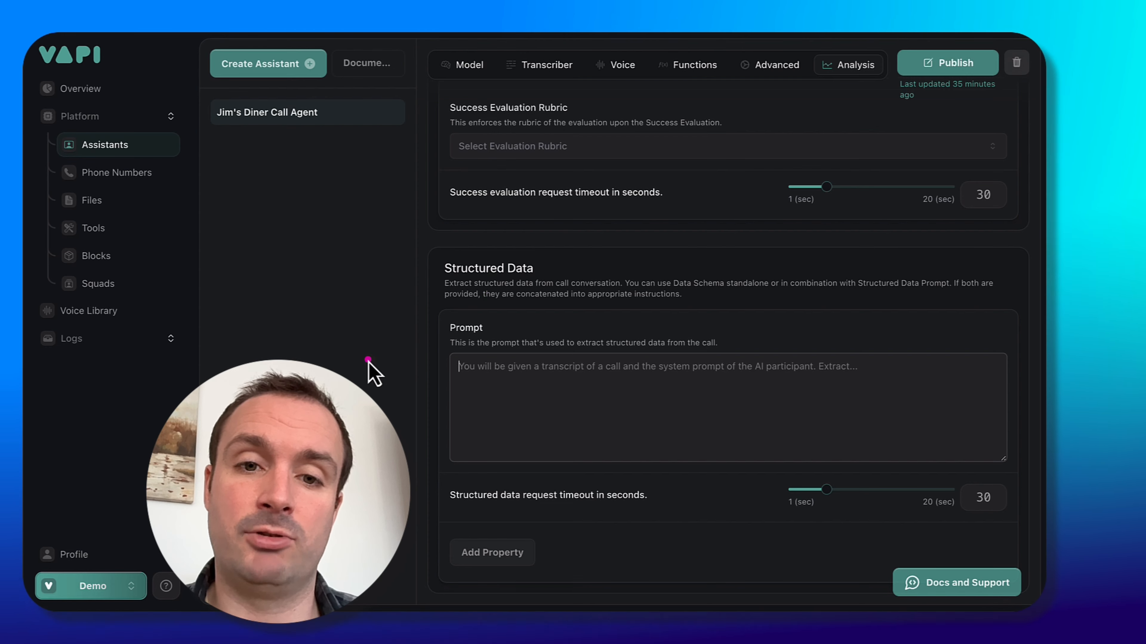
Enter a structured data prompt to extract the listed parameters, including current date {{date}} and current time {{time}}.
mouse_move(364, 367)
left_mouse_down()
mouse_move(425, 325)
mouse_move(444, 294)
mouse_move(614, 302)
mouse_move(596, 291)
mouse_move(535, 366)
mouse_move(575, 405)
mouse_move(481, 353)
mouse_move(544, 387)
left_mouse_up()
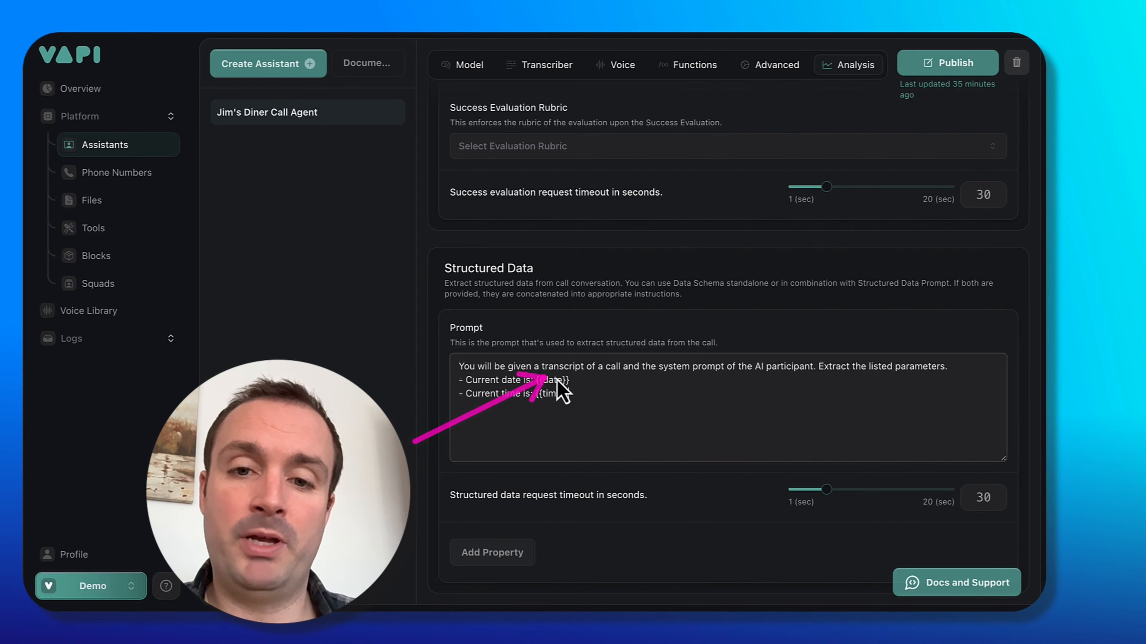
mouse_move(595, 379)
left_mouse_down()
mouse_move(748, 396)
mouse_move(738, 402)
mouse_move(834, 399)
mouse_move(608, 463)
mouse_move(493, 379)
mouse_move(505, 393)
left_mouse_up()
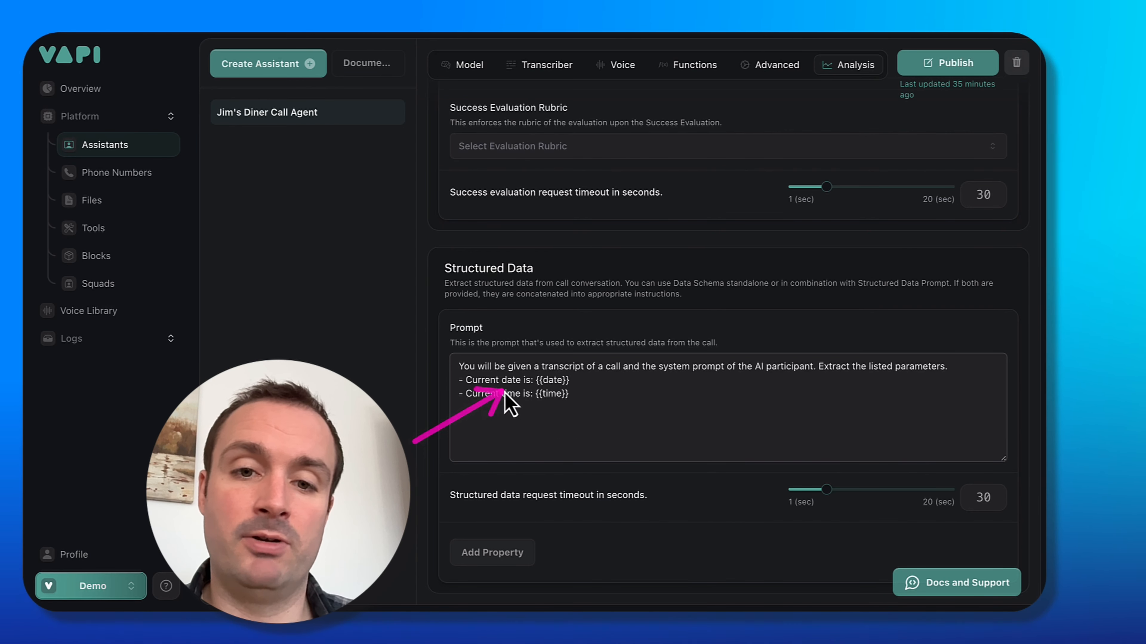
left_click(578, 391)
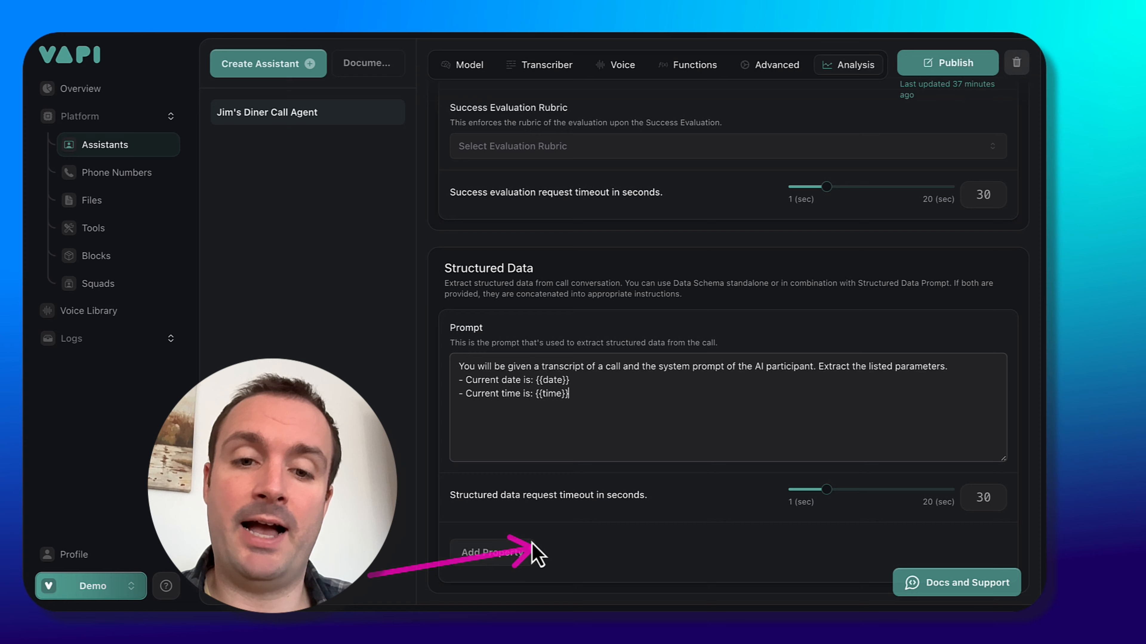
Add a required Boolean structured data property named booking and paste its description.
left_click(501, 562)
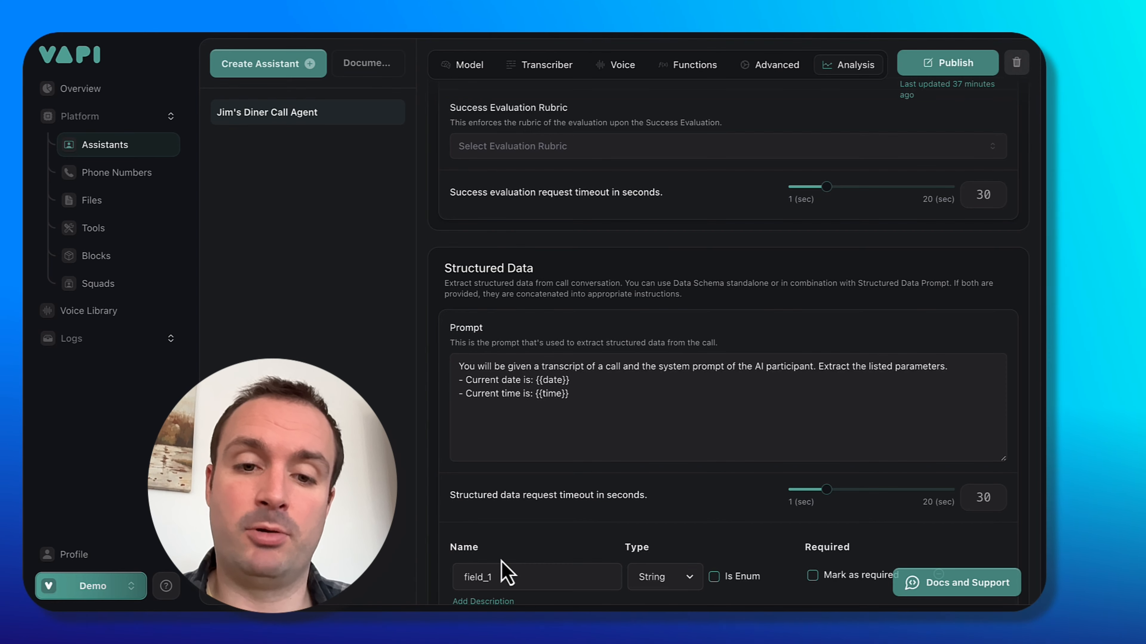
scroll(501, 561, "down", 2)
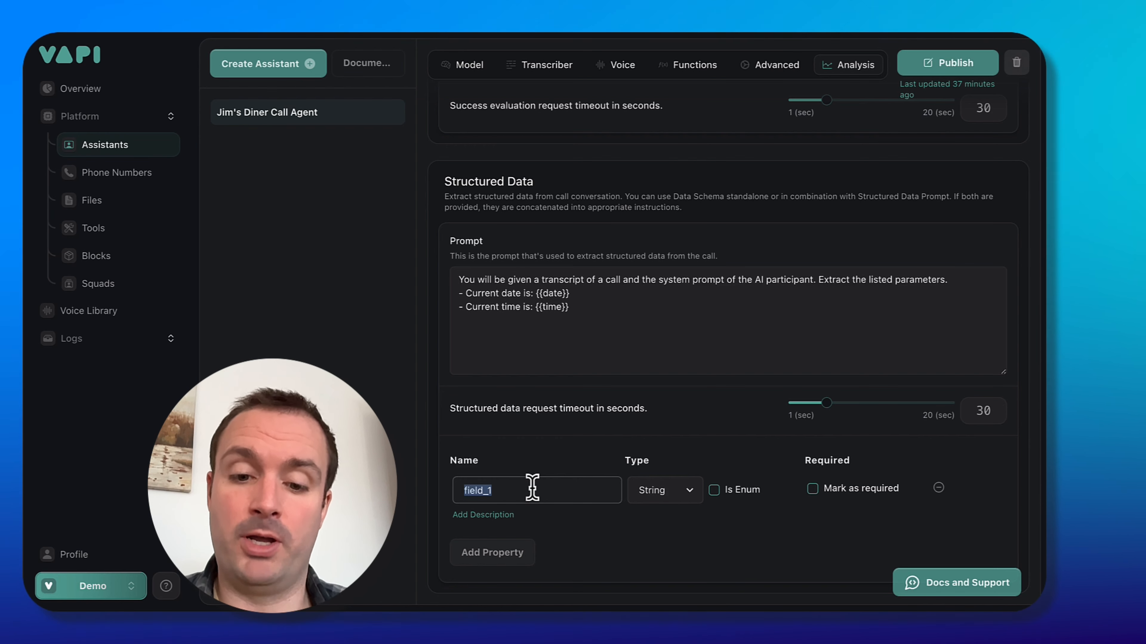
type("booking")
left_click(672, 496)
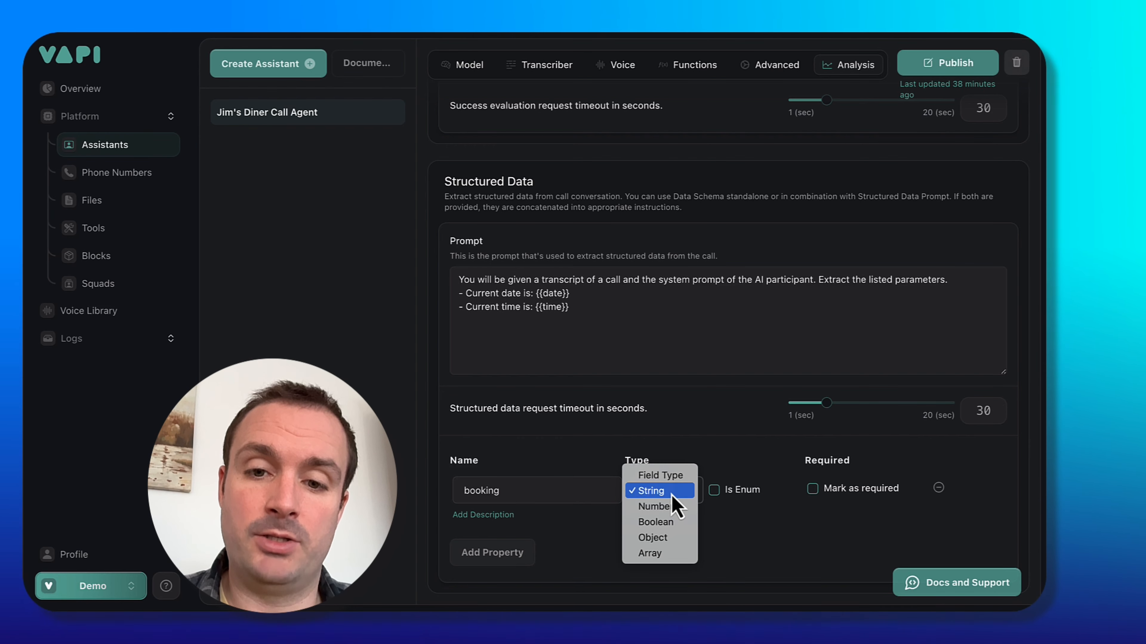
left_click(677, 524)
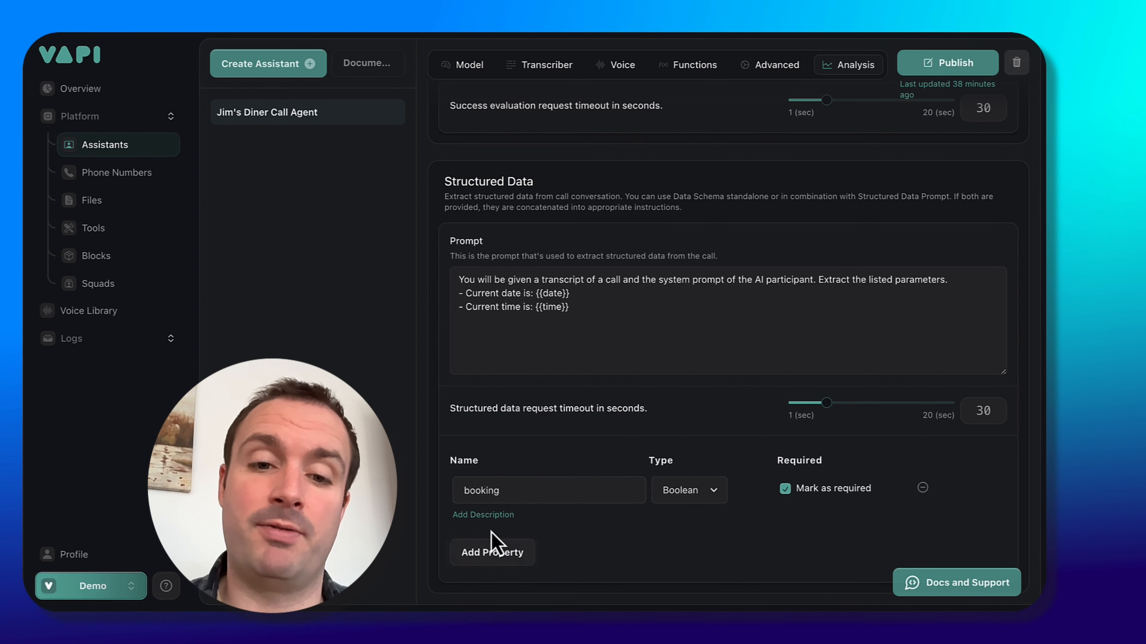
left_click(496, 515)
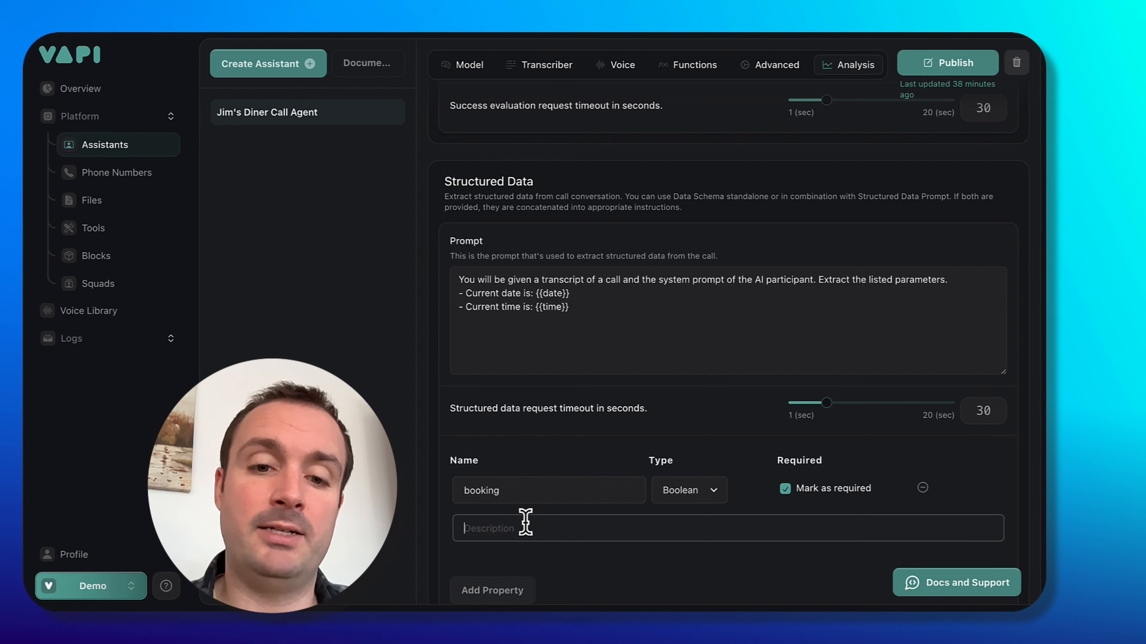
type("TRUE - if reservation was requested by the user, otherwise FALSE.")
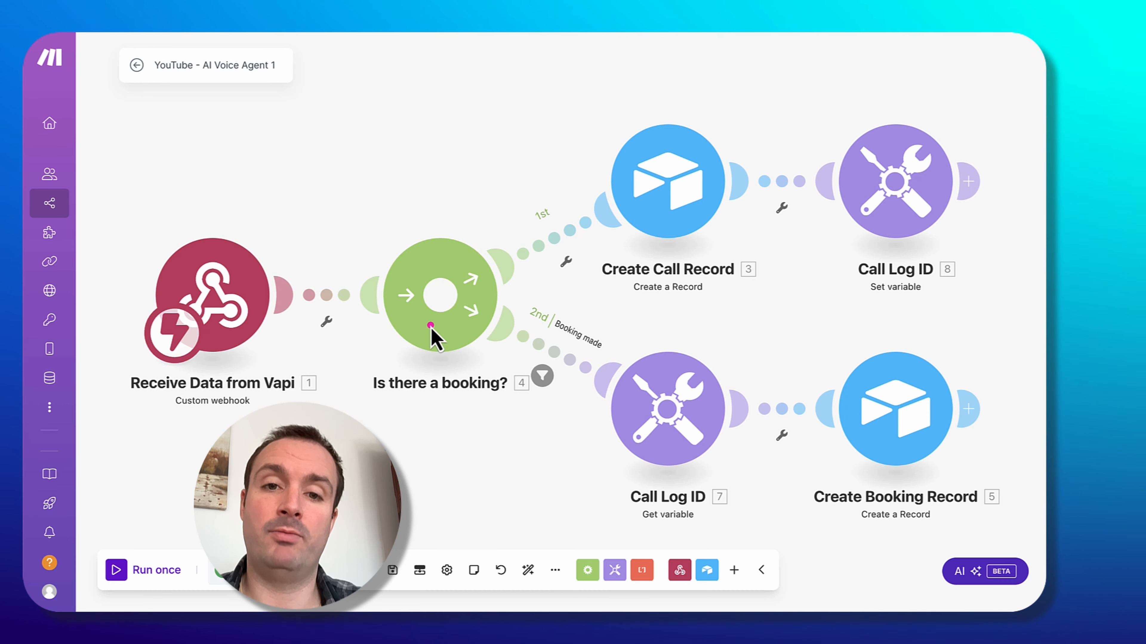
In Make.com, examine the existing scenario's flow from the Vapi webhook through the booking router to the Airtable records.
mouse_move(429, 326)
left_mouse_down()
mouse_move(559, 255)
mouse_move(534, 285)
left_mouse_up()
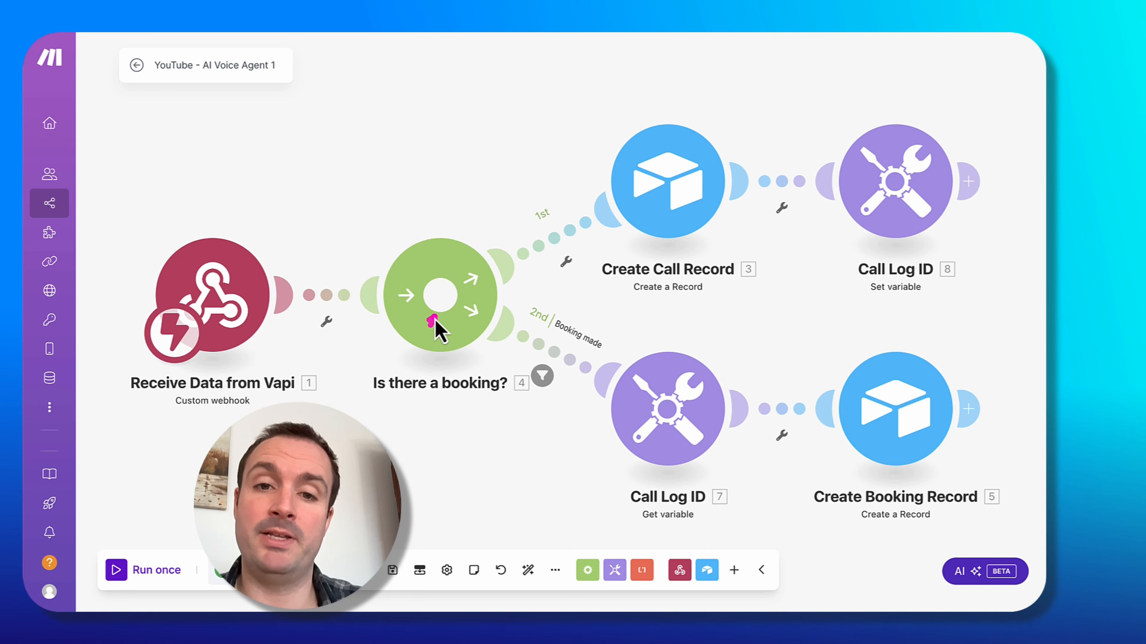
mouse_move(429, 324)
left_mouse_down()
mouse_move(525, 245)
mouse_move(546, 209)
left_mouse_up()
mouse_move(430, 325)
left_mouse_down()
mouse_move(460, 333)
mouse_move(677, 236)
mouse_move(660, 285)
left_mouse_up()
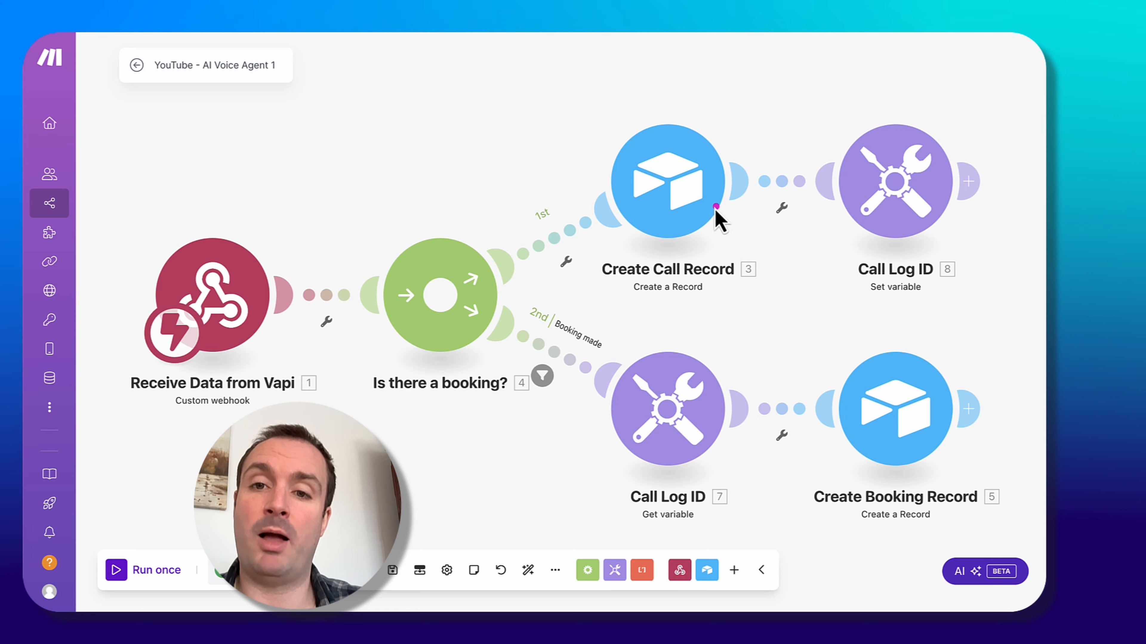
left_click_drag(697, 198, 879, 186)
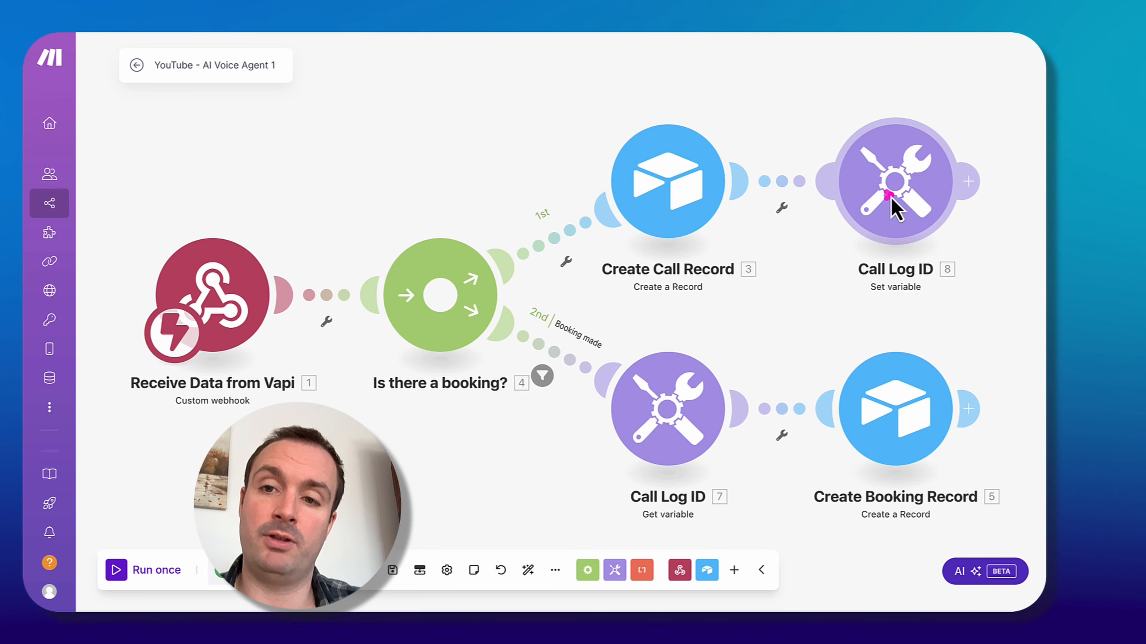
mouse_move(892, 198)
left_mouse_down()
mouse_move(741, 335)
mouse_move(649, 454)
left_mouse_up()
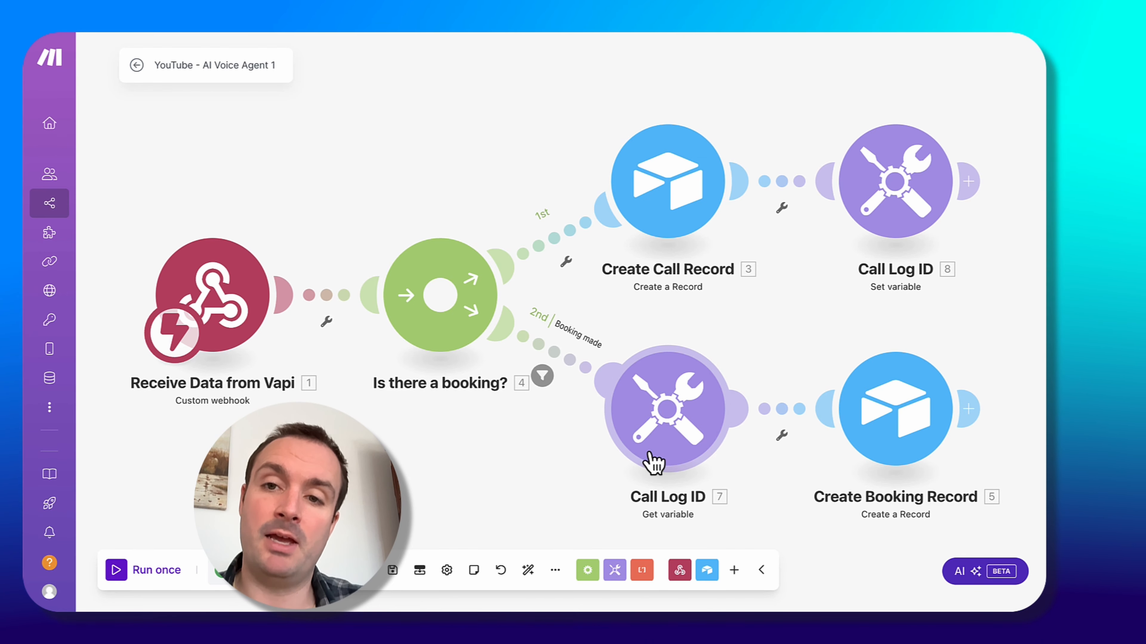
mouse_move(426, 315)
left_mouse_down()
mouse_move(559, 341)
mouse_move(542, 328)
mouse_move(545, 381)
mouse_move(505, 318)
mouse_move(559, 361)
mouse_move(533, 388)
mouse_move(650, 425)
left_mouse_up()
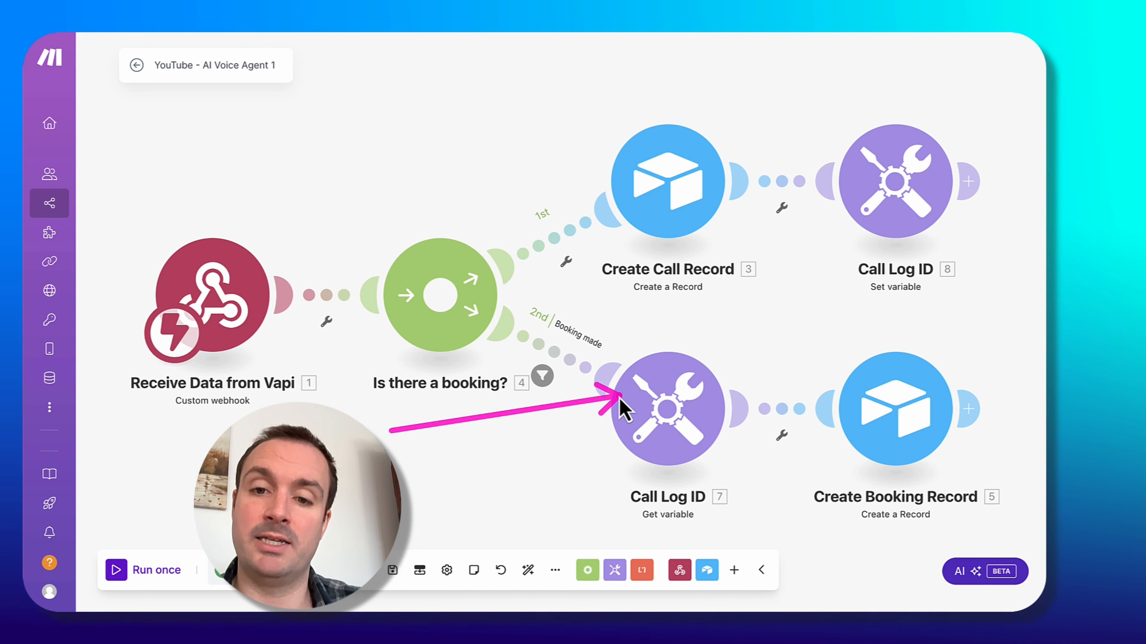
mouse_move(882, 213)
left_mouse_down()
mouse_move(733, 404)
mouse_move(706, 384)
mouse_move(707, 401)
mouse_move(884, 422)
left_mouse_up()
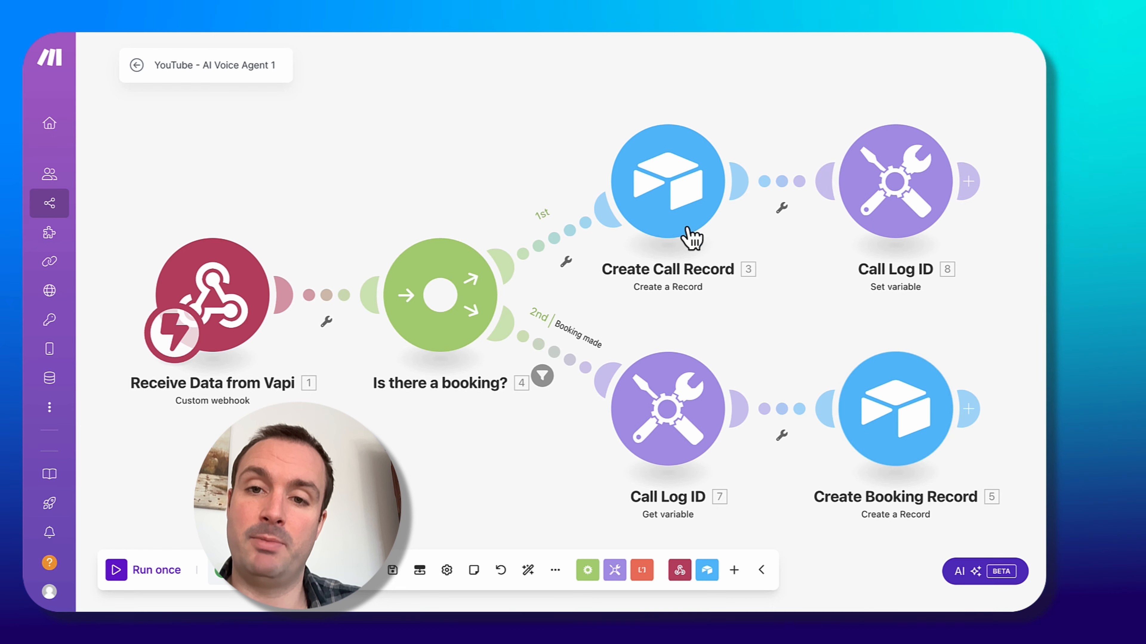
left_click_drag(667, 205, 908, 419)
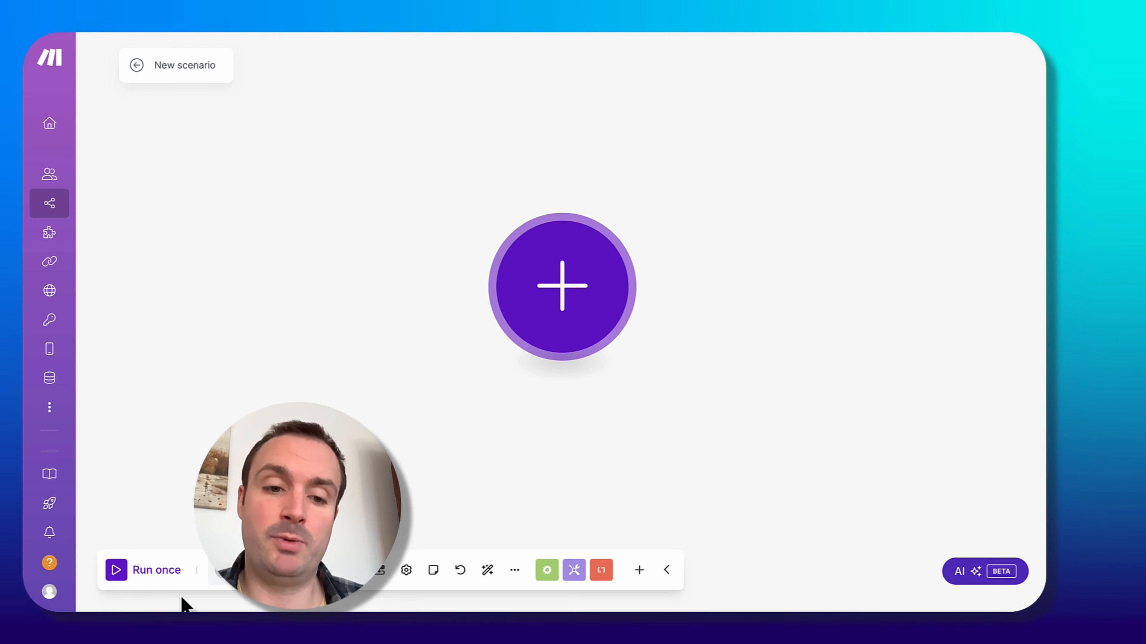
Start a new scenario with a Webhooks Custom webhook trigger module.
left_click(563, 302)
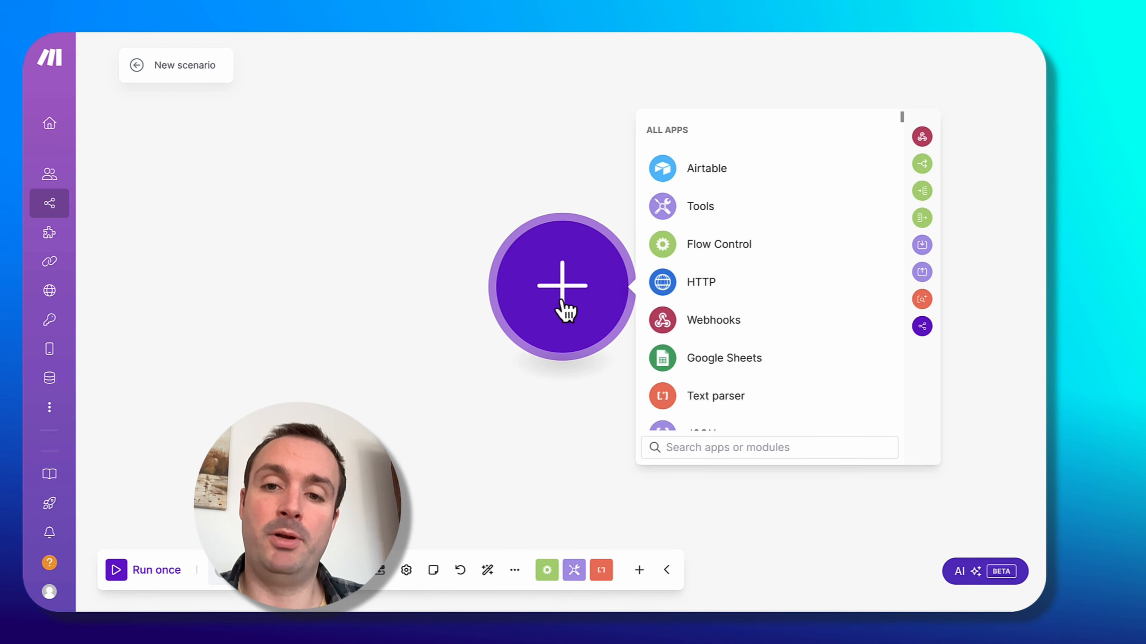
left_click(767, 322)
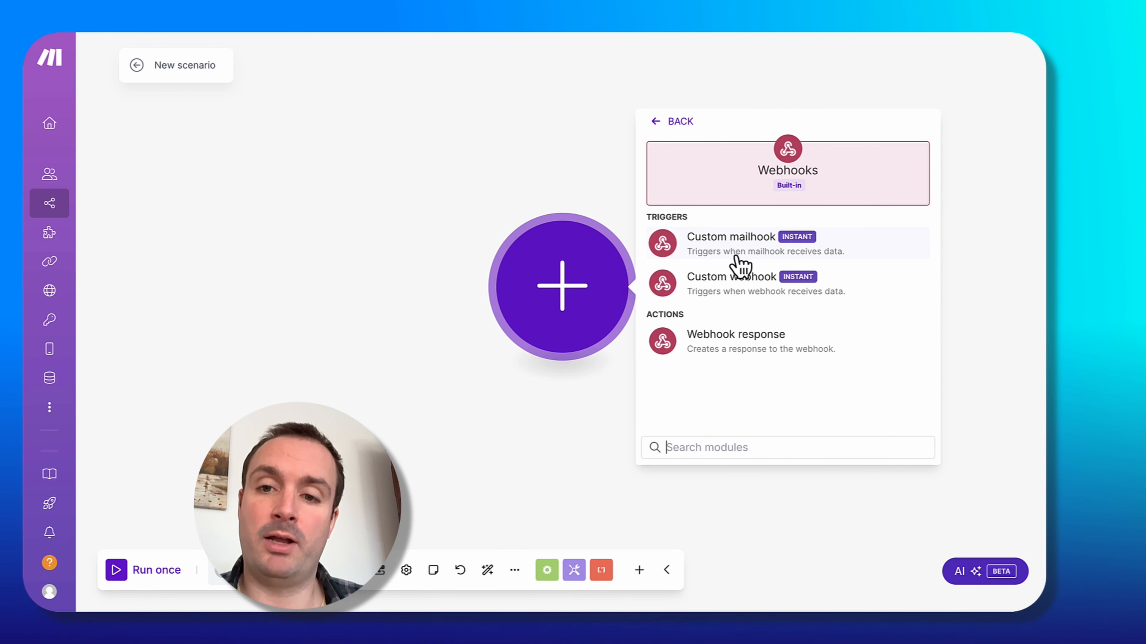
left_click(769, 295)
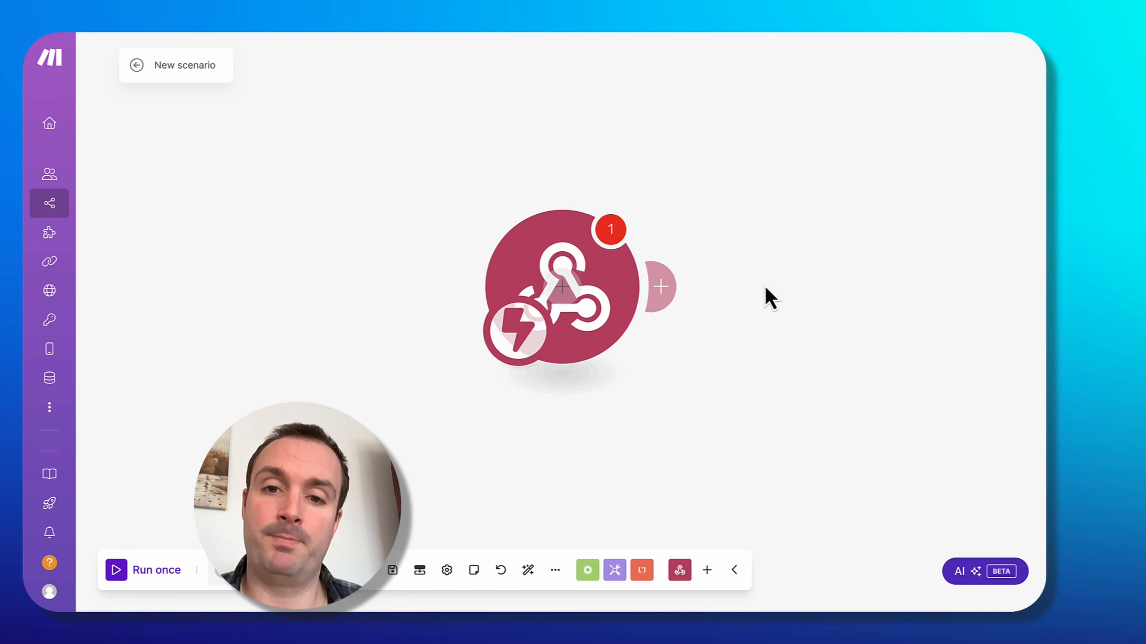
Add a new webhook to the Custom webhook module and copy its address to the clipboard.
left_click(787, 284)
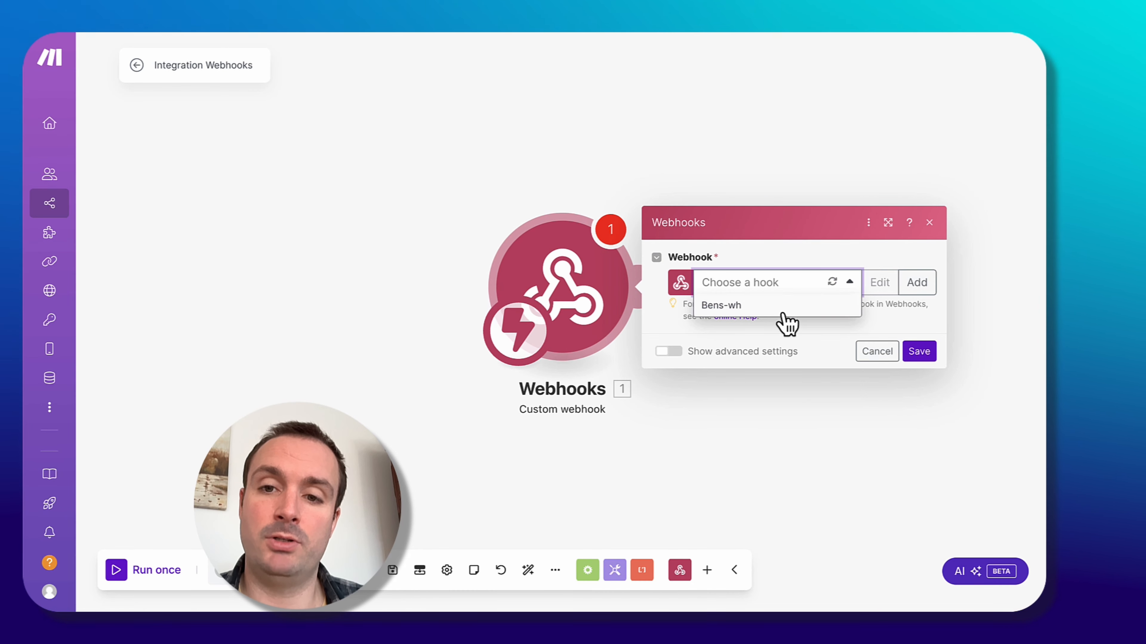
left_click(772, 302)
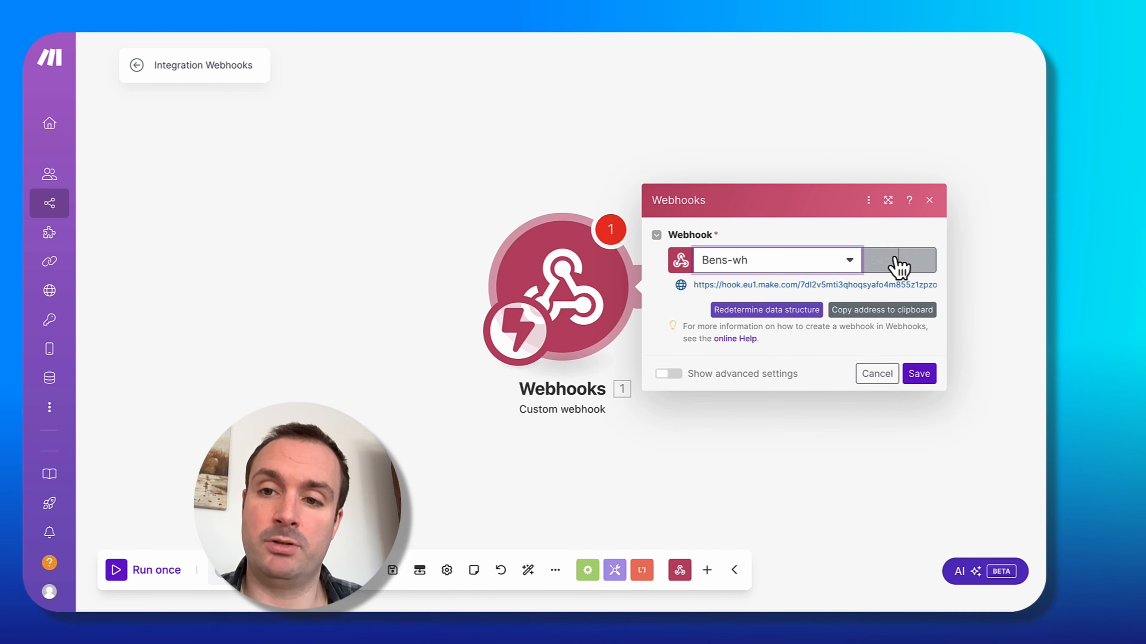
left_click(914, 261)
left_click(860, 374)
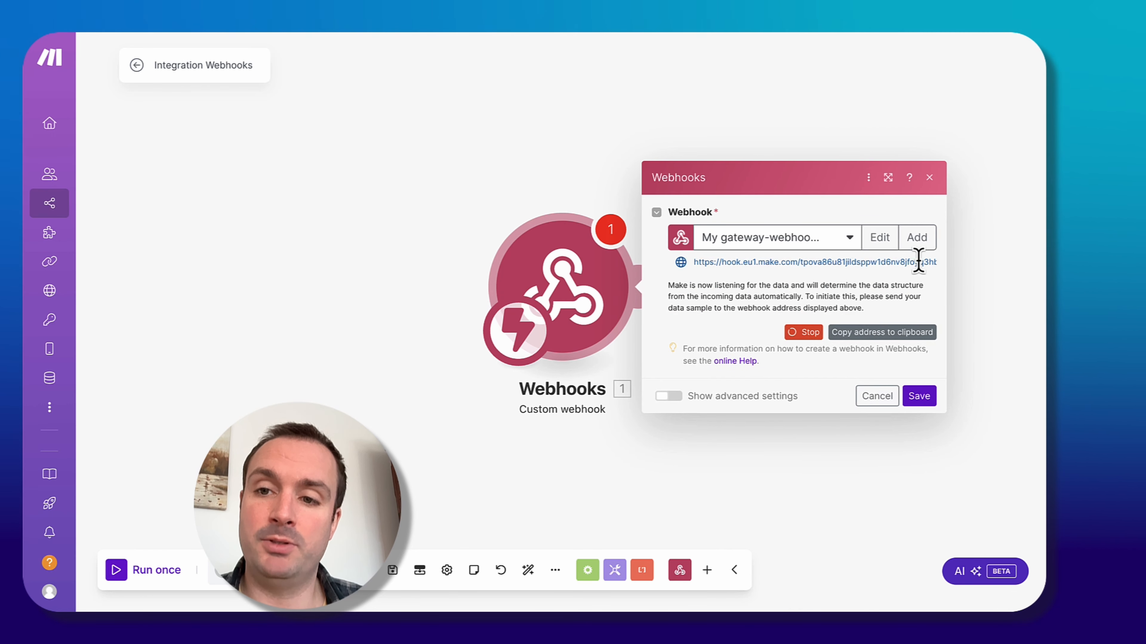
left_click(867, 333)
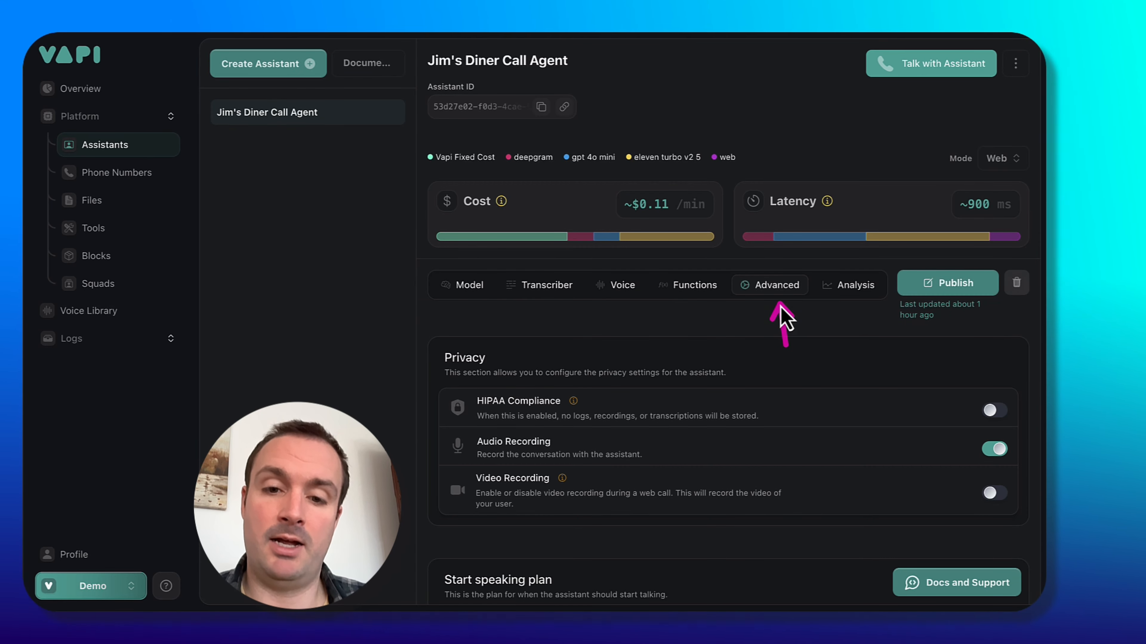
Paste the webhook address into the assistant's Server URL in the advanced settings and publish the assistant.
scroll(687, 394, "down", 15)
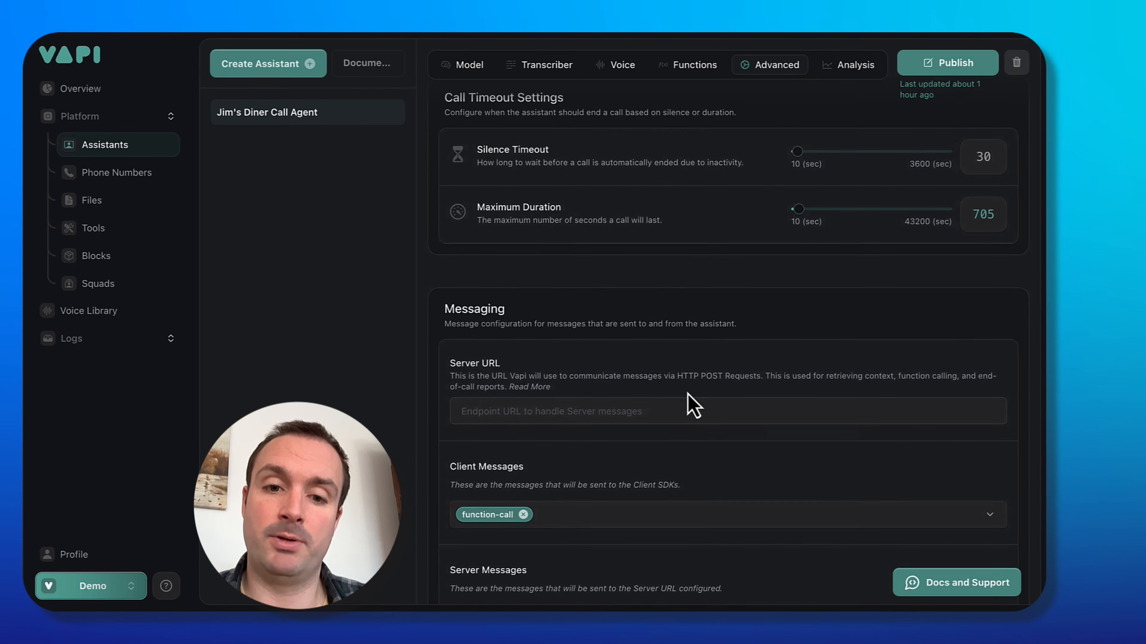
scroll(688, 394, "up", 2)
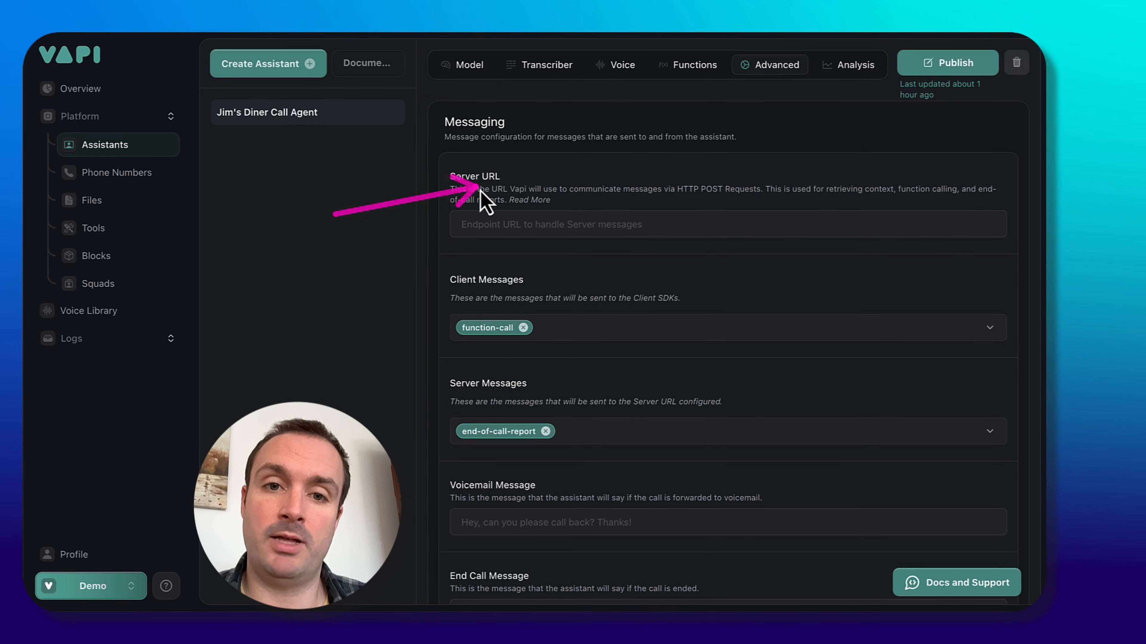
left_click(490, 224)
key("super+v")
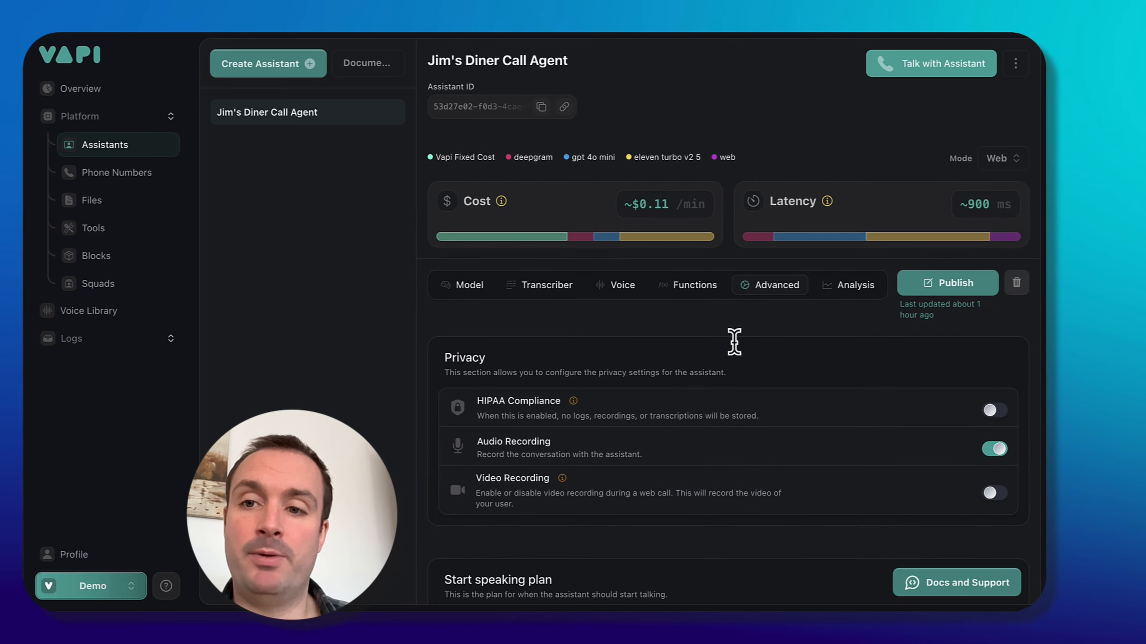
left_click(961, 288)
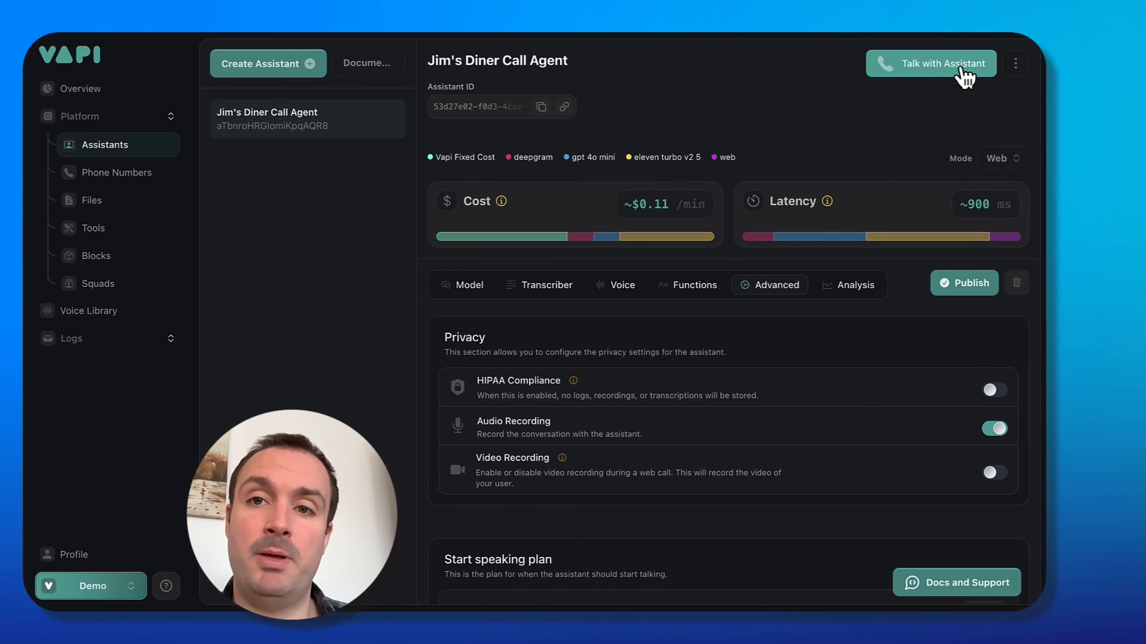
Hold a test call with Jim's Diner Call Agent so the webhook receives a sample call report.
left_click(963, 77)
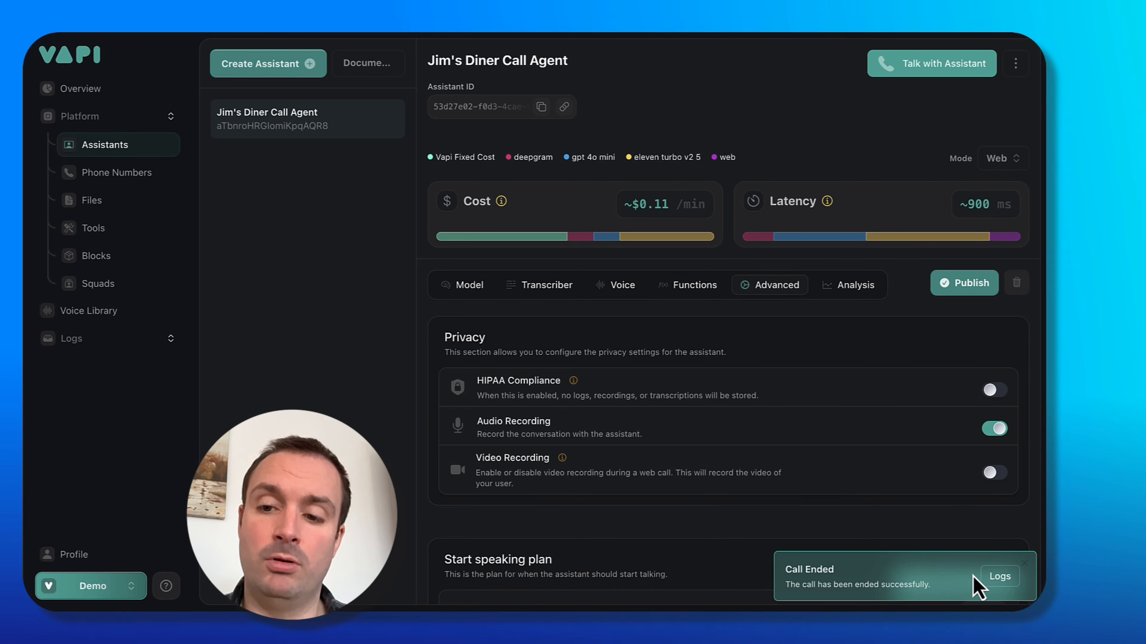
left_click(995, 578)
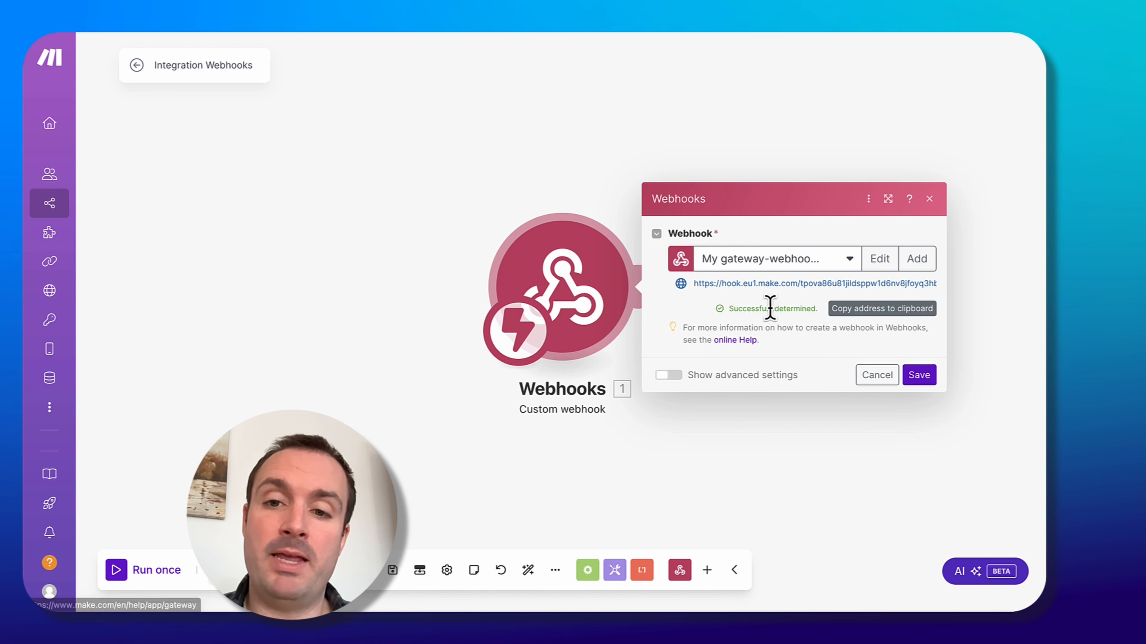
left_click_drag(727, 310, 790, 308)
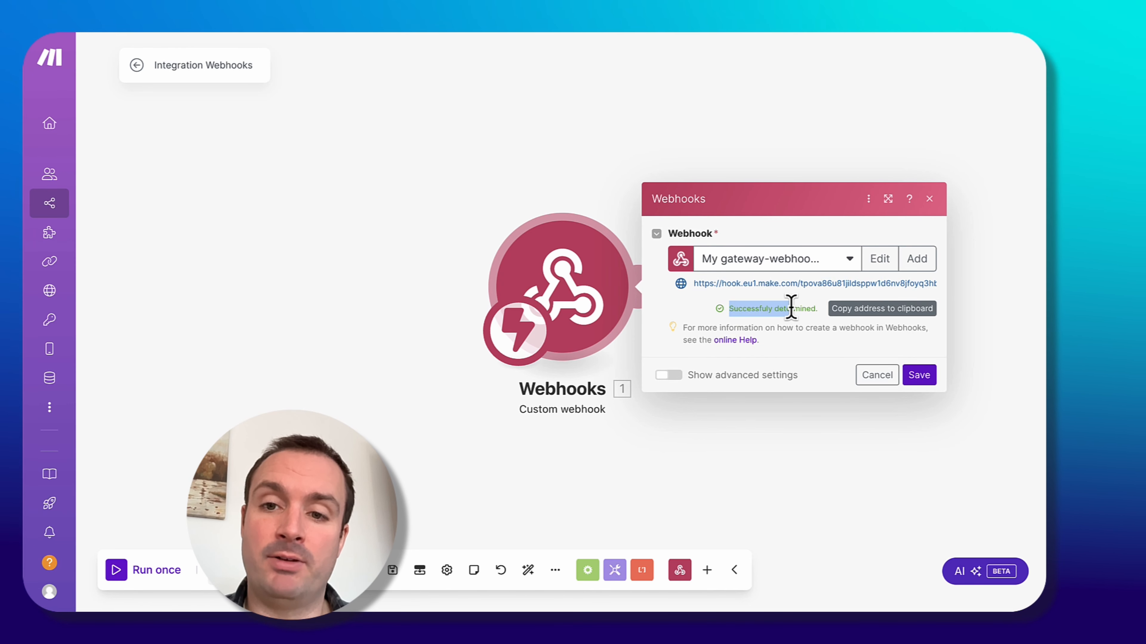
left_click(754, 507)
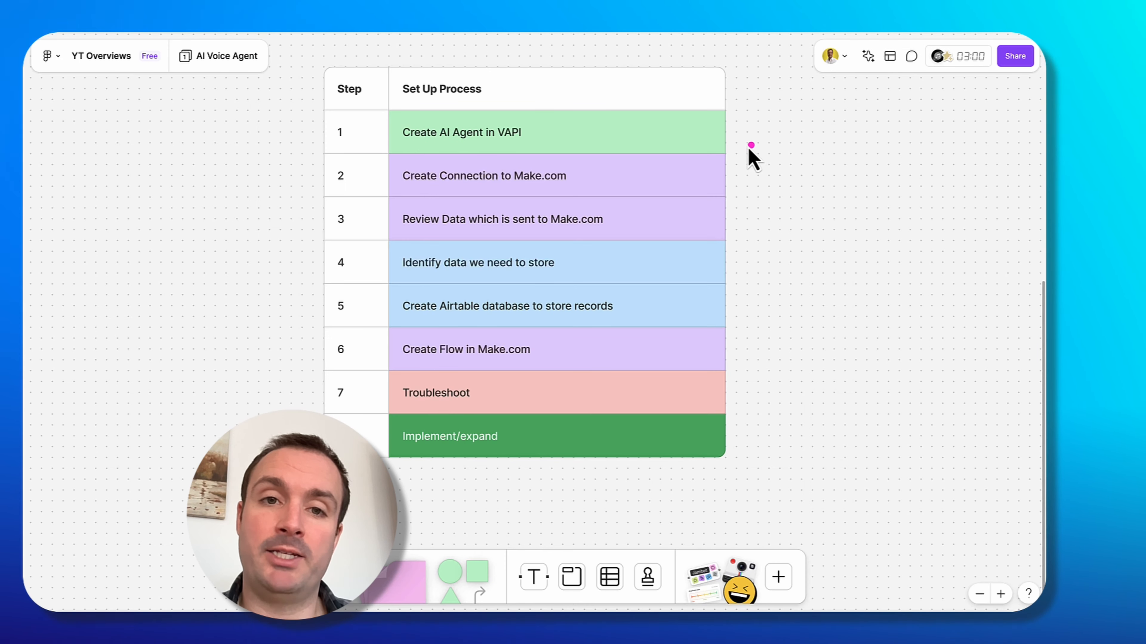
left_click_drag(770, 131, 583, 132)
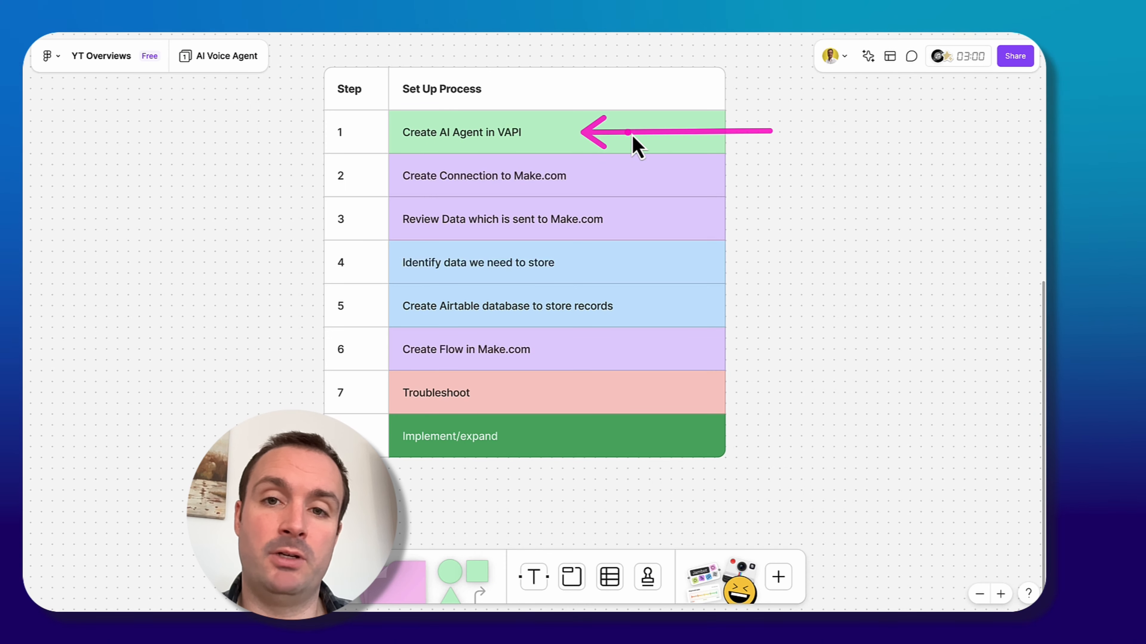
left_click_drag(774, 183, 592, 179)
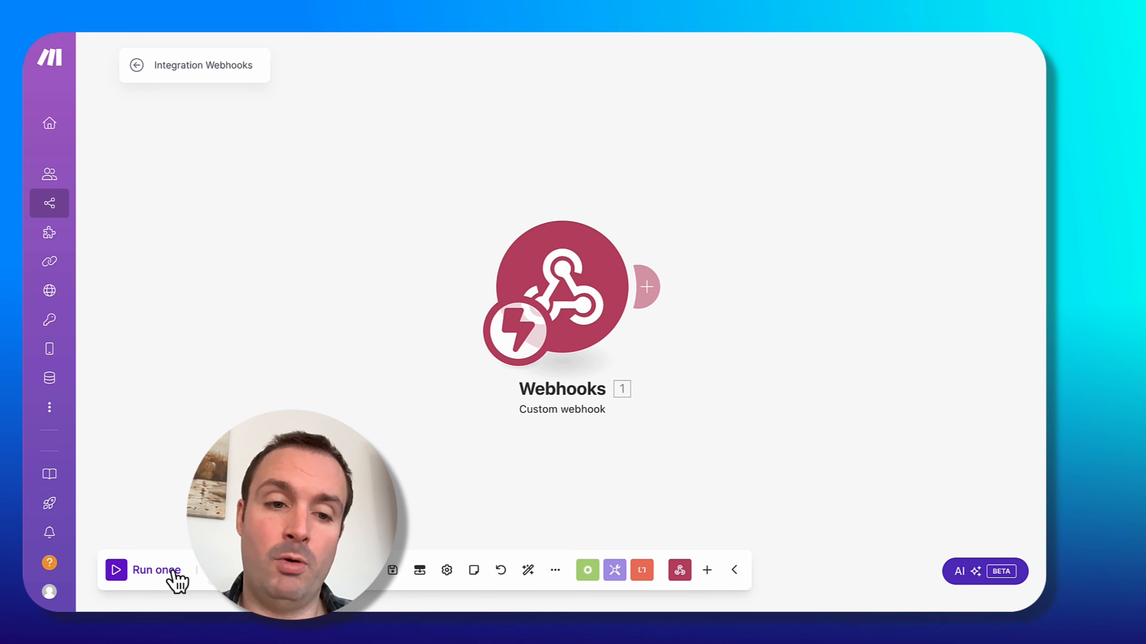
left_click(175, 570)
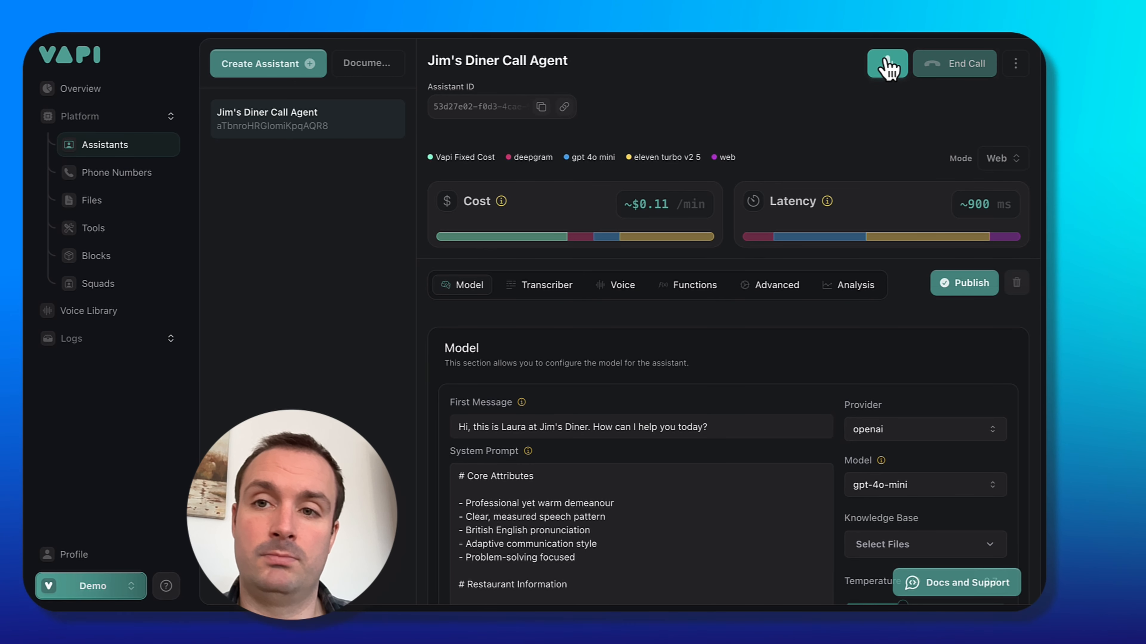
End the test call and inspect the webhook's output bundle, expanding the message collection.
left_click(887, 68)
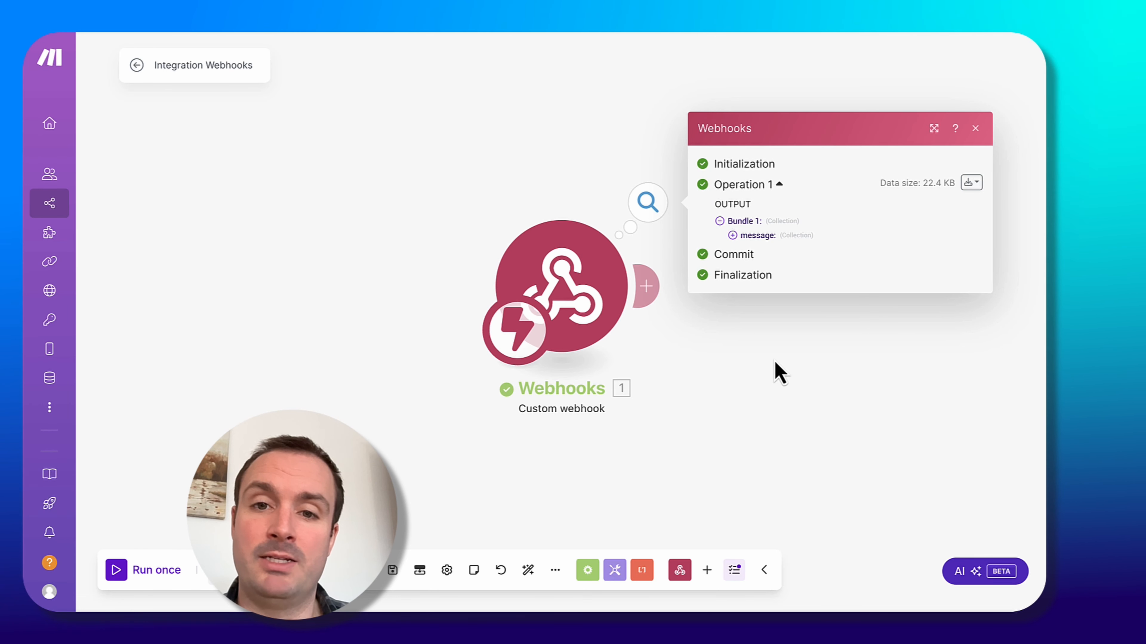
left_click(704, 333)
left_click(650, 216)
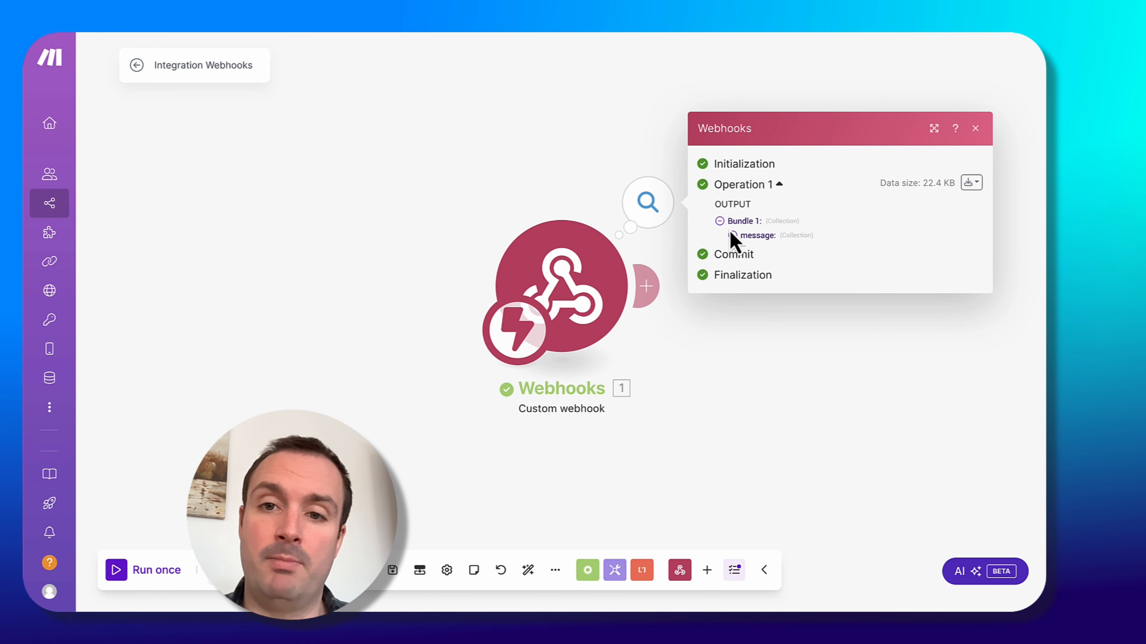
left_click(732, 235)
scroll(485, 396, "up", 3)
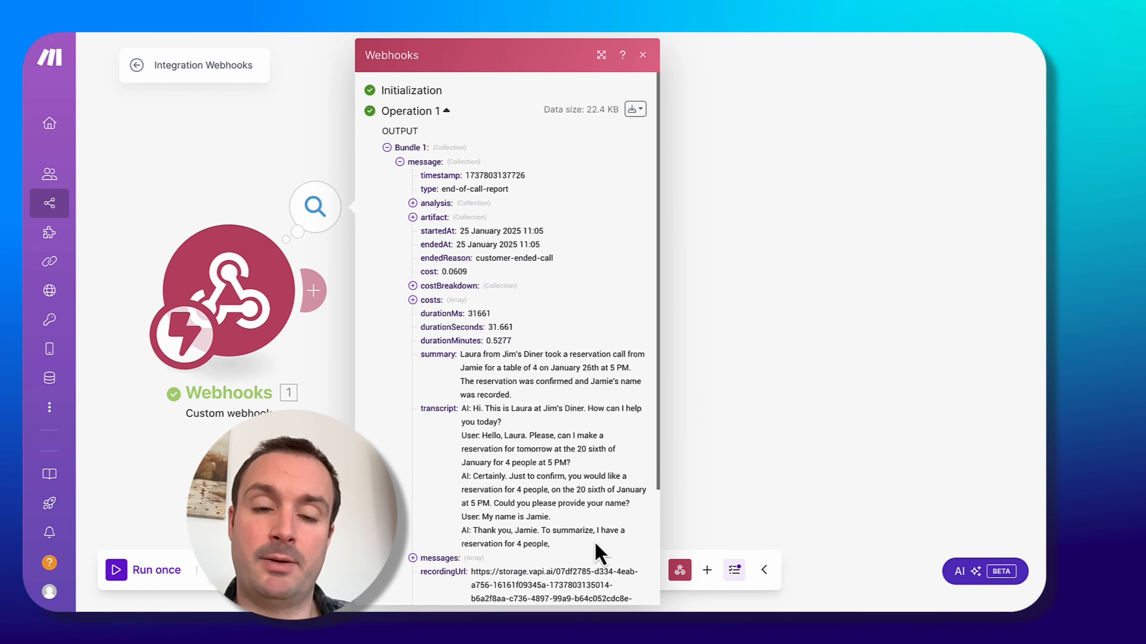
left_click(820, 332)
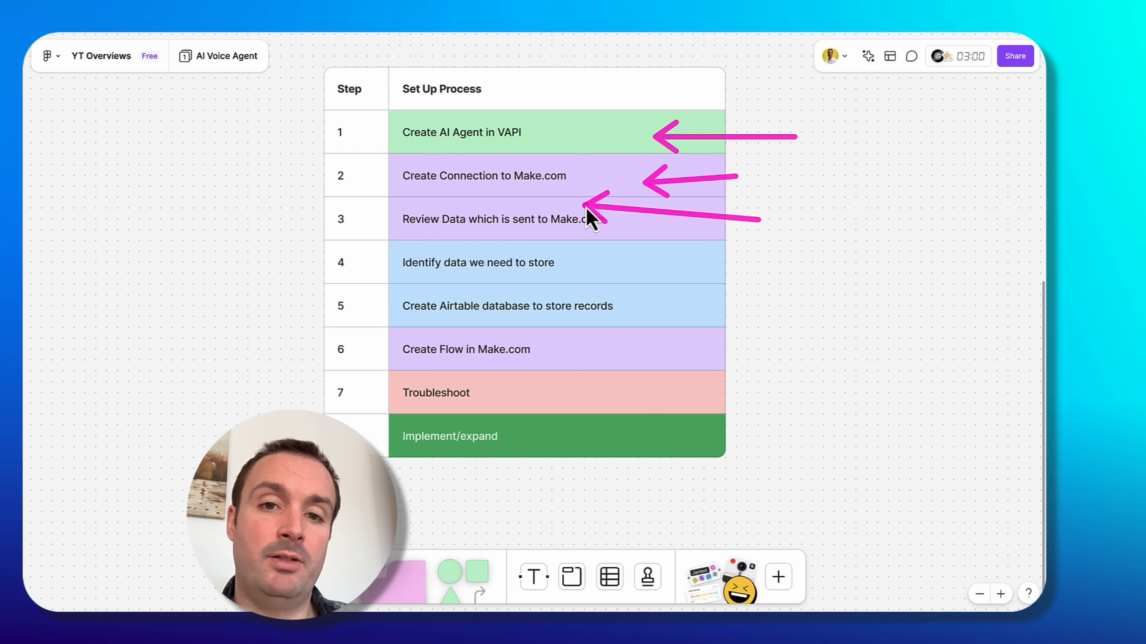
left_click_drag(589, 216, 624, 232)
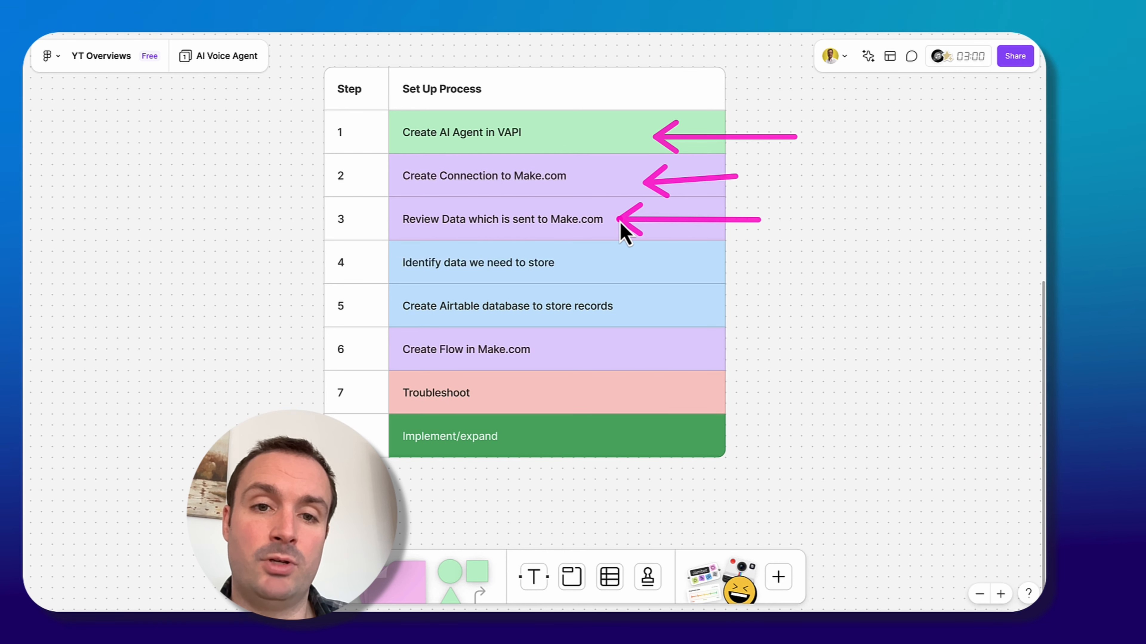
left_click_drag(775, 258, 601, 260)
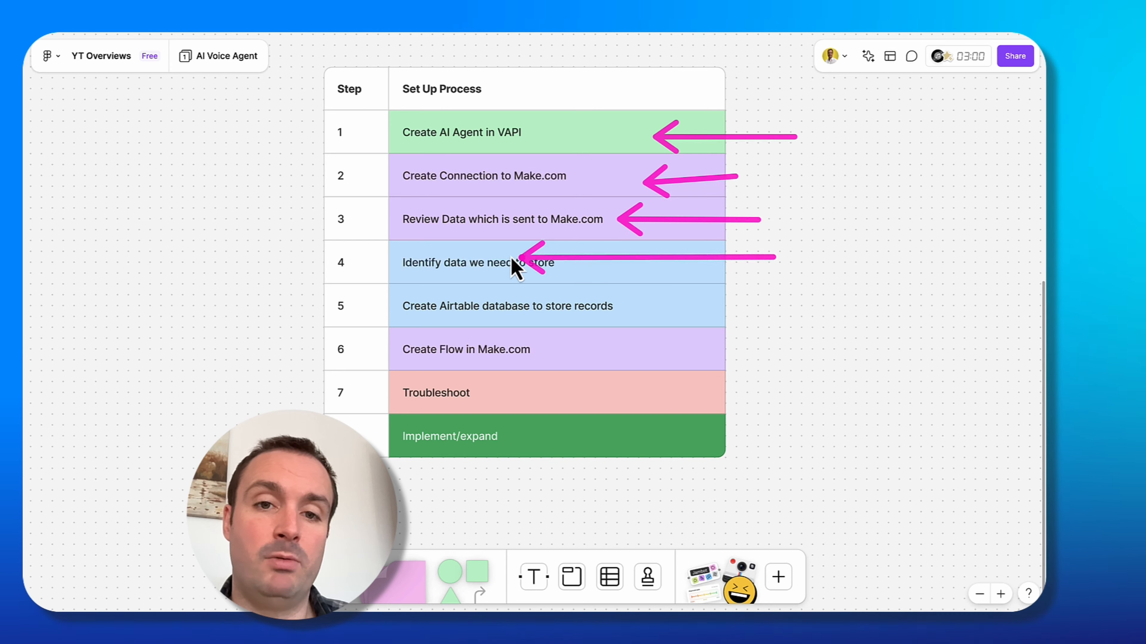
left_click_drag(513, 259, 586, 268)
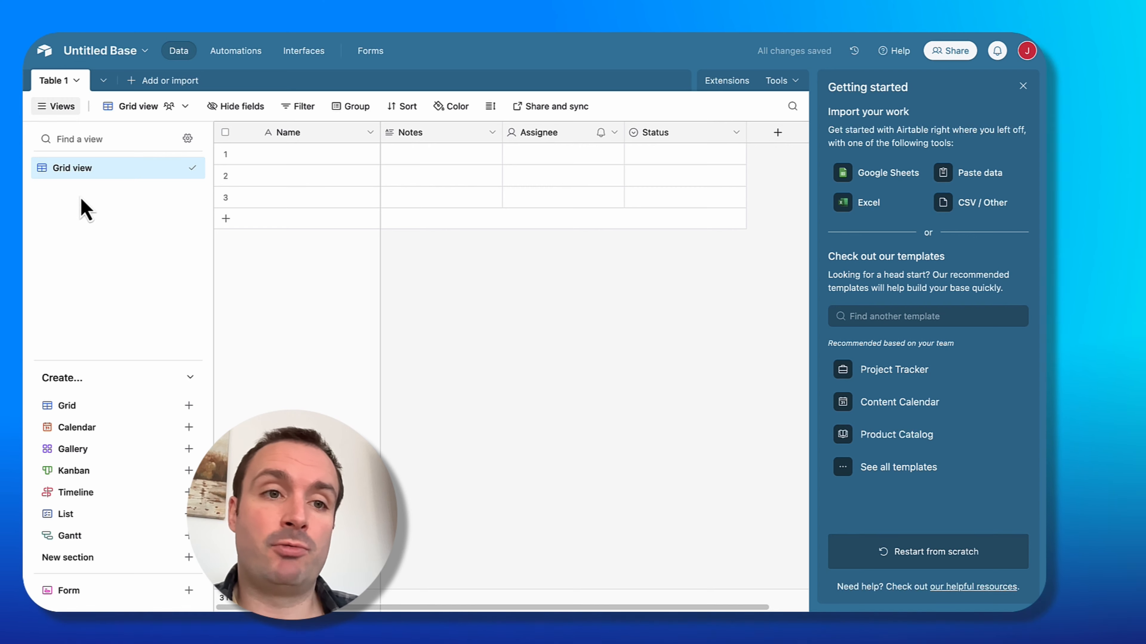
Rename the Airtable base to AI Voice Agent and its first table to Call Log.
left_click(115, 49)
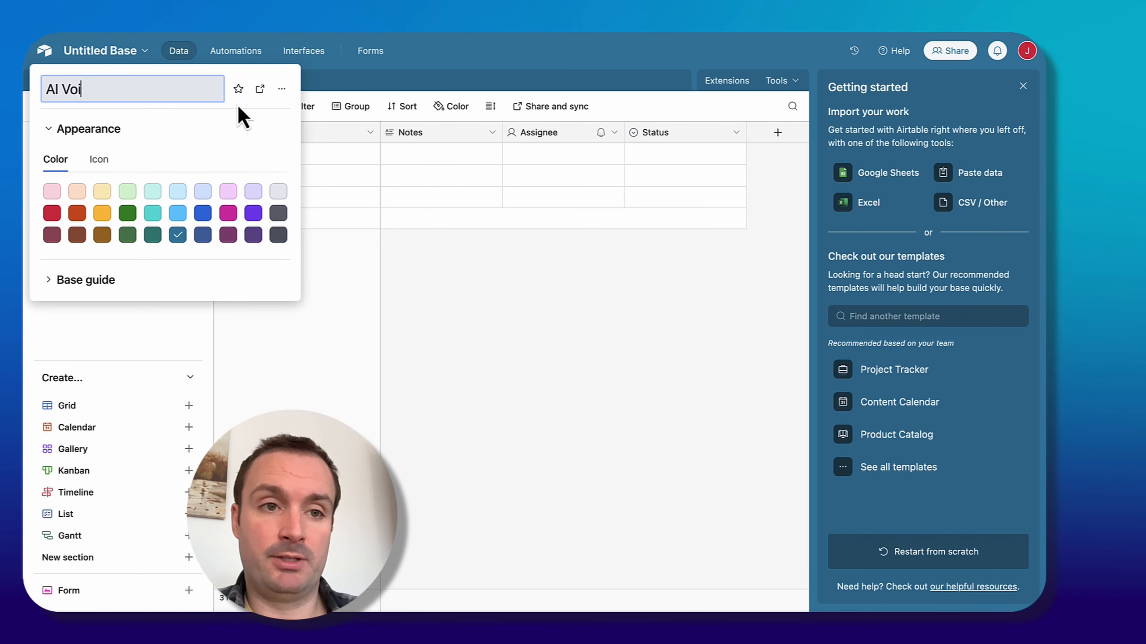
type("AI Voice Agent")
key("Return")
left_click(60, 79)
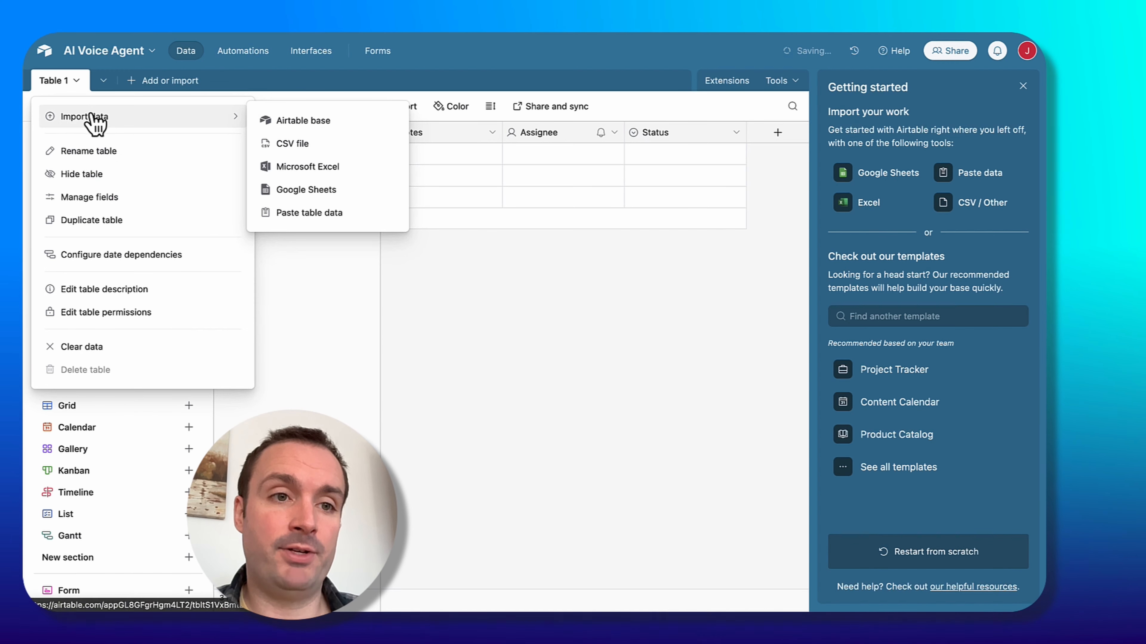
left_click(127, 152)
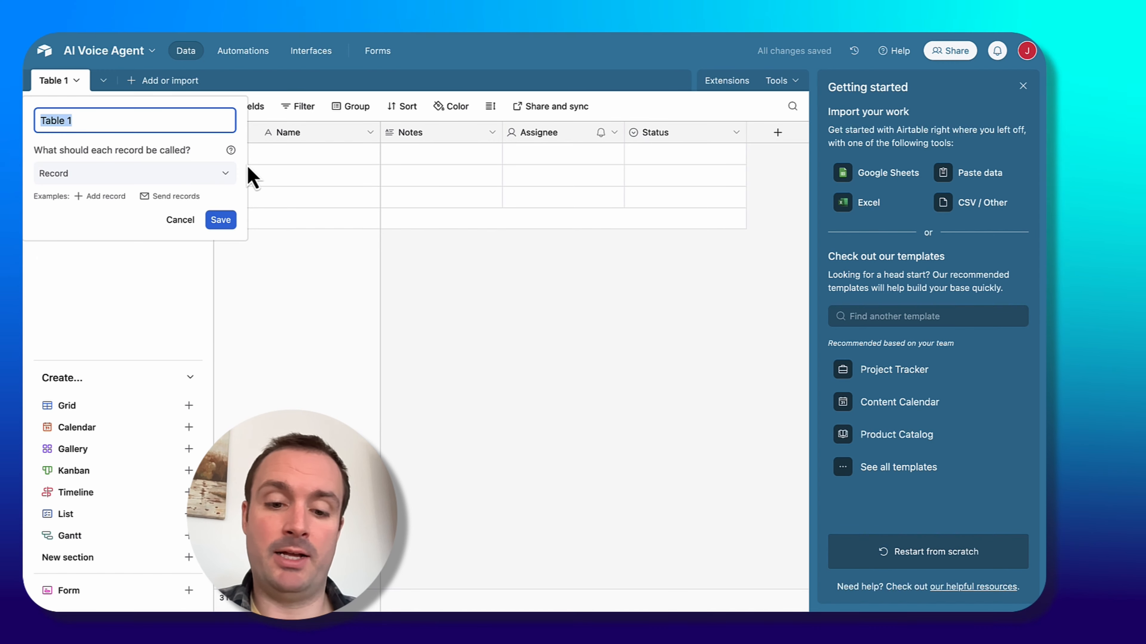
type("V")
key("BackSpace")
type("Call Log")
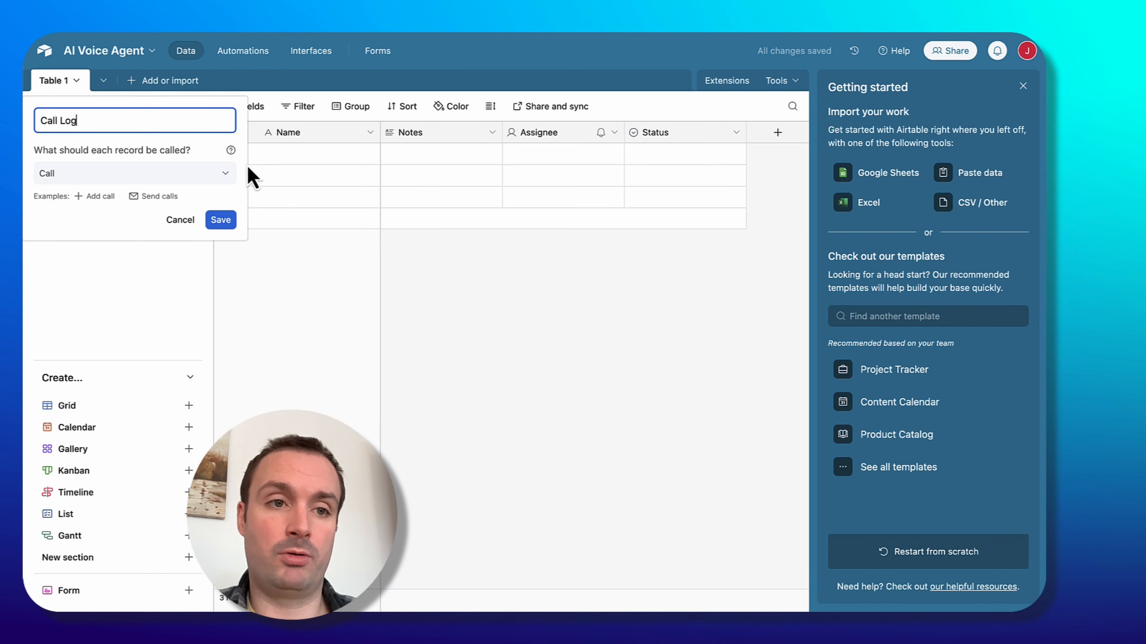
key("Return")
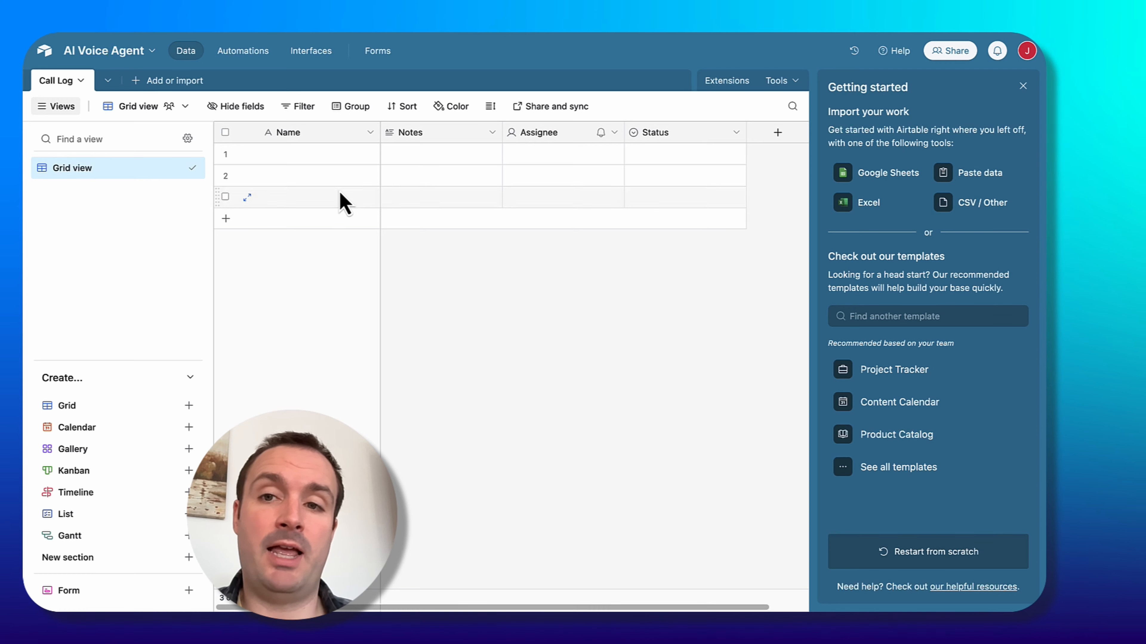
Close the getting started panel, review the Call Log table's fields, and open the Reservations table.
left_click(1022, 85)
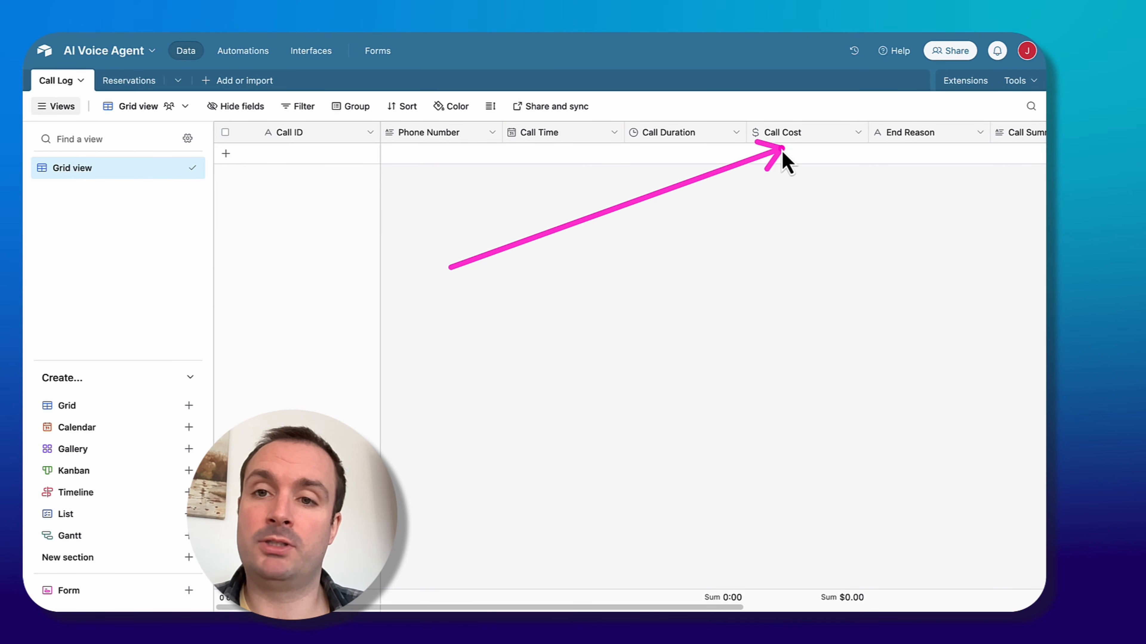
scroll(609, 162, "right", 10)
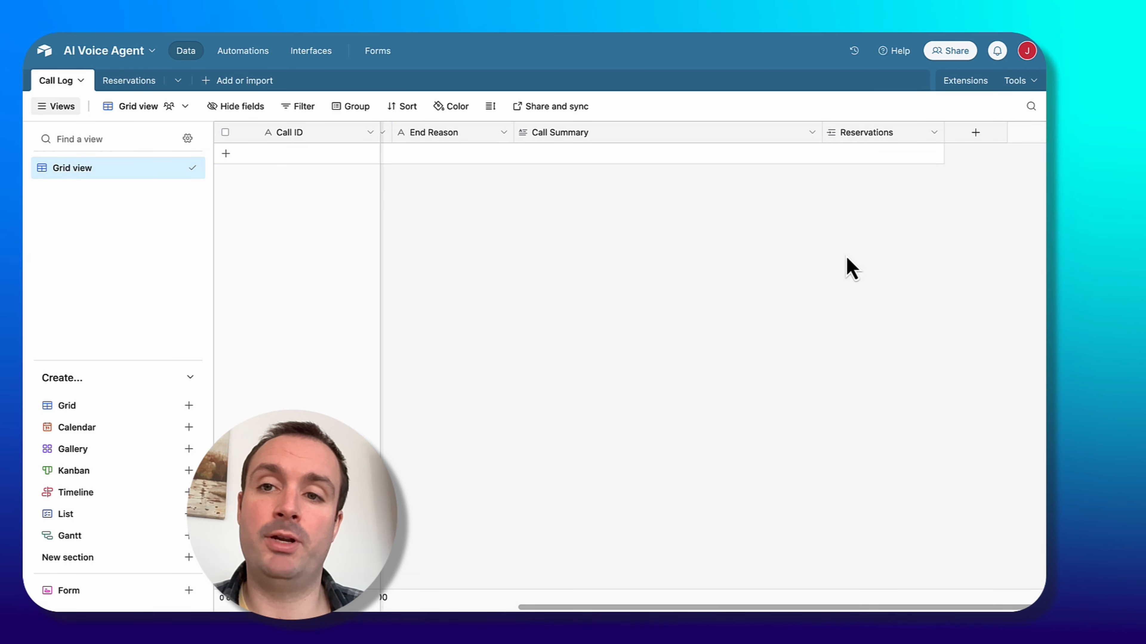
scroll(850, 269, "left", 10)
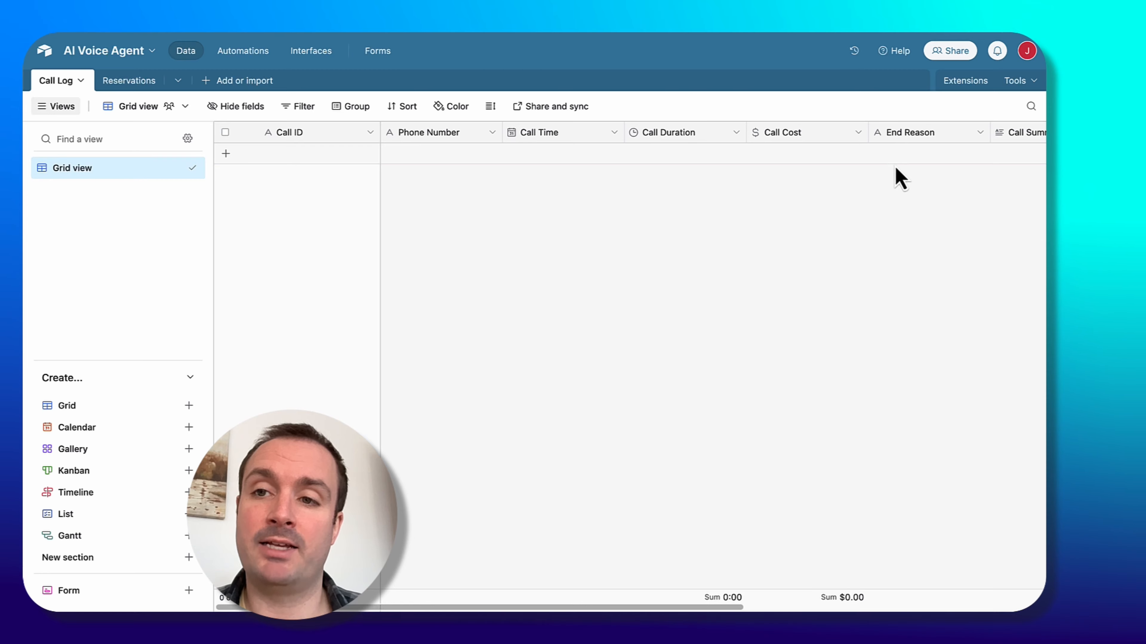
scroll(542, 266, "right", 10)
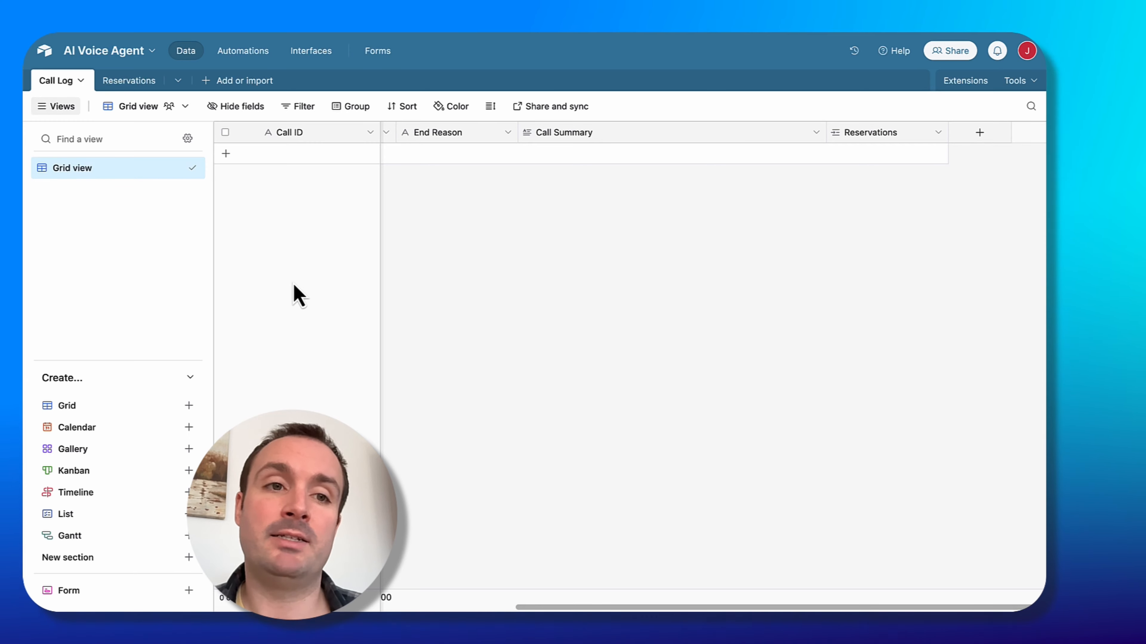
left_click(120, 82)
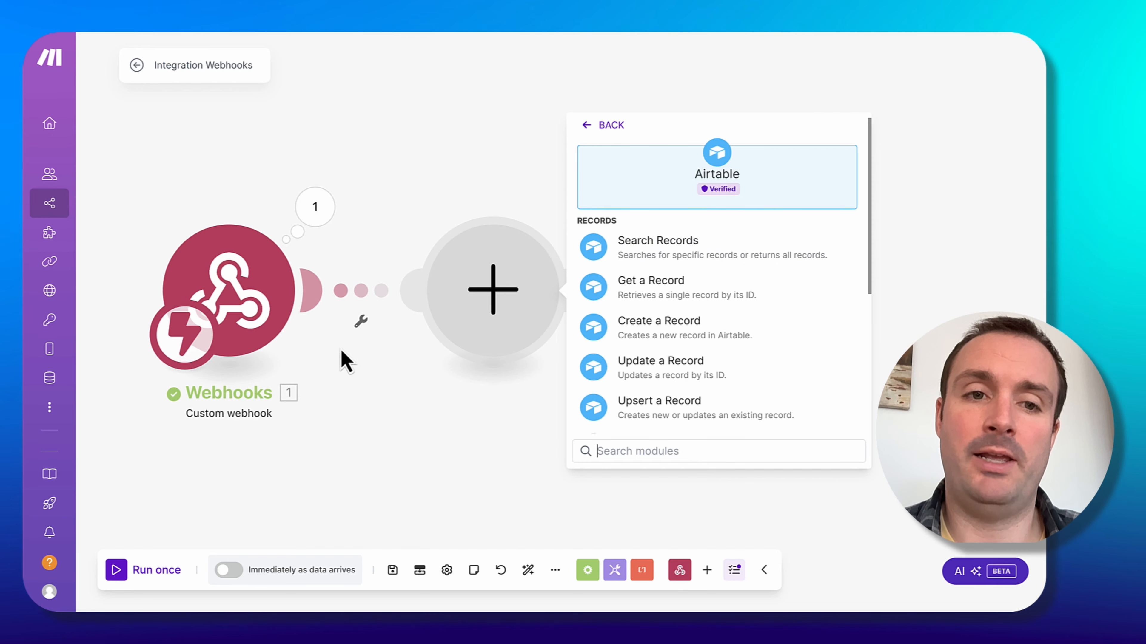
Add an Airtable Create a Record module on the Call Log table and examine the webhook output's analysis structured data.
left_click(739, 332)
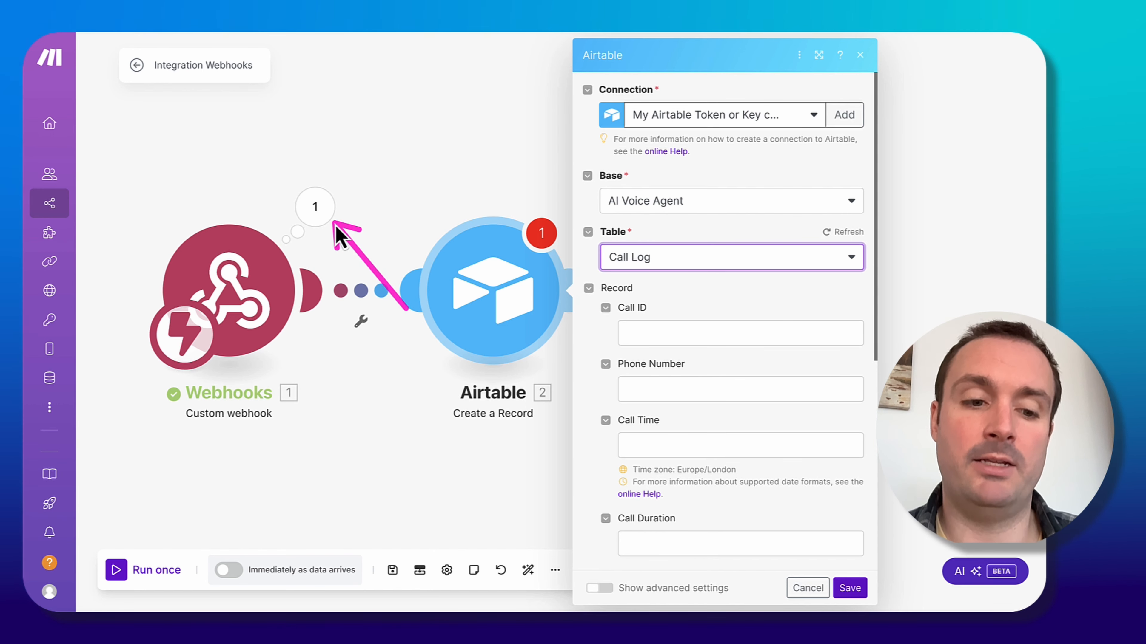
left_click(316, 208)
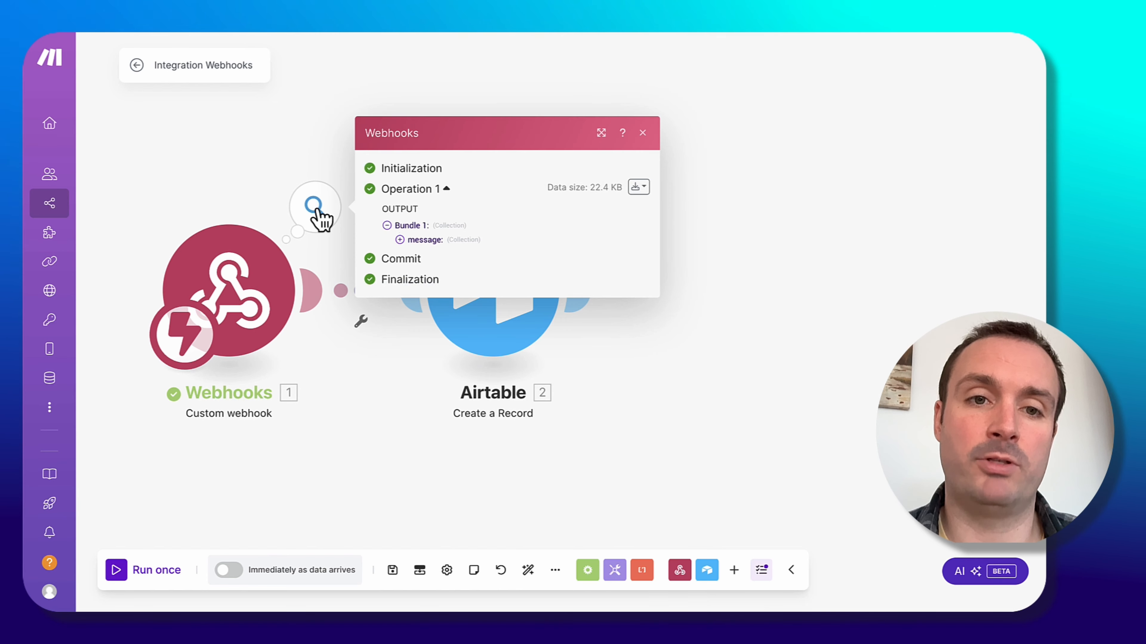
left_click(400, 240)
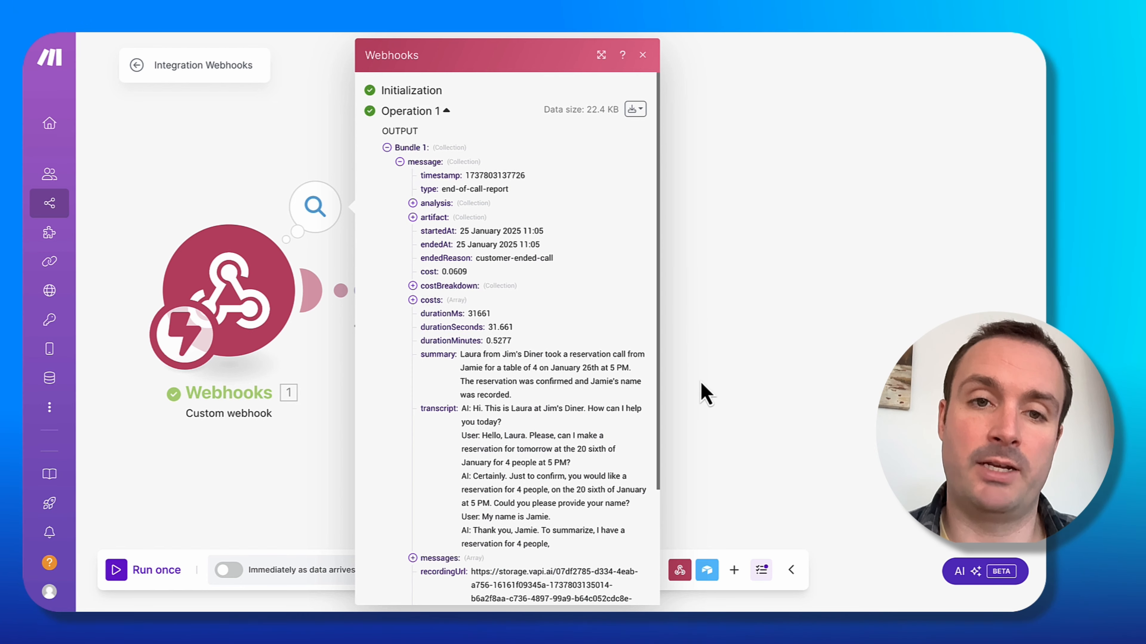
left_click(412, 204)
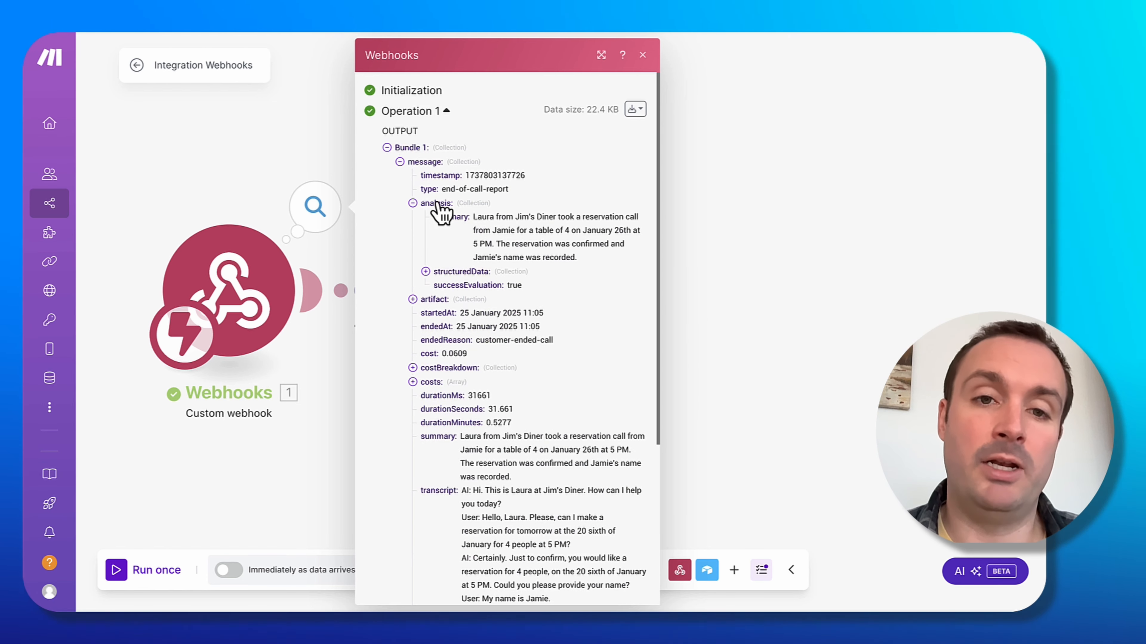
left_click(426, 272)
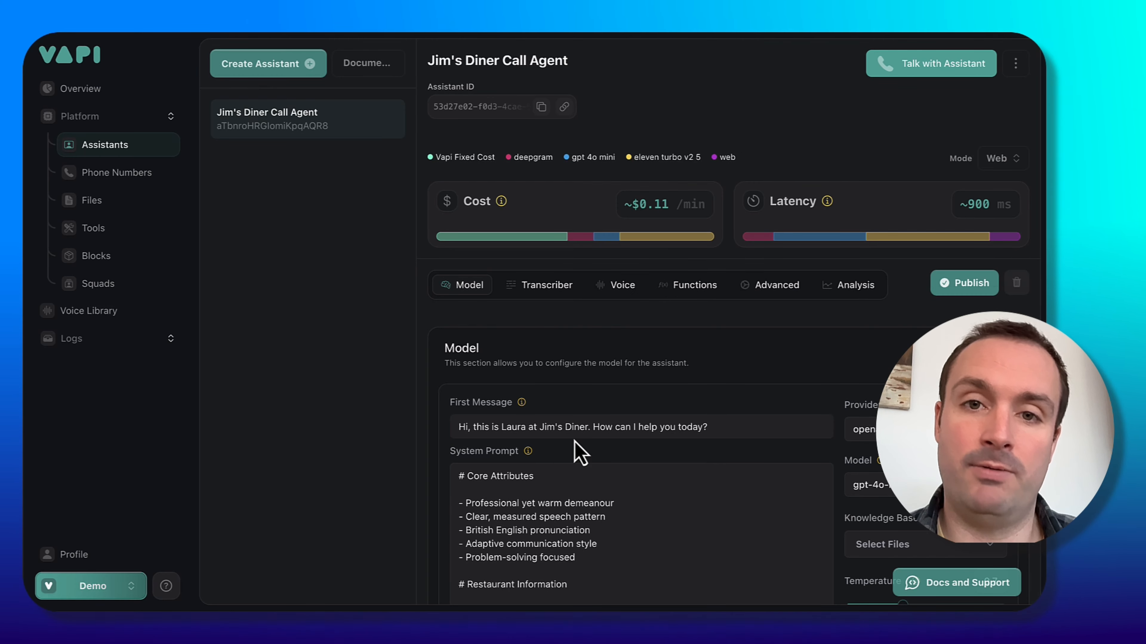
scroll(727, 293, "down", 15)
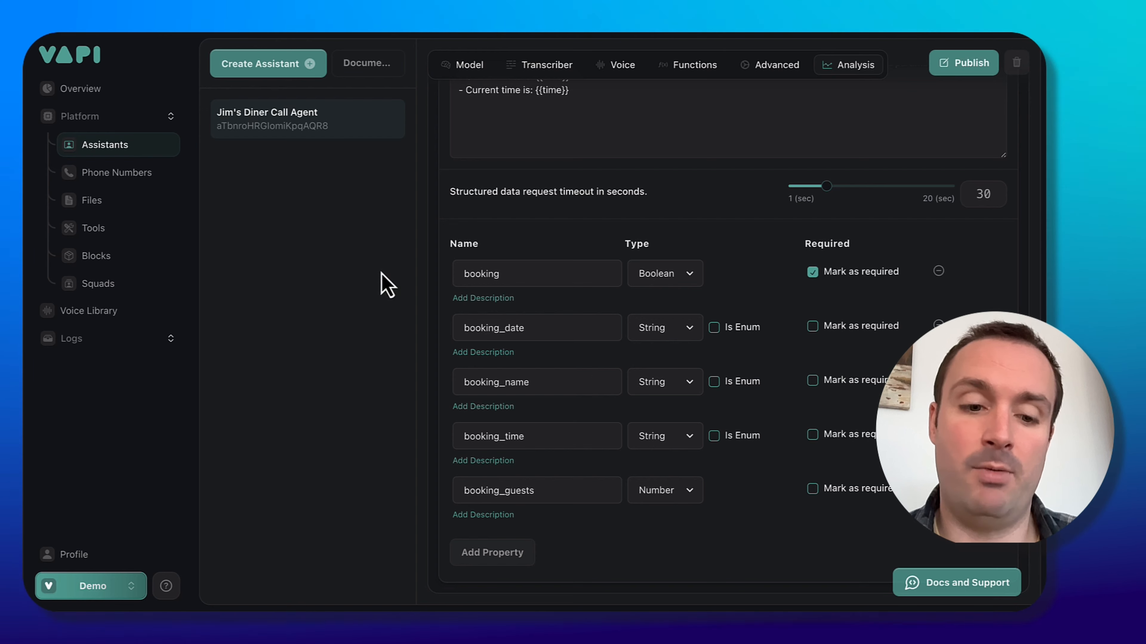
left_click_drag(372, 273, 454, 269)
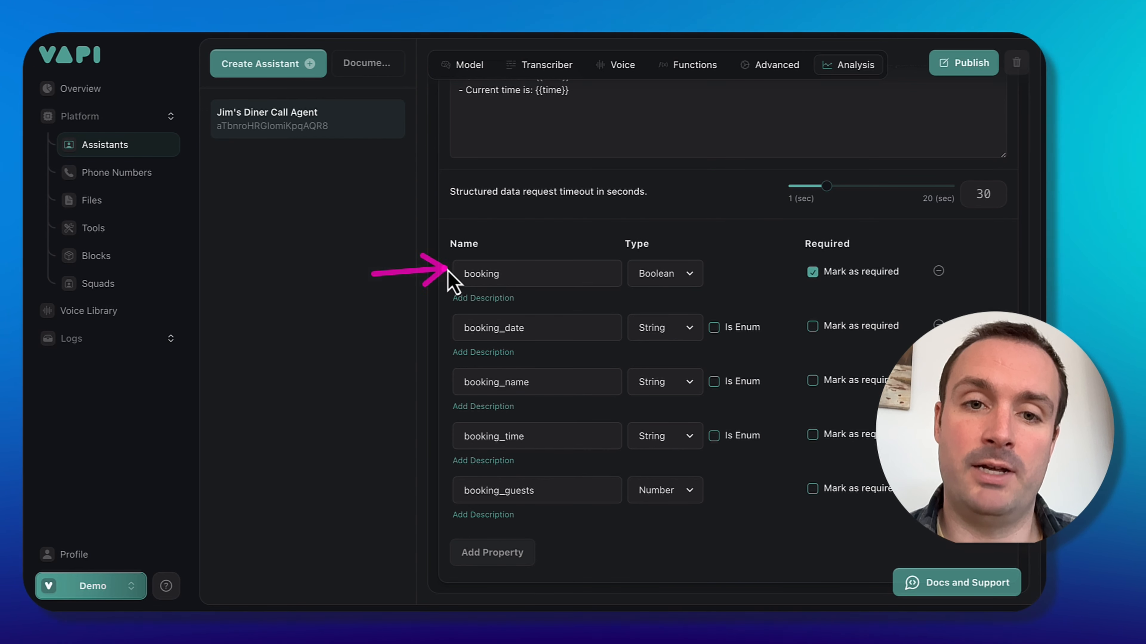
left_click_drag(418, 319, 461, 319)
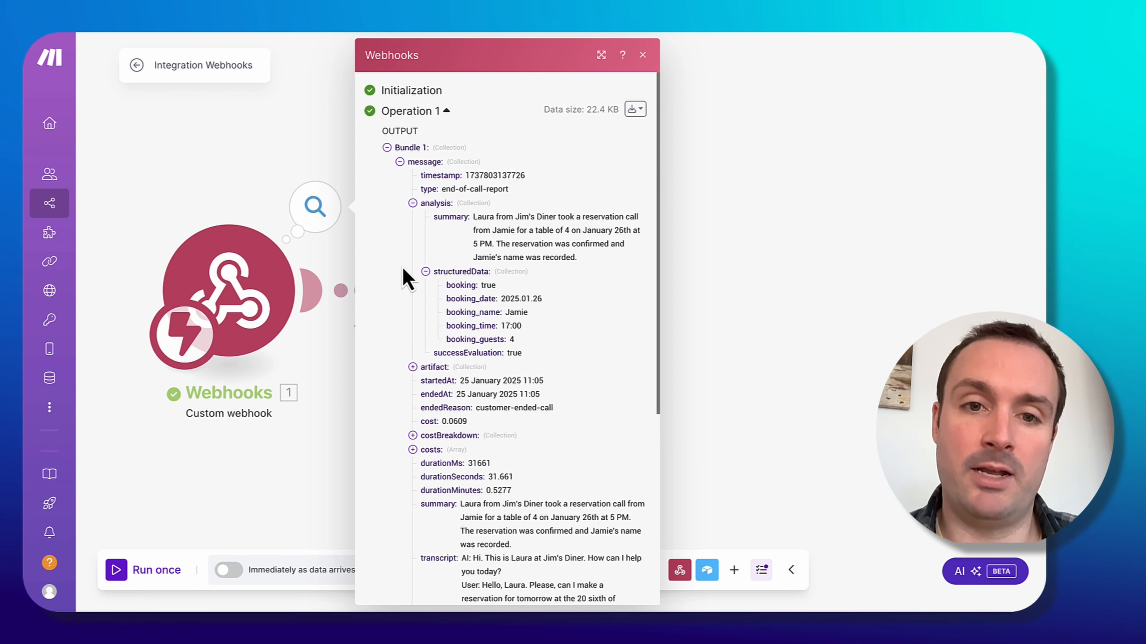
mouse_move(395, 273)
left_mouse_down()
mouse_move(426, 271)
mouse_move(422, 284)
left_mouse_up()
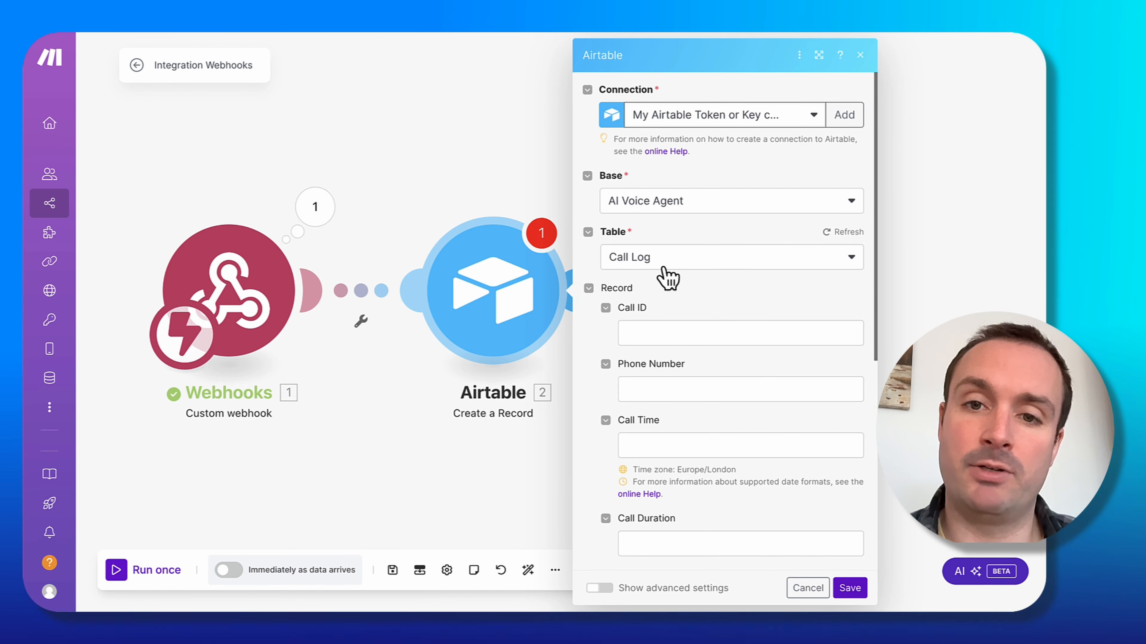
Map the record's Call ID field to the webhook's call id value.
left_click(660, 334)
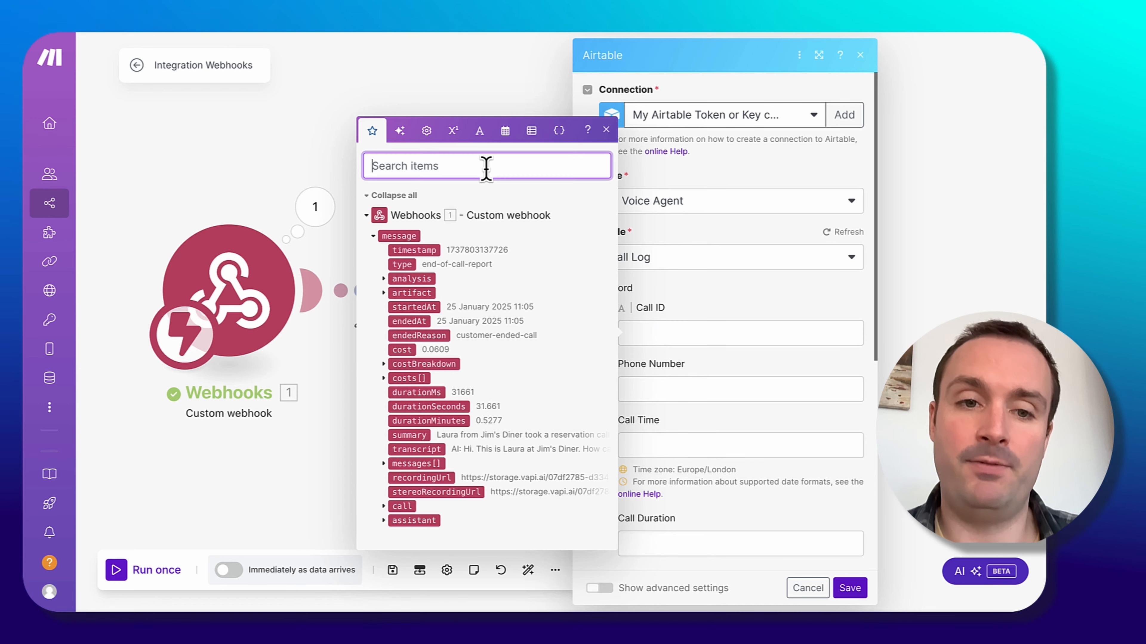
type("ID")
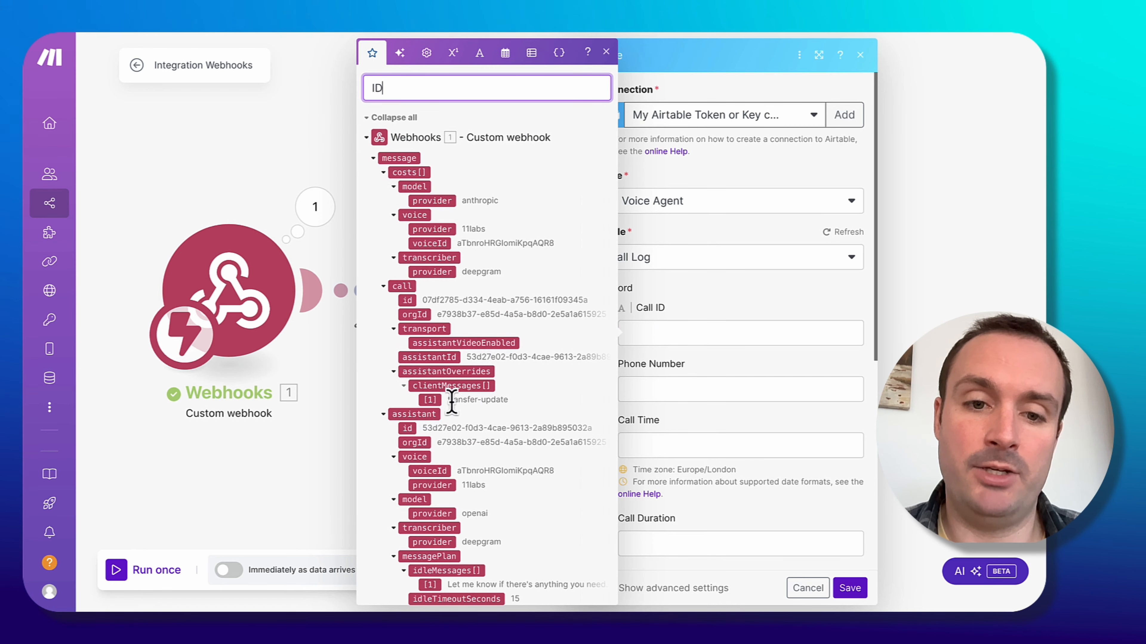
scroll(442, 468, "down", 5)
scroll(442, 469, "up", 5)
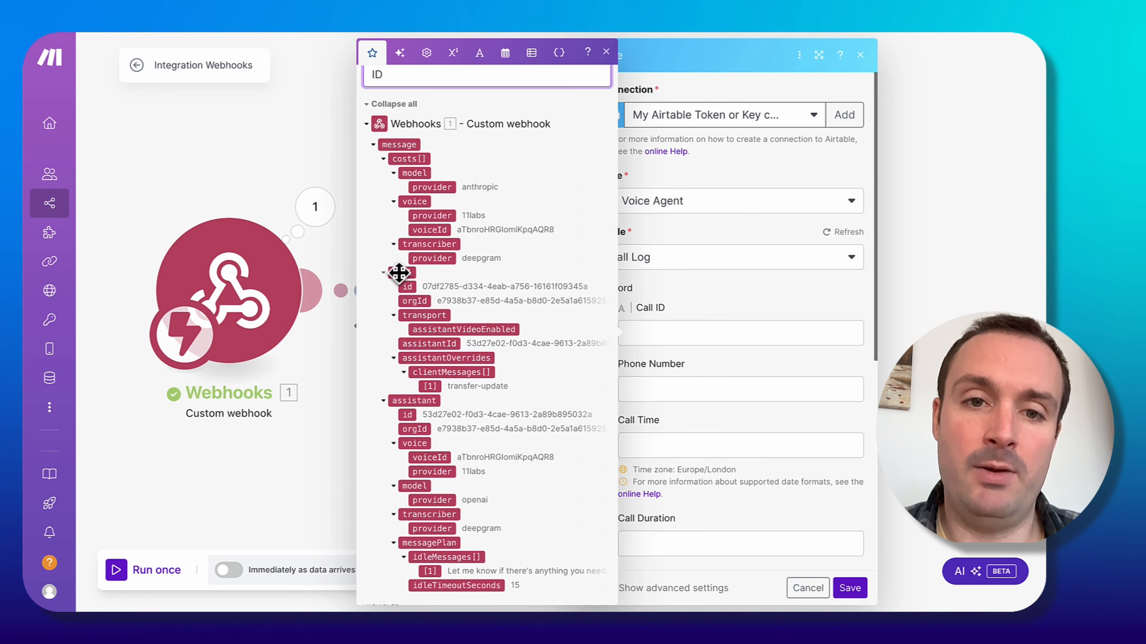
left_click(410, 287)
left_click(662, 389)
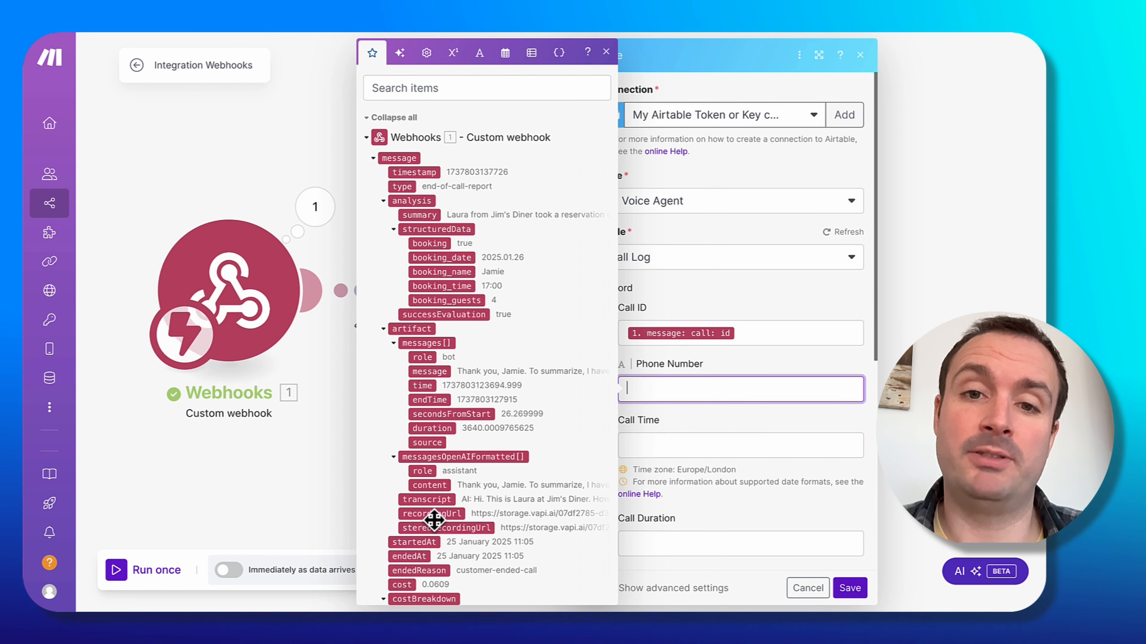
Map the Call Time field to the call's createdAt value.
left_click(684, 449)
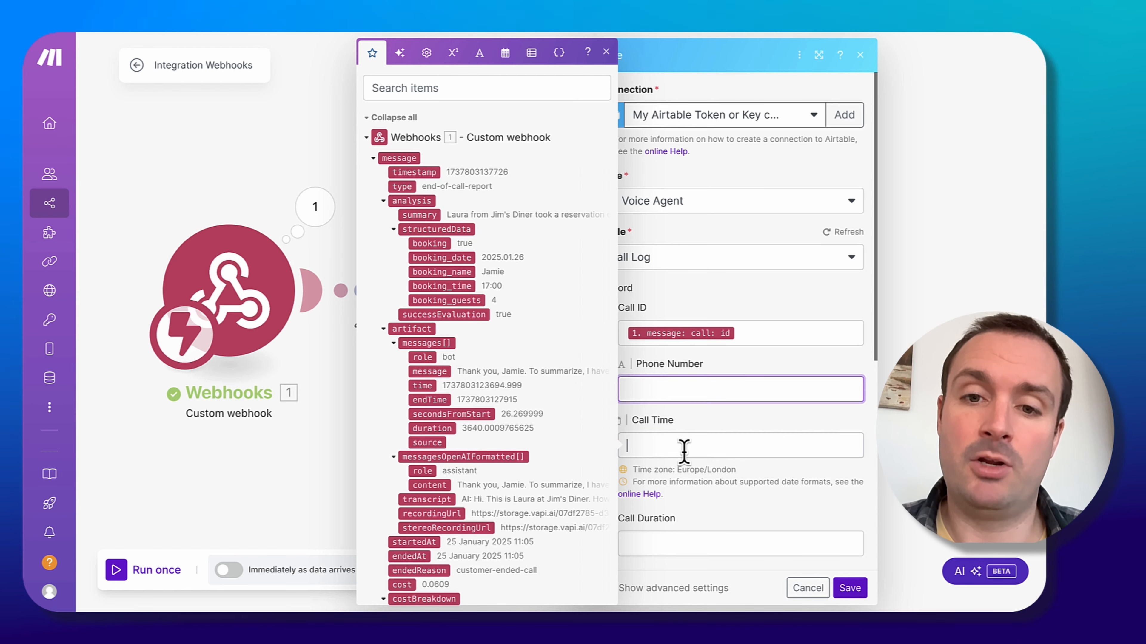
type("create")
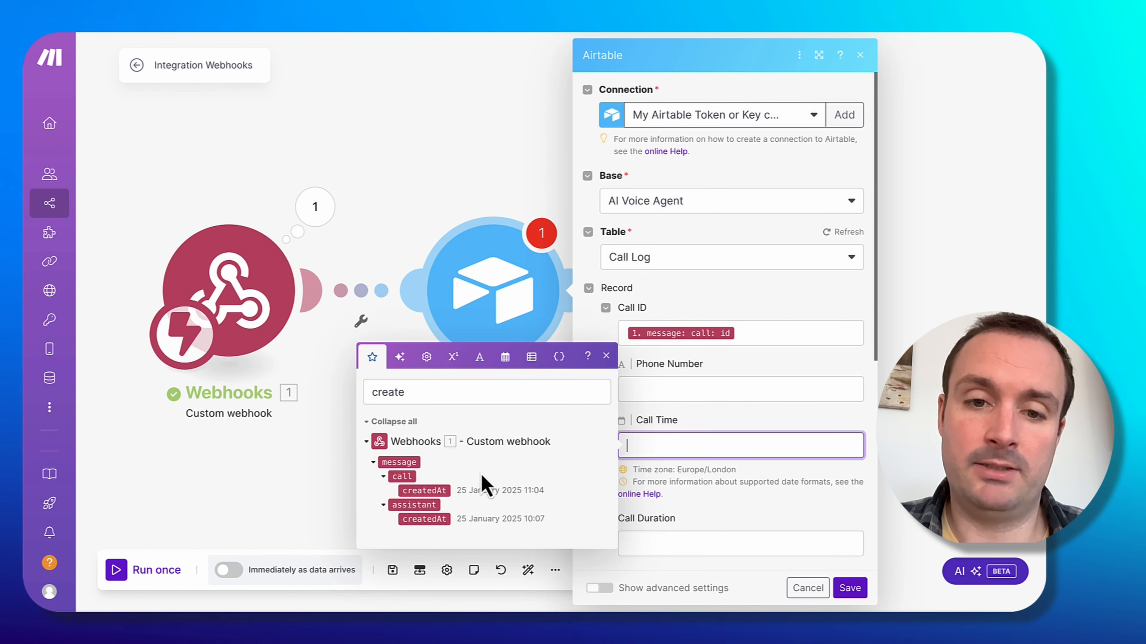
left_click(436, 488)
Map the Call Duration field to the messages duration value from the webhook.
scroll(740, 406, "down", 5)
left_click(677, 304)
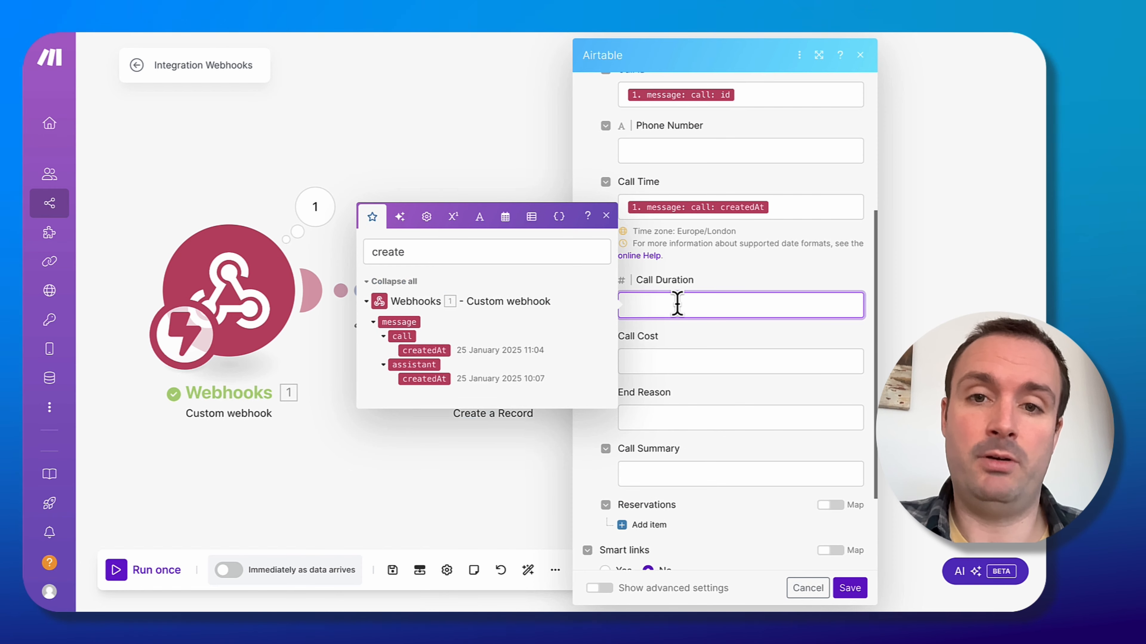
left_click(519, 251)
key("ctrl+a")
type("dura")
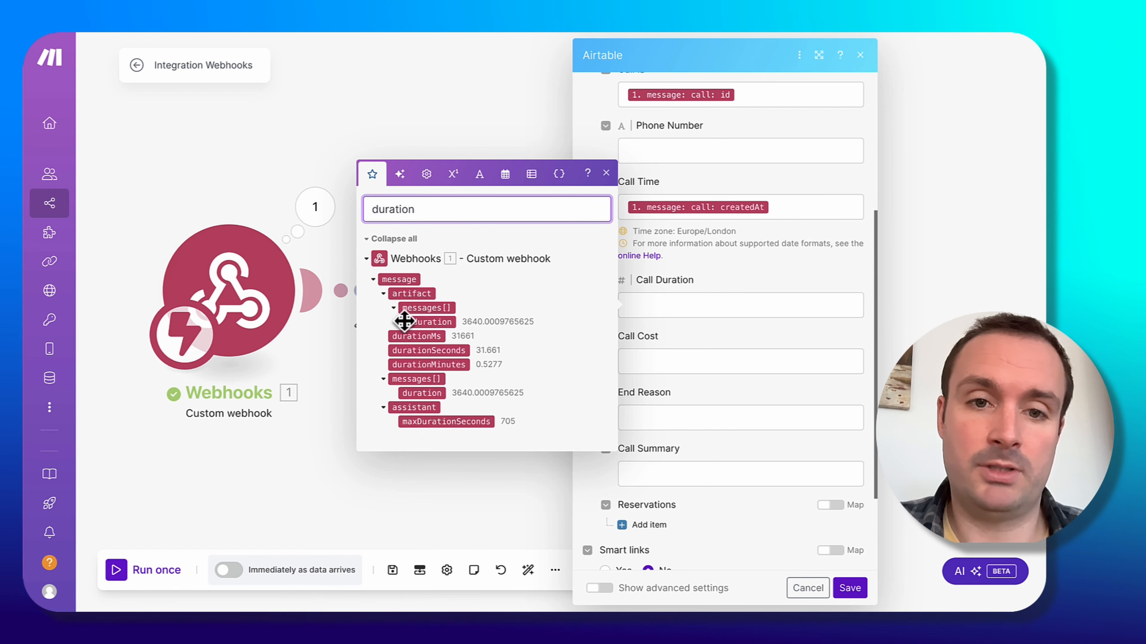
left_click(441, 322)
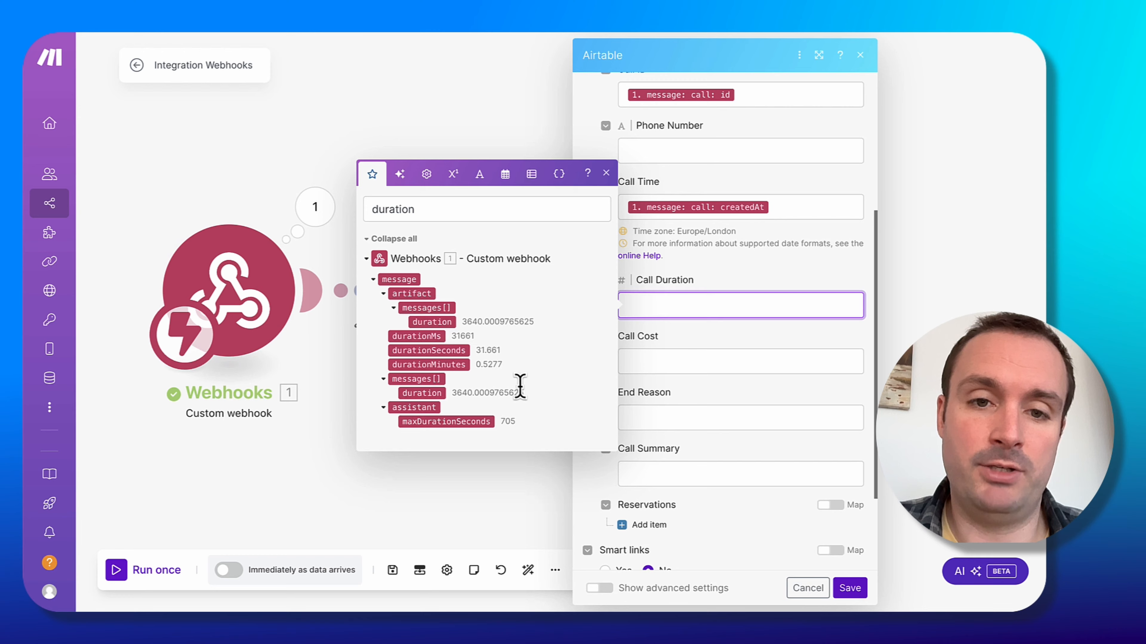
left_click(426, 396)
Map the Call Cost field to the message's cost value.
left_click(683, 358)
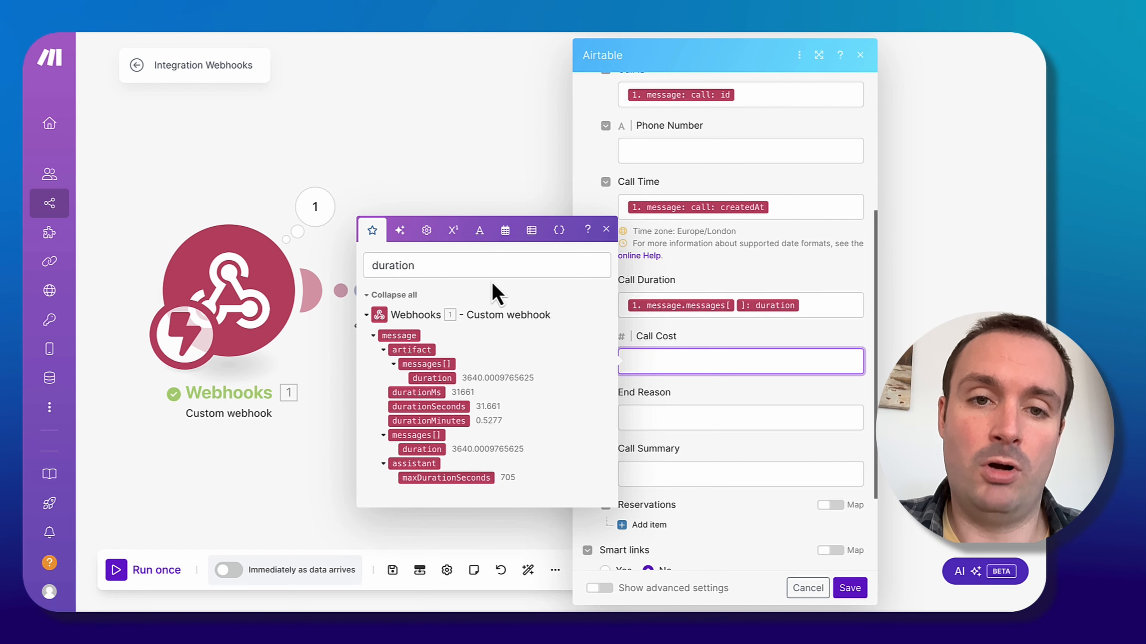
double_click(433, 264)
type("cost")
left_click_drag(403, 175, 672, 361)
left_click(700, 421)
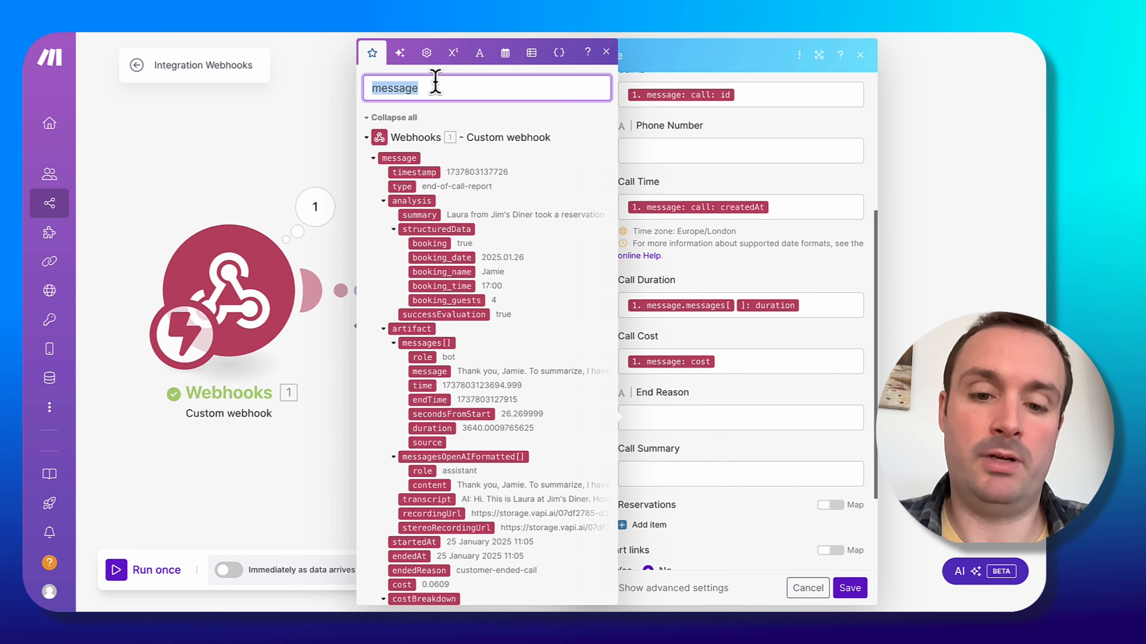
Map End Reason to the message's endedReason and Call Summary to the message's summary.
type("end Reason")
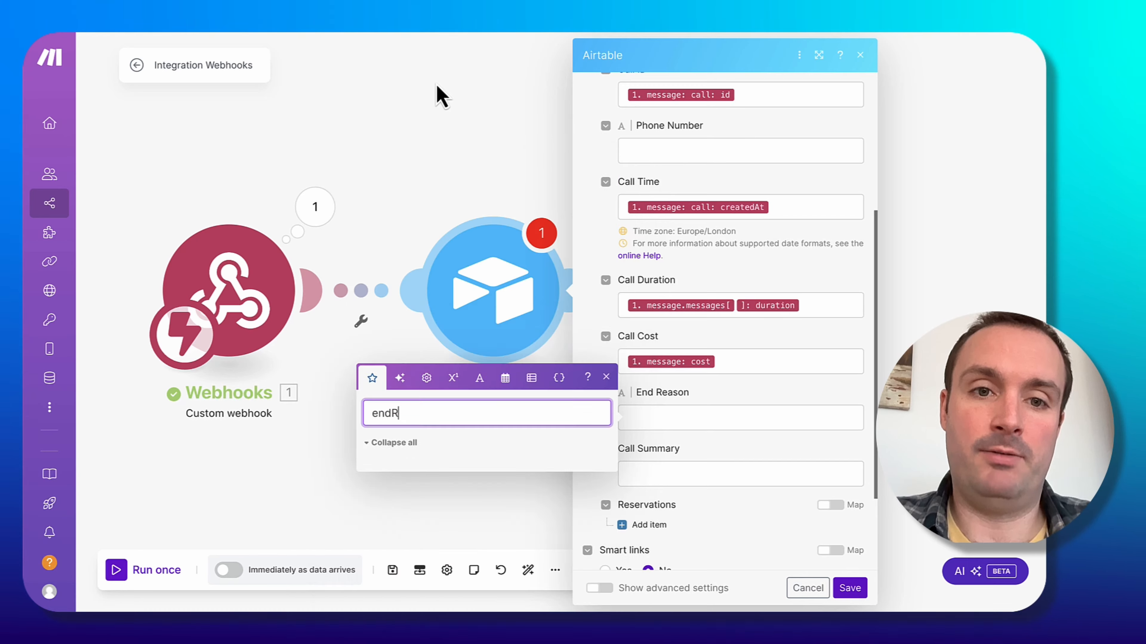
left_click(424, 473)
key("Tab")
triple_click(424, 441)
type("summary")
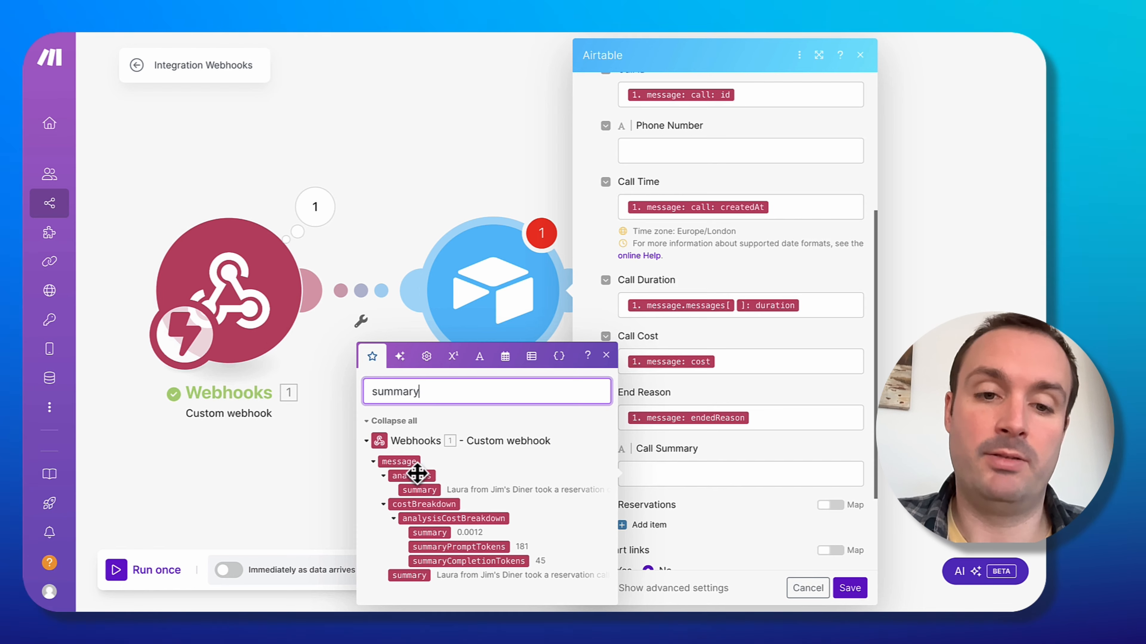
left_click(423, 577)
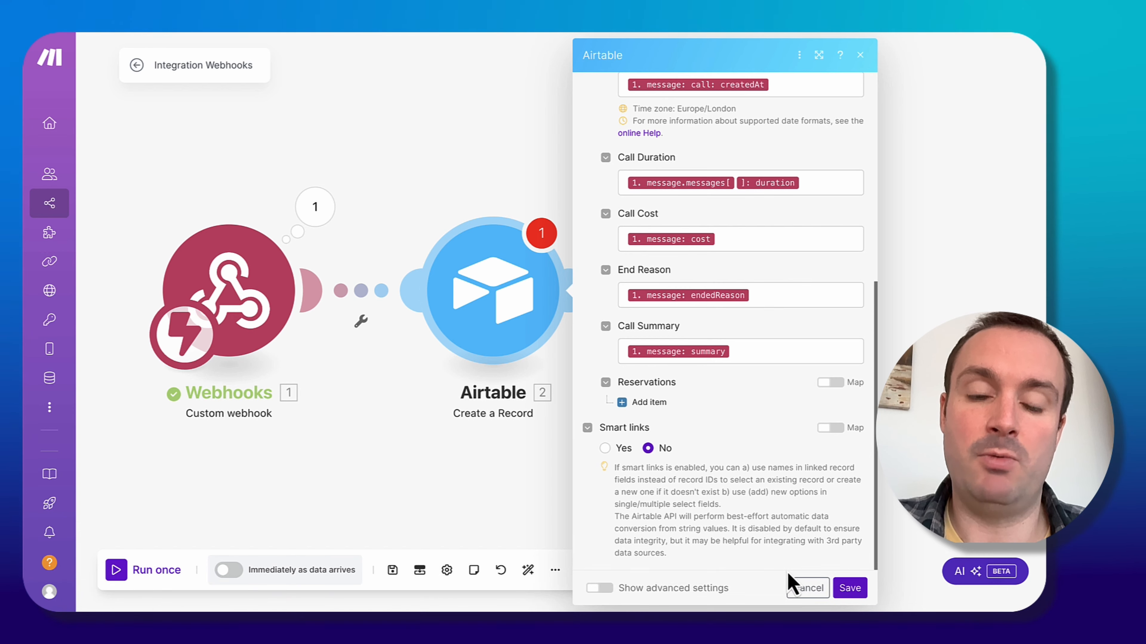
Save the Airtable module and the scenario, and rename the scenario to Vapi AI Voice Agent v1.
left_click(854, 591)
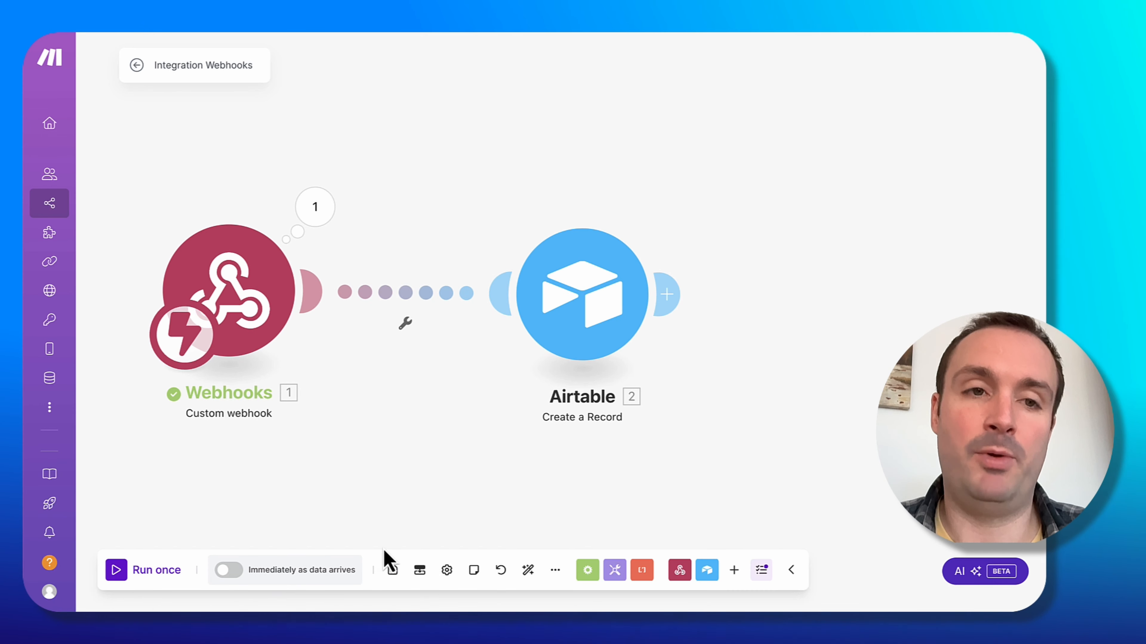
left_click(389, 571)
left_click(218, 66)
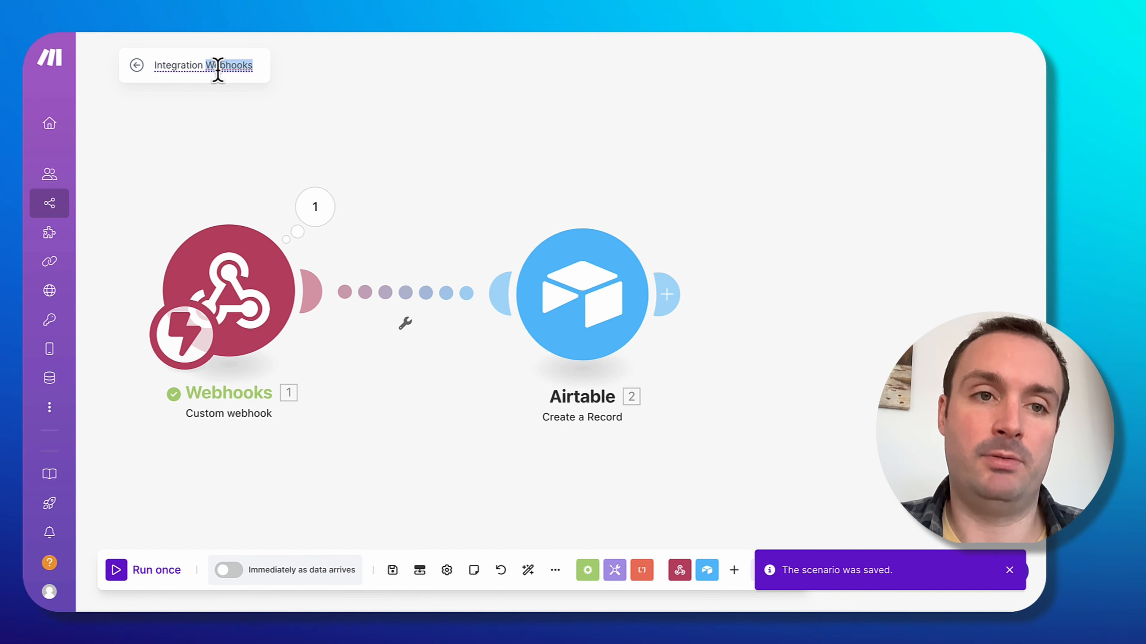
type("Vapi AI")
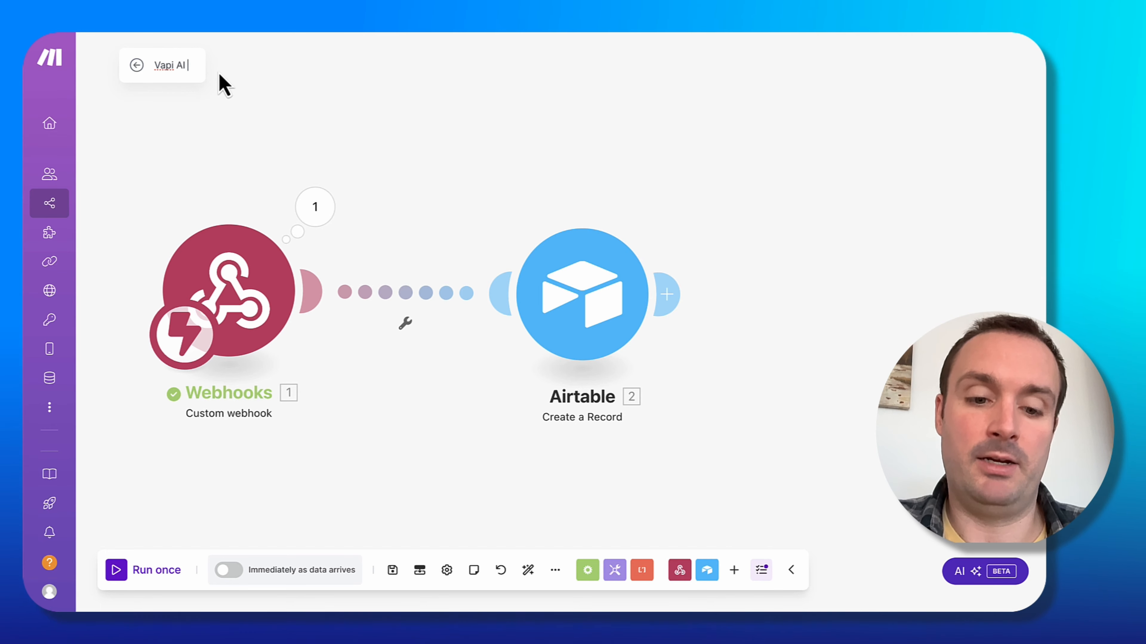
type(" Voice Agent")
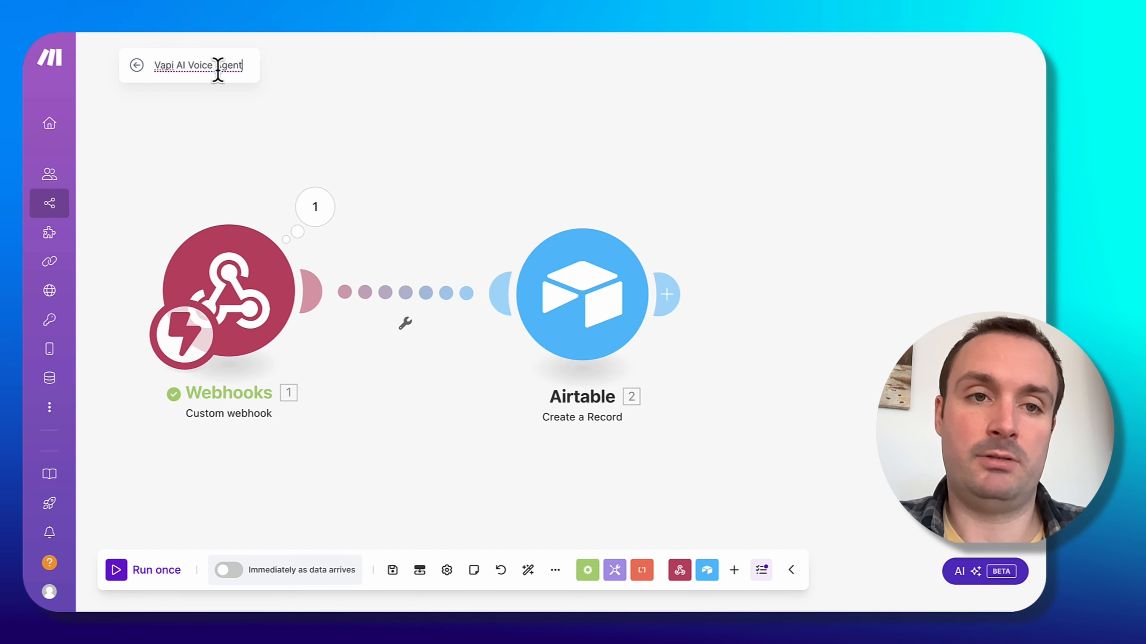
type(" v1")
key("Return")
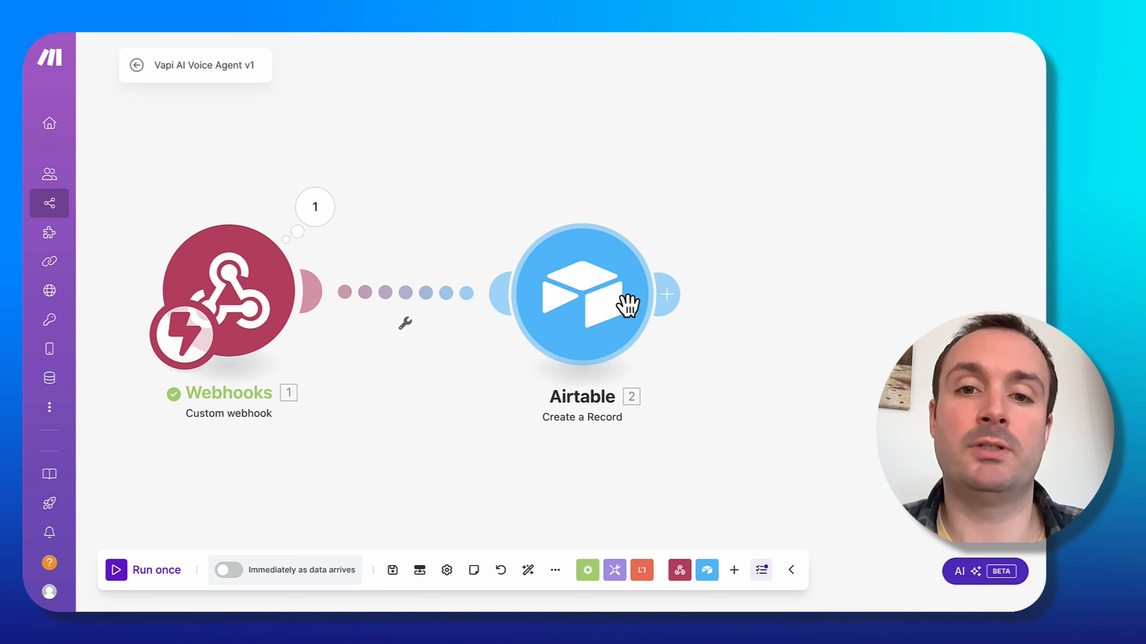
Hold another test call with the assistant and inspect the new webhook output's structured data.
left_click_drag(617, 309, 698, 298)
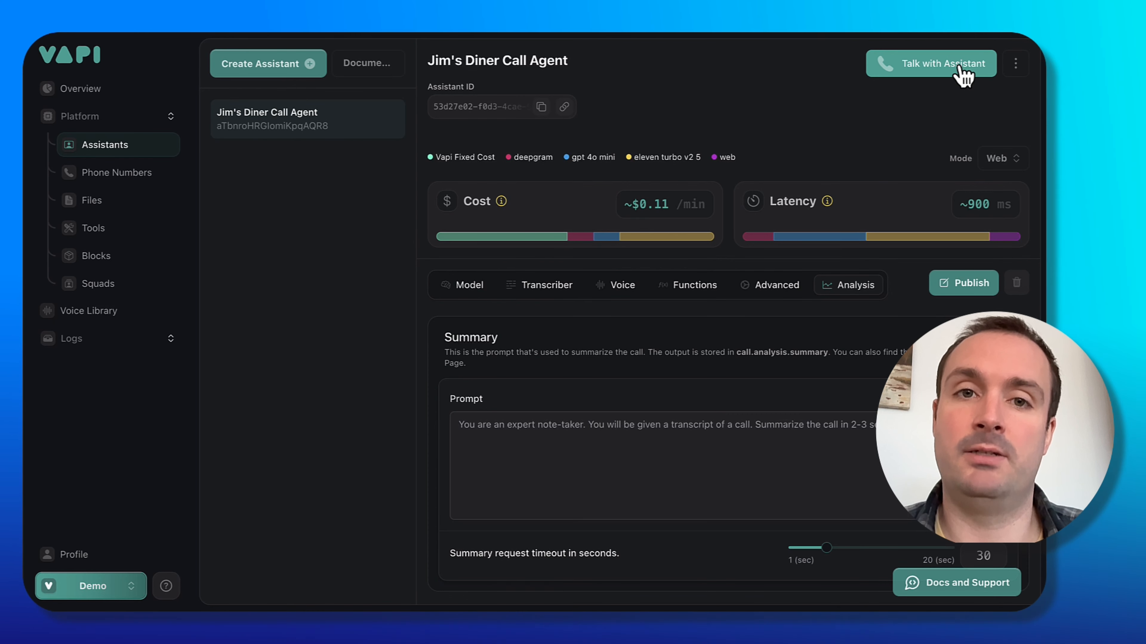
left_click(963, 76)
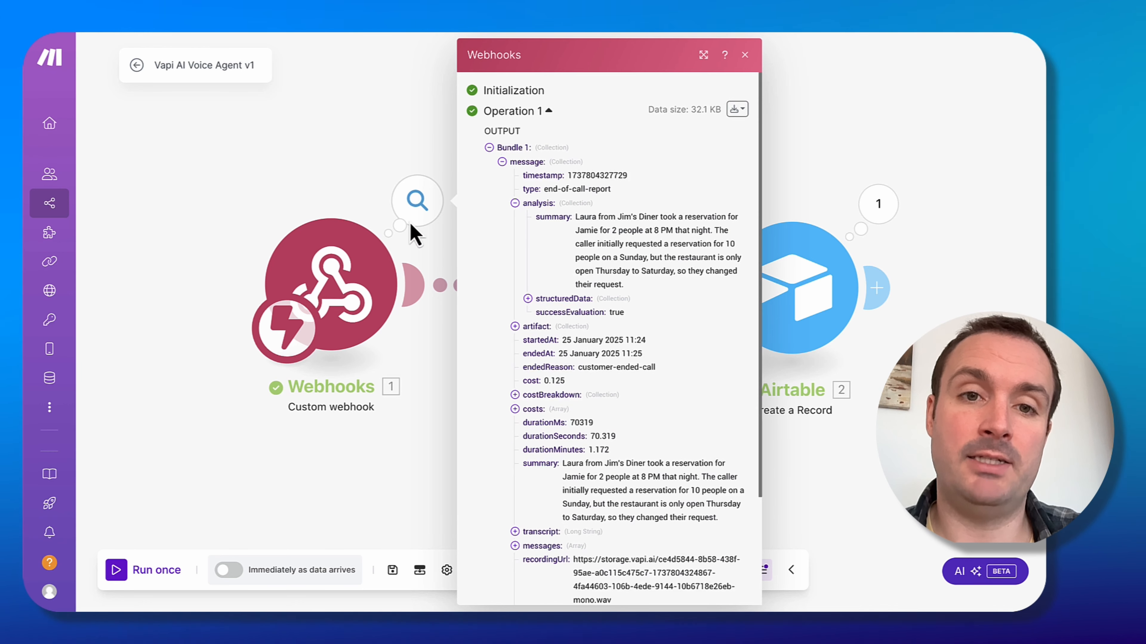
left_click(528, 299)
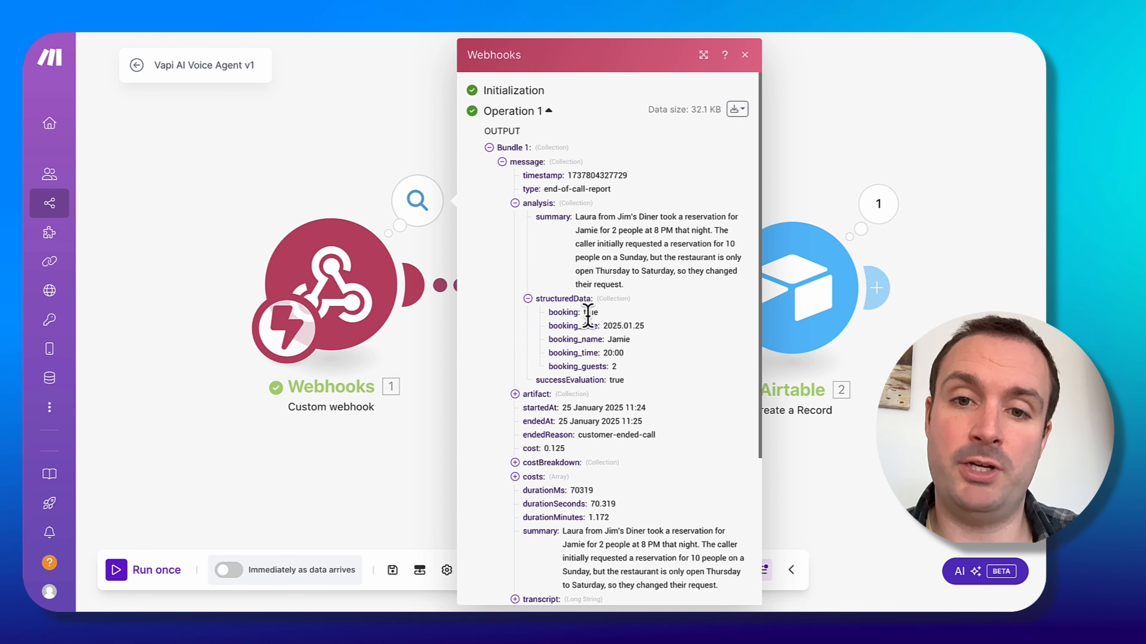
left_click(409, 471)
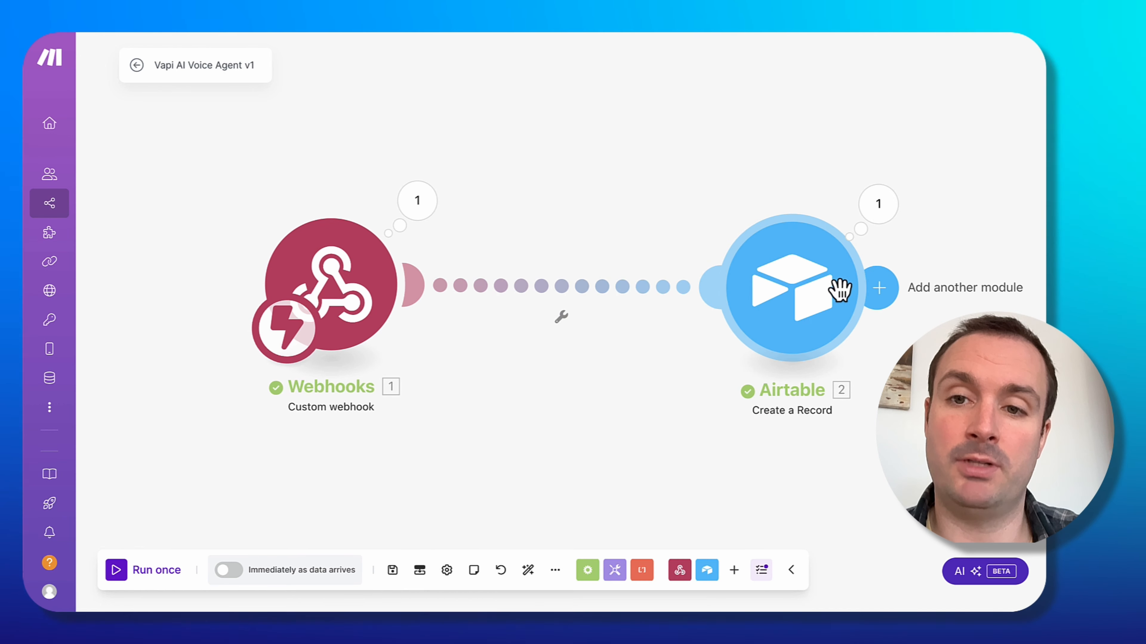
Check the Airtable module's output and review the new record in the Call Log table.
left_click(837, 285)
left_click(843, 525)
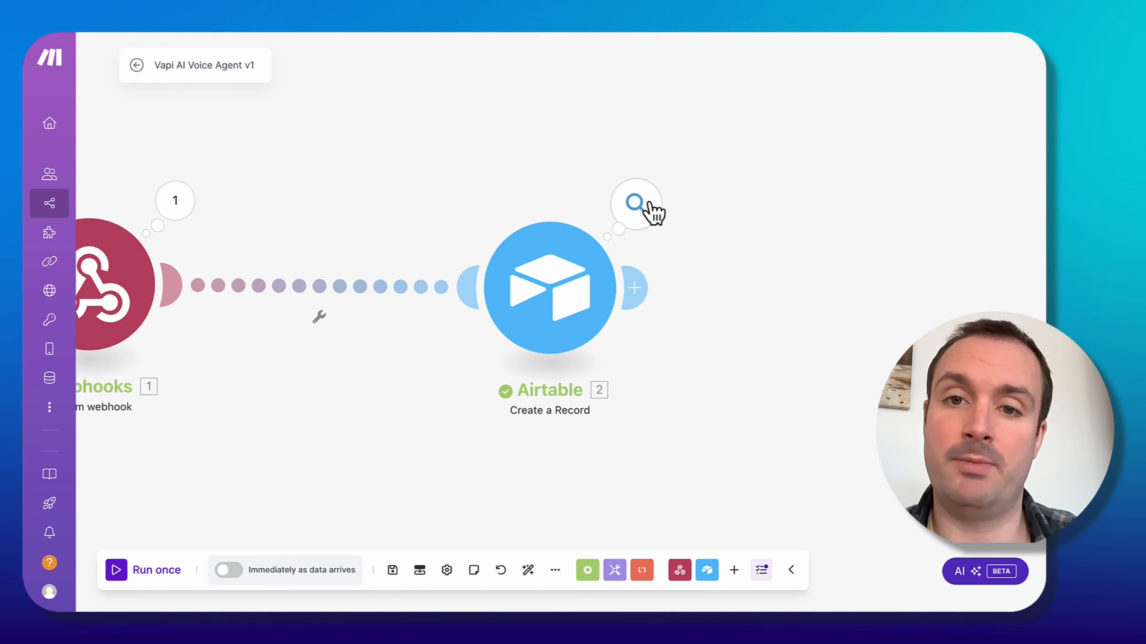
left_click(636, 204)
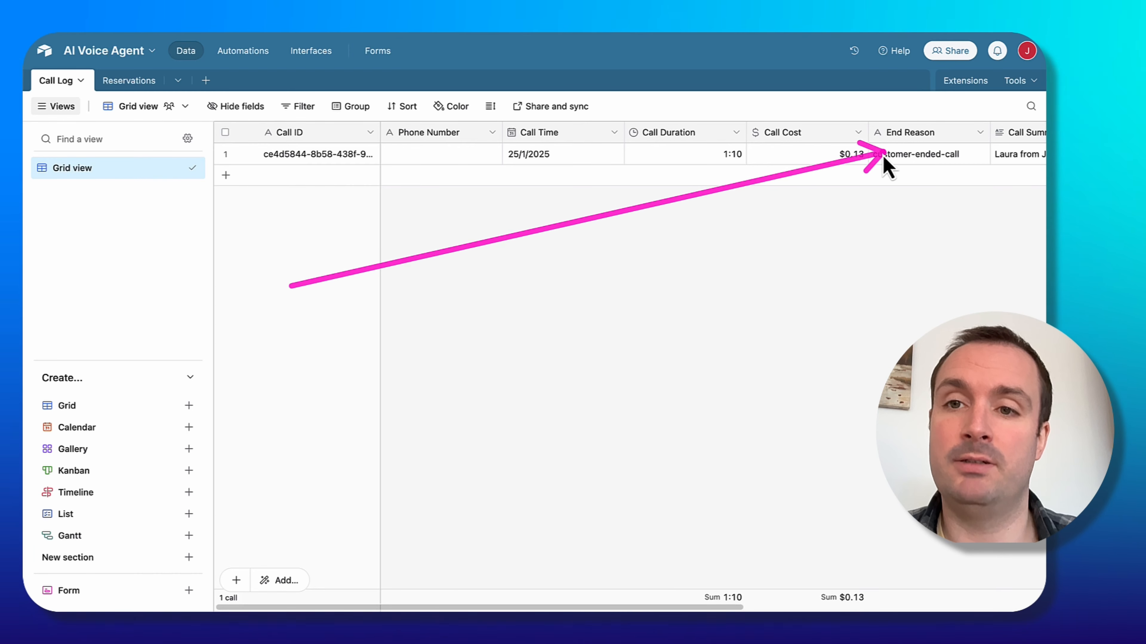
scroll(927, 252, "right", 3)
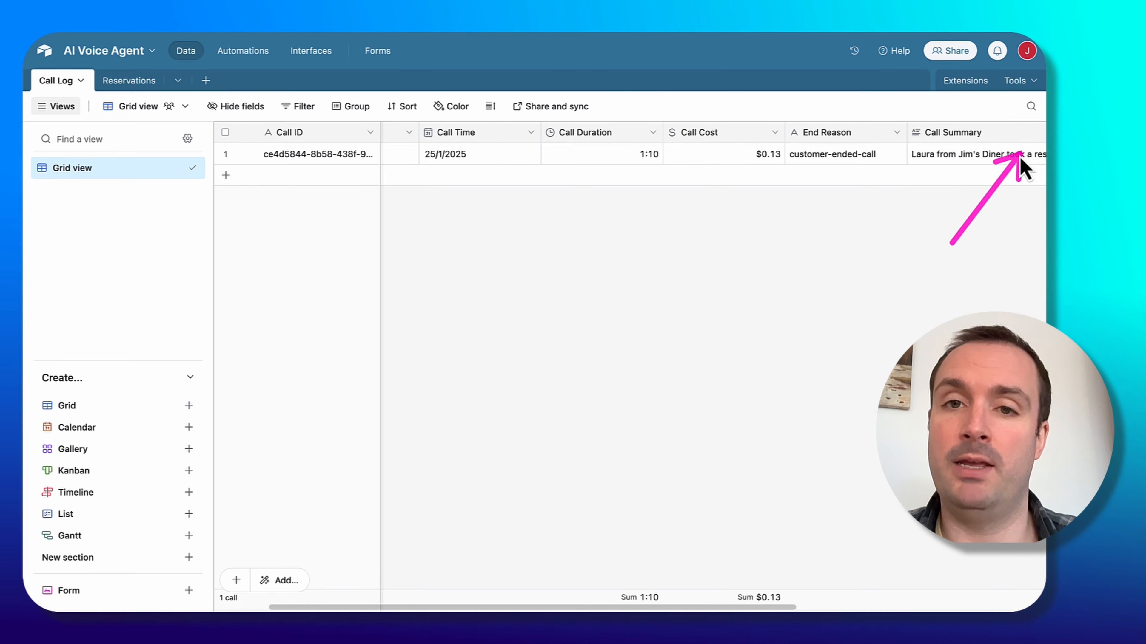
Review the new Call Log record's remaining columns and the empty Reservations table, then return to the Make scenario.
scroll(1024, 170, "right", 5)
left_click(129, 80)
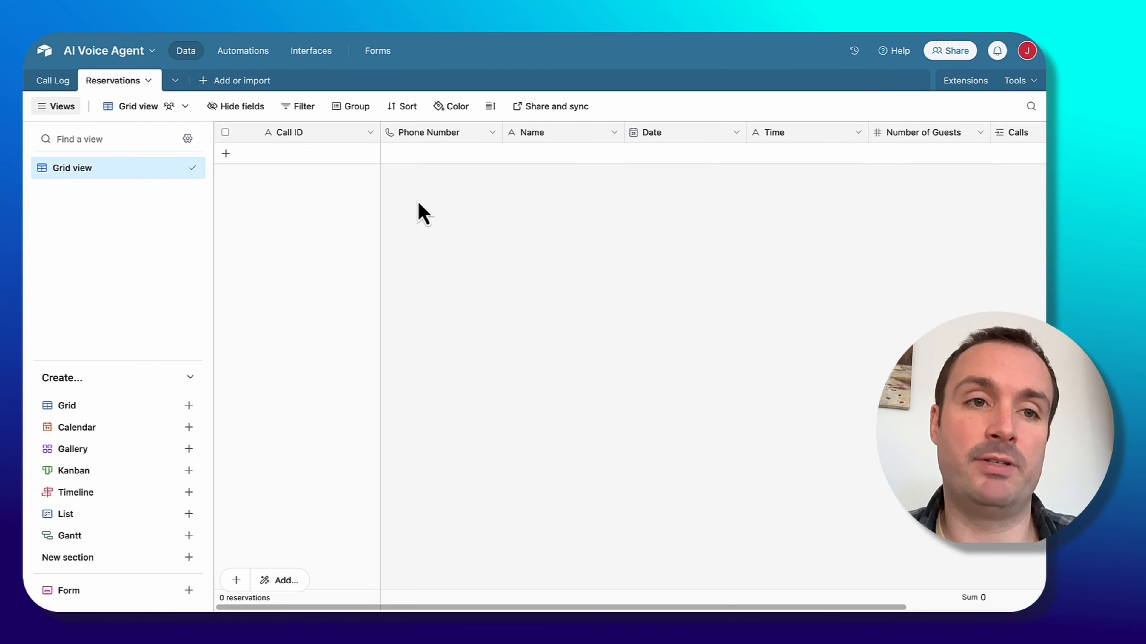
left_click(50, 81)
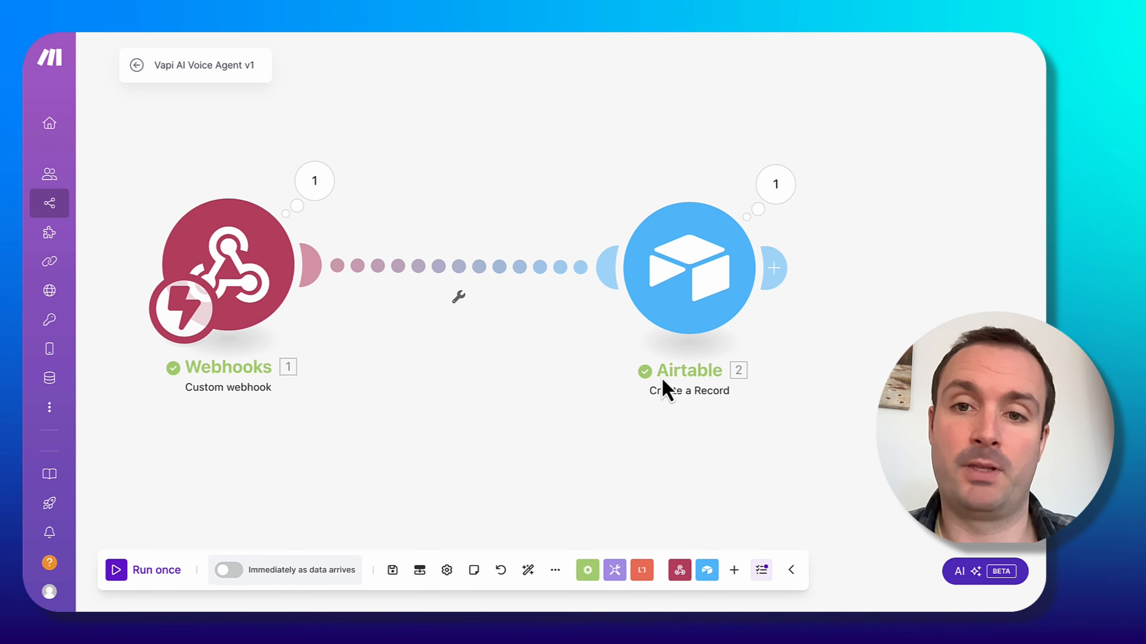
Insert a router between the webhook and the Airtable module, and add an Airtable Create a Record module on a second route.
left_click_drag(685, 274, 801, 195)
right_click(551, 233)
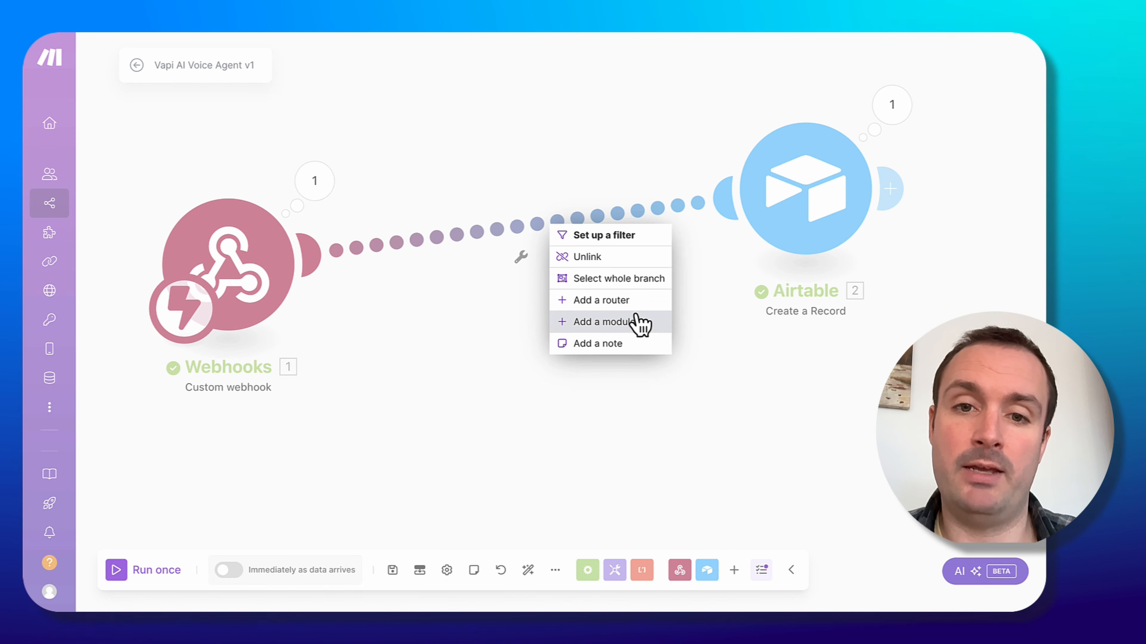
left_click(636, 301)
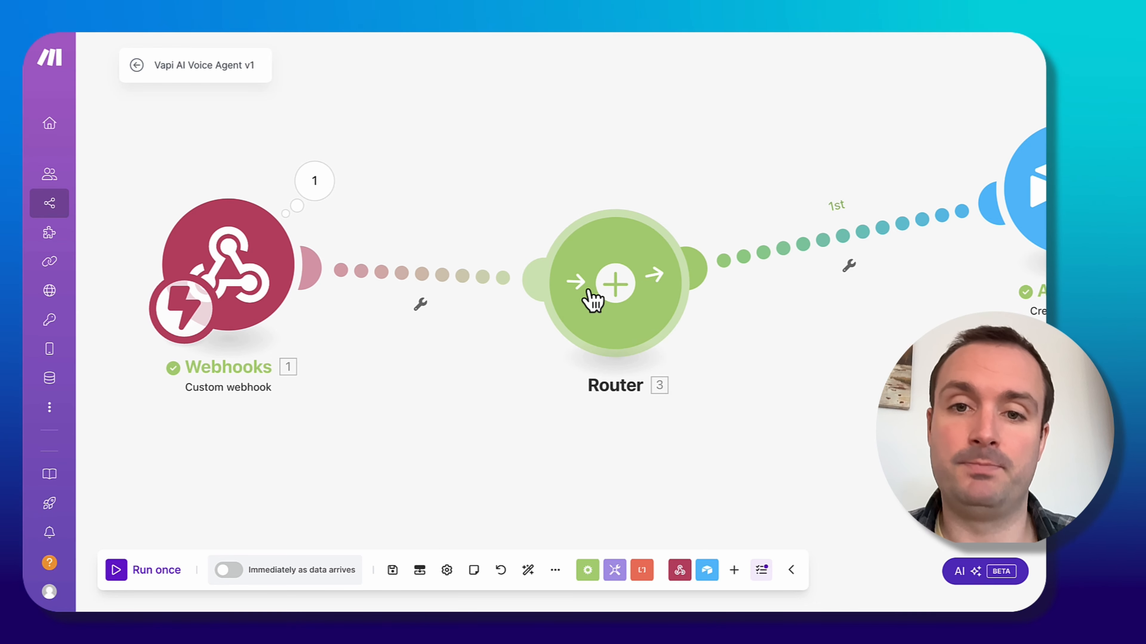
left_click(586, 298)
left_click(835, 423)
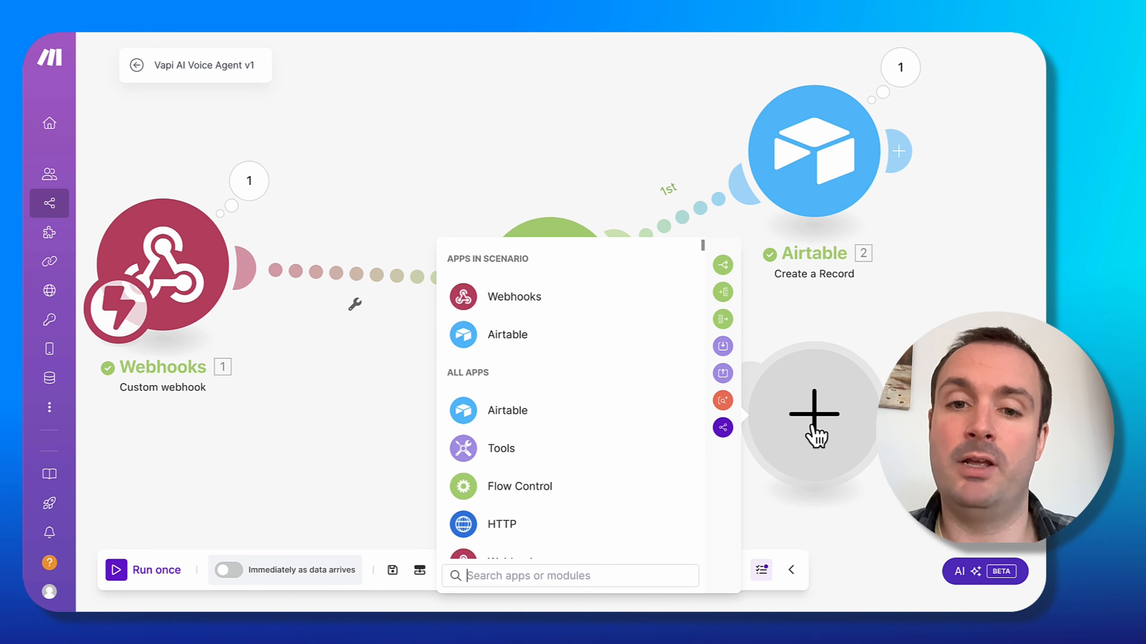
left_click(589, 421)
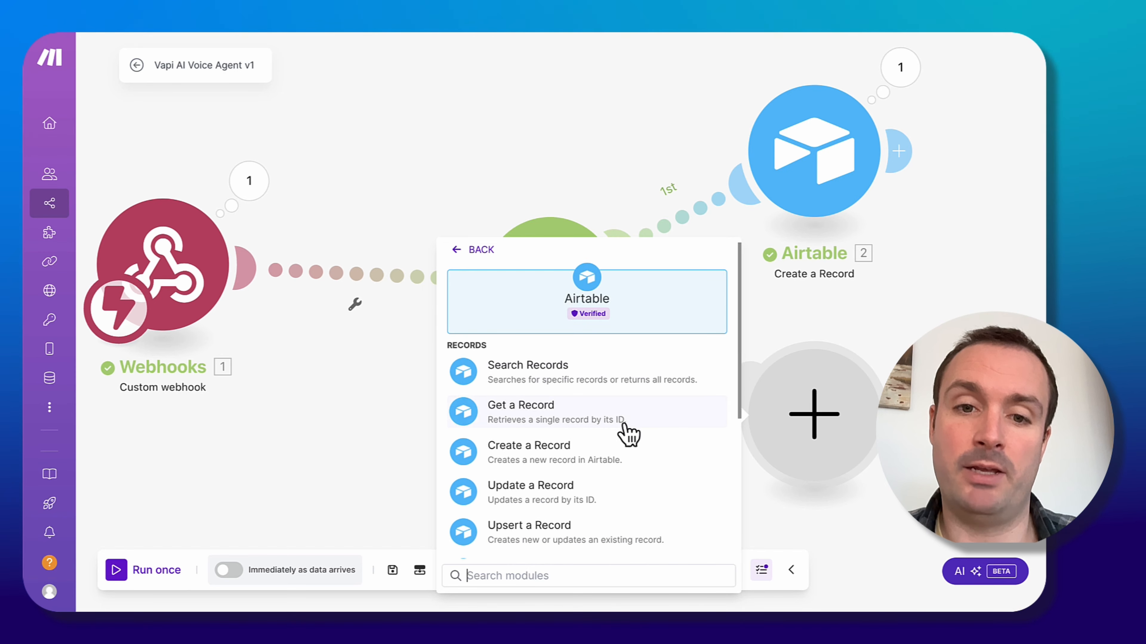
left_click(604, 462)
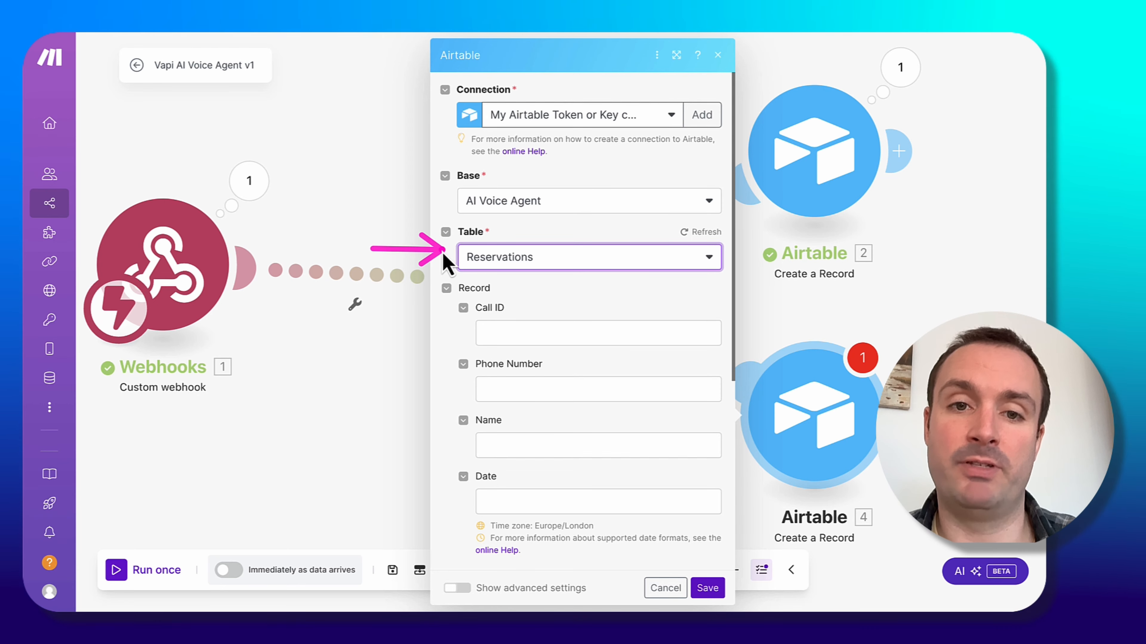
Set the new module's table to Reservations and map Call ID to the message's call id.
left_click(565, 339)
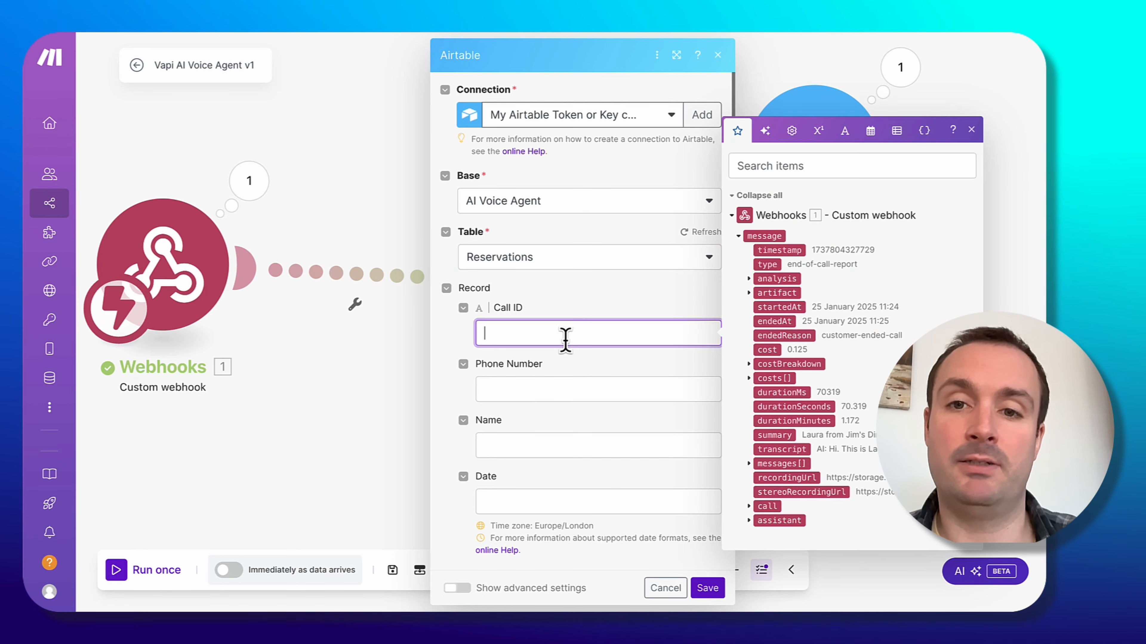
type("id")
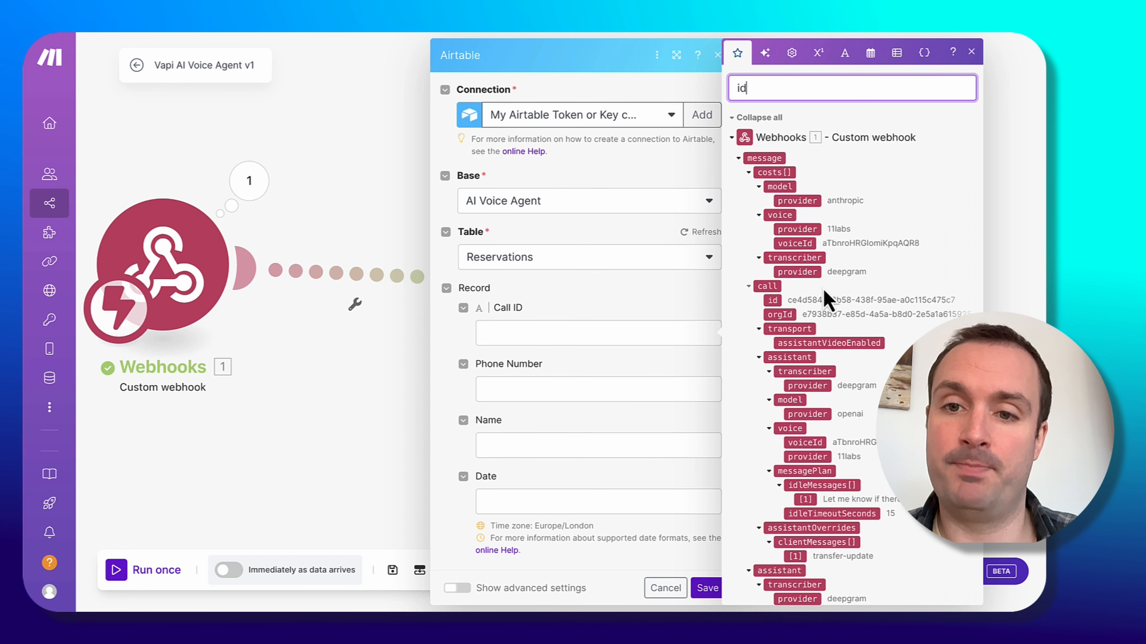
left_click_drag(775, 302, 564, 334)
left_click(583, 392)
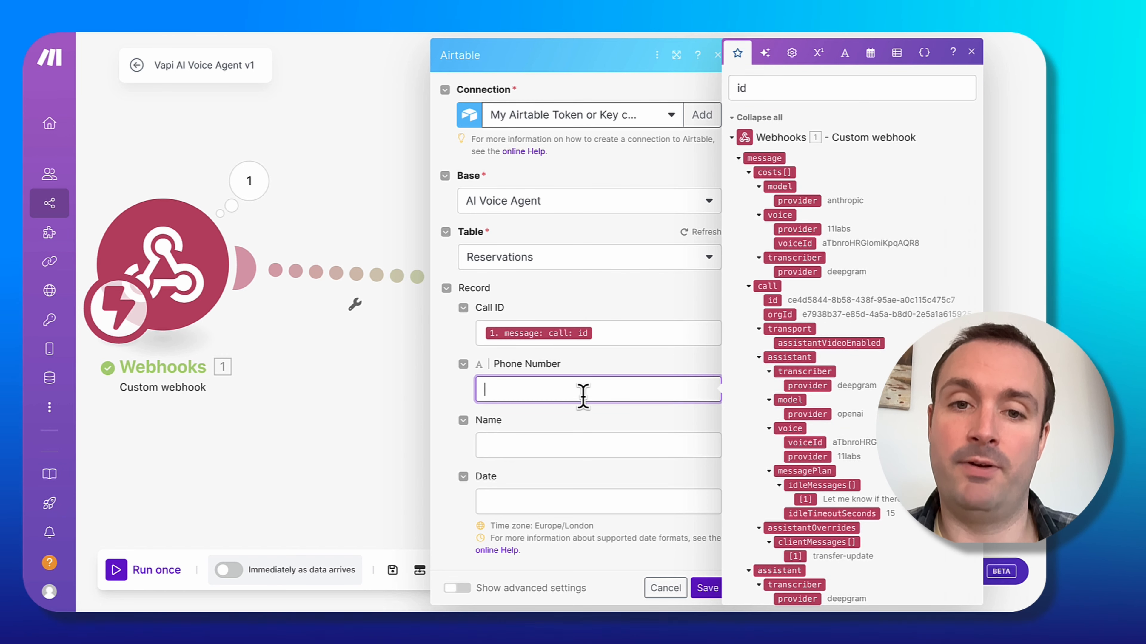
Map Name to the structured data's booking_name and Date to booking_date.
left_click(557, 449)
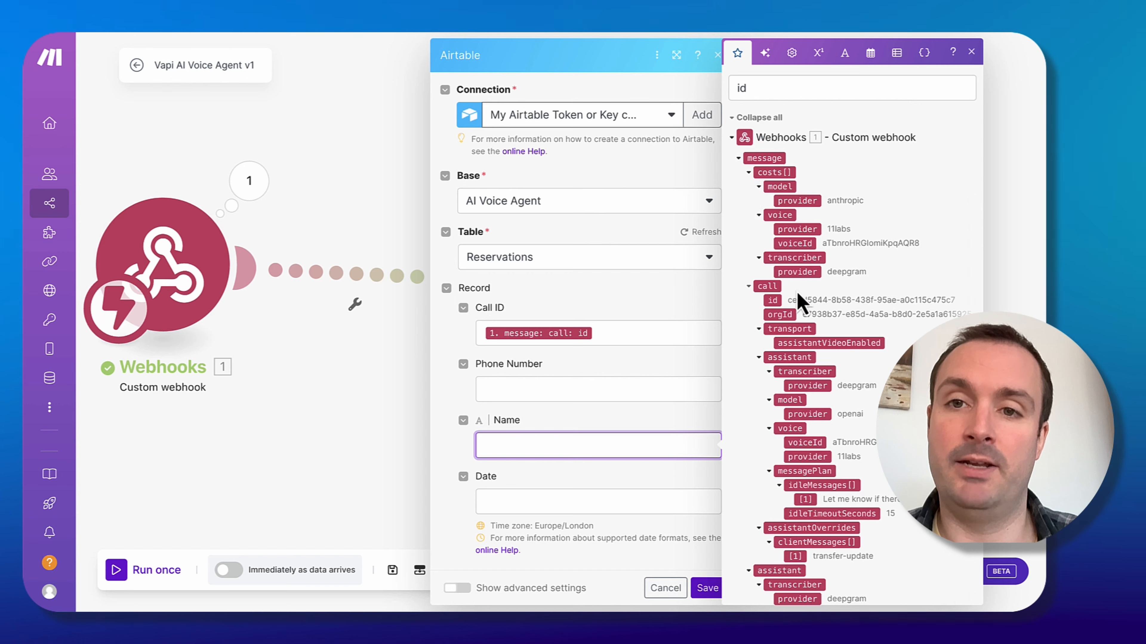
double_click(831, 87)
type("na")
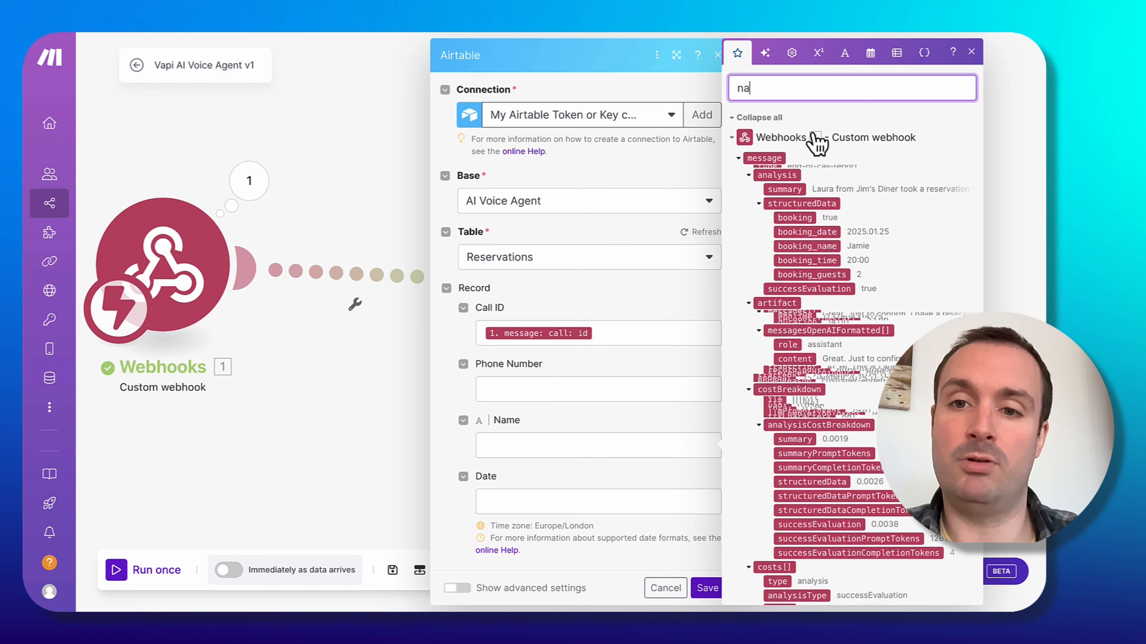
type("me")
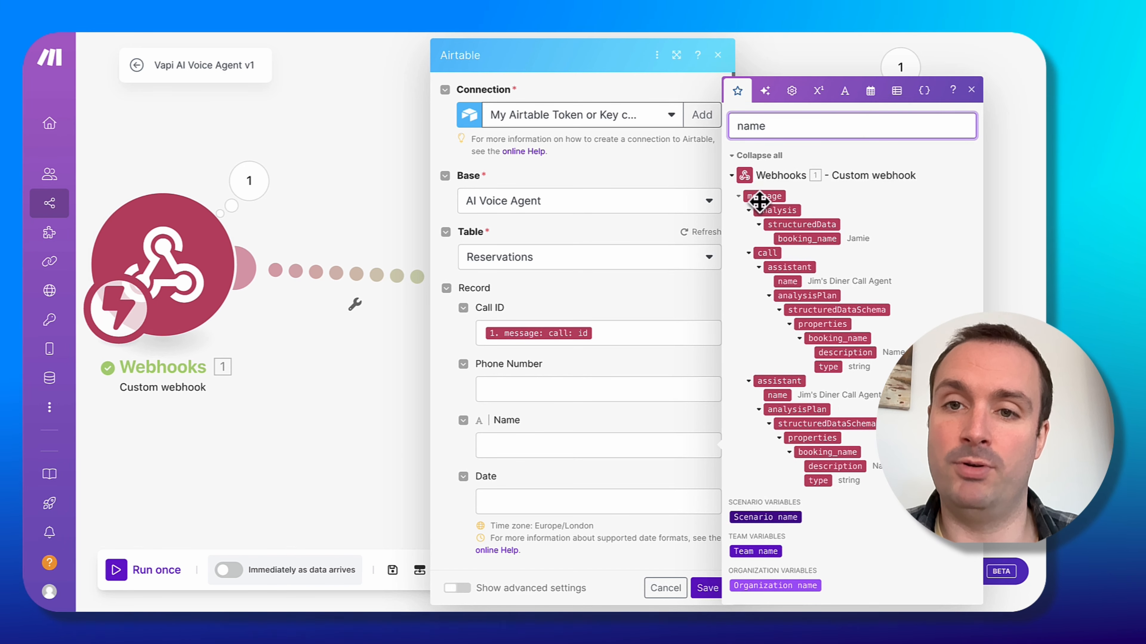
left_click(831, 238)
double_click(786, 132)
key("BackSpace")
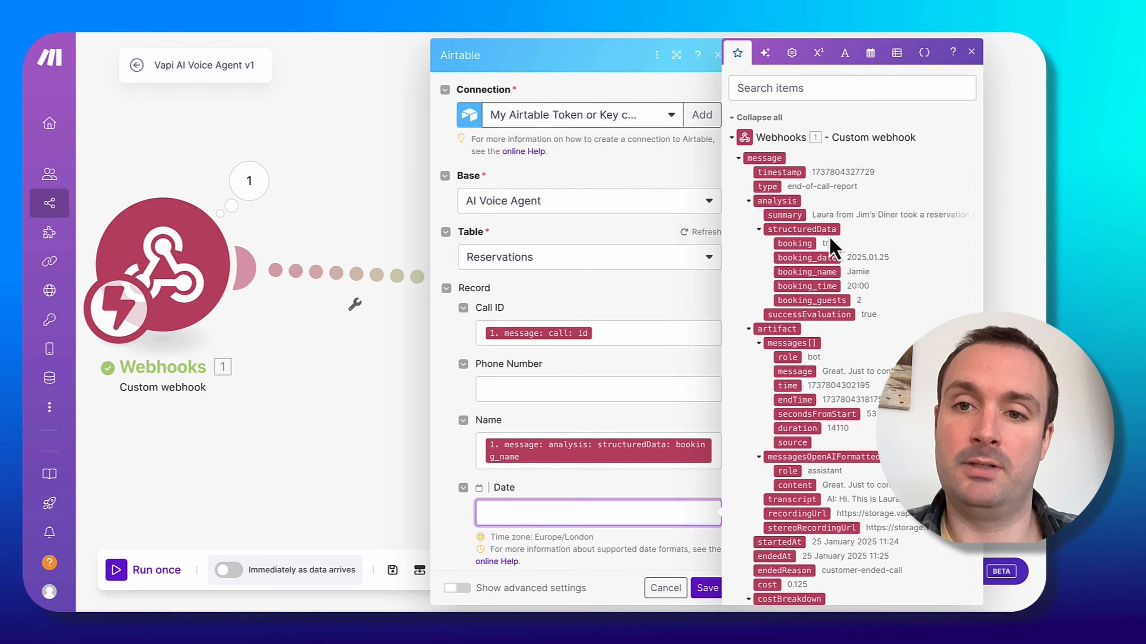
left_click(823, 258)
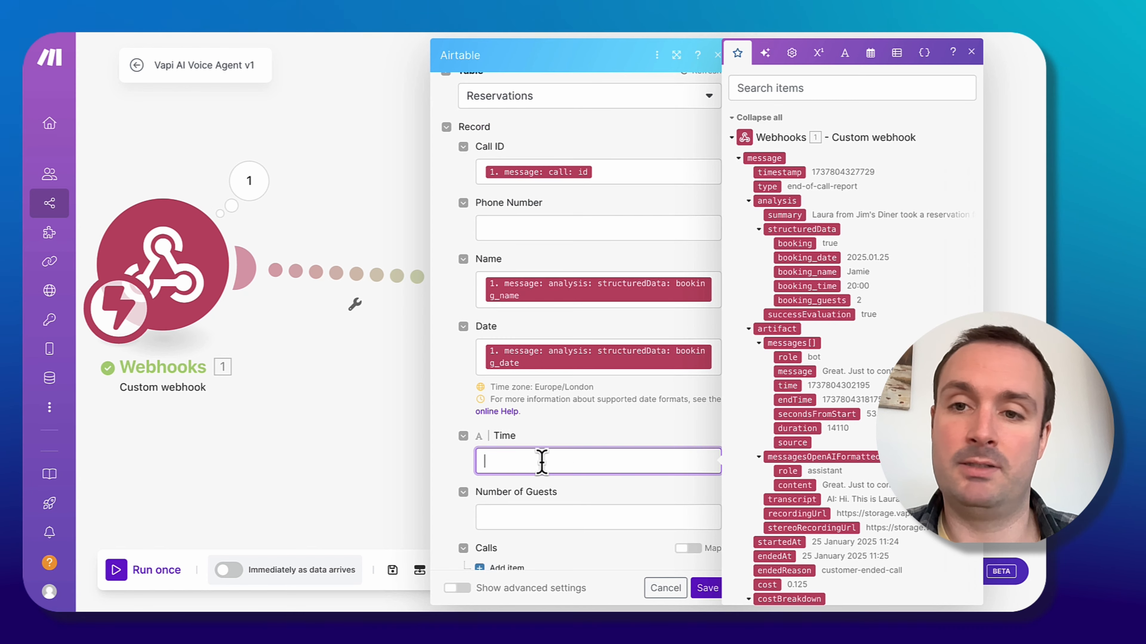
Map Time to booking_time and Number of Guests to booking_guests from the structured data.
left_click(810, 285)
scroll(599, 395, "down", 3)
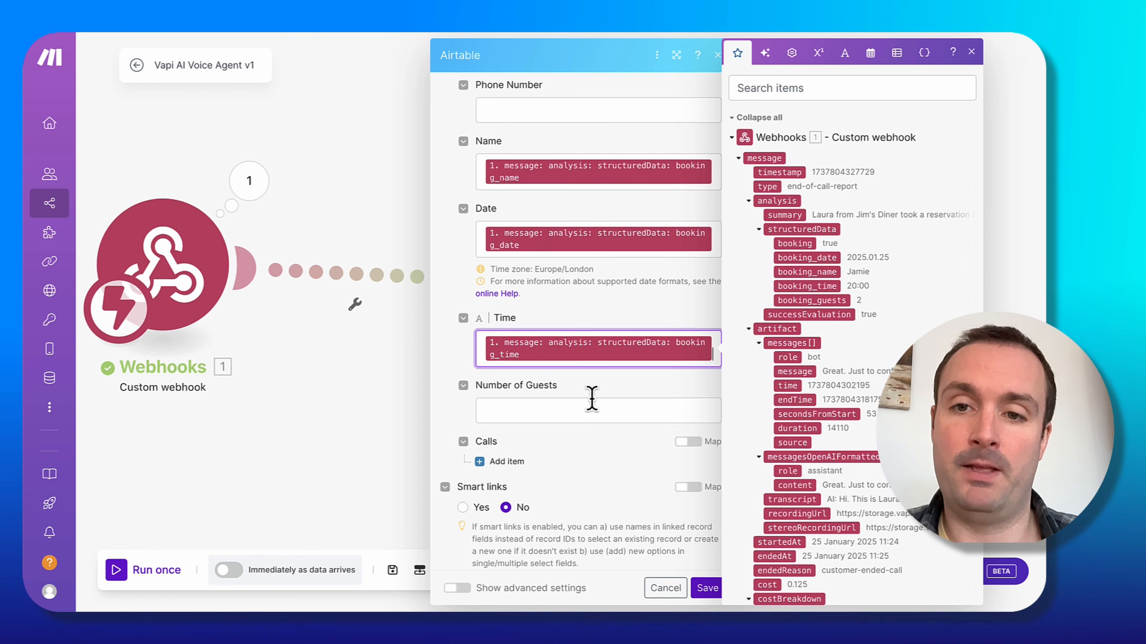
left_click(591, 406)
left_click(811, 298)
Add a Record ID item to the Calls link field, browse the webhook data, and save the Reservations module.
scroll(563, 415, "down", 2)
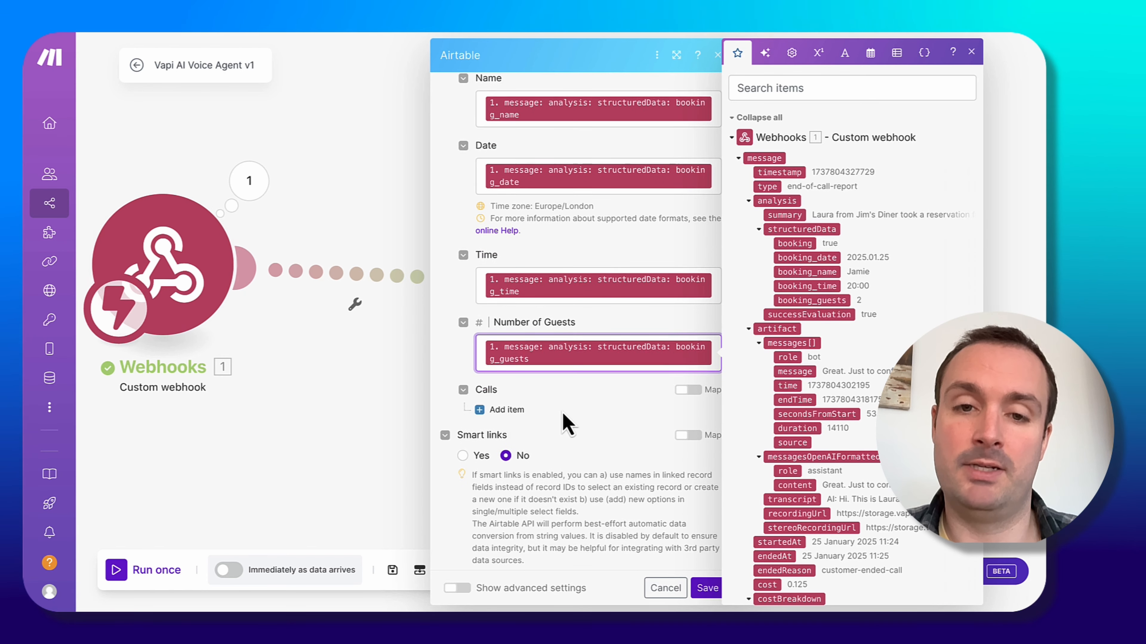
left_click(591, 404)
left_click(505, 410)
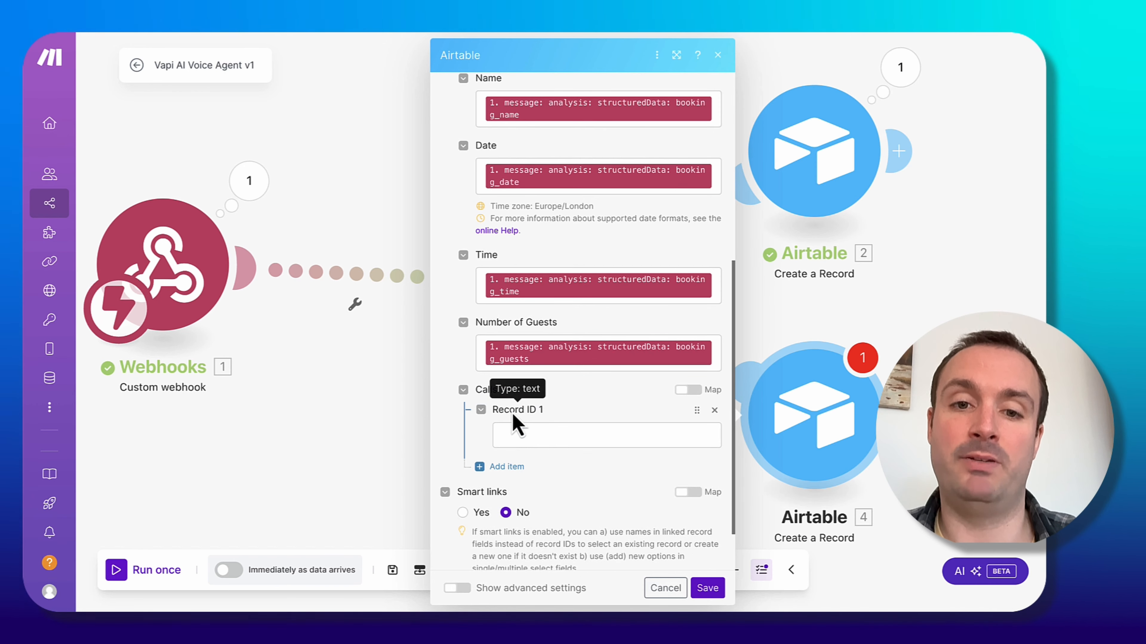
left_click(546, 431)
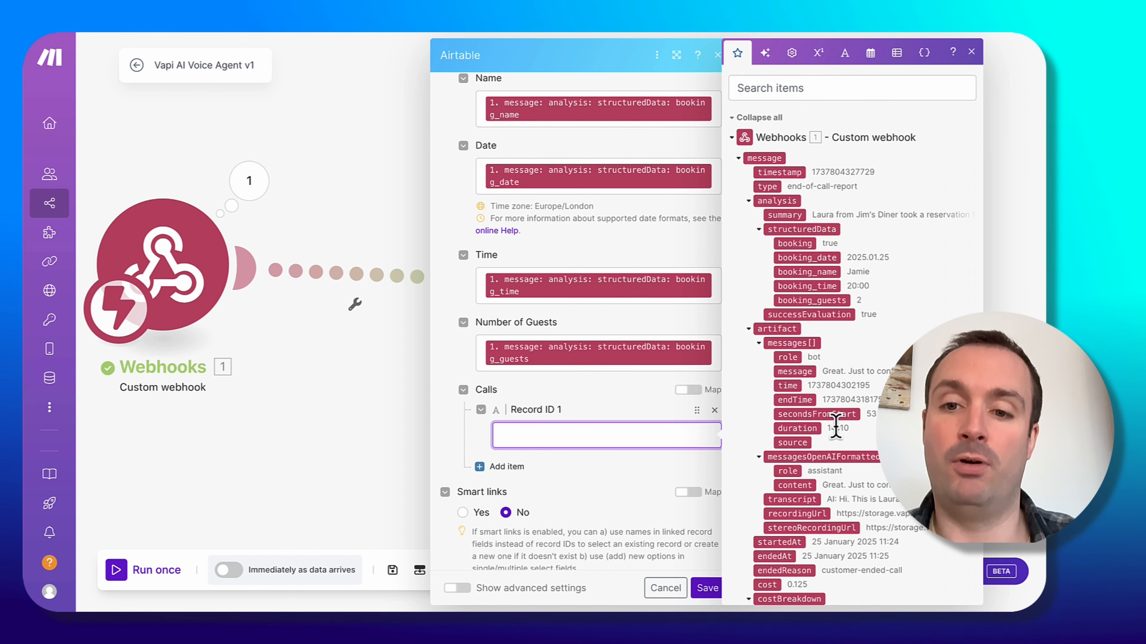
scroll(835, 428, "down", 15)
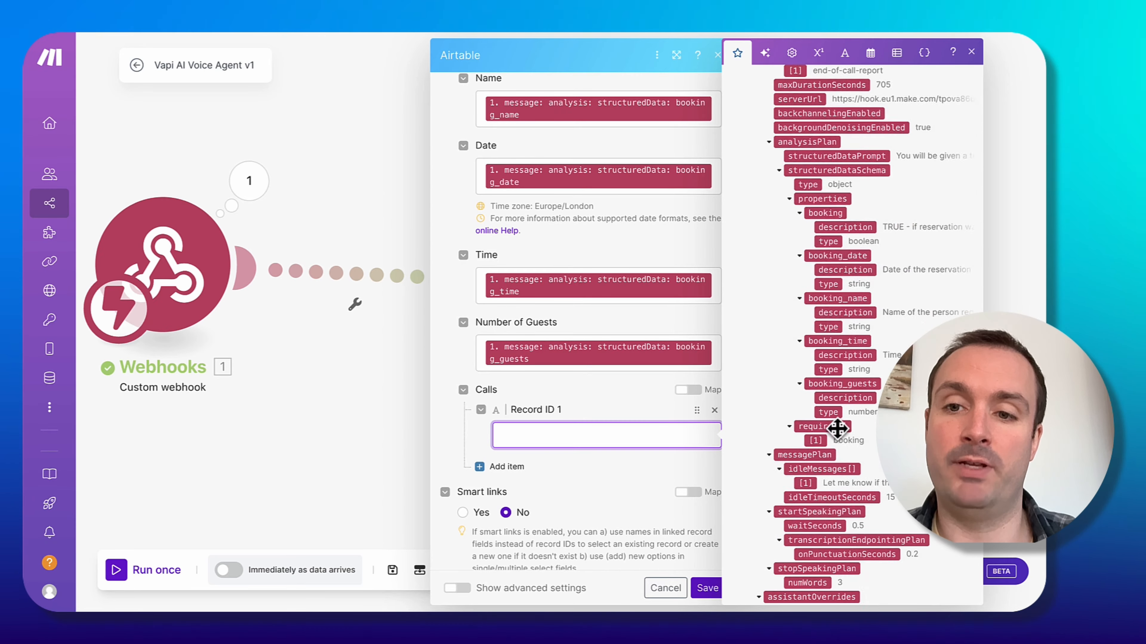
scroll(838, 429, "down", 20)
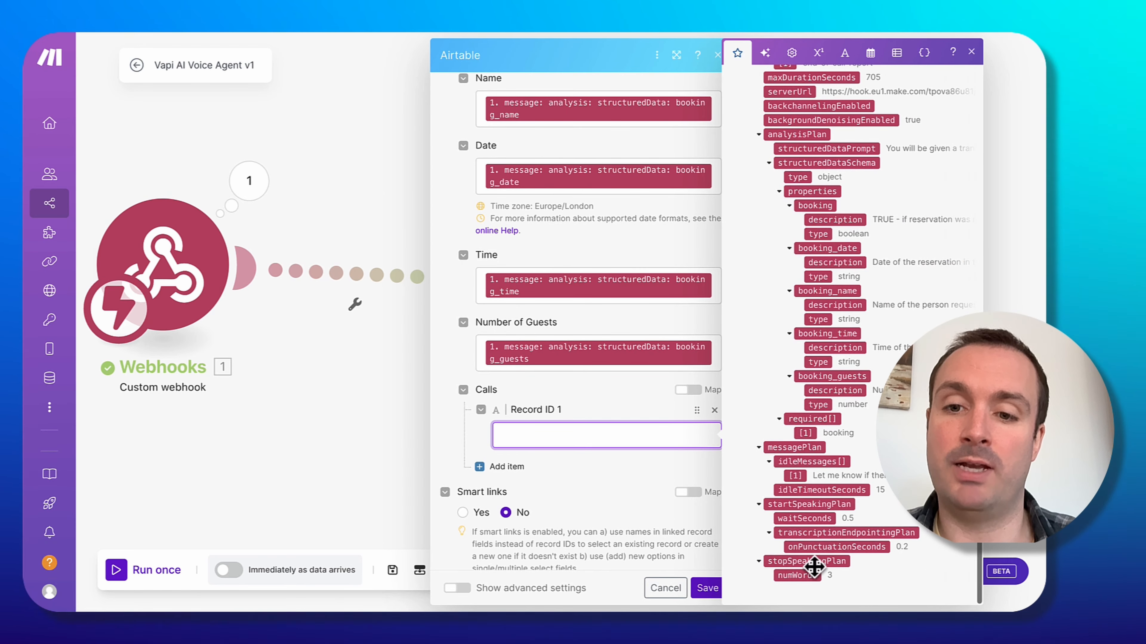
scroll(814, 568, "up", 20)
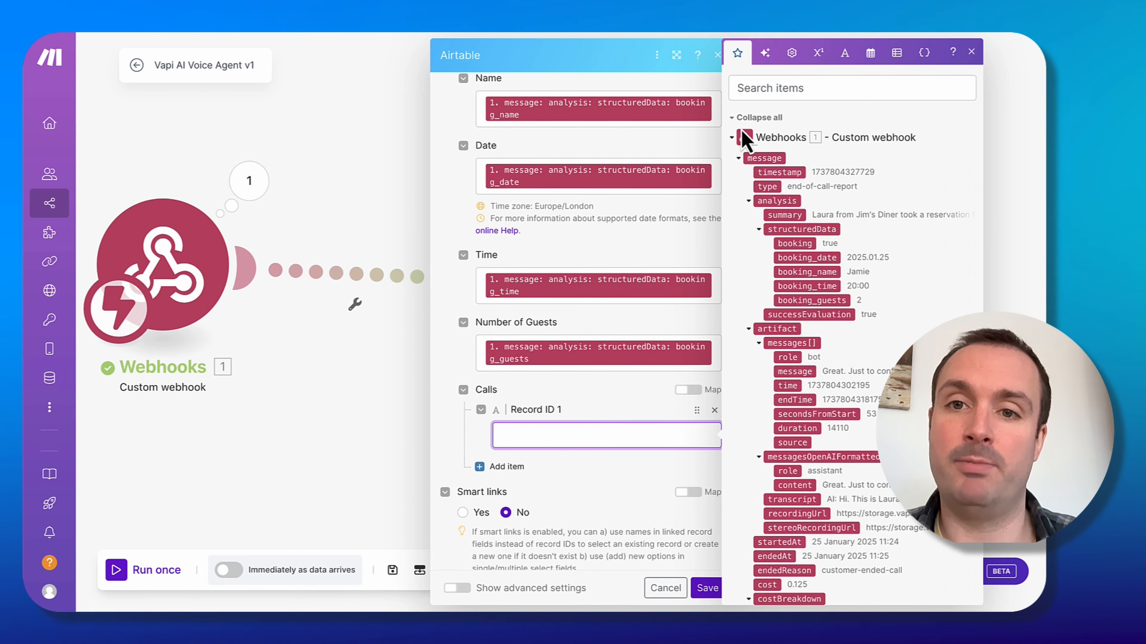
left_click(743, 138)
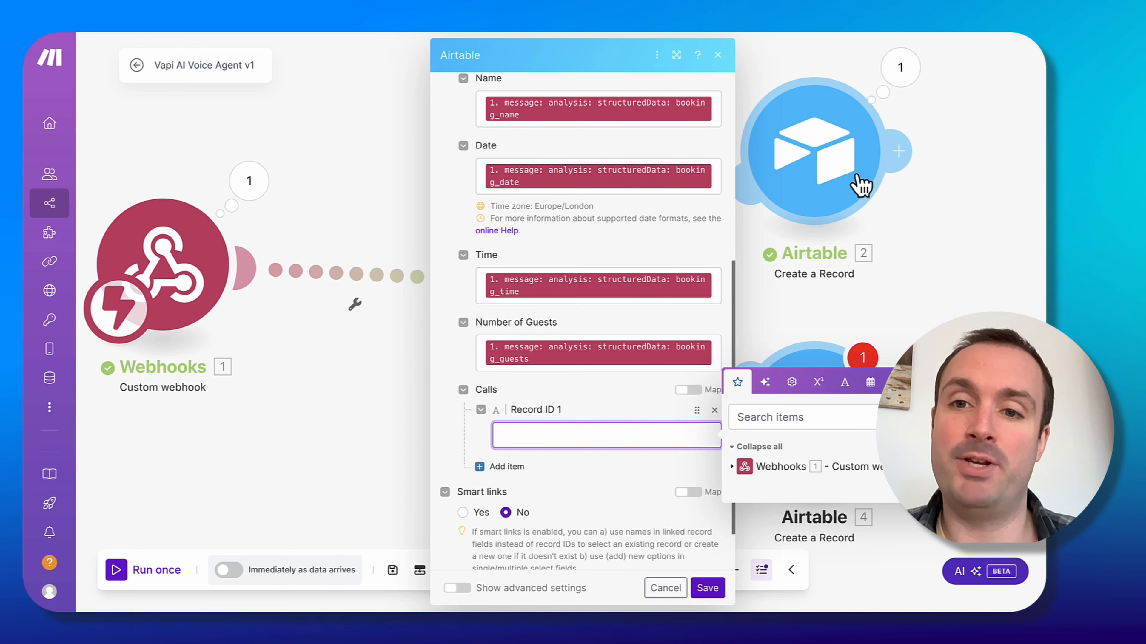
left_click(572, 462)
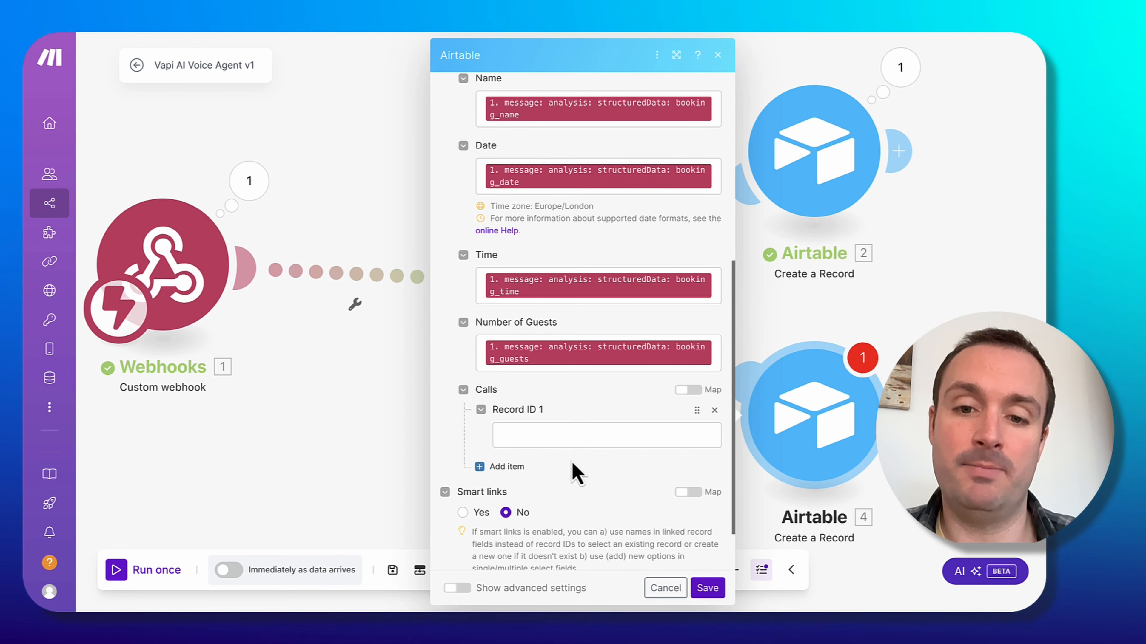
left_click(708, 588)
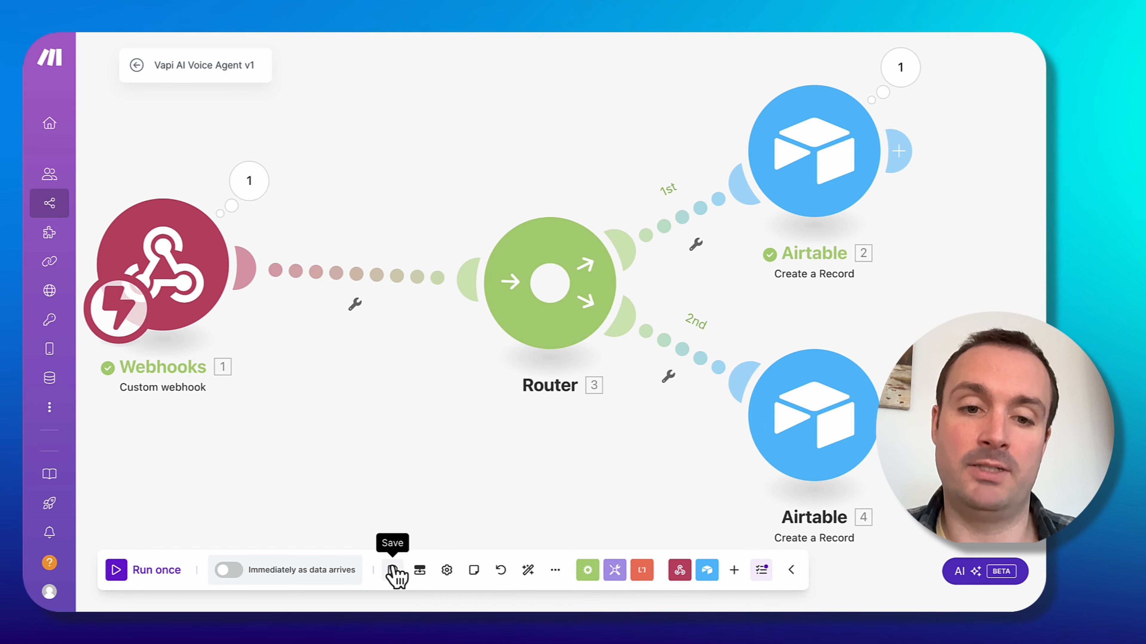
Save the scenario and add a Tools Set variable module after the Call Log record, named call log id, with the record's ID as value.
left_click(393, 571)
left_click_drag(809, 325, 493, 340)
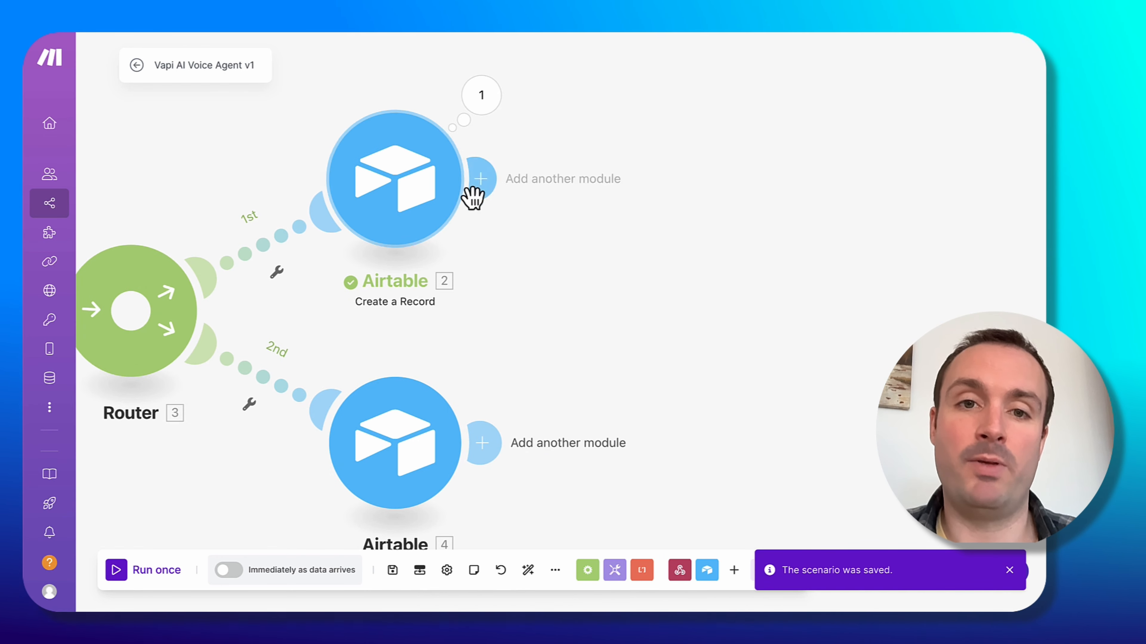
left_click(484, 185)
left_click(854, 303)
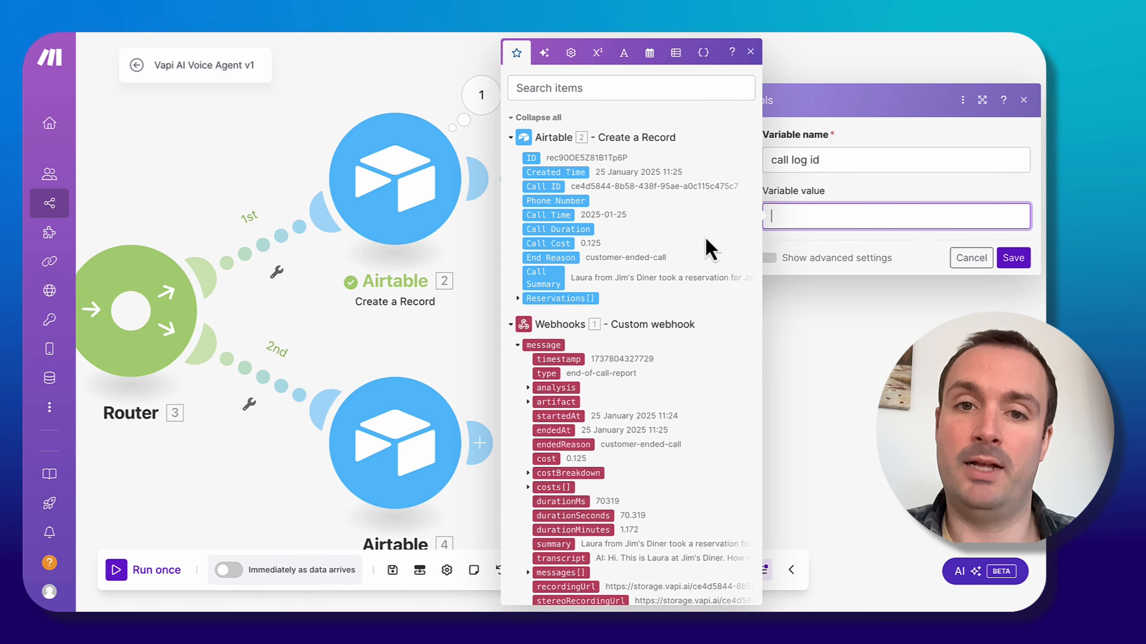
left_click(532, 156)
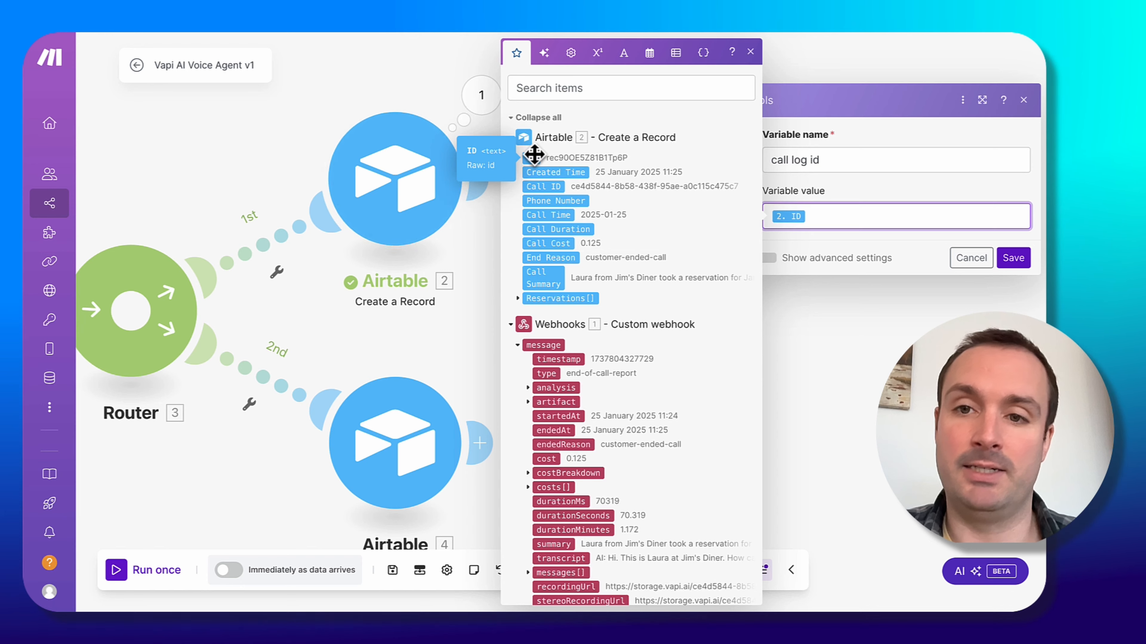
left_click(1015, 261)
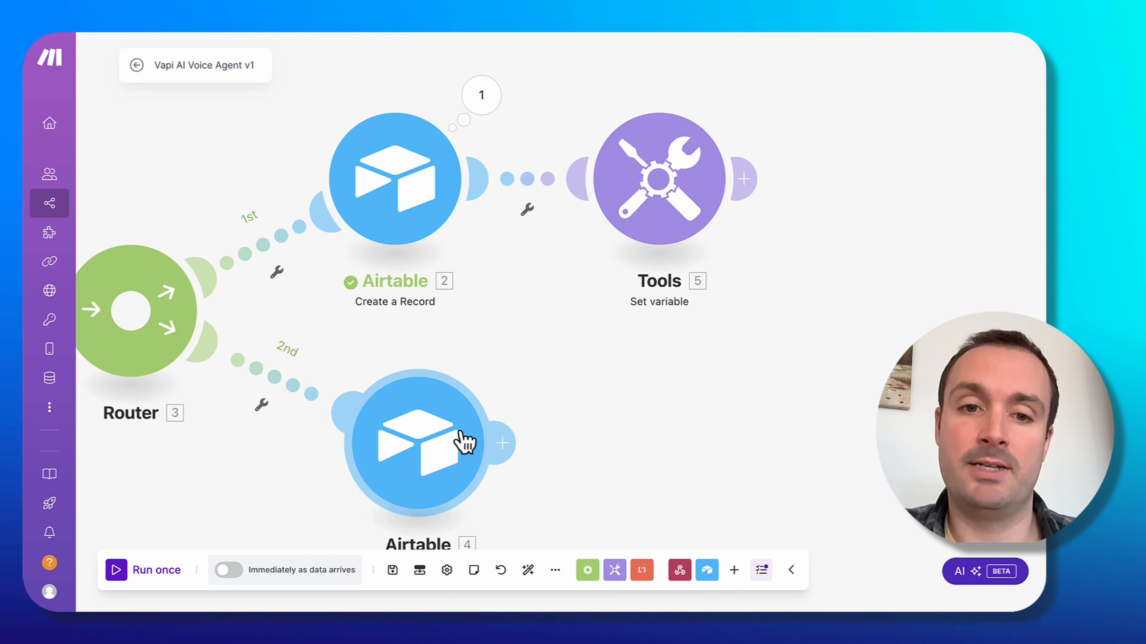
Add a Tools Get variable module on the second route between the router and the Reservations module.
left_click(534, 357)
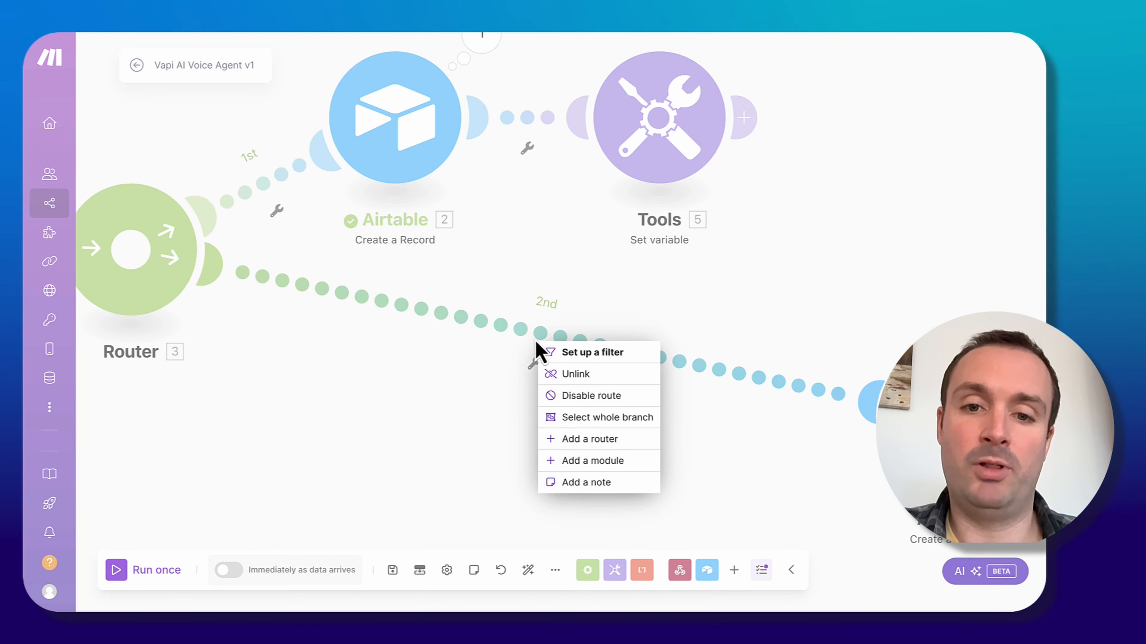
left_click(630, 465)
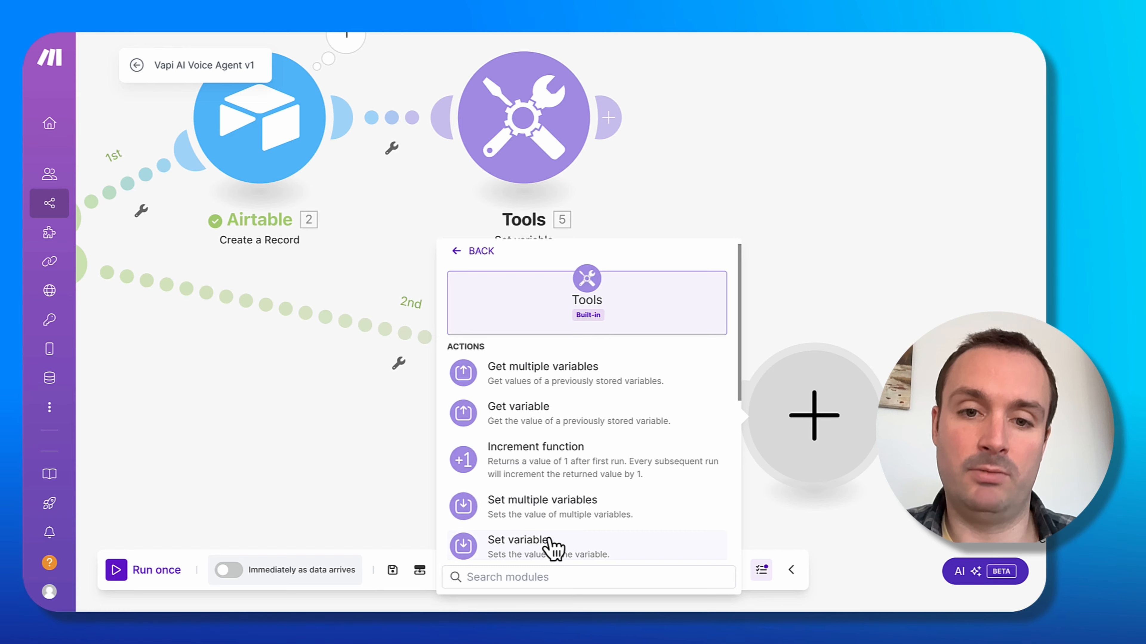
left_click(547, 434)
left_click_drag(785, 401, 451, 402)
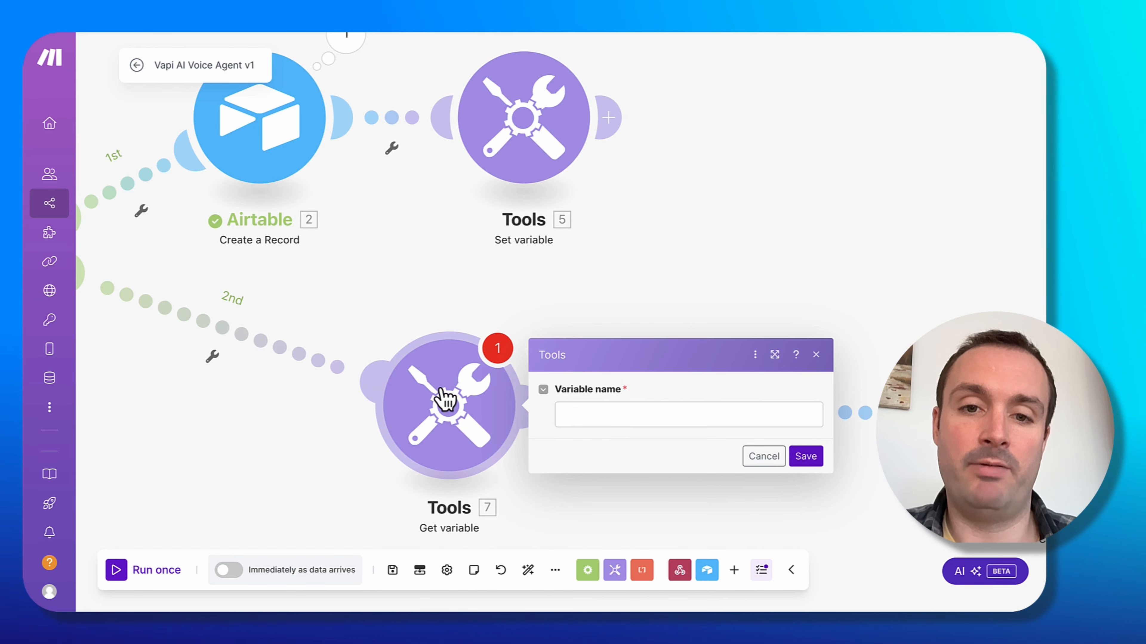
left_click(615, 425)
left_click(622, 230)
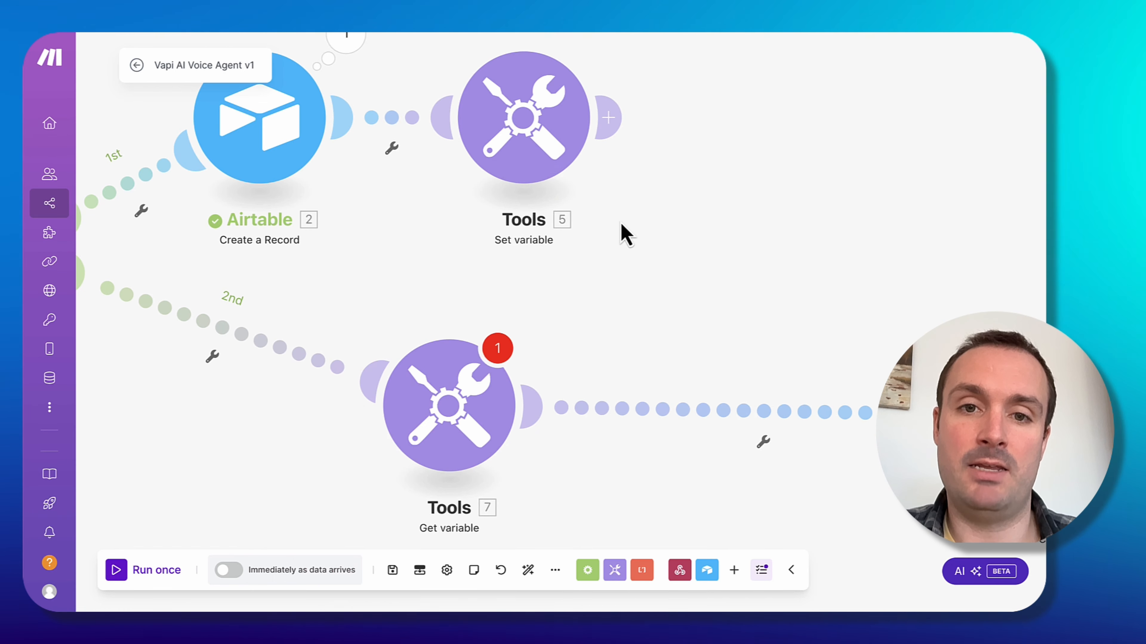
Copy the variable name call log id from the Set variable module into the Get variable module and save it.
left_click(537, 141)
triple_click(749, 116)
key("super+c")
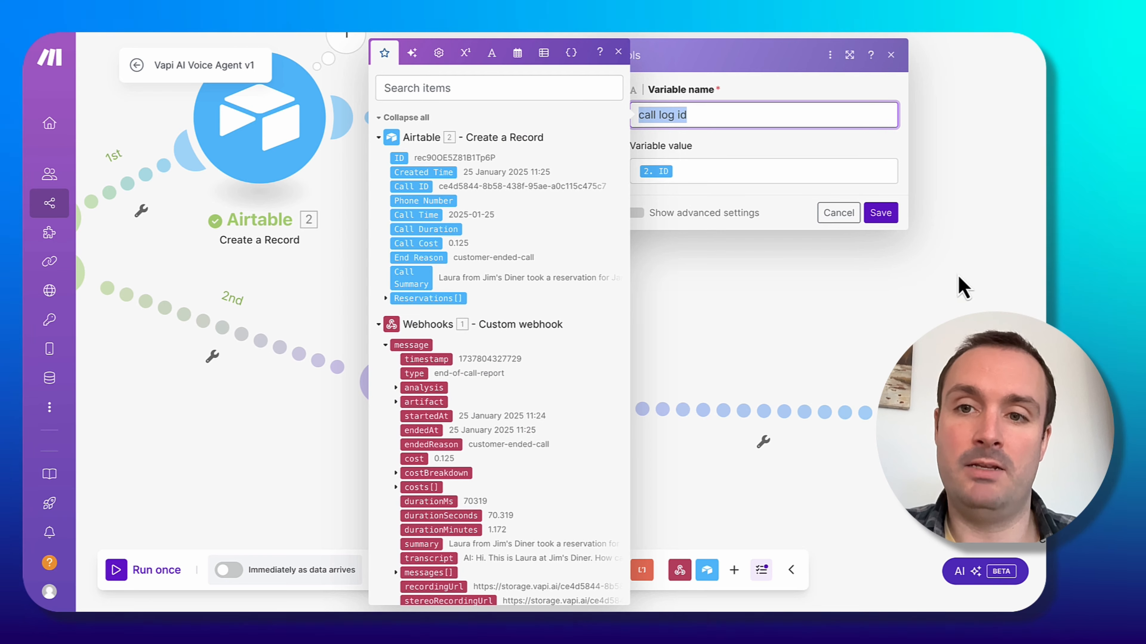
left_click(879, 214)
left_click(468, 393)
left_click(654, 420)
key("super+v")
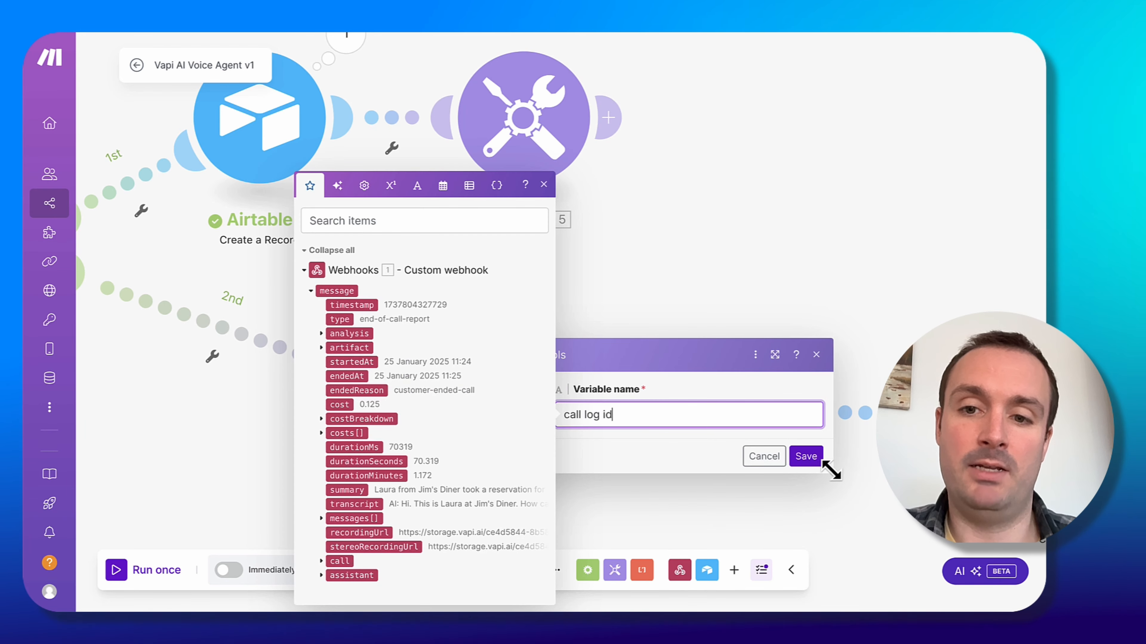
left_click(815, 461)
Save the scenario and run only the Get variable module to check its output.
left_click_drag(819, 469, 650, 430)
left_click(392, 572)
right_click(314, 395)
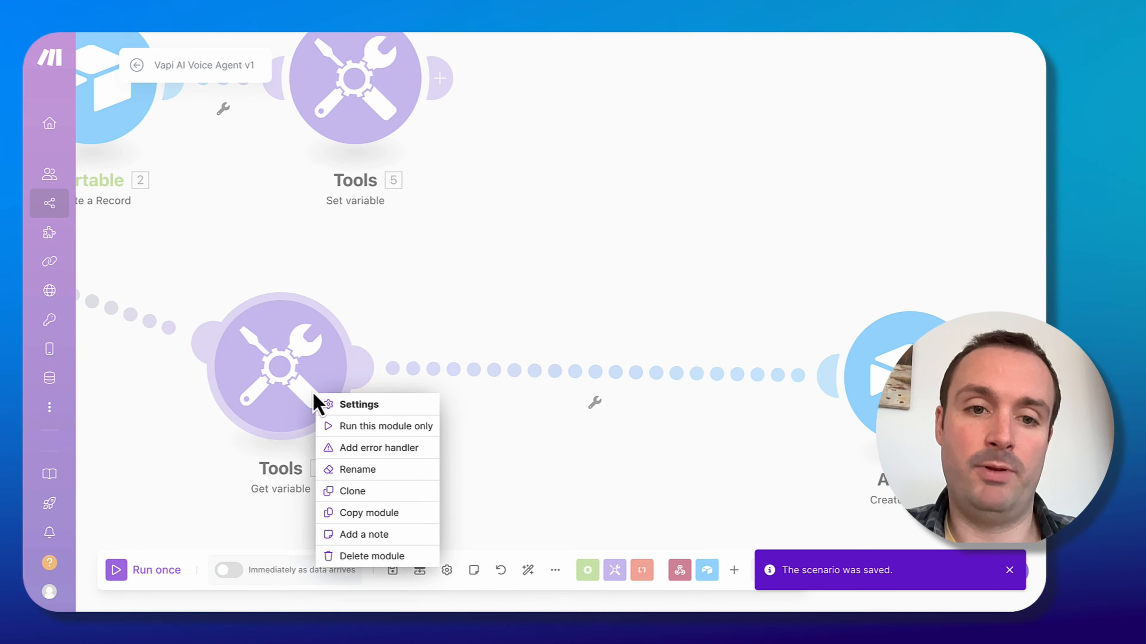
left_click(384, 426)
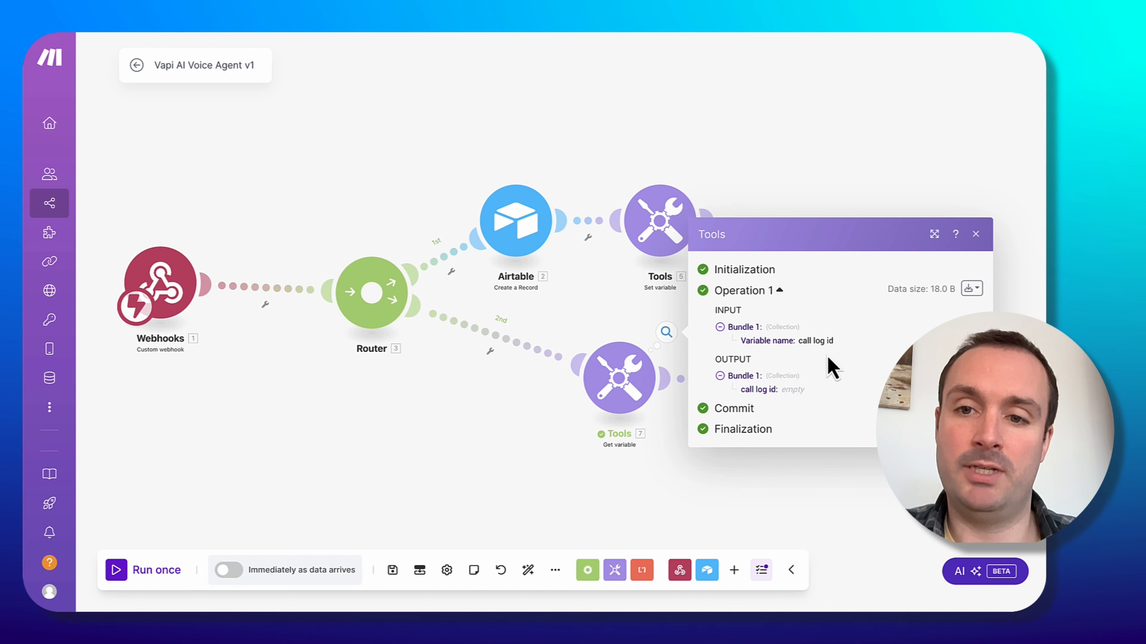
left_click_drag(766, 389, 792, 389)
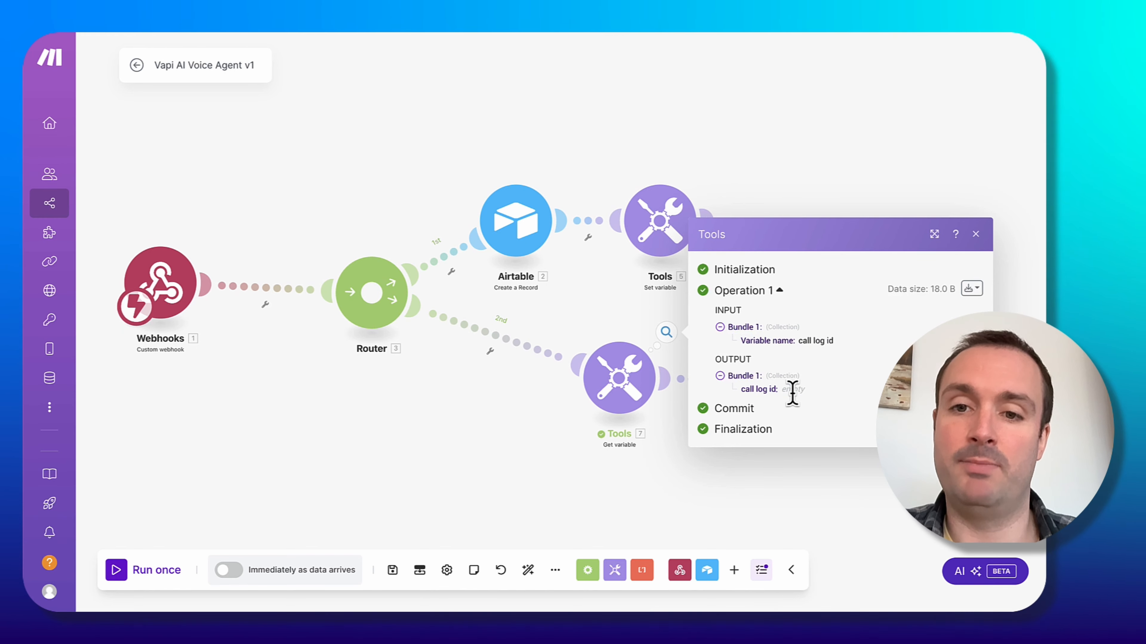
left_click(541, 448)
Move the Get variable and Reservations Airtable modules closer to the router on the second route.
left_click_drag(750, 427, 637, 452)
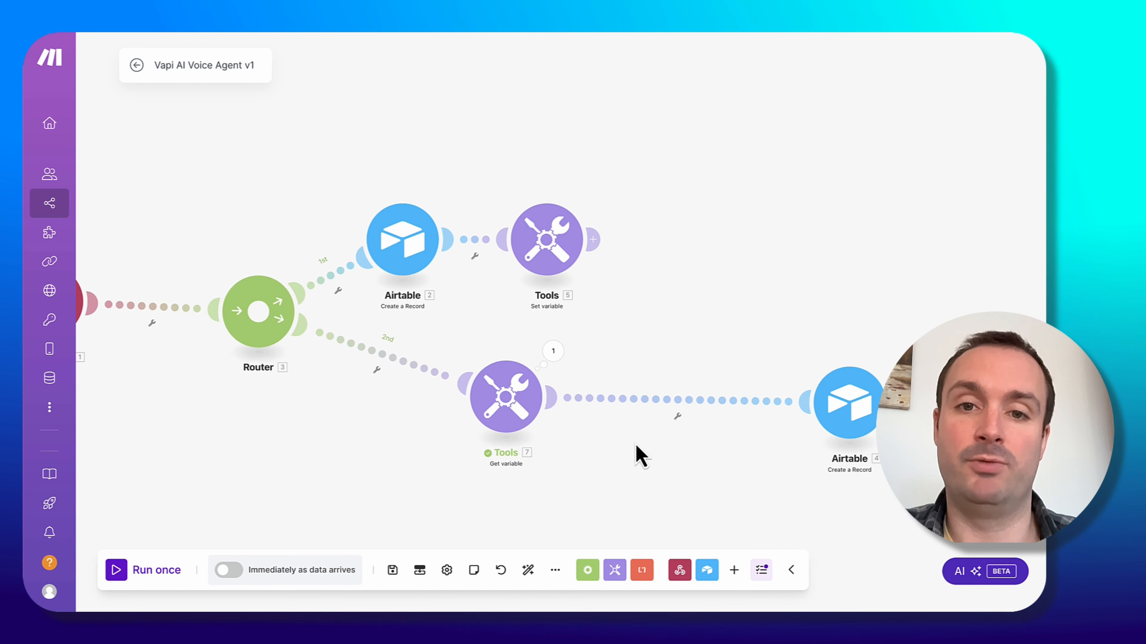
left_click_drag(858, 411, 629, 408)
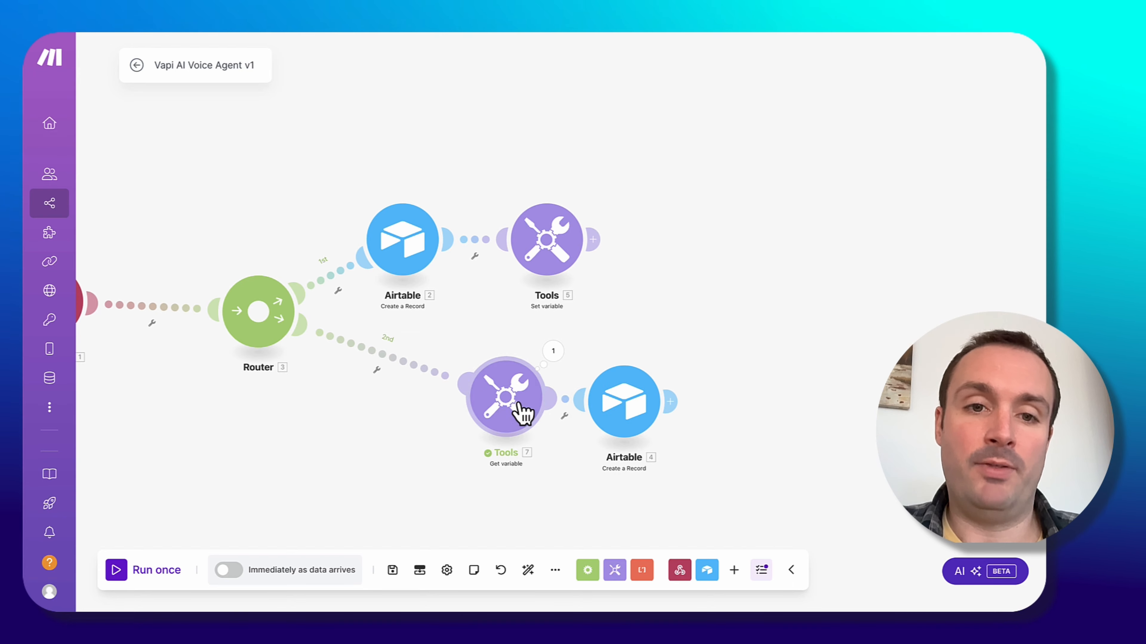
left_click_drag(523, 412, 422, 414)
left_click_drag(679, 407, 589, 416)
Map the Get variable's call log id into the Reservations module's Calls Record ID 1 field and save the module.
left_click(583, 411)
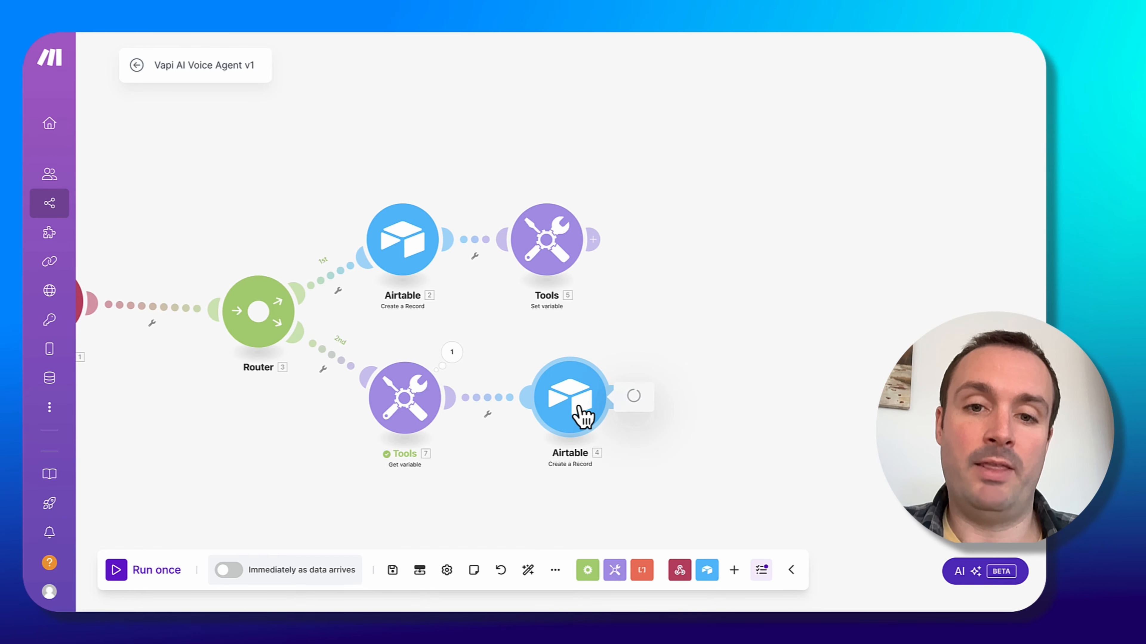
scroll(772, 397, "down", 10)
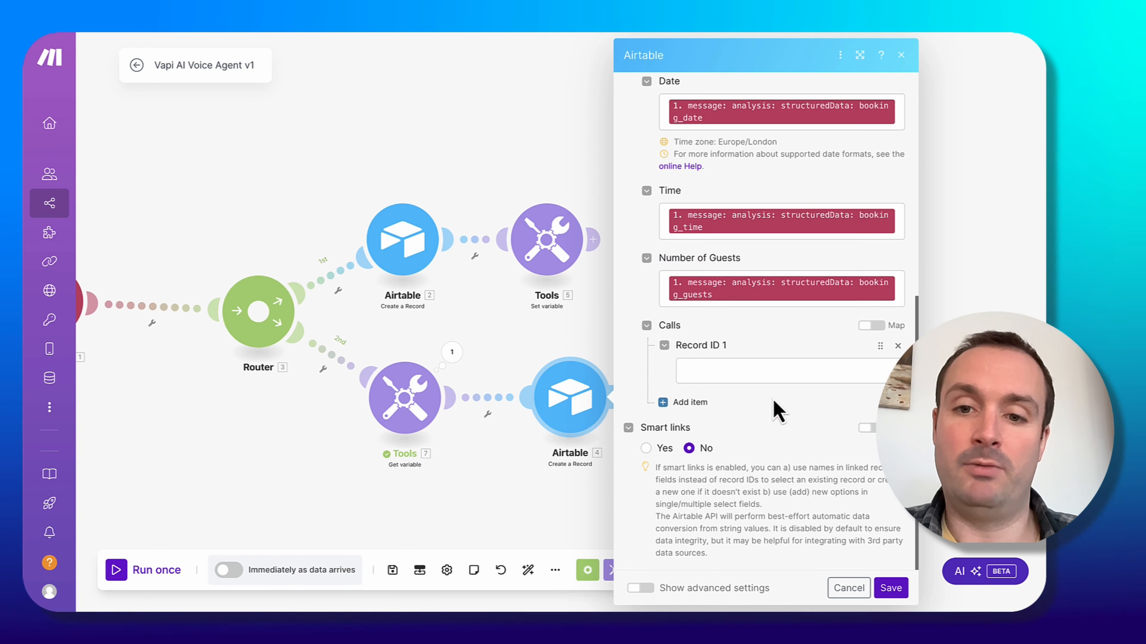
left_click(722, 370)
left_click(469, 244)
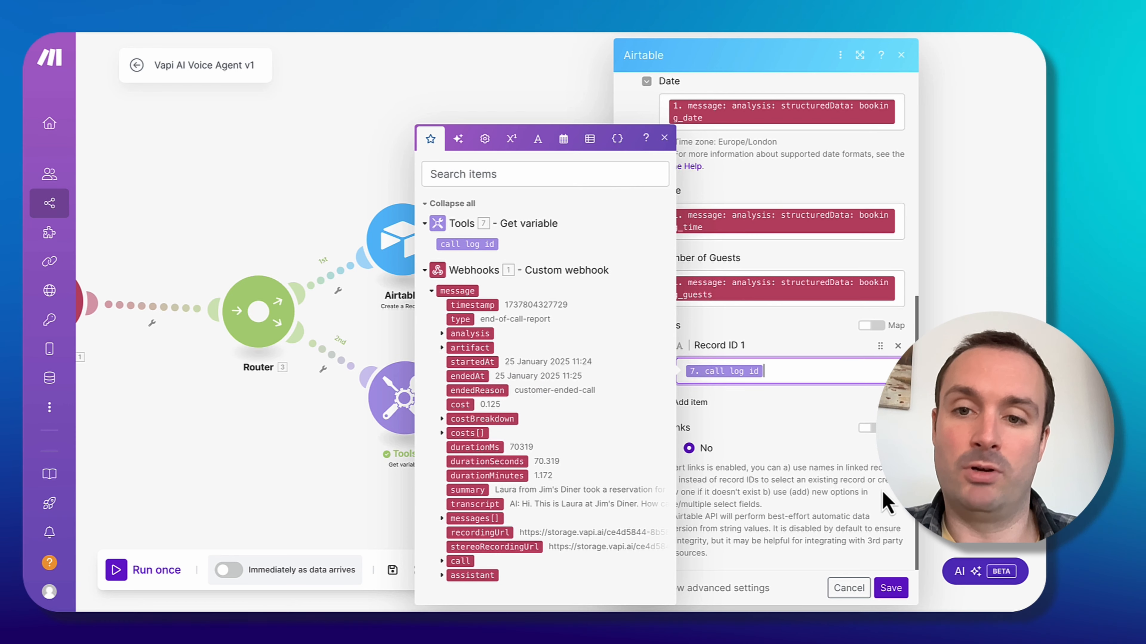
left_click(891, 588)
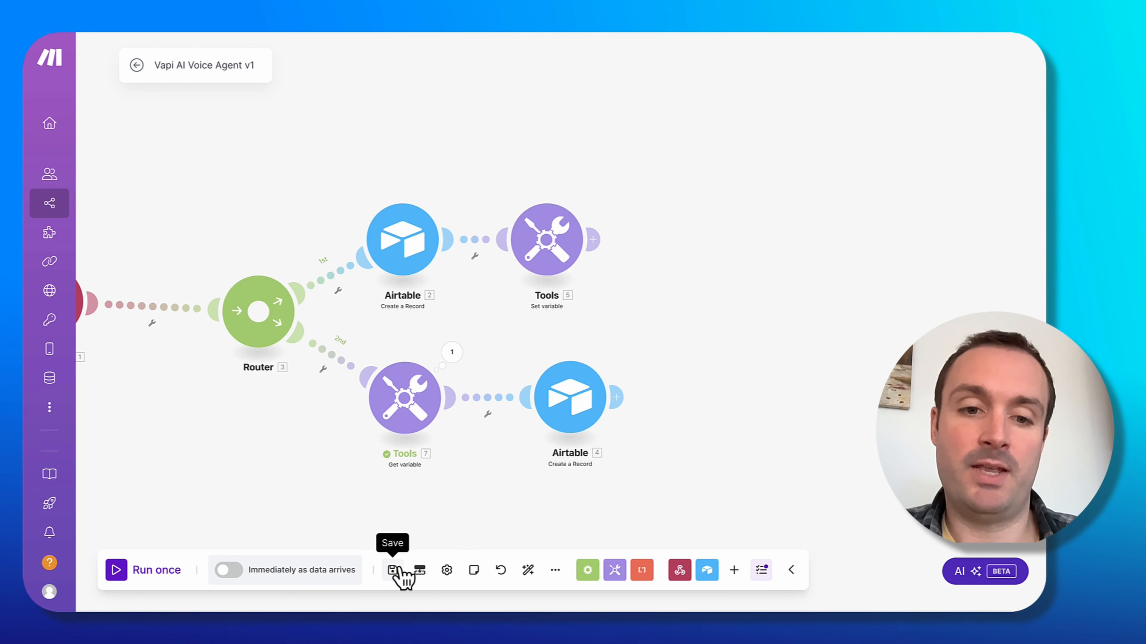
Set up a filter labelled Booking? on the second route, requiring the structured data booking value to equal true, and save.
left_click_drag(259, 504, 514, 499)
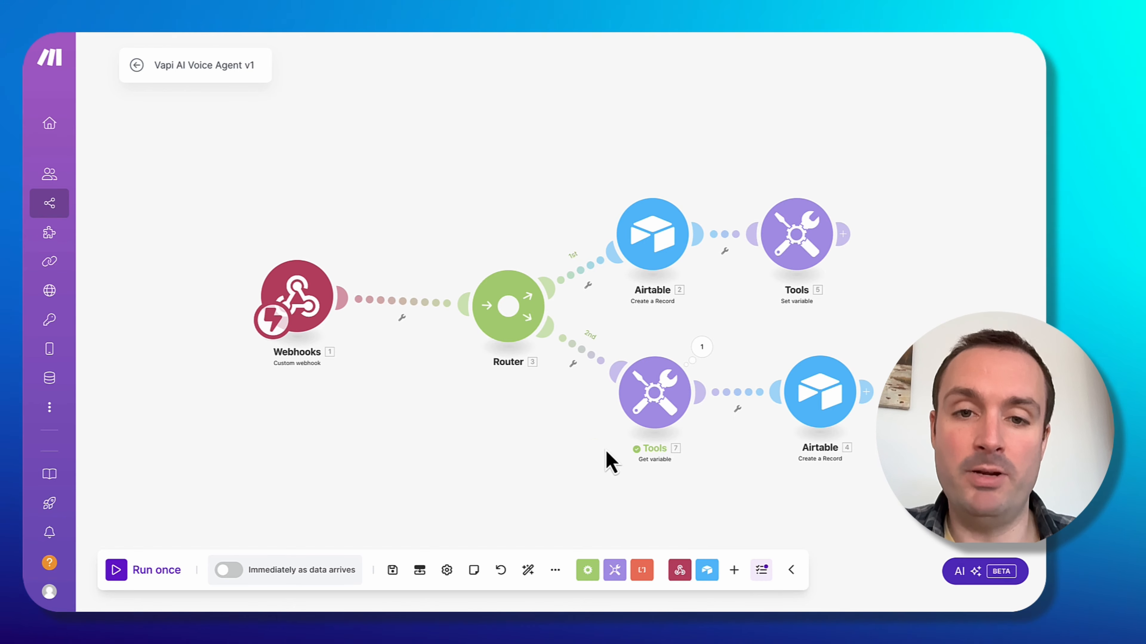
left_click_drag(521, 332, 492, 332)
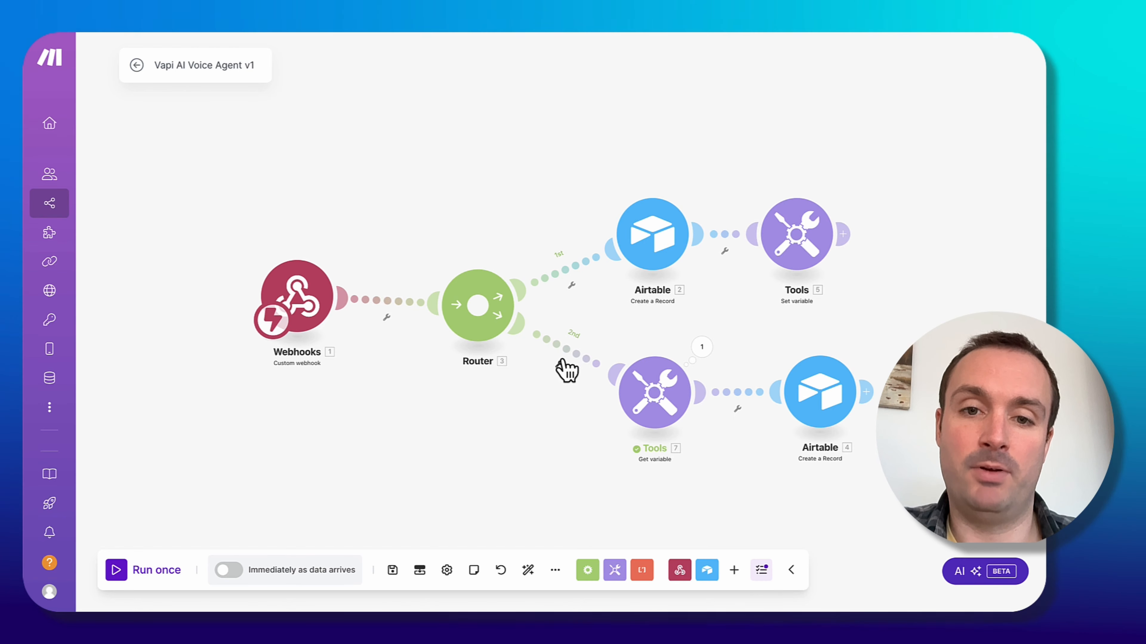
left_click(559, 365)
left_click(560, 381)
left_click(652, 252)
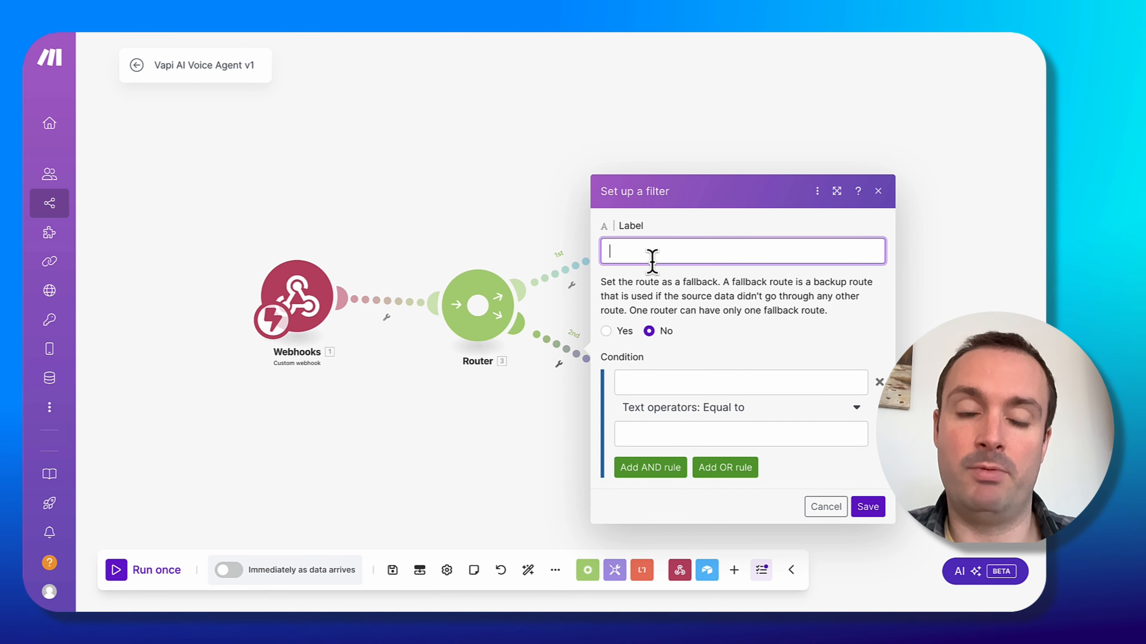
type("Booking?")
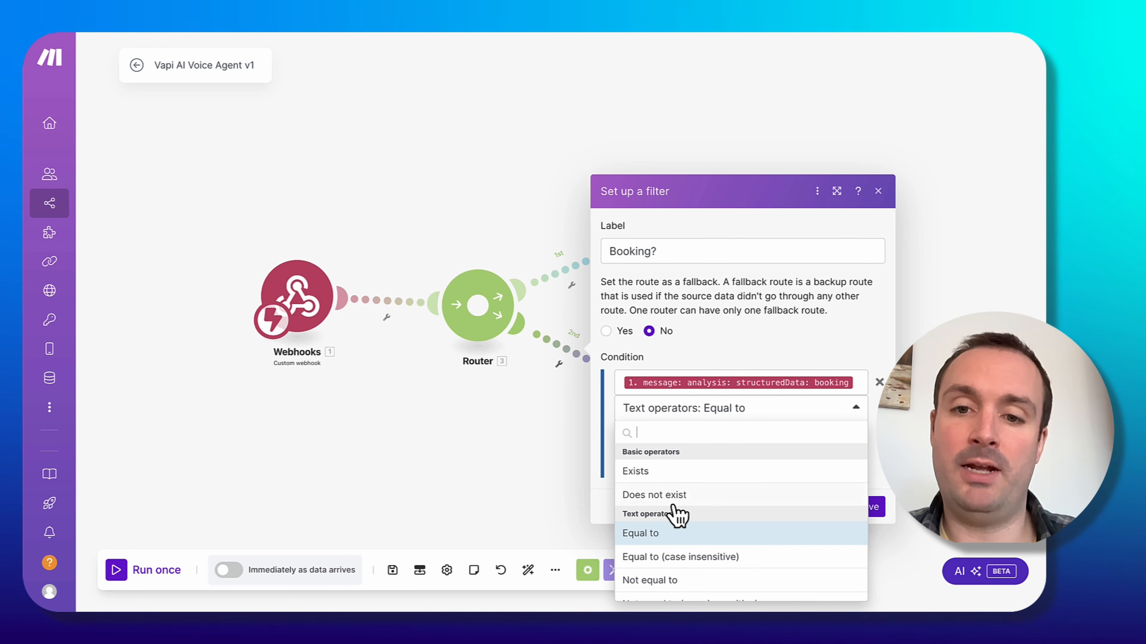
scroll(677, 515, "down", 10)
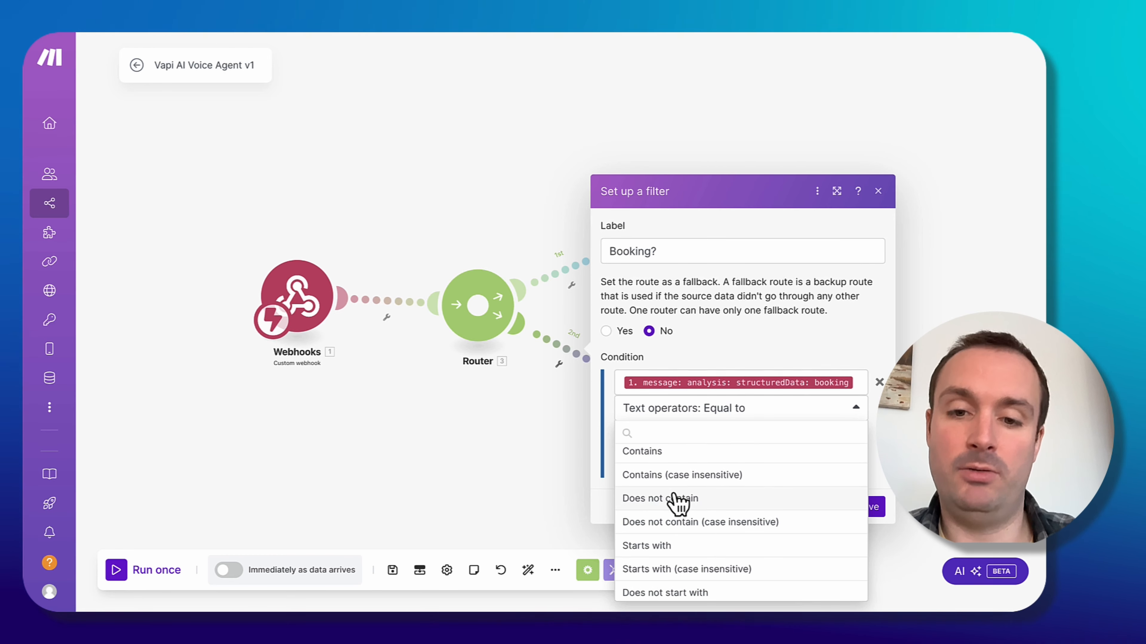
left_click(652, 515)
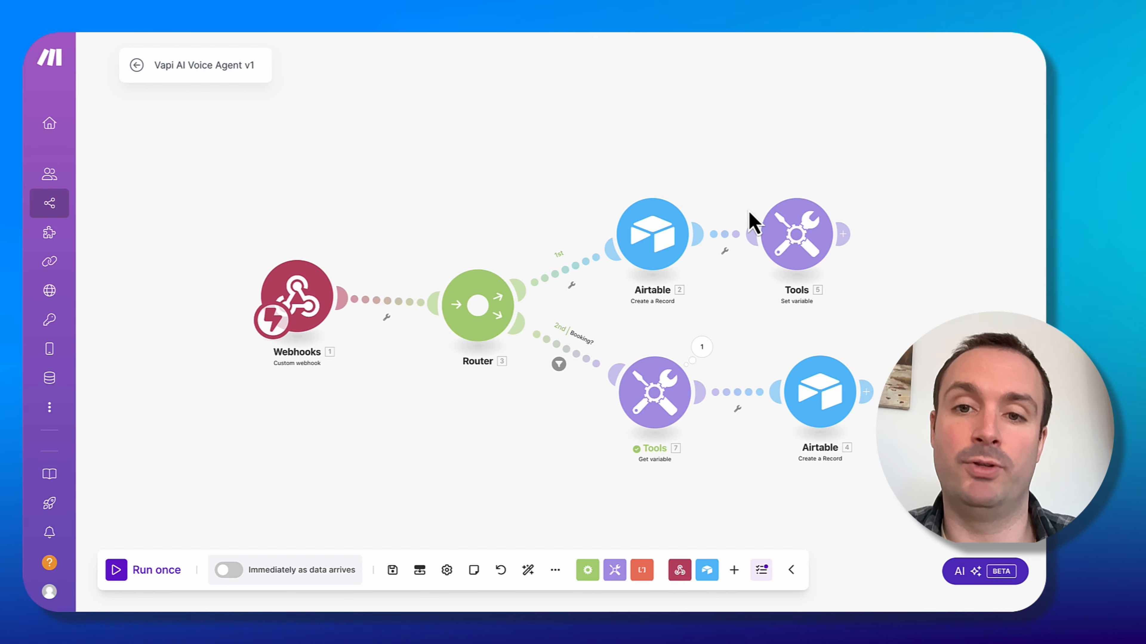
left_click(393, 569)
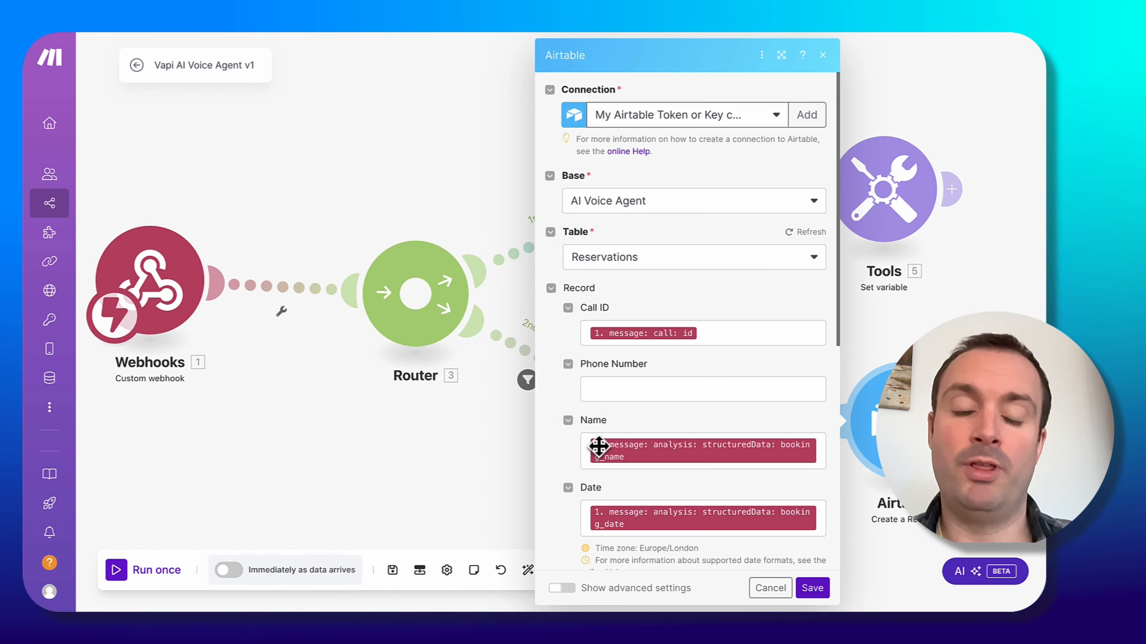
Wrap the Reservations Date mapping in parseDate with the format YYYY-MM-DD and save the module.
scroll(597, 445, "down", 5)
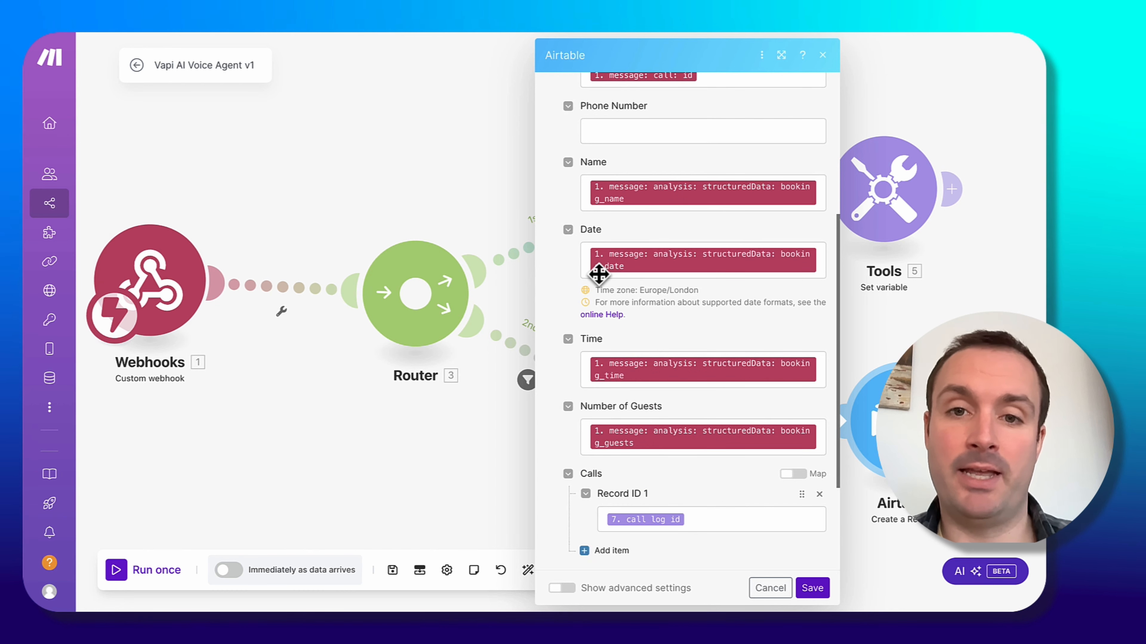
left_click(585, 256)
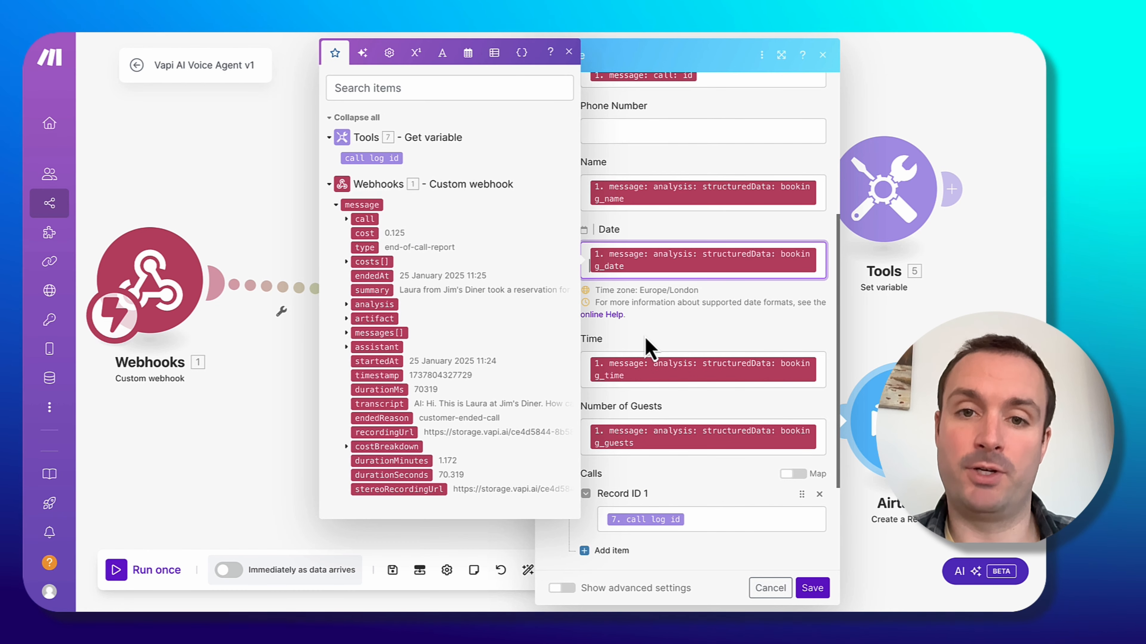
type("pars")
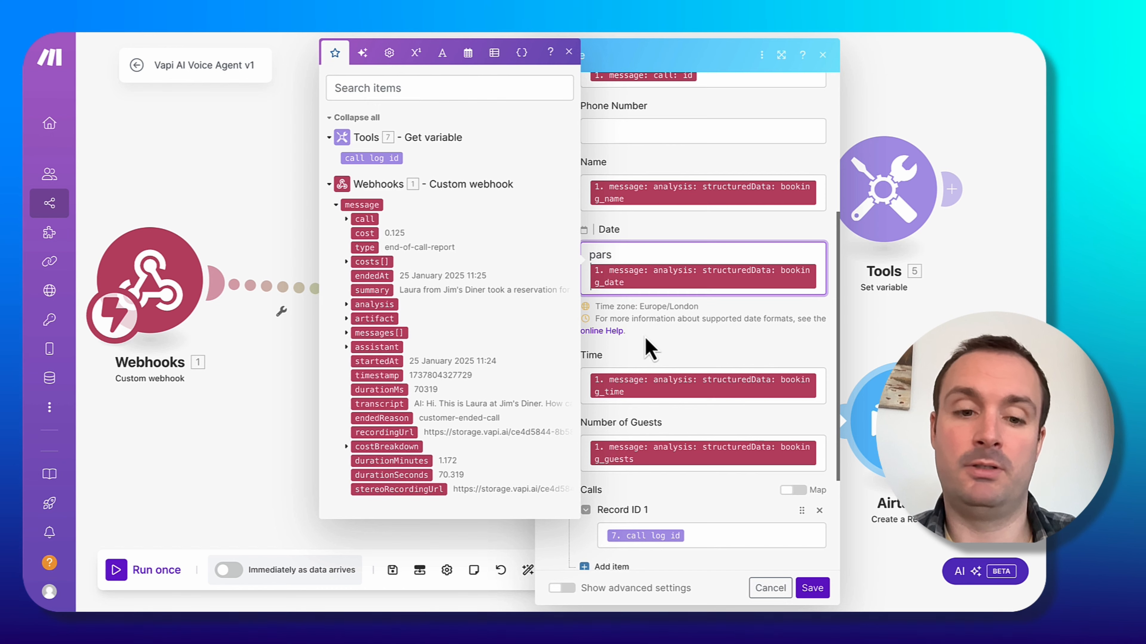
type("eDate(")
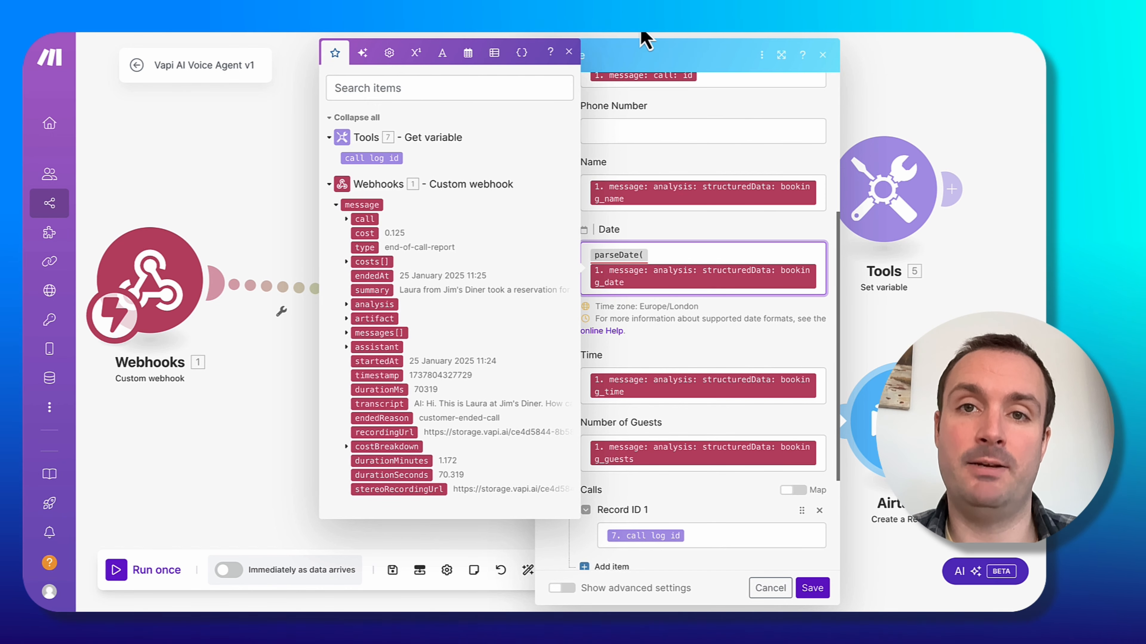
left_click(786, 263)
left_click(819, 273)
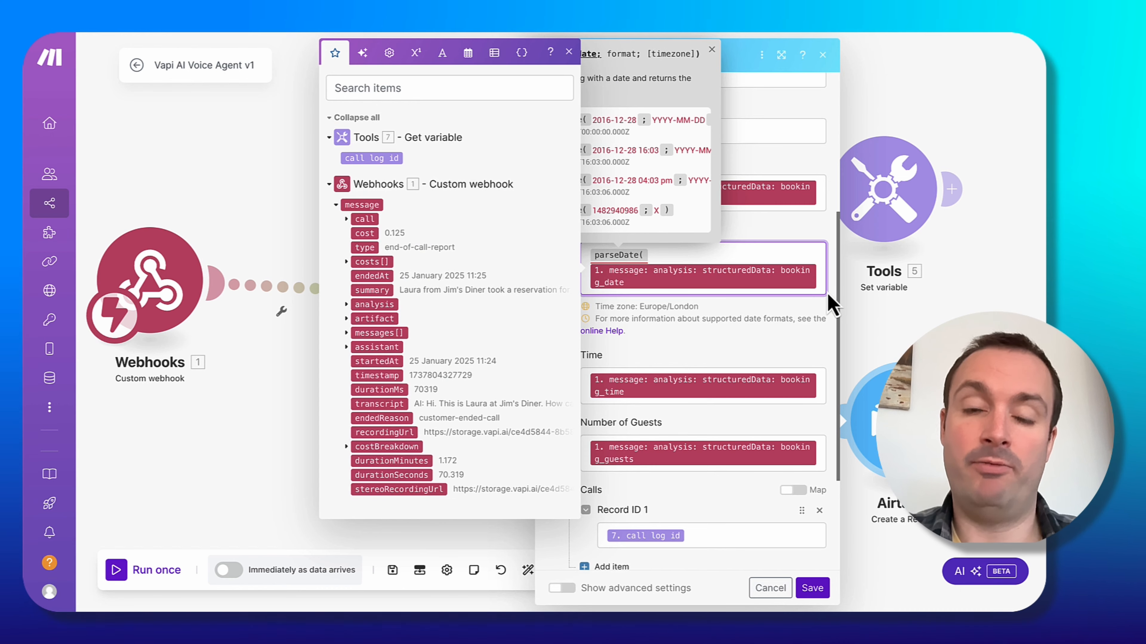
type(";")
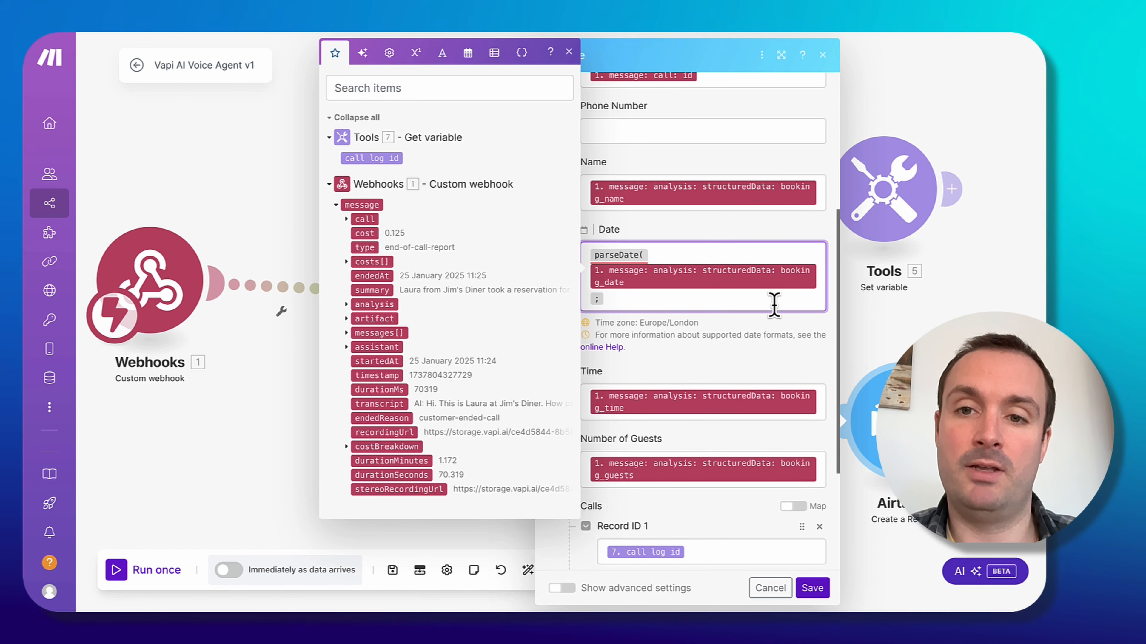
key("BackSpace")
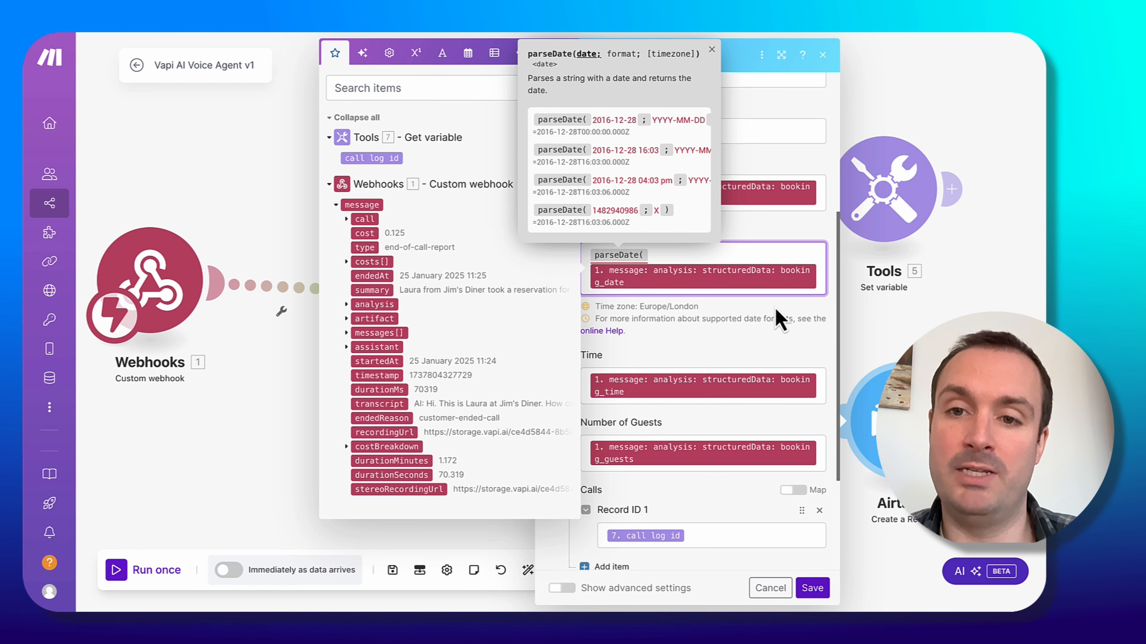
key("Return")
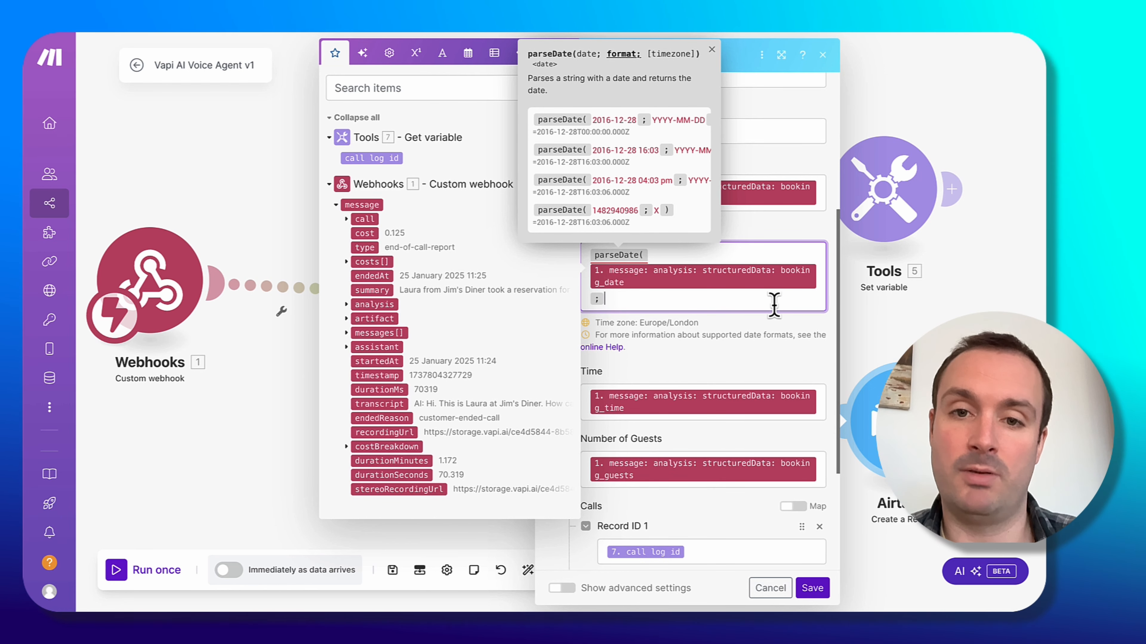
type(";YYYY-")
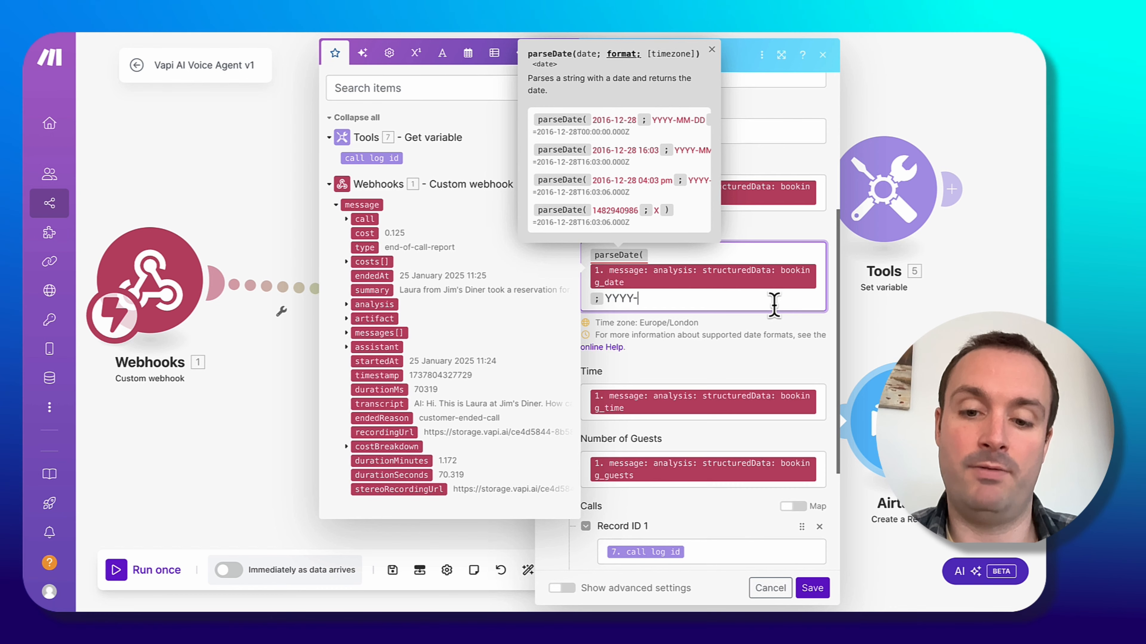
type("MM-DD)")
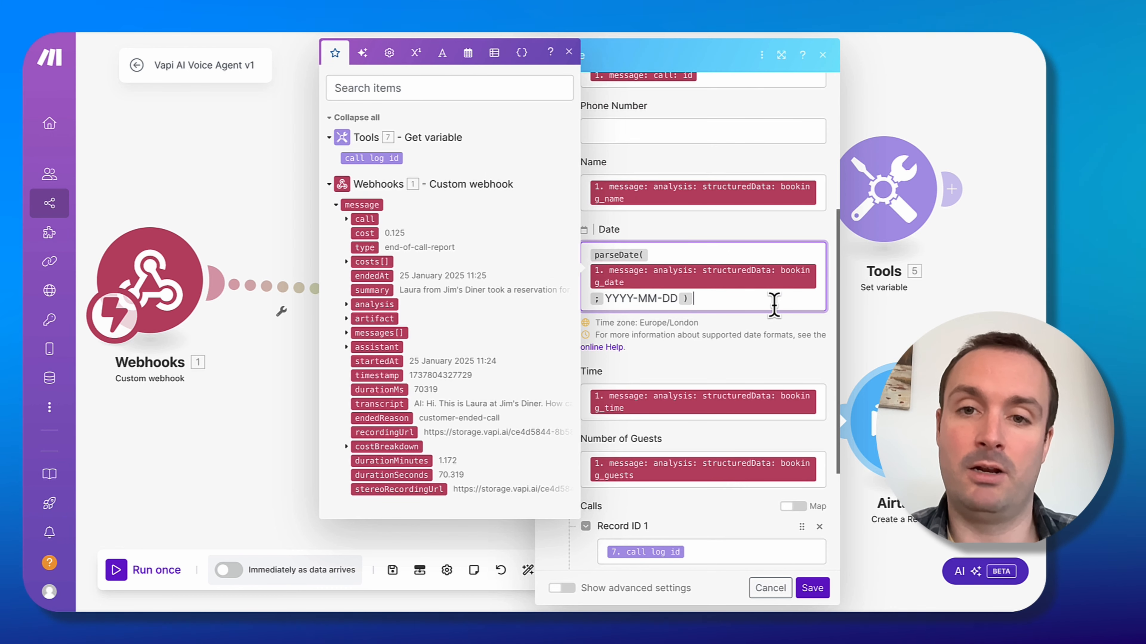
left_click(812, 588)
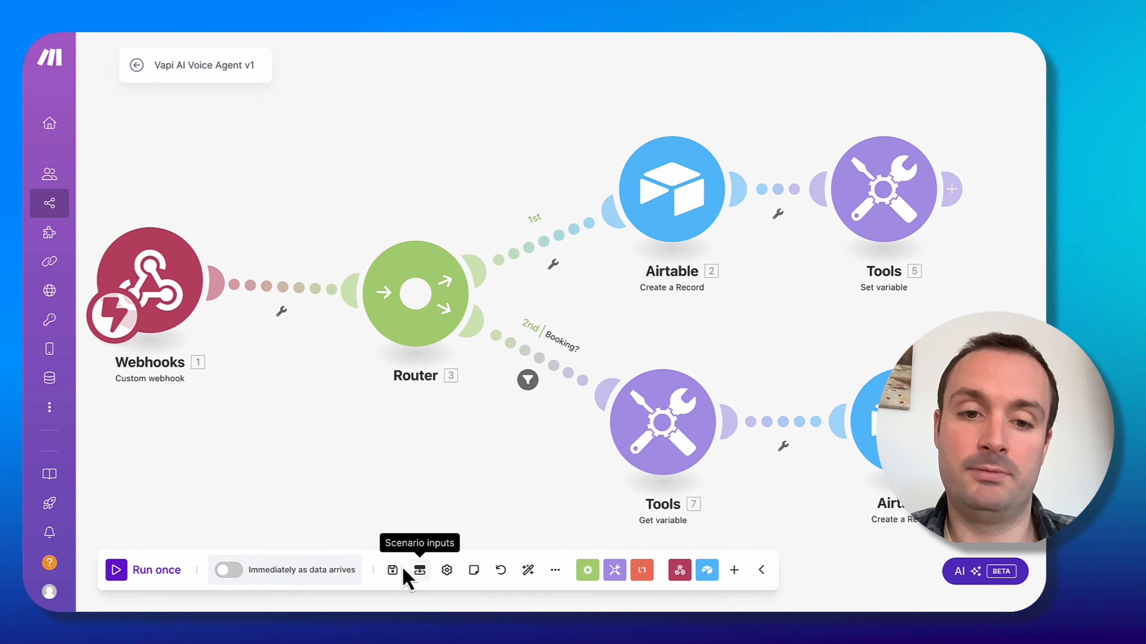
Save the scenario and run it once.
left_click(392, 571)
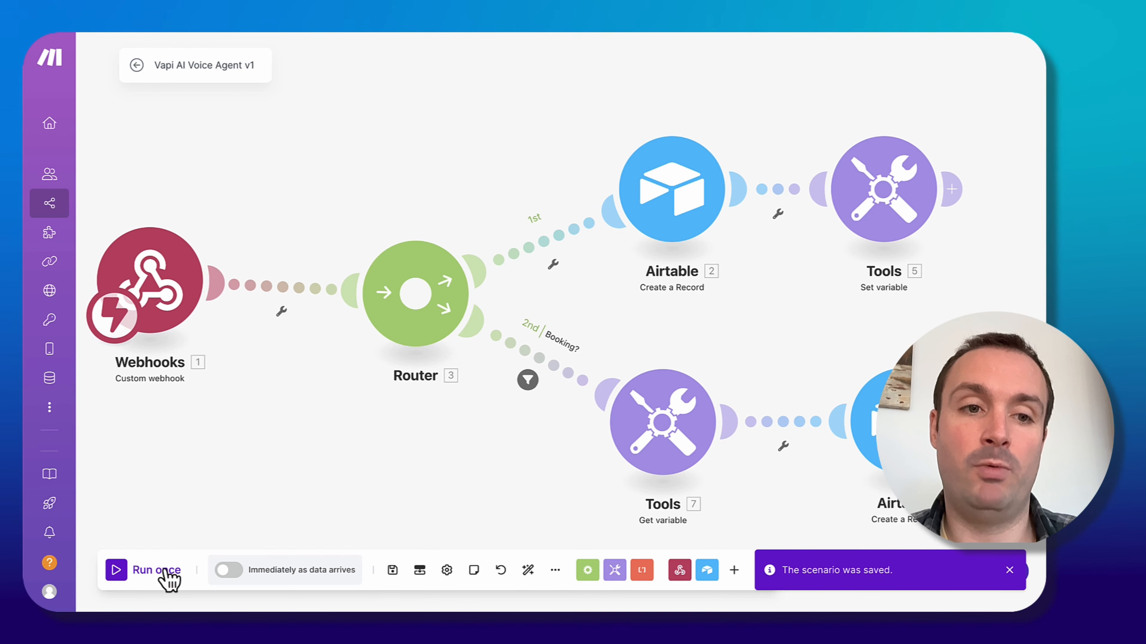
left_click(165, 571)
left_click(426, 588)
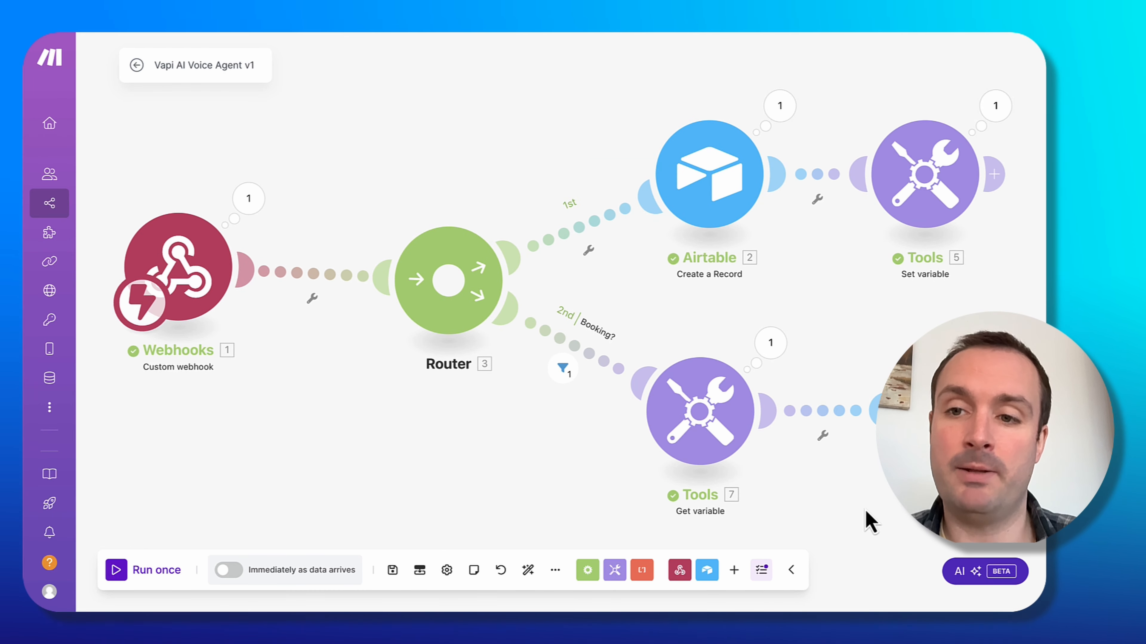
Inspect the run results of the webhook, the Call Log record, the Set variable module and the Booking? filter.
left_click(248, 199)
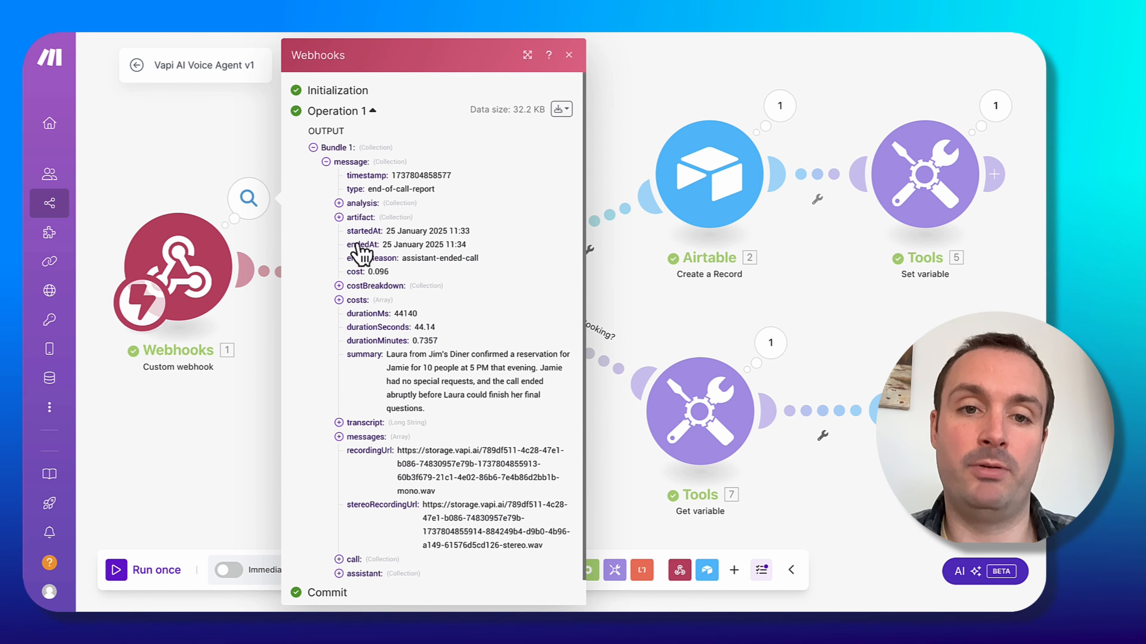
key("Escape")
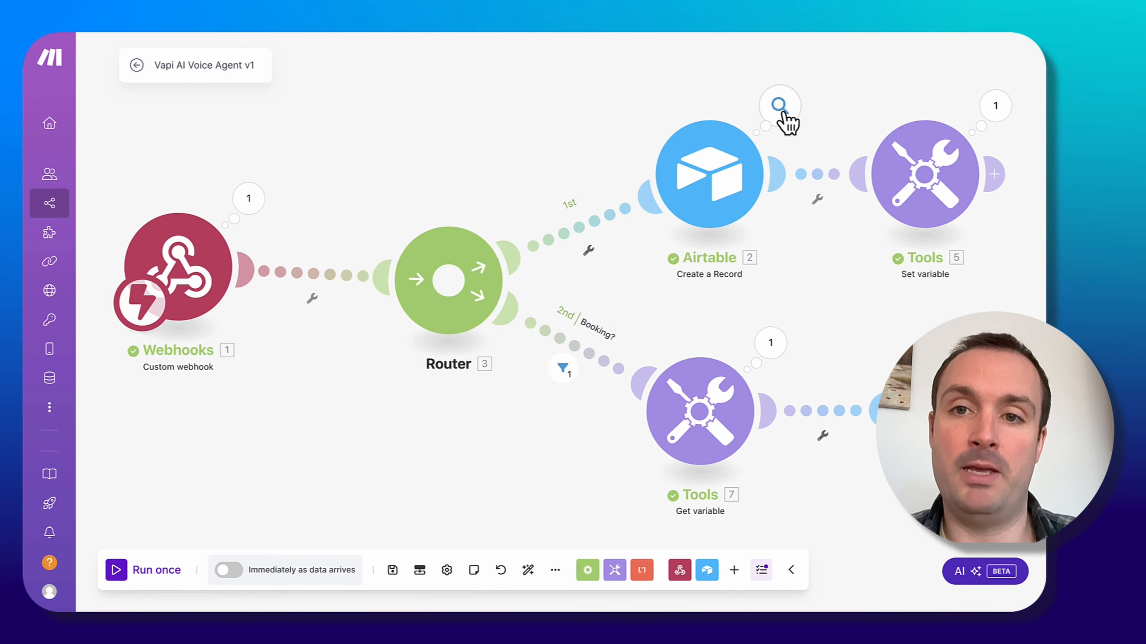
left_click(777, 112)
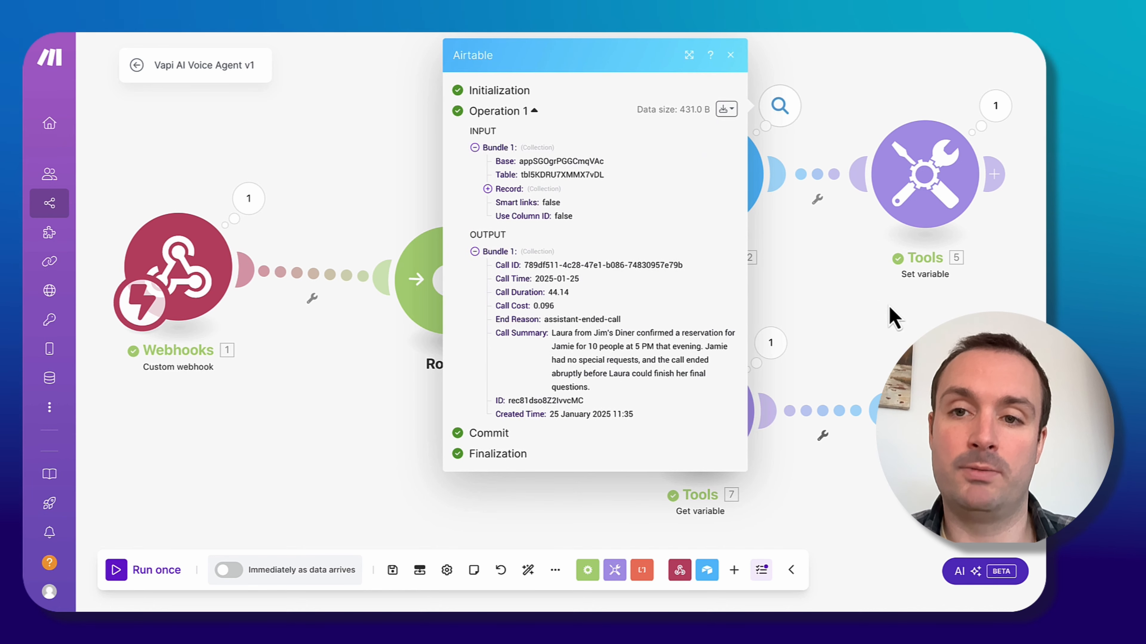
key("Escape")
left_click(996, 106)
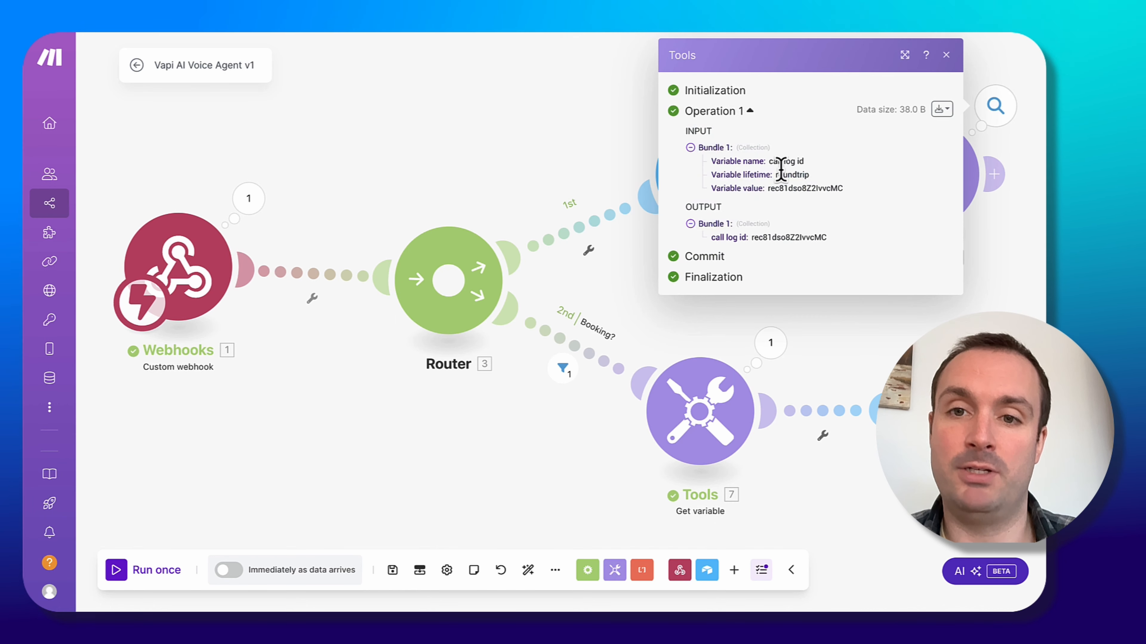
left_click_drag(750, 238, 835, 248)
key("Escape")
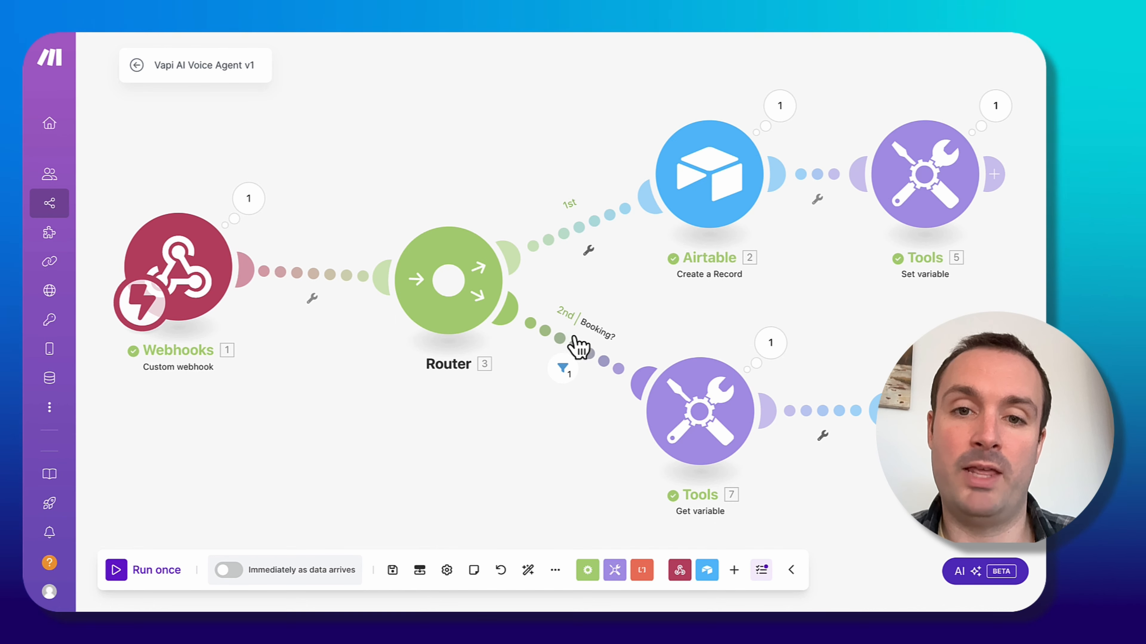
left_click(570, 370)
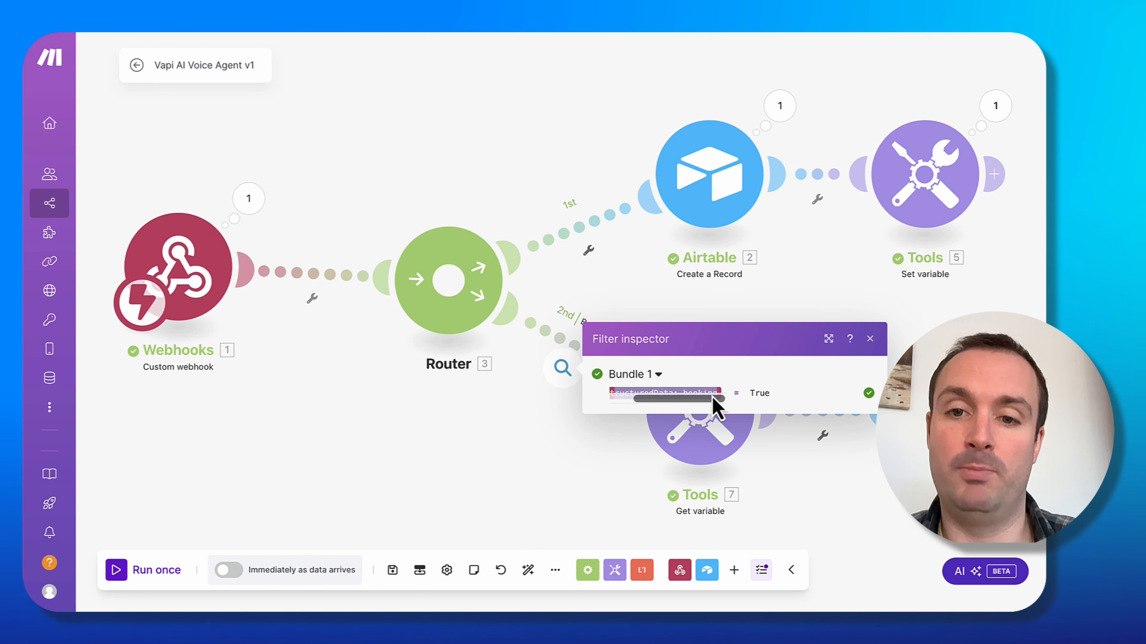
left_click(494, 451)
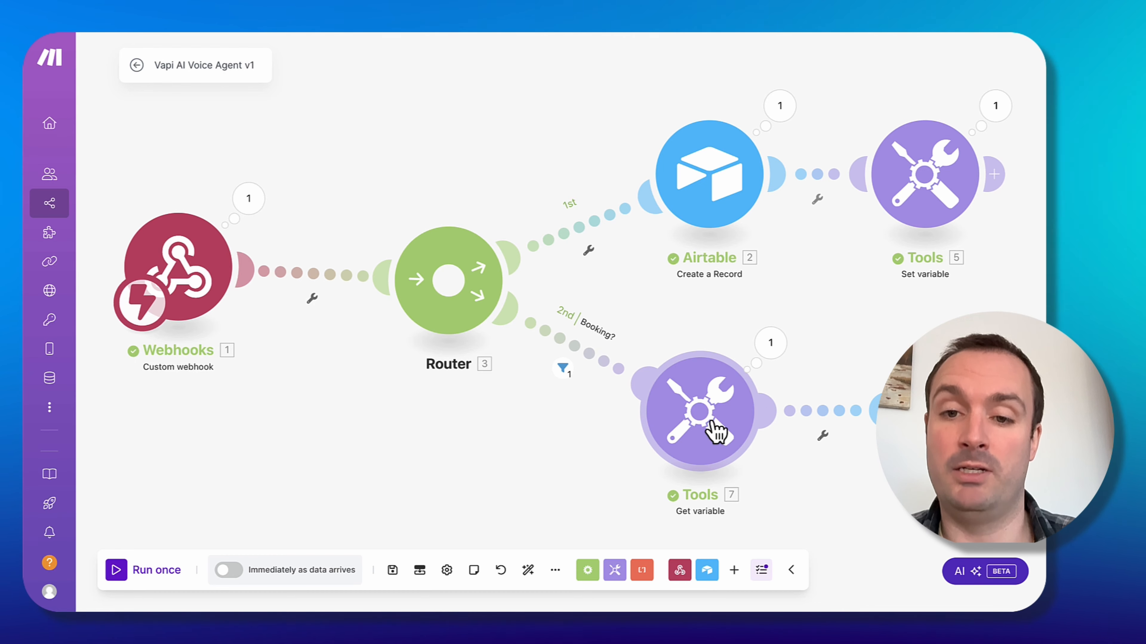
Inspect the run output of the Get variable module and the booking Airtable Create a Record module, expanding its Calls array.
left_click(769, 344)
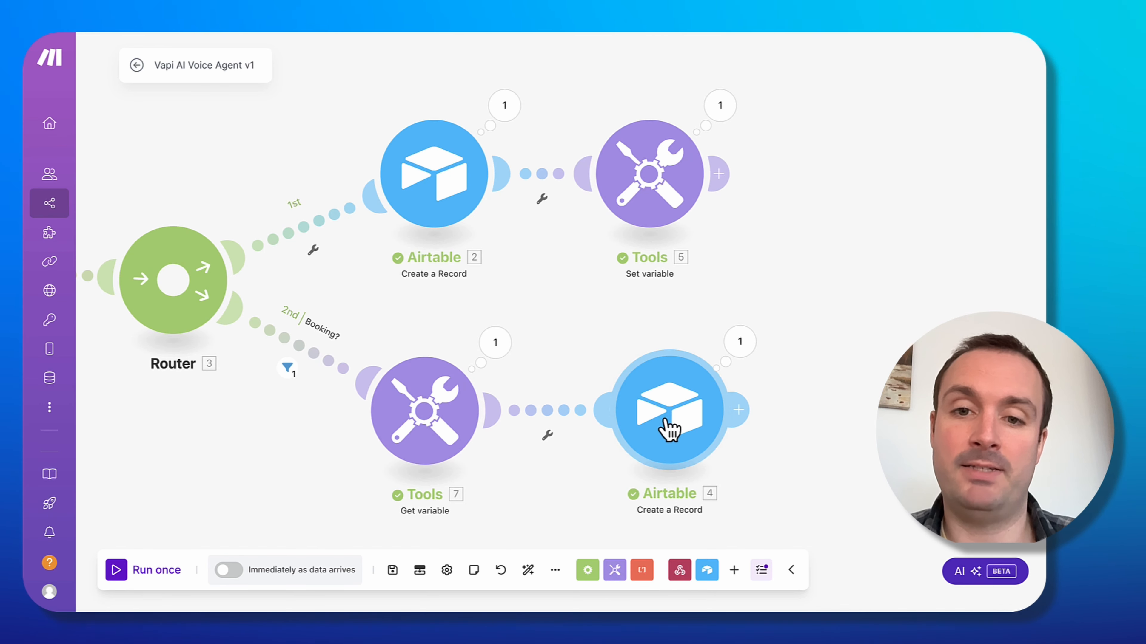
left_click(739, 342)
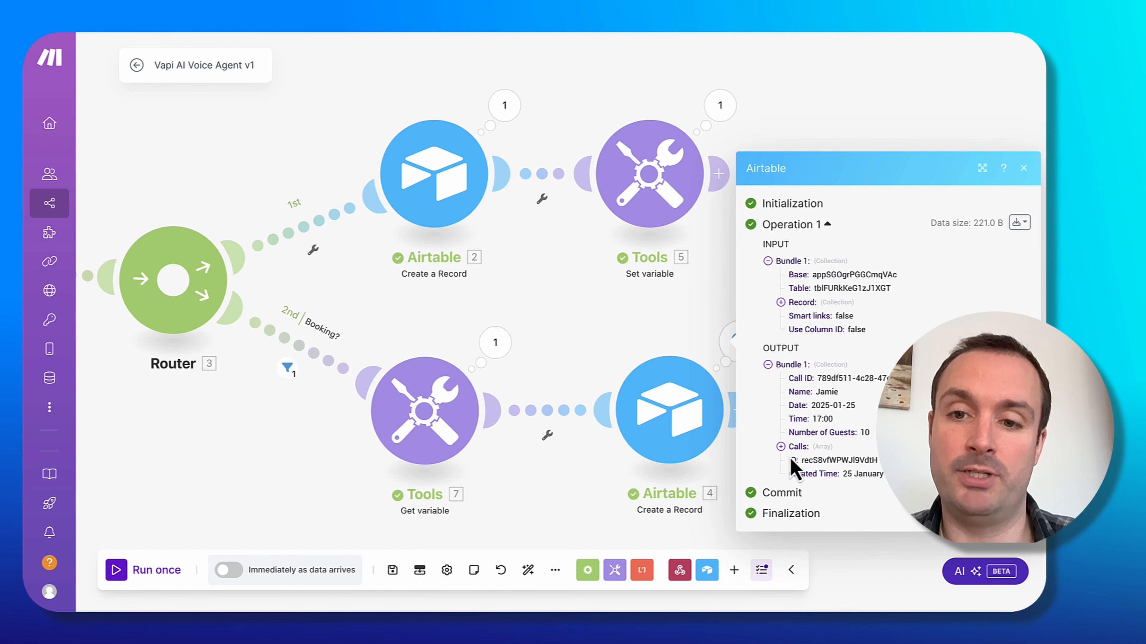
left_click(796, 446)
left_click_drag(803, 453, 879, 453)
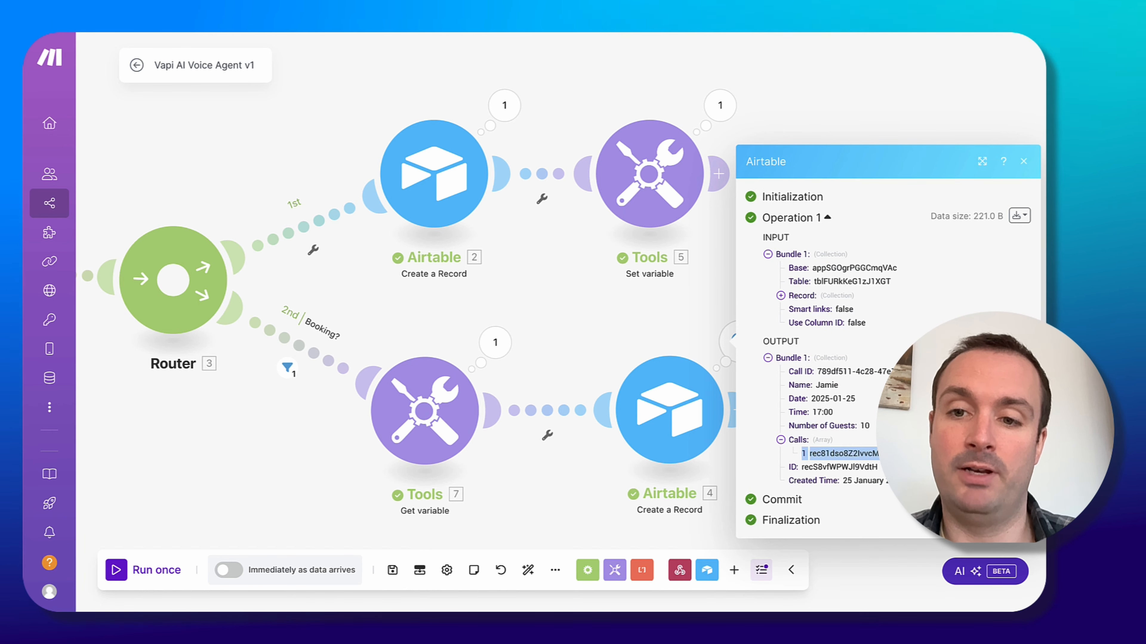
left_click(879, 453)
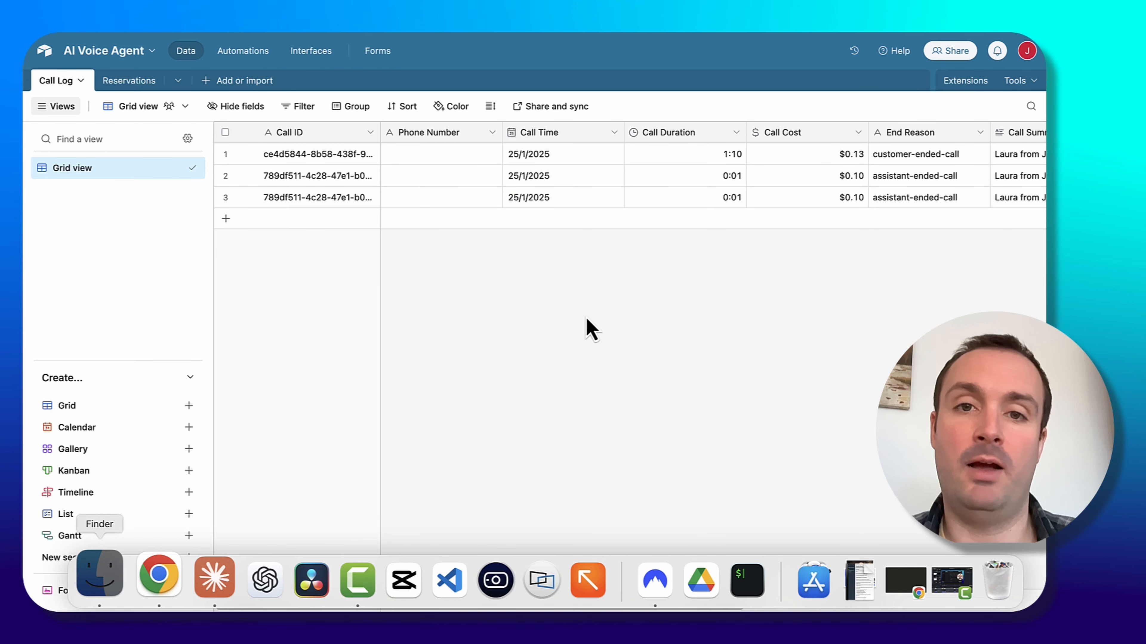
Review the Call Log table's Reservations column and open the linked reservation record, then close it.
mouse_move(515, 306)
left_mouse_down()
mouse_move(897, 228)
mouse_move(906, 205)
left_mouse_up()
scroll(670, 379, "right", 10)
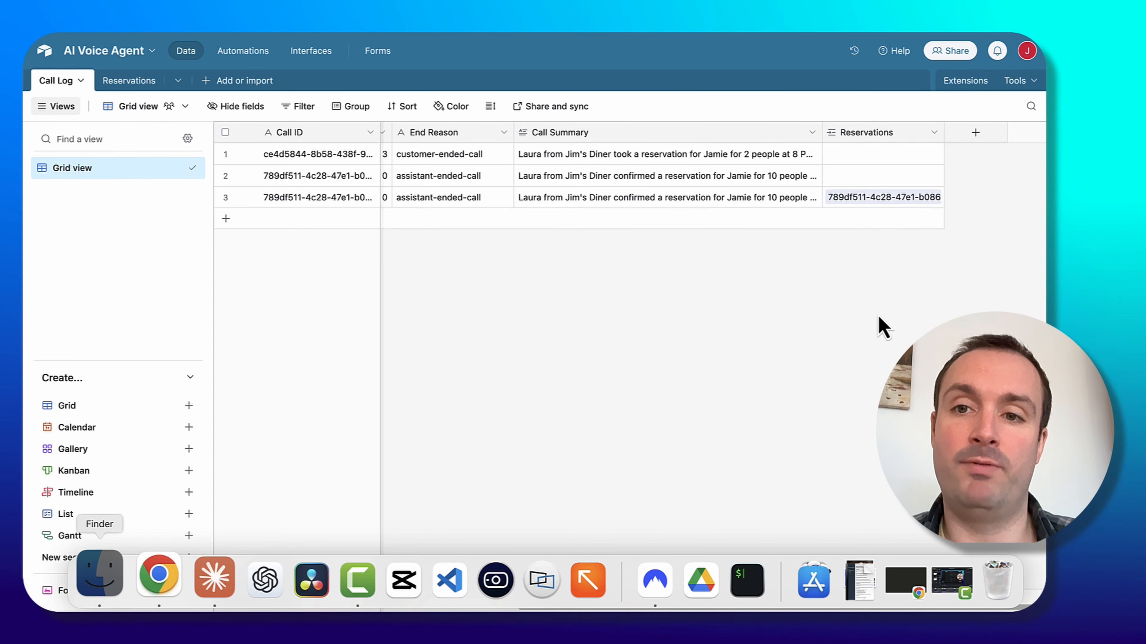
left_click_drag(871, 256, 938, 202)
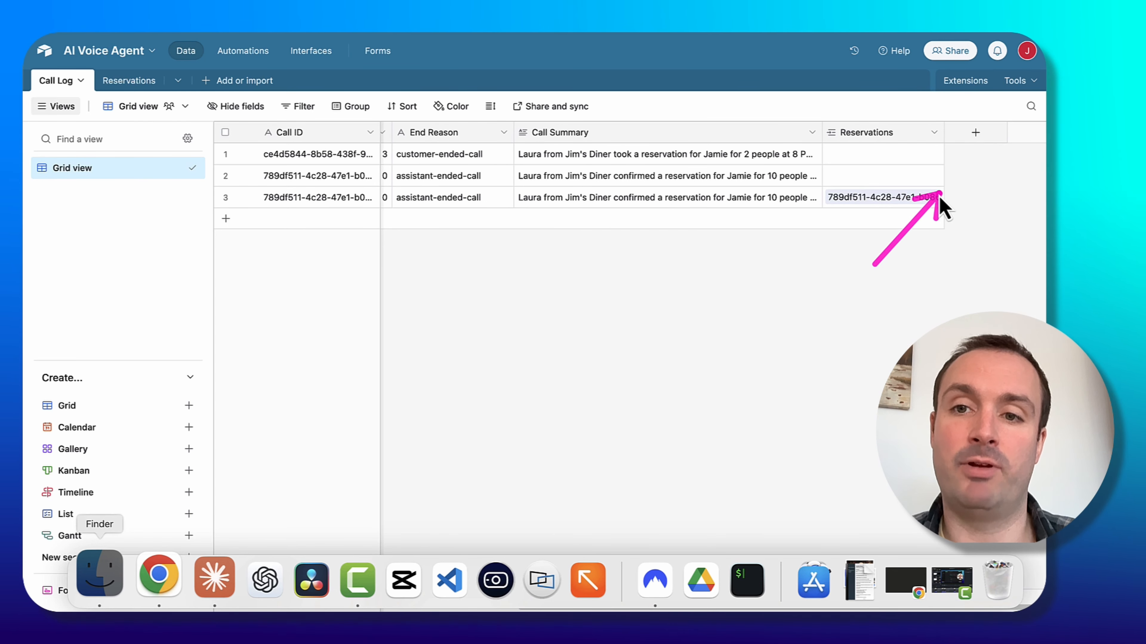
left_click(886, 198)
left_click(875, 197)
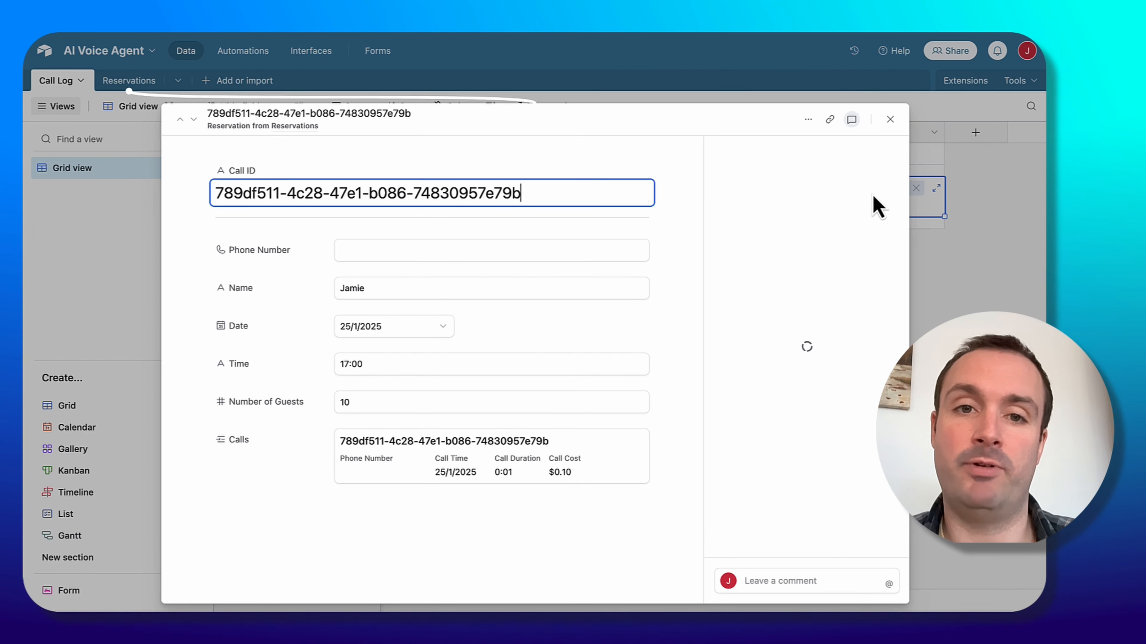
left_click(890, 121)
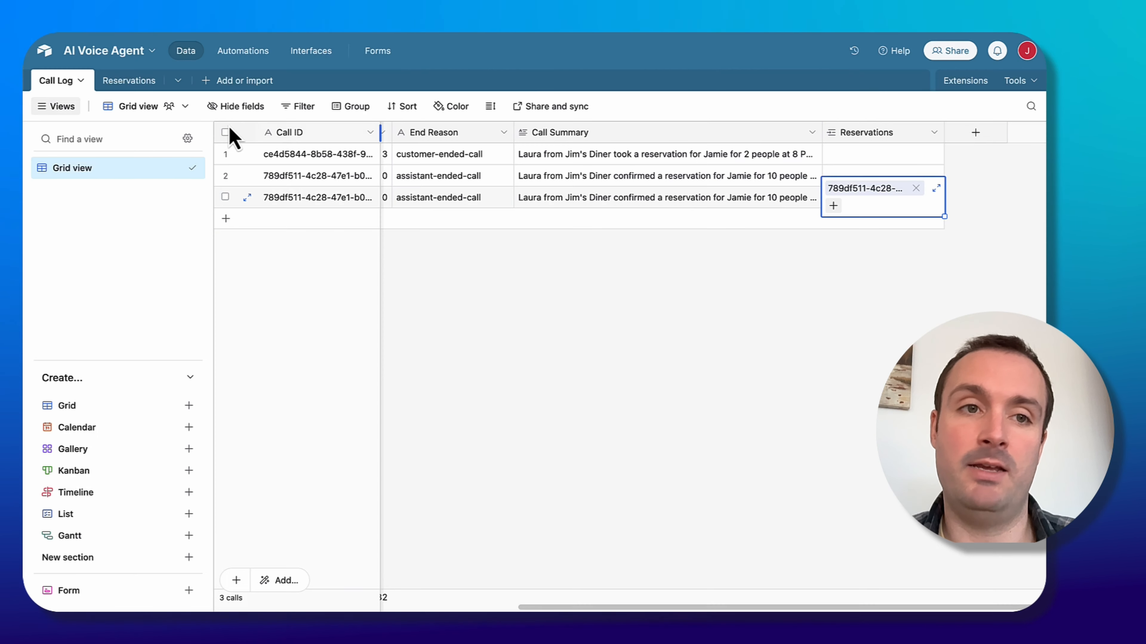
Review the new record in the Reservations table, checking its date, time, guests and linked call.
left_click(128, 84)
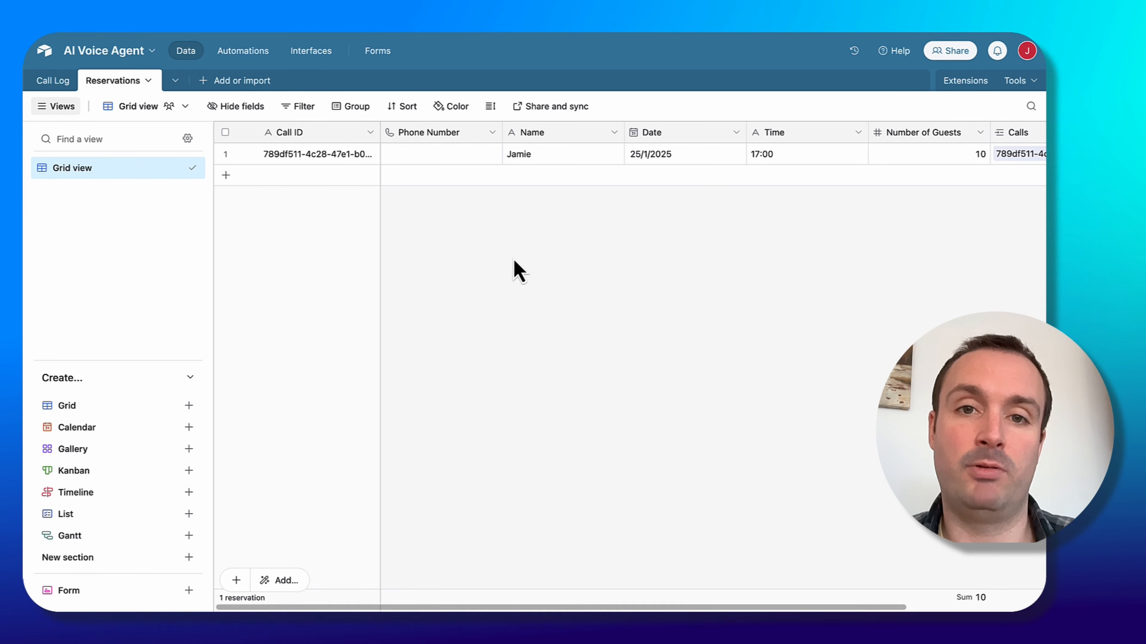
left_click_drag(518, 264, 519, 185)
left_click_drag(653, 256, 652, 172)
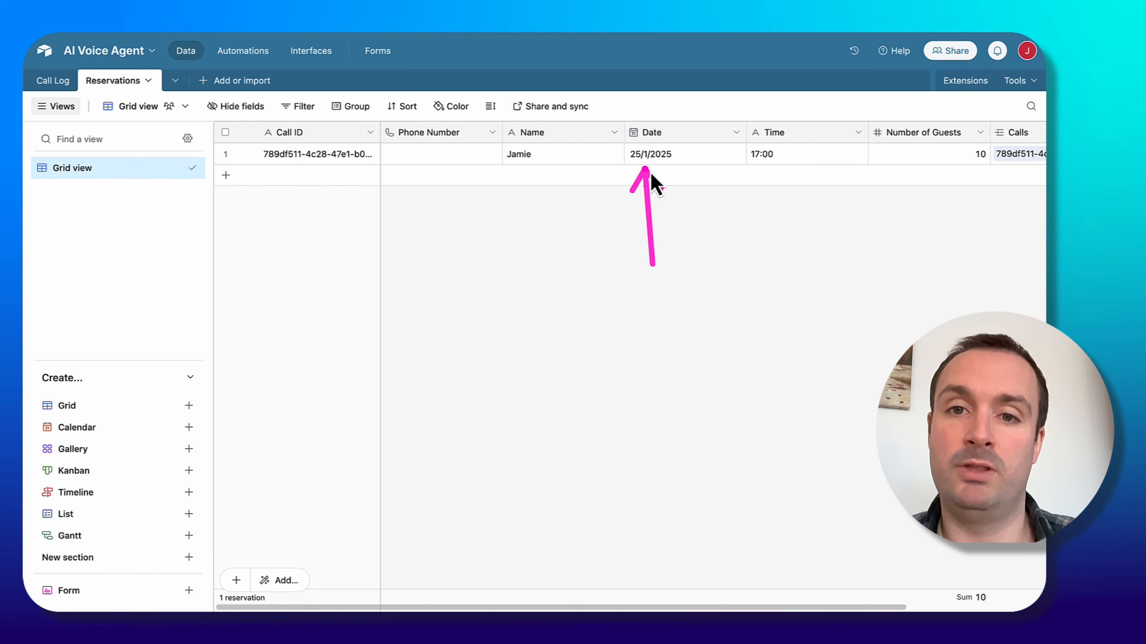
left_click_drag(765, 225, 767, 183)
scroll(768, 186, "right", 5)
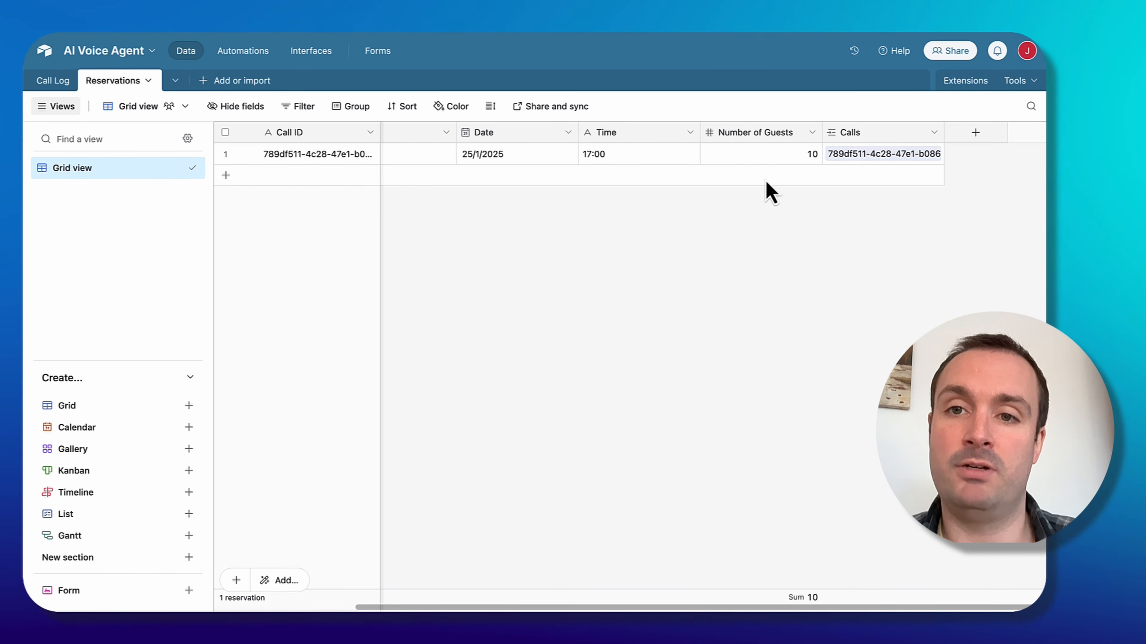
mouse_move(773, 236)
left_mouse_down()
mouse_move(774, 225)
mouse_move(898, 195)
left_mouse_up()
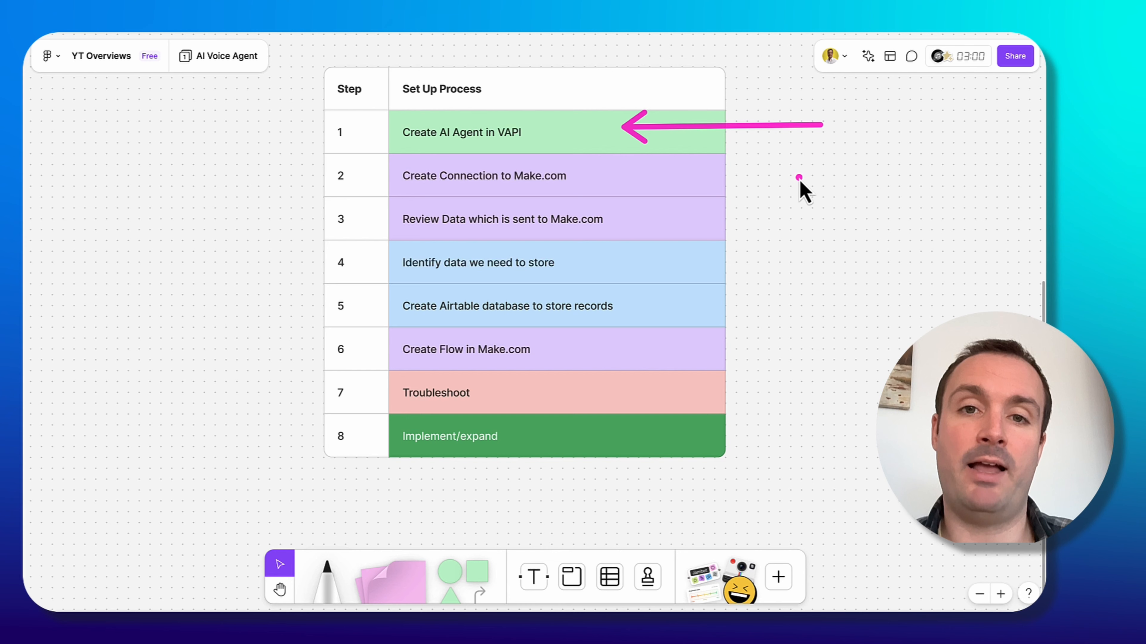
left_click_drag(700, 183, 632, 184)
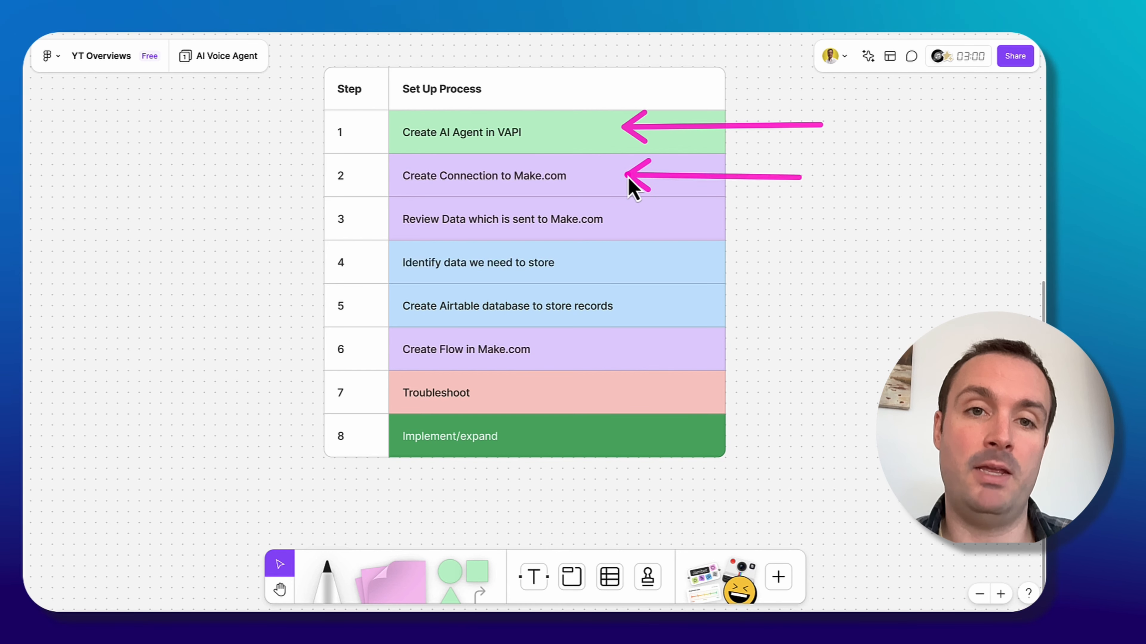
left_click_drag(812, 228, 643, 227)
left_click_drag(819, 273, 643, 270)
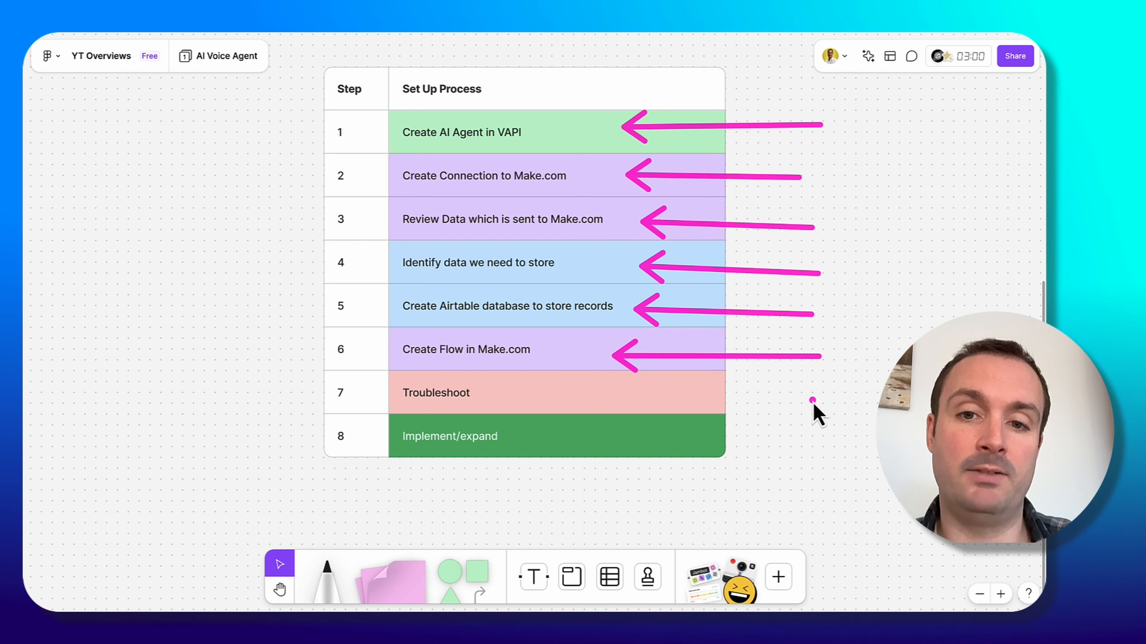
left_click_drag(814, 400, 613, 403)
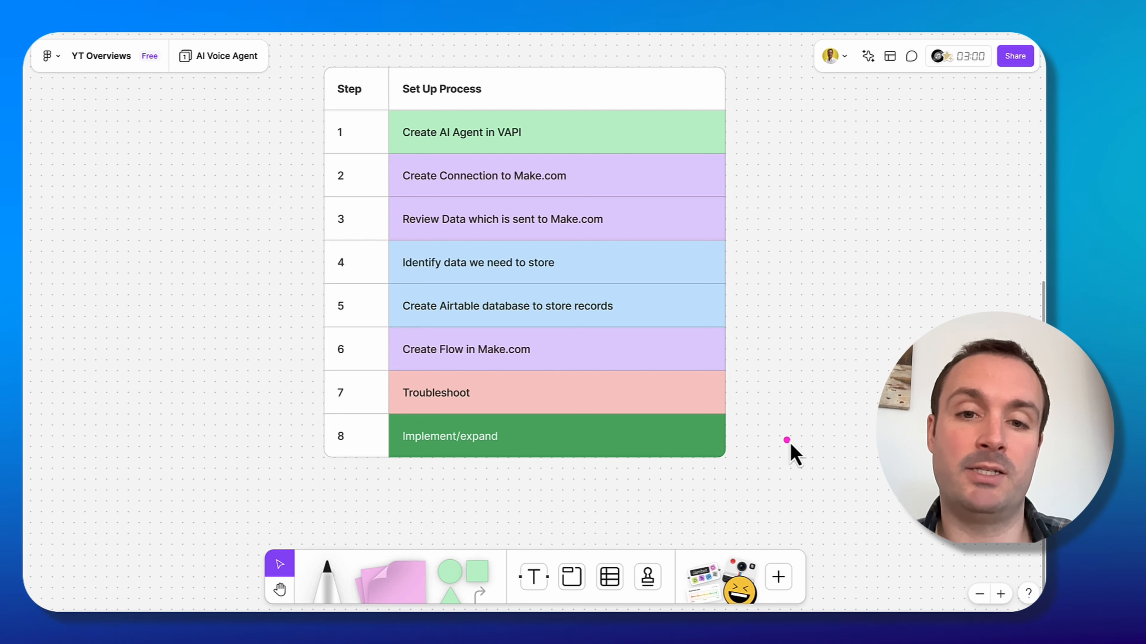
mouse_move(789, 441)
left_mouse_down()
mouse_move(393, 452)
mouse_move(516, 436)
left_mouse_up()
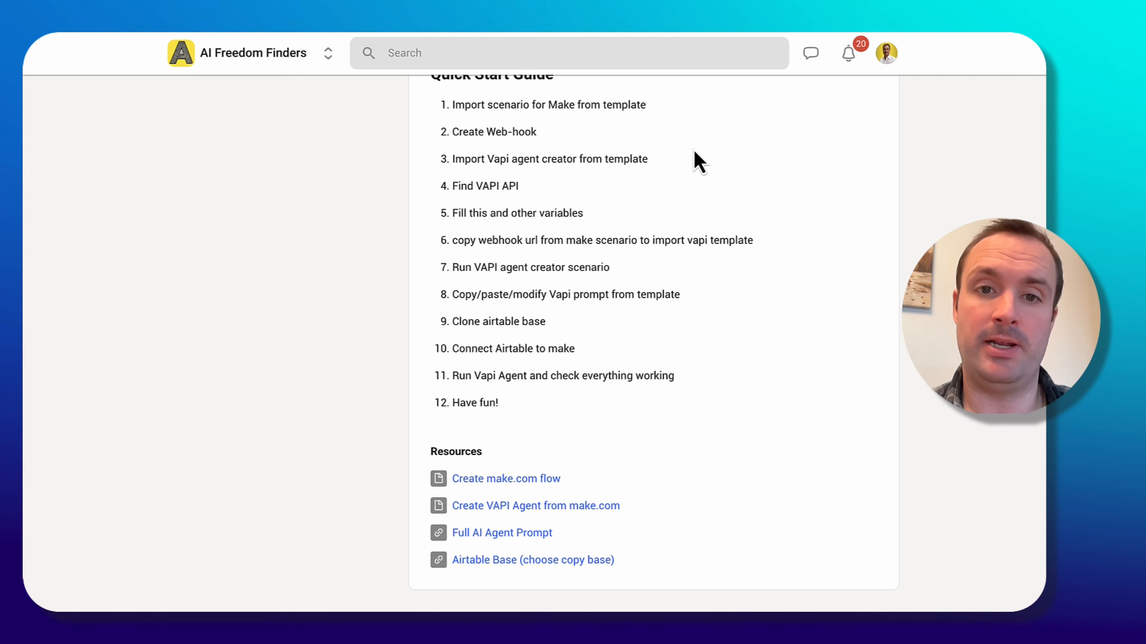
left_click_drag(896, 142, 685, 140)
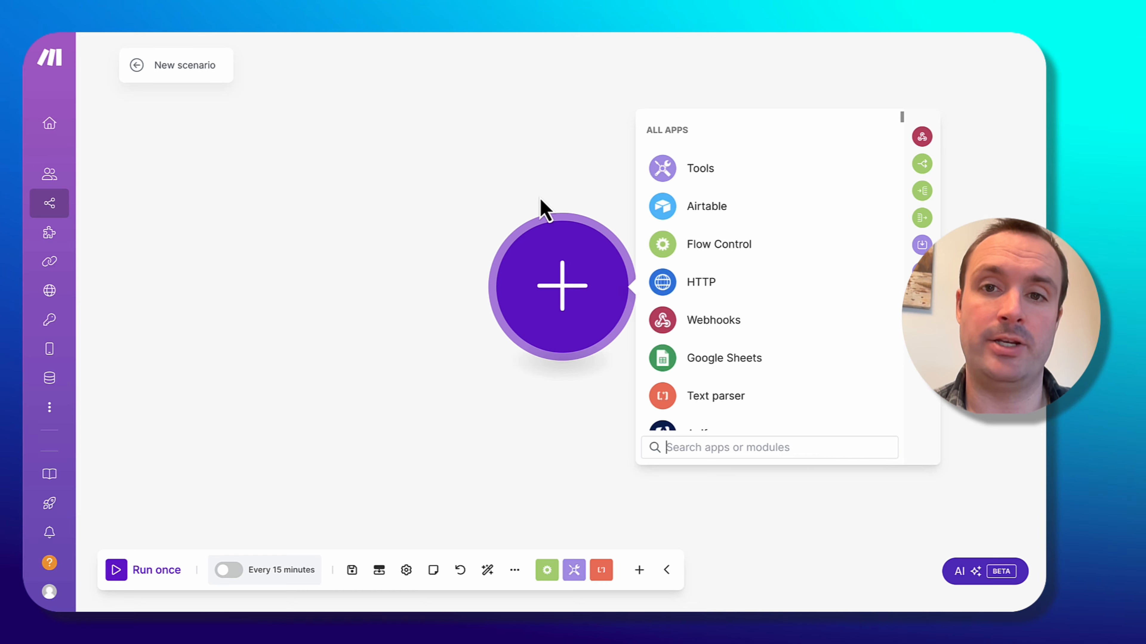
Import the blueprint file 1. VAPI AI Agent Make Flow.json into a new scenario.
left_click(515, 574)
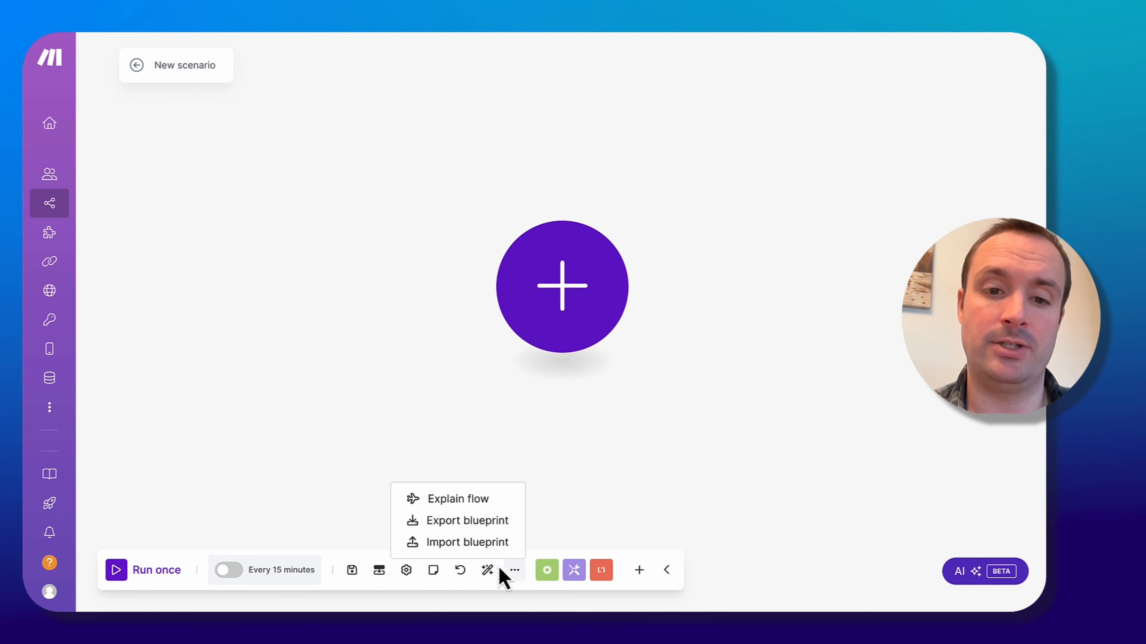
left_click(497, 543)
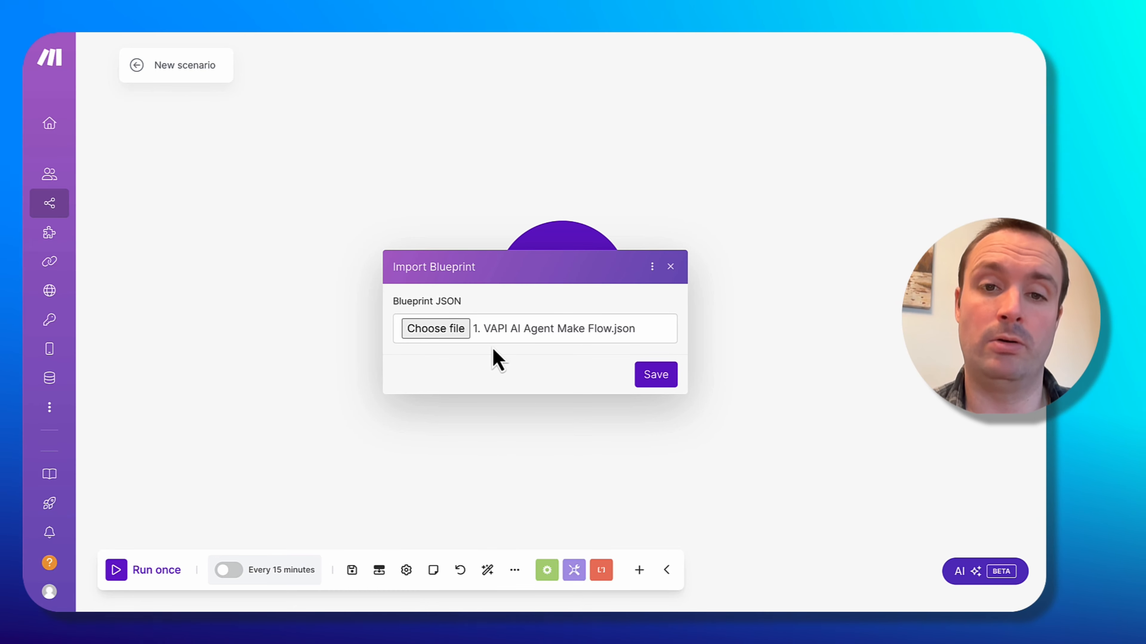
left_click(661, 381)
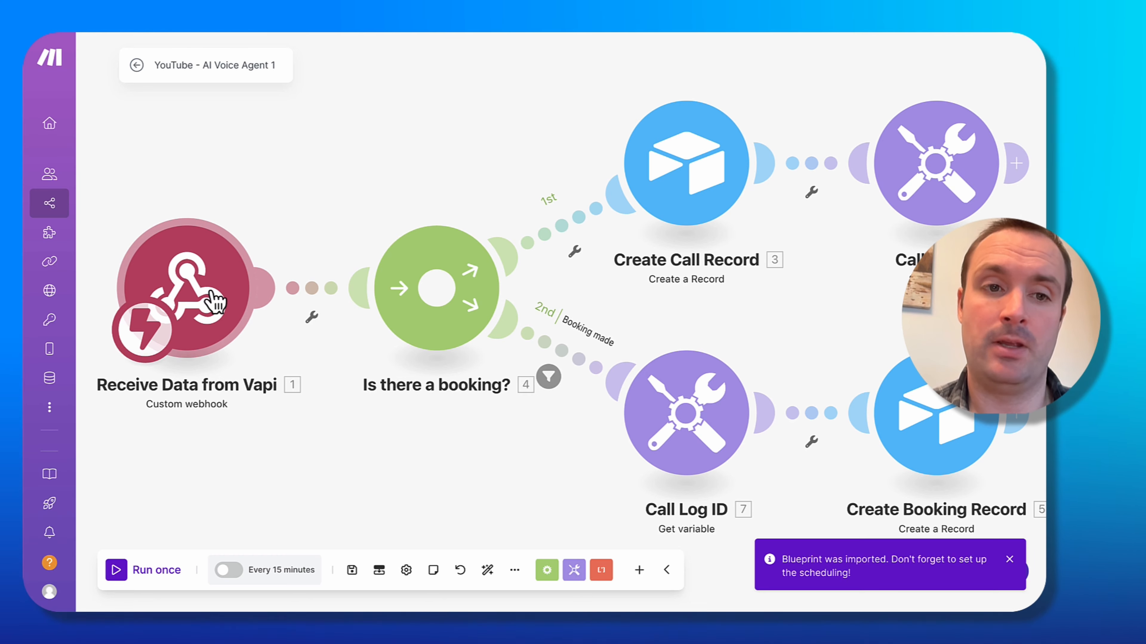
Add and save a new webhook named My gateway-webhook webhook in the Receive Data from Vapi module.
left_click(216, 301)
left_click(542, 286)
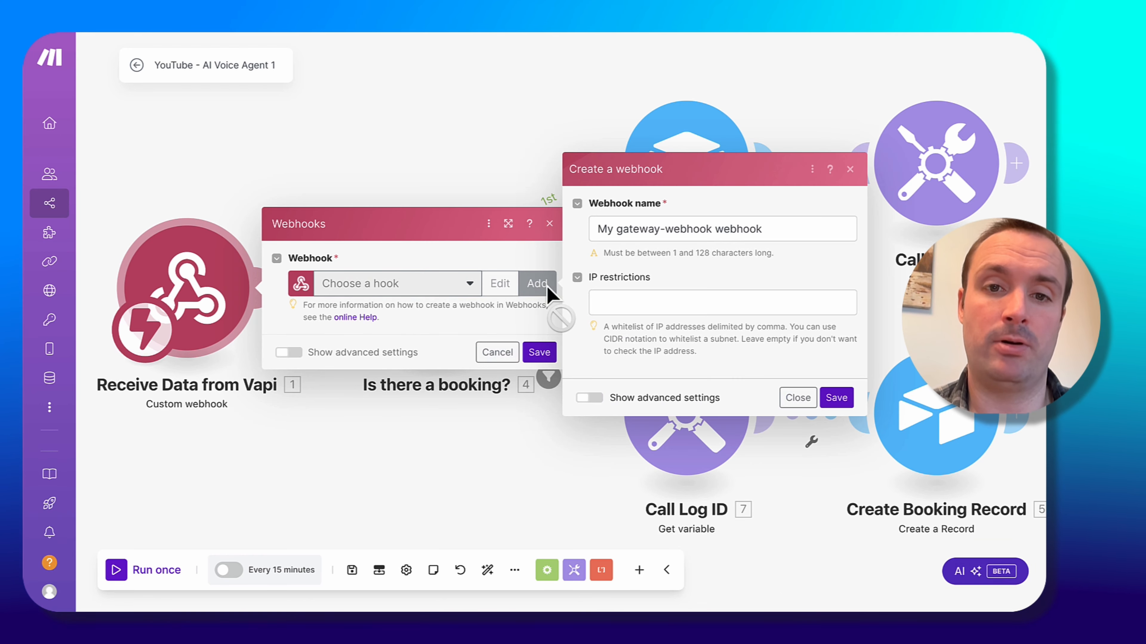
left_click(836, 397)
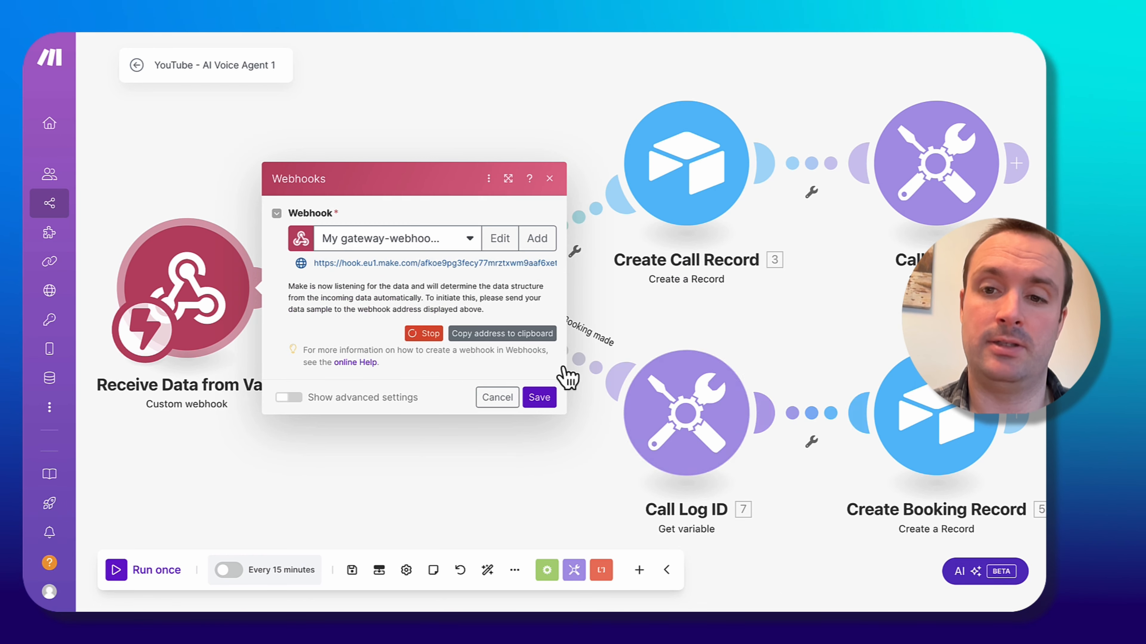
left_click(509, 336)
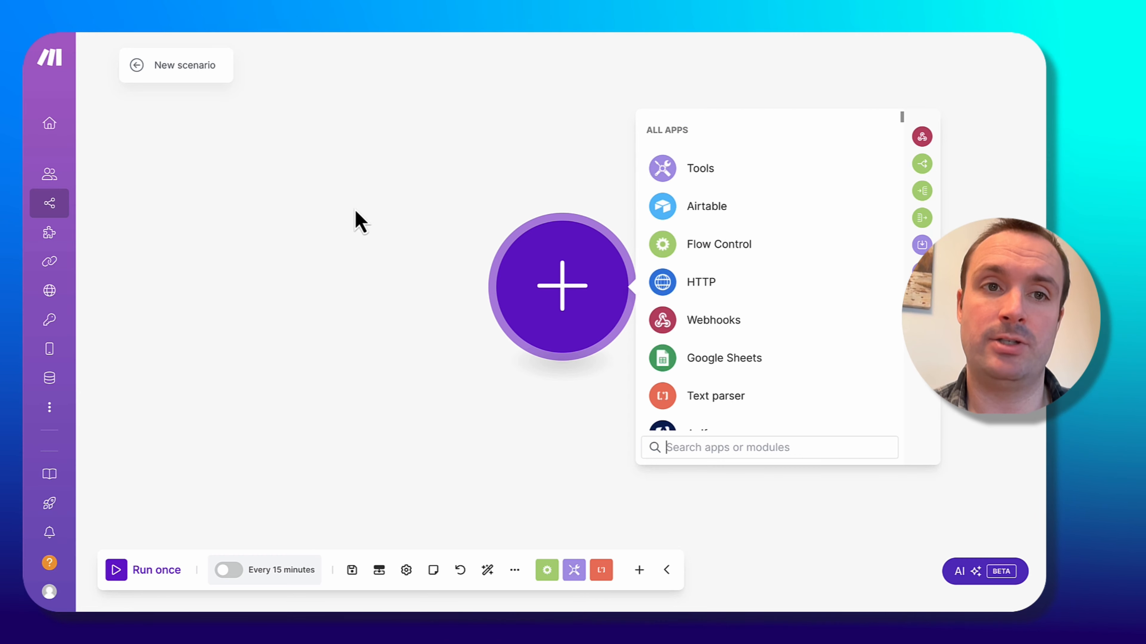
Import the blueprint file 2. Create VAPI Agent from Make.json into another new scenario.
left_click(515, 571)
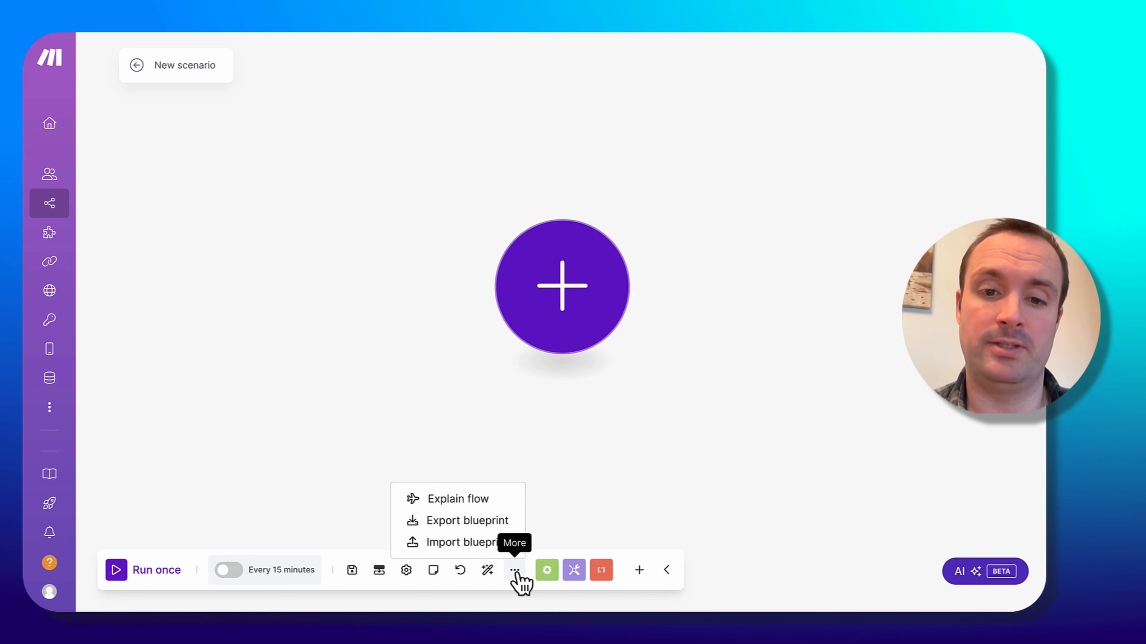
left_click(460, 544)
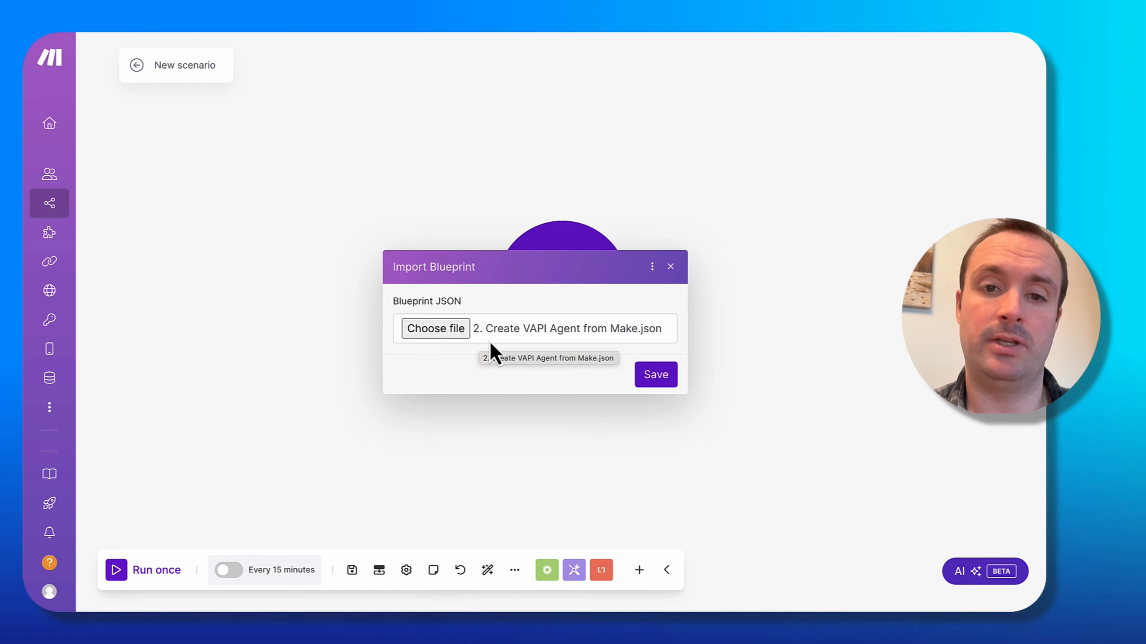
left_click(660, 383)
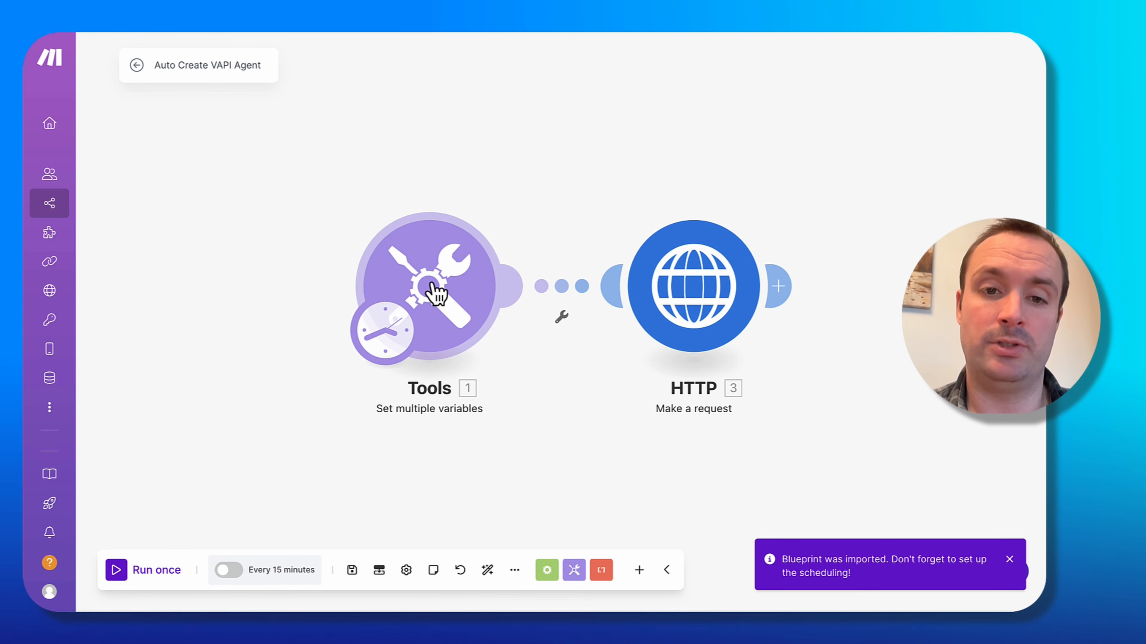
Replace the Make Webhook variable value in the Tools module with the pasted webhook URL and save.
left_click(435, 292)
scroll(602, 383, "down", 3)
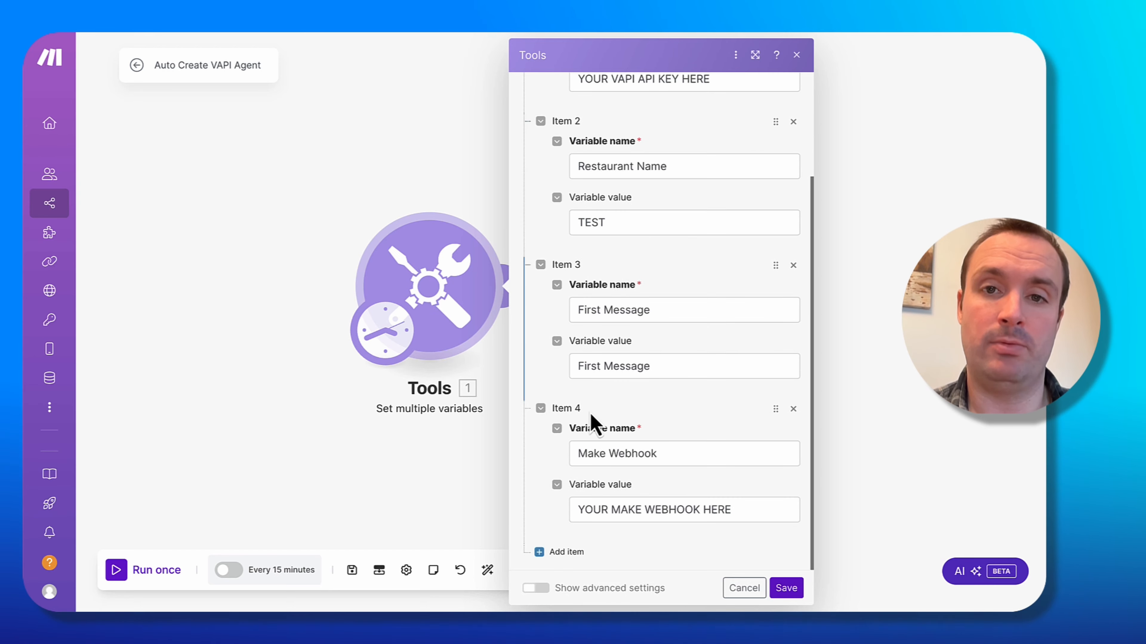
left_click(757, 508)
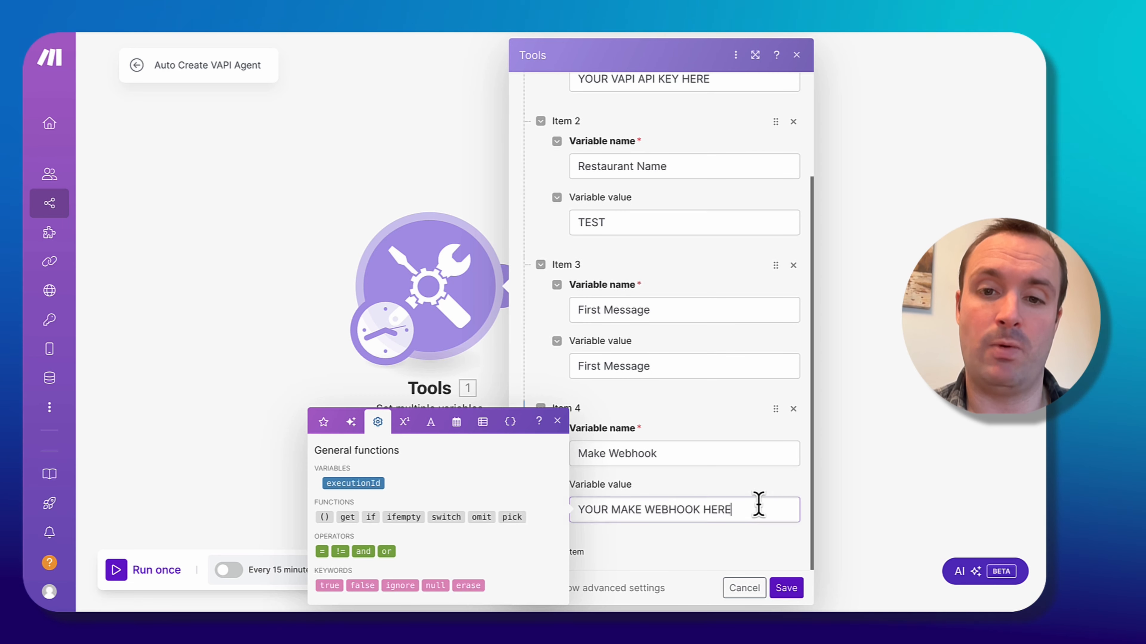
key("ctrl+a")
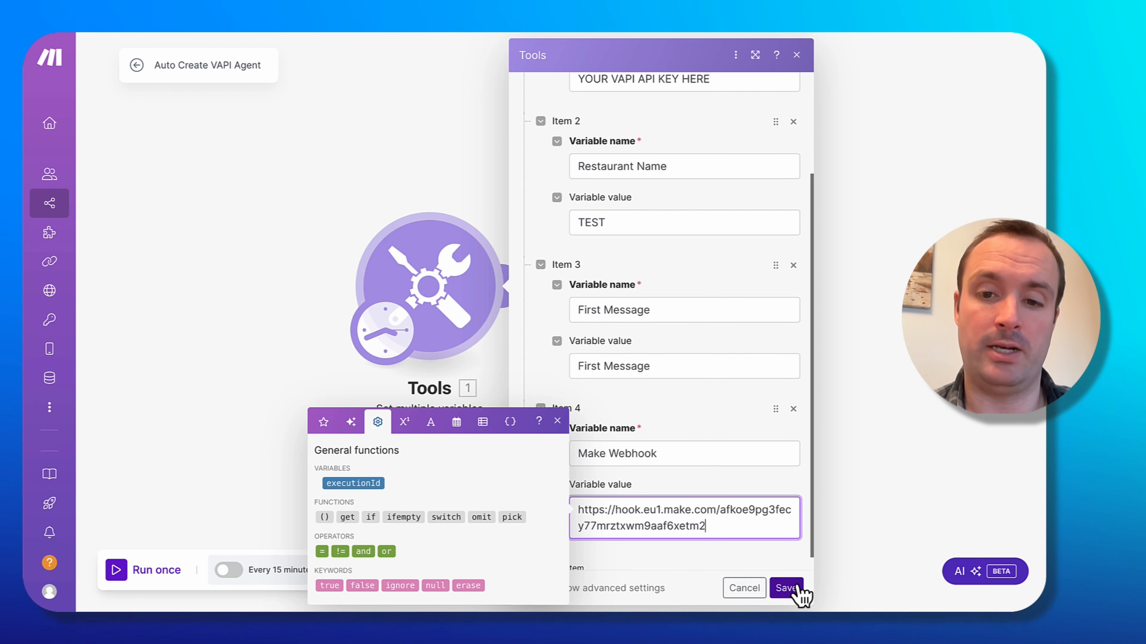
left_click(793, 588)
Reopen the Tools module and locate the private API key on the Vapi Demo organisation's API Keys page.
left_click(457, 283)
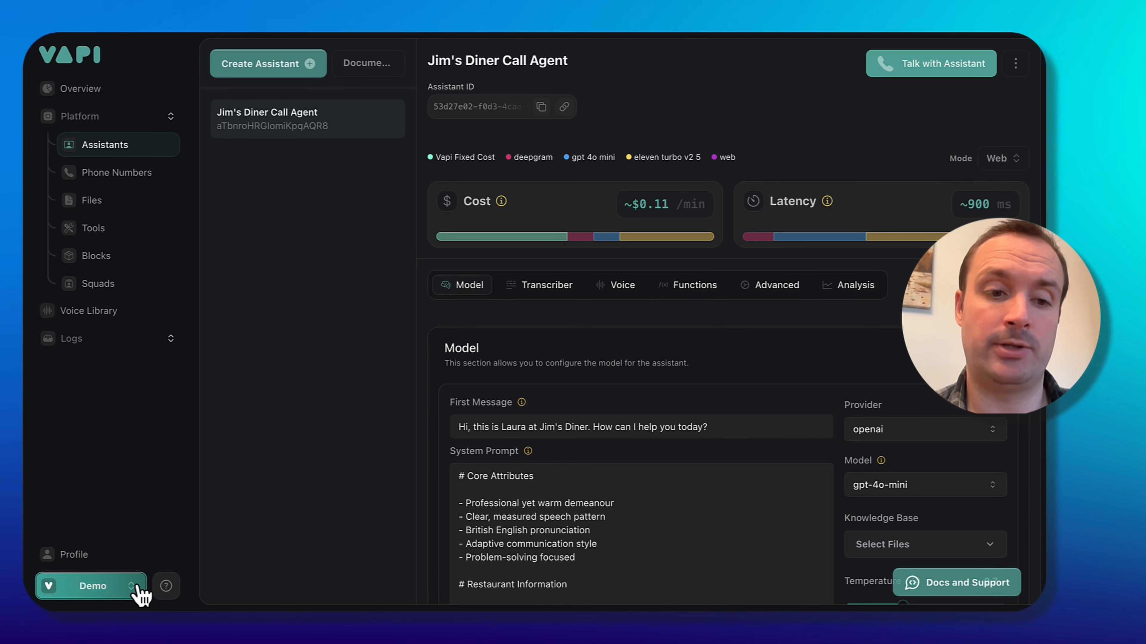
left_click(136, 588)
left_click(115, 469)
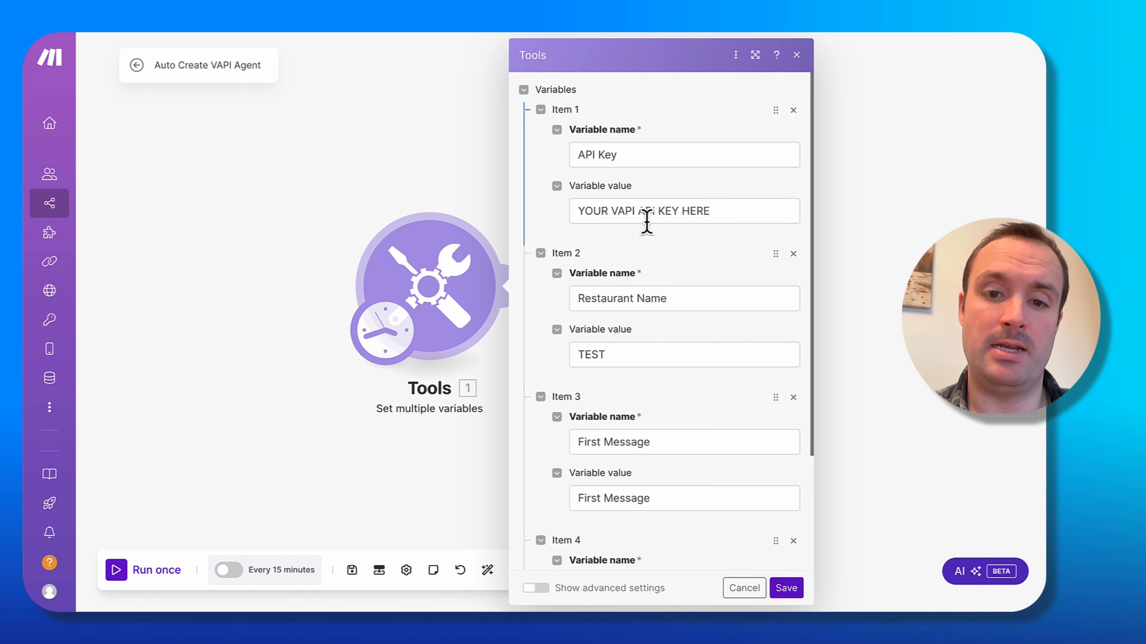
left_click_drag(740, 211, 578, 212)
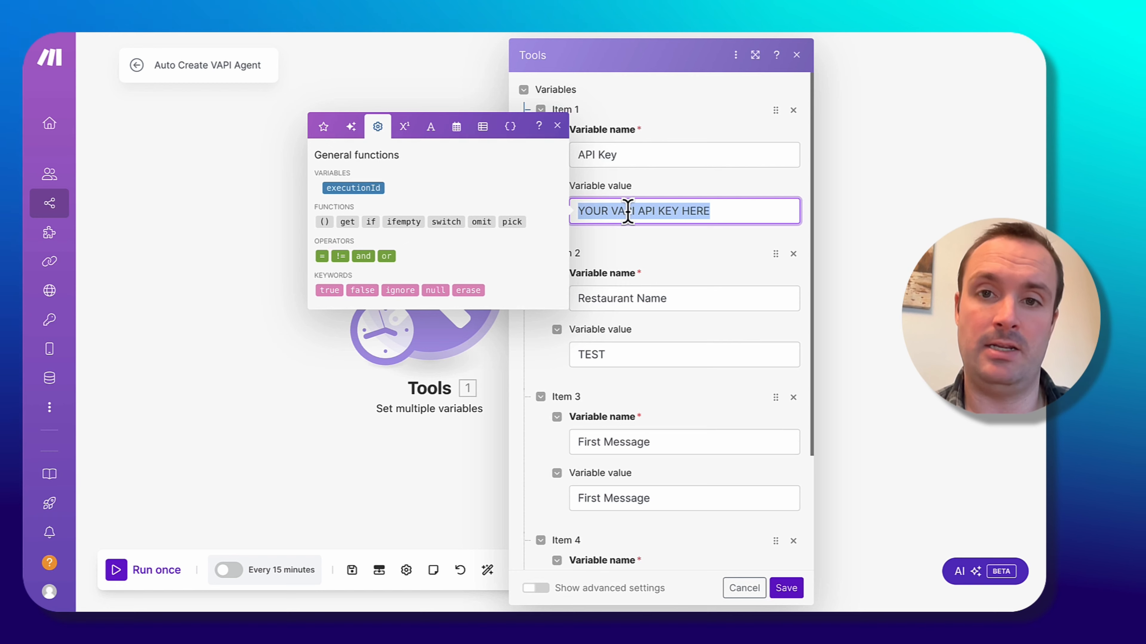
Review the API Key, Restaurant Name and First Message variable values in the Tools module, then save the module.
left_click_drag(677, 355, 563, 361)
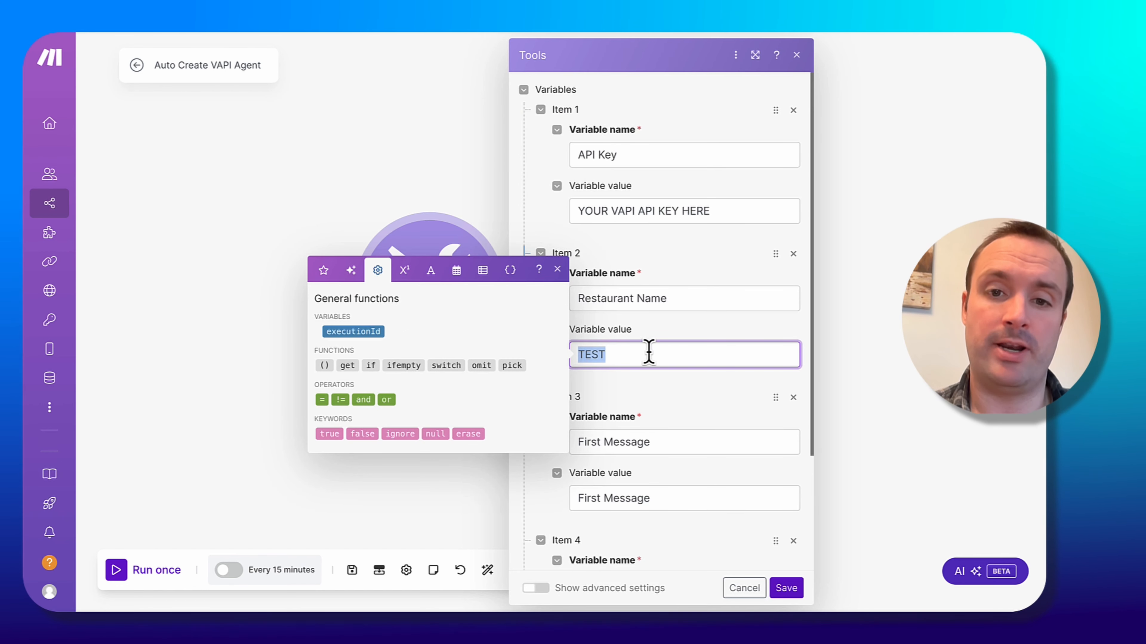
left_click(687, 338)
scroll(543, 417, "down", 3)
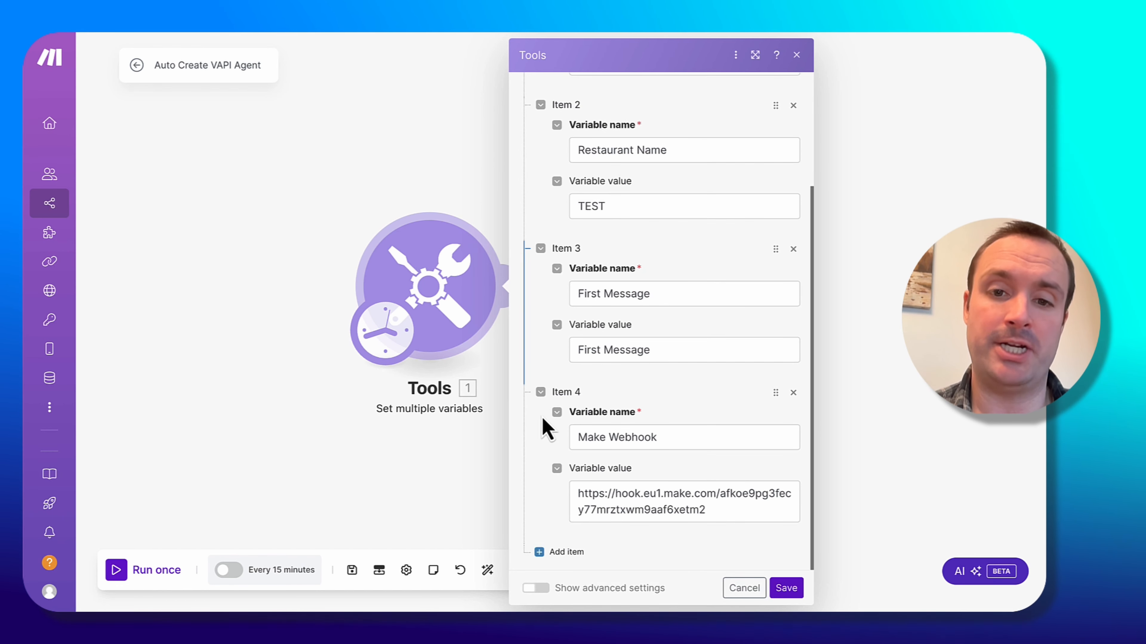
left_click(683, 356)
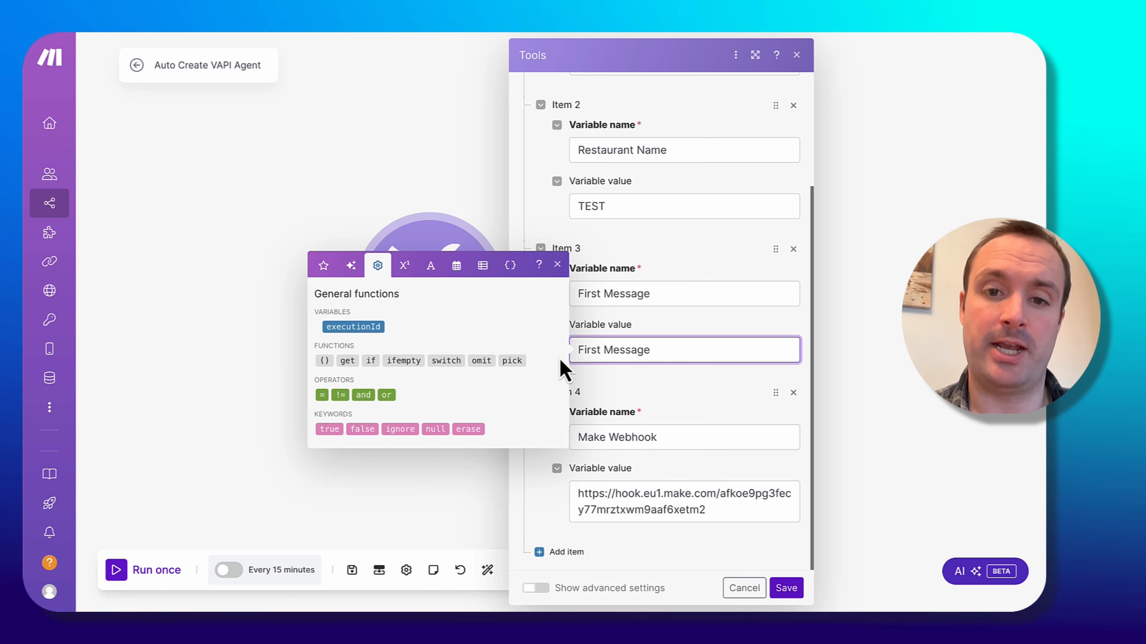
triple_click(568, 353)
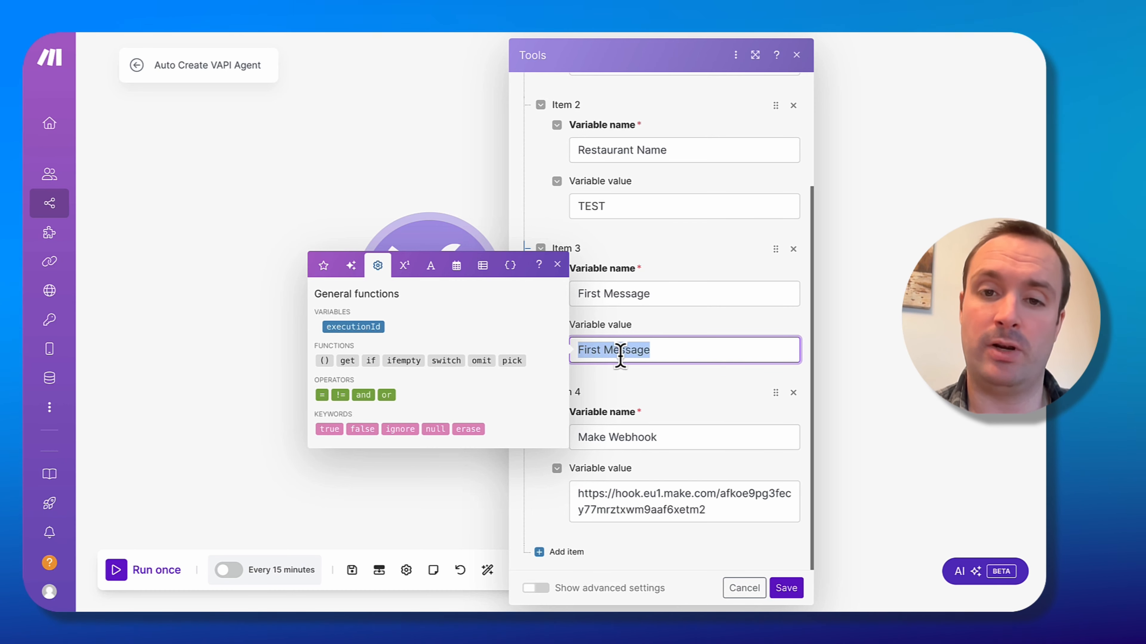
left_click(621, 385)
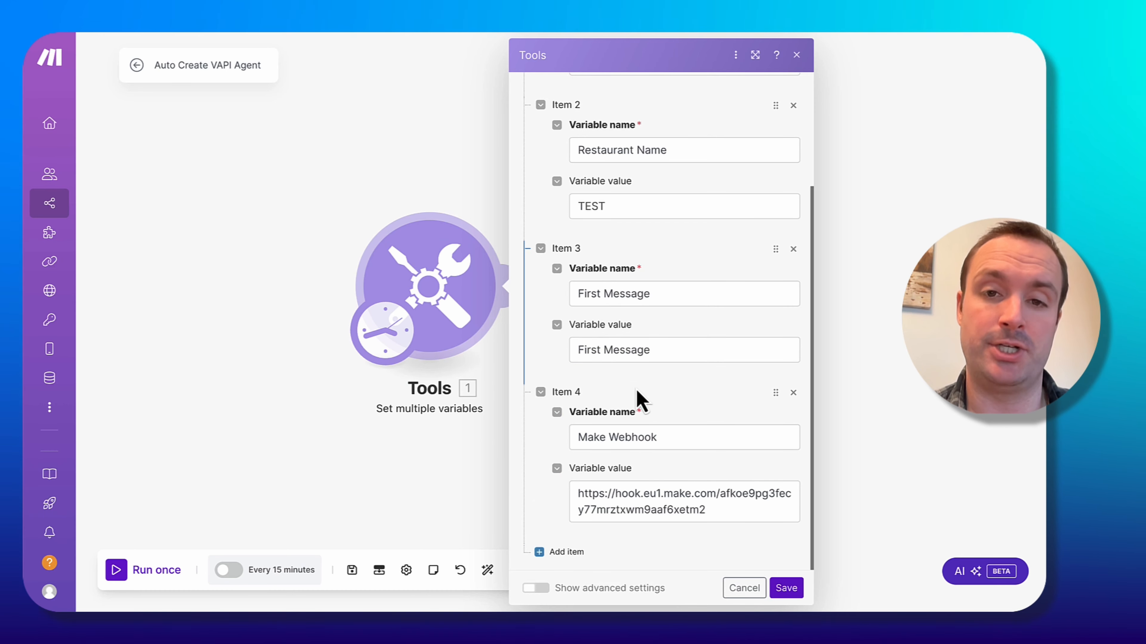
left_click(785, 591)
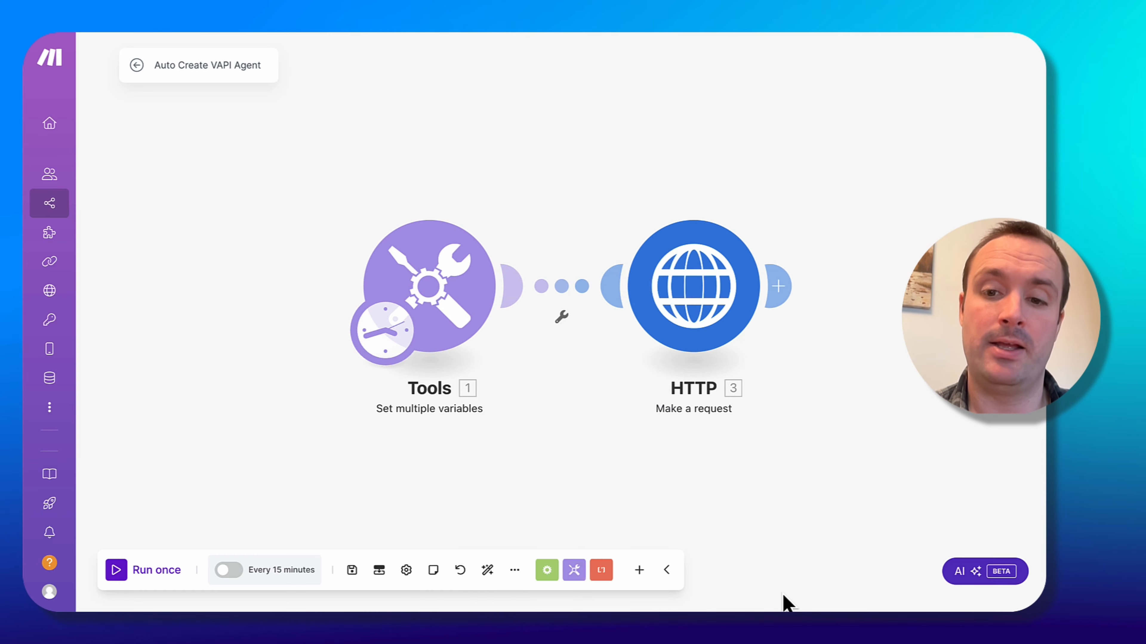
Run the Auto Create VAPI Agent scenario once and inspect the HTTP module's output data.
left_click(174, 570)
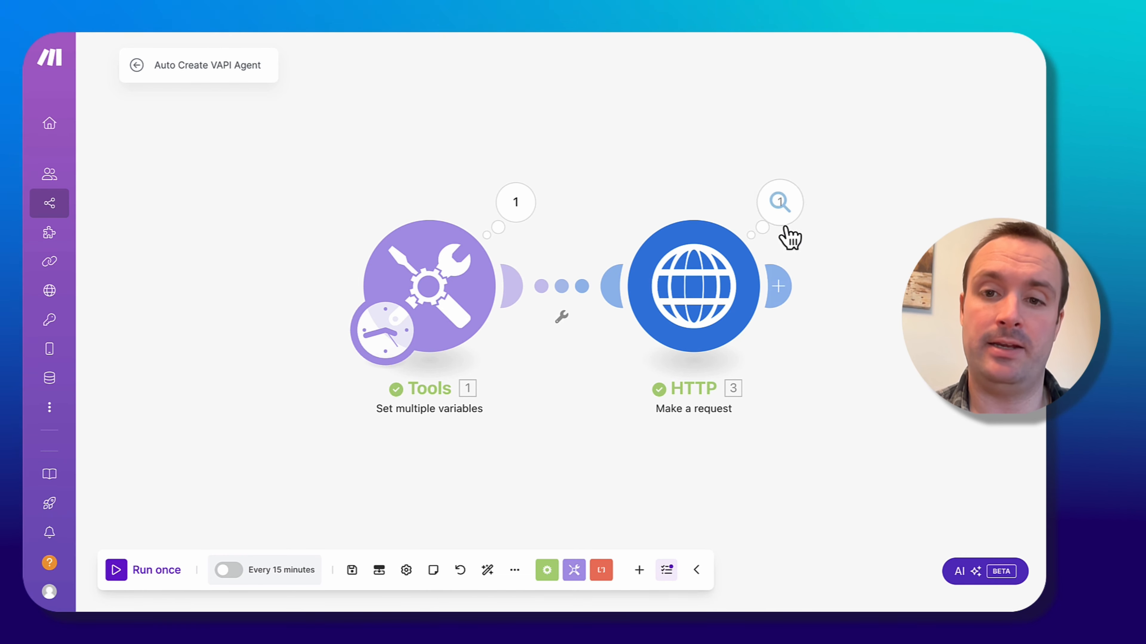
left_click(780, 203)
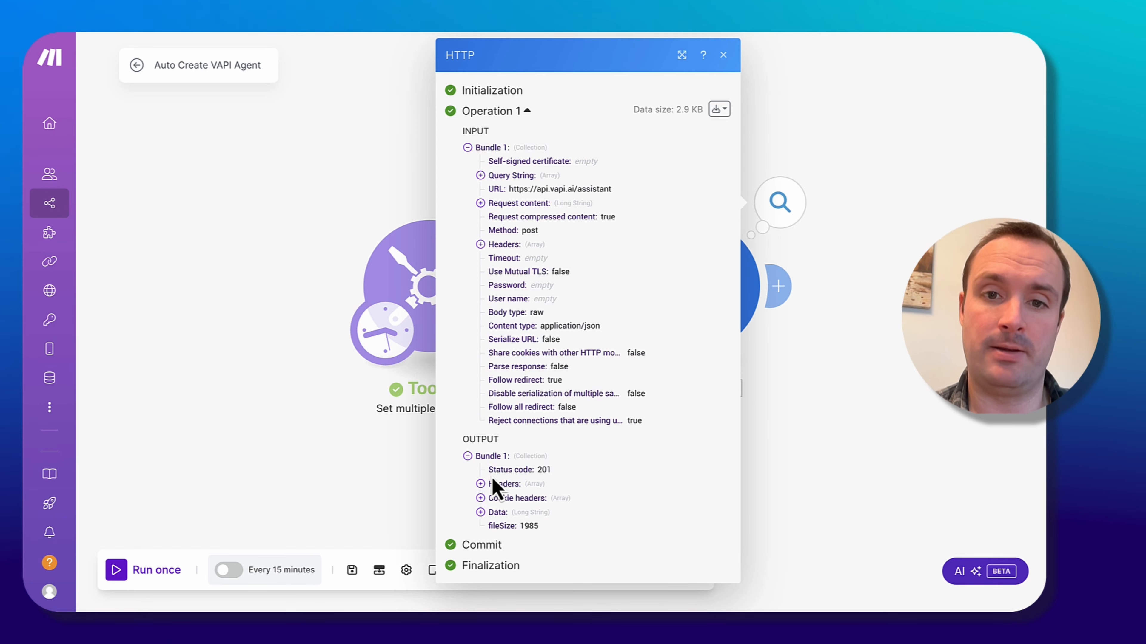
left_click_drag(490, 472, 559, 472)
left_click(481, 513)
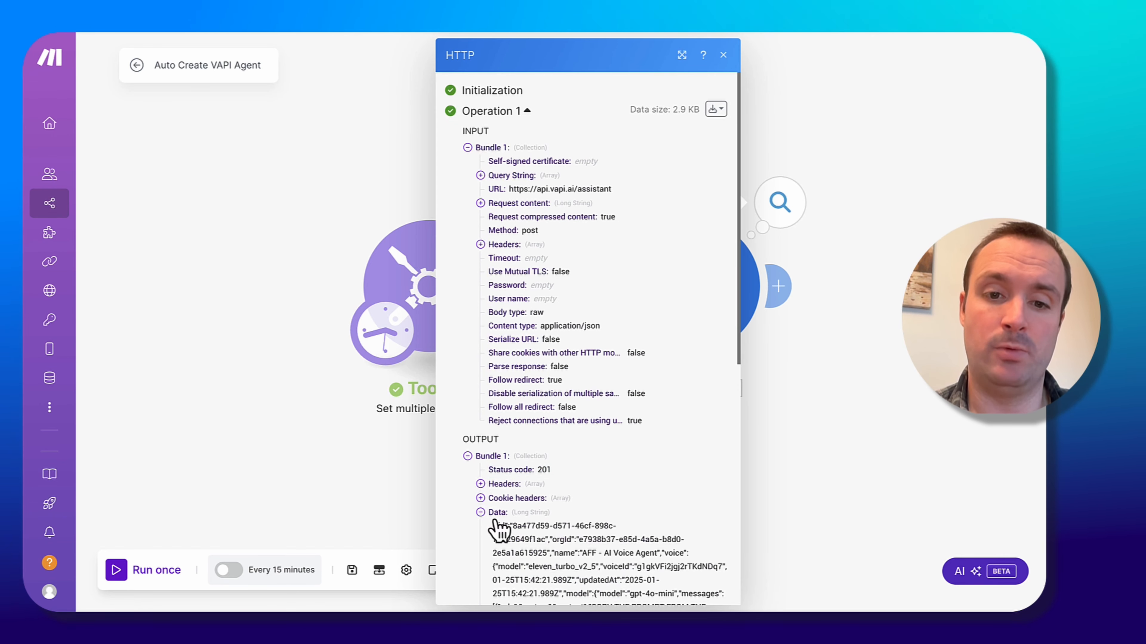
scroll(502, 527, "down", 4)
scroll(502, 527, "up", 4)
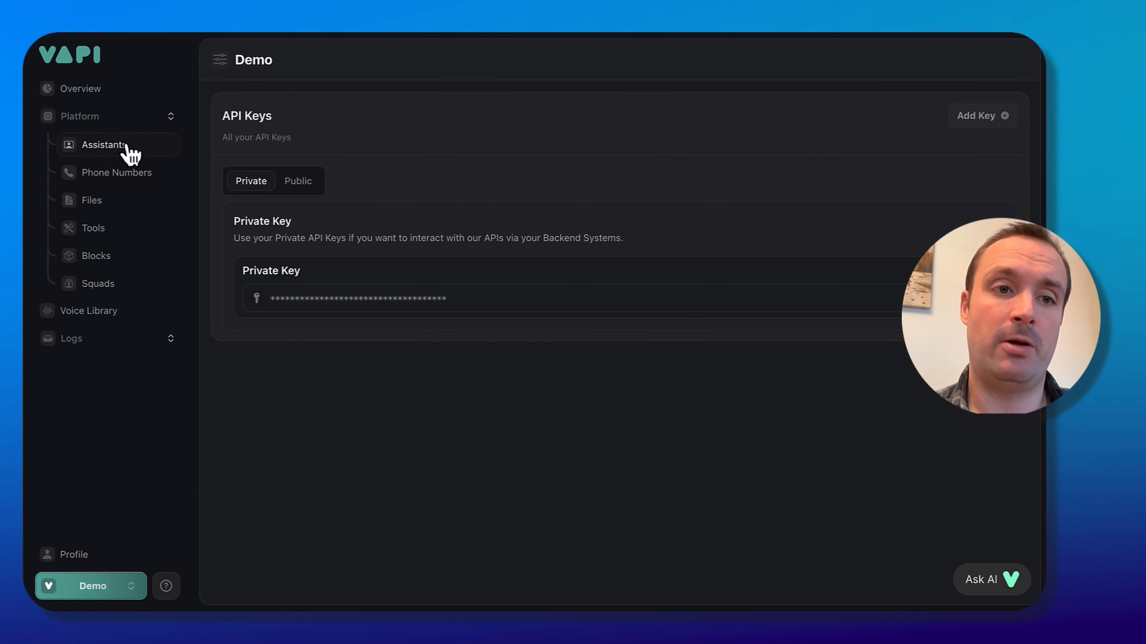
Open the new AFF - AI Voice Agent assistant in Vapi and examine its Advanced messaging settings.
right_click(126, 153)
left_click(92, 153)
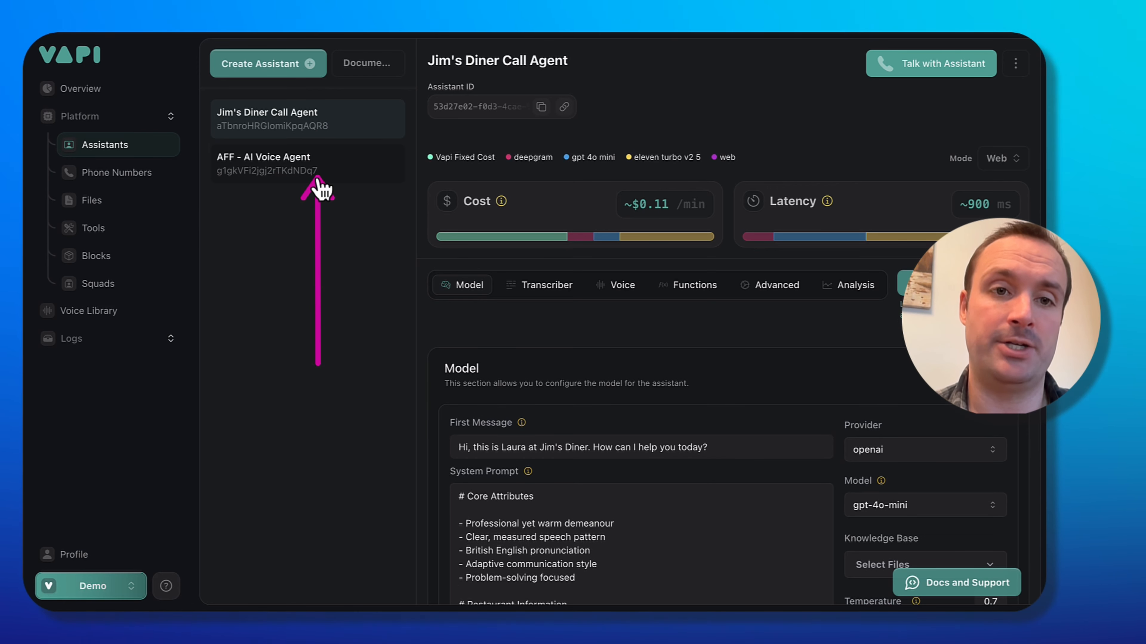
left_click(339, 183)
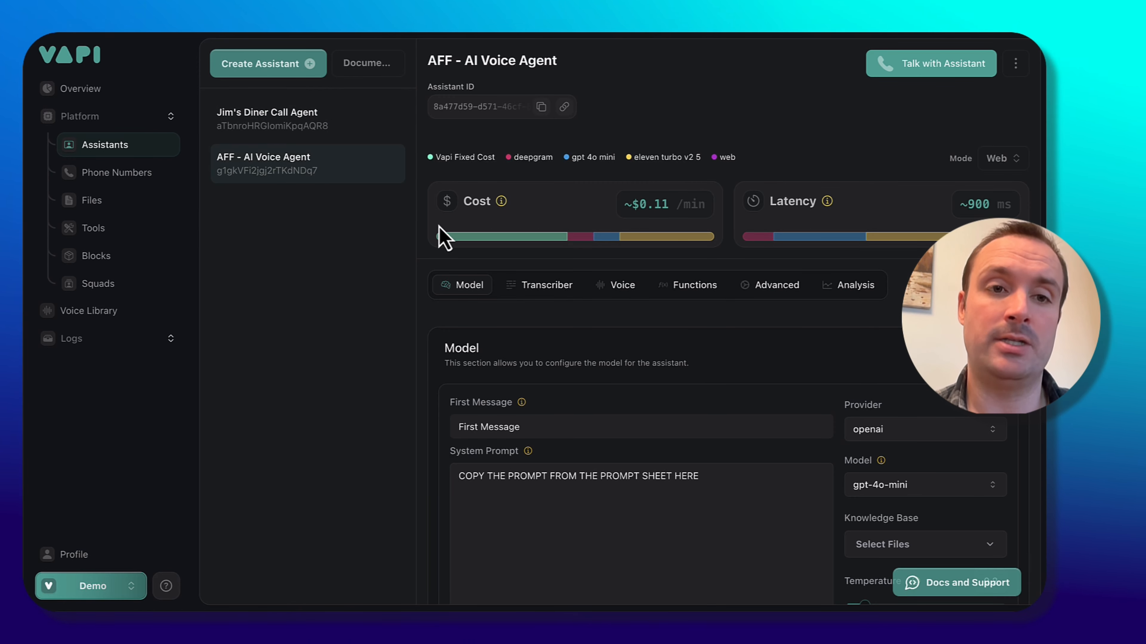
left_click(775, 288)
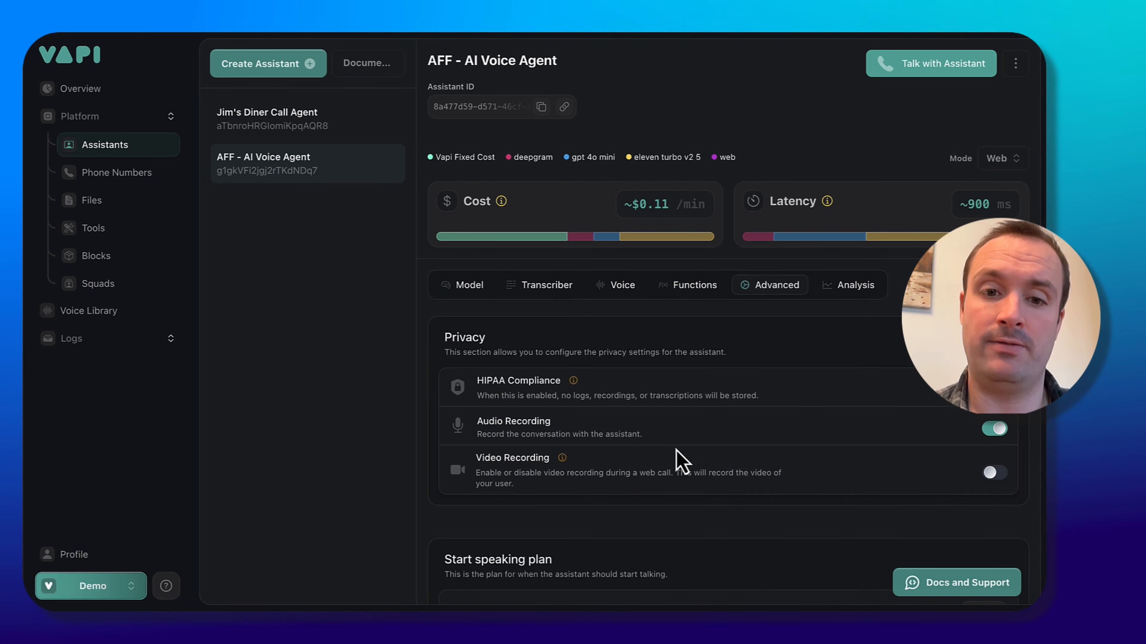
scroll(677, 463, "down", 10)
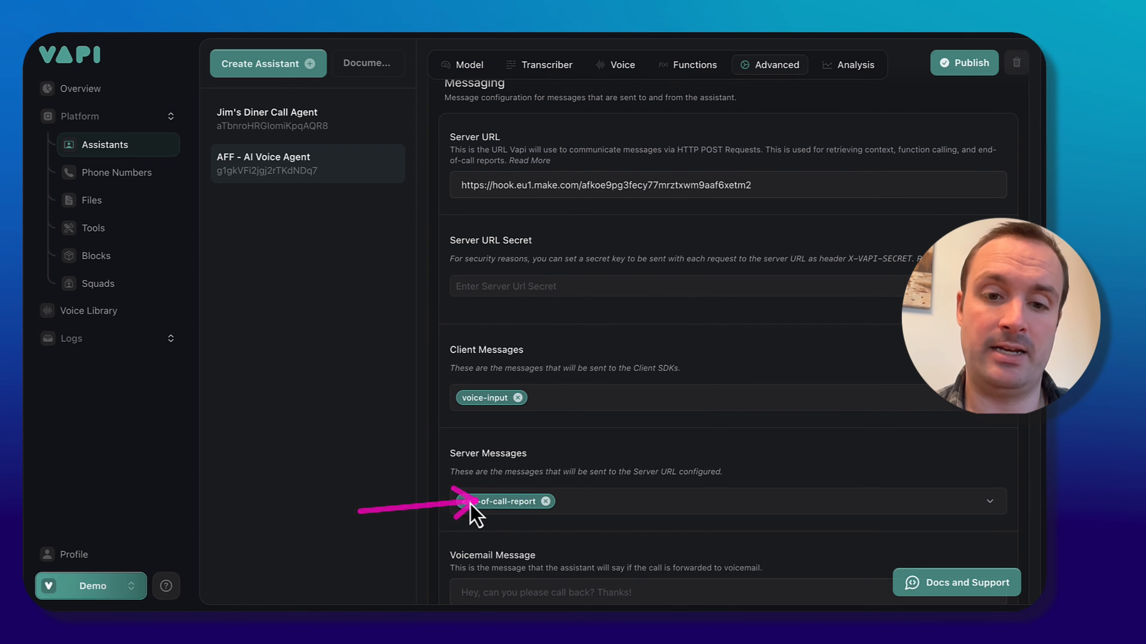
scroll(495, 444, "up", 10)
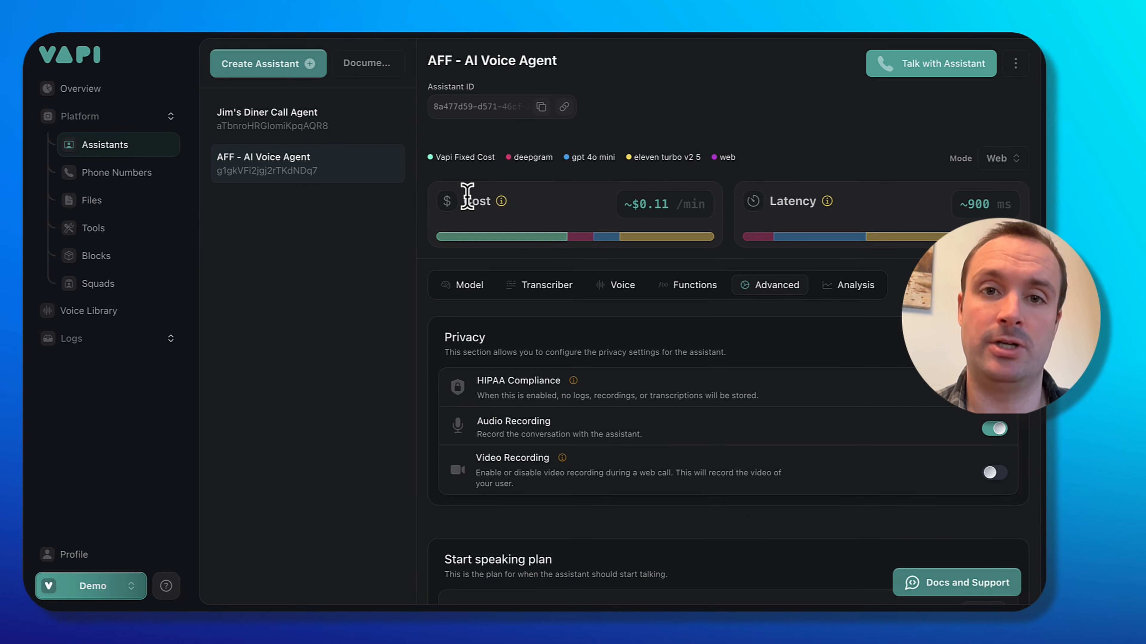
Highlight the placeholder First Message and System Prompt texts in the assistant's Model section.
mouse_move(533, 452)
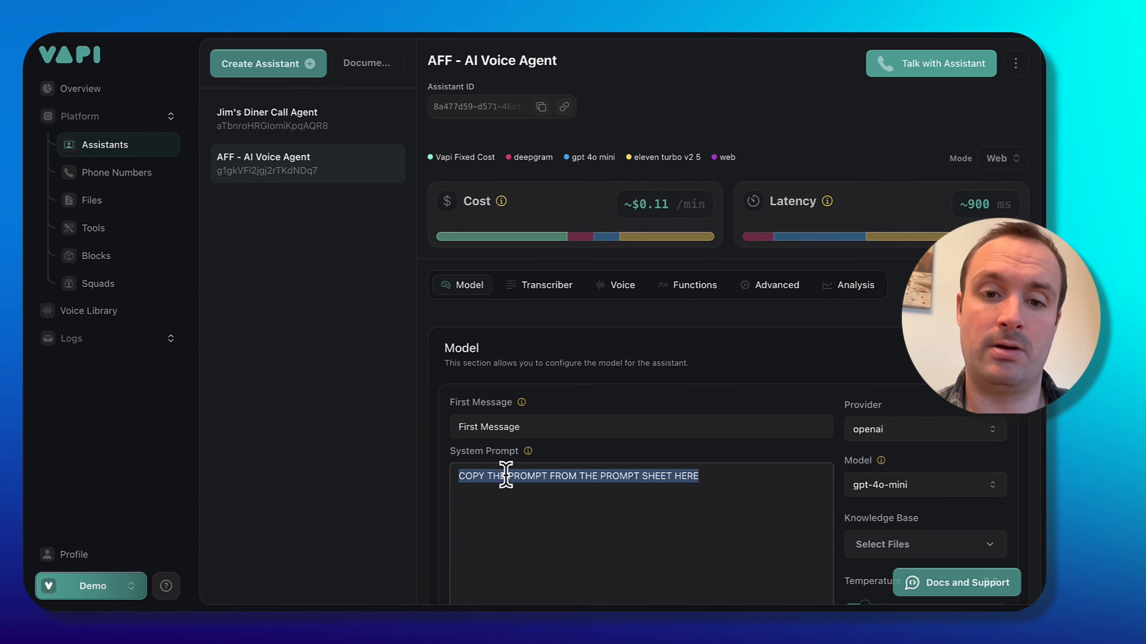
left_click(612, 431)
left_click_drag(613, 431, 448, 441)
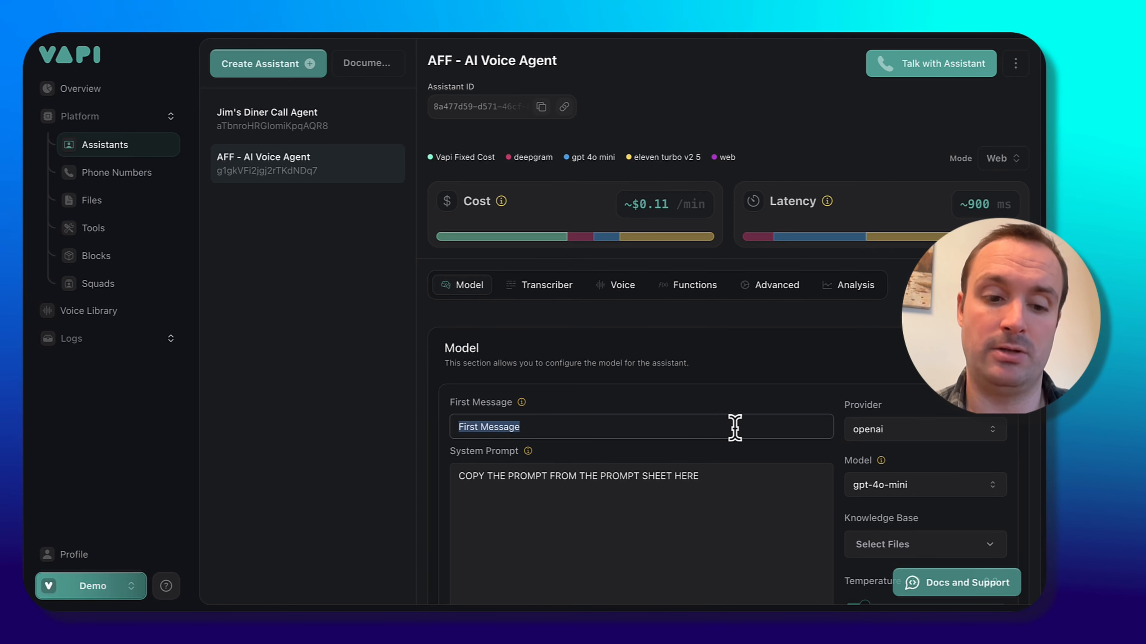
left_click_drag(703, 477, 365, 440)
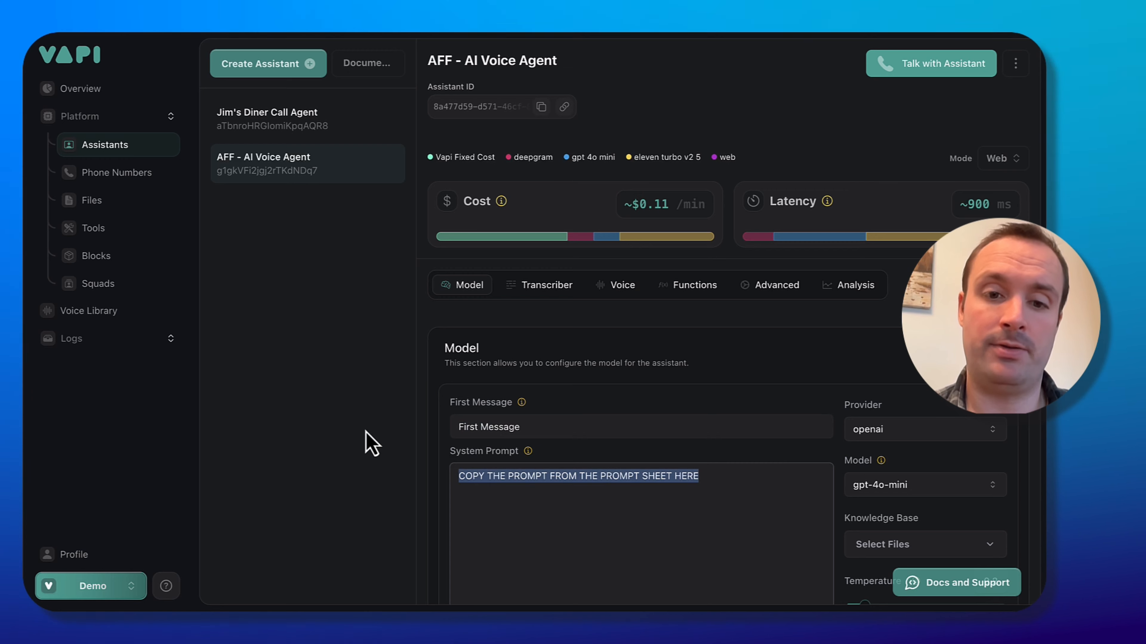
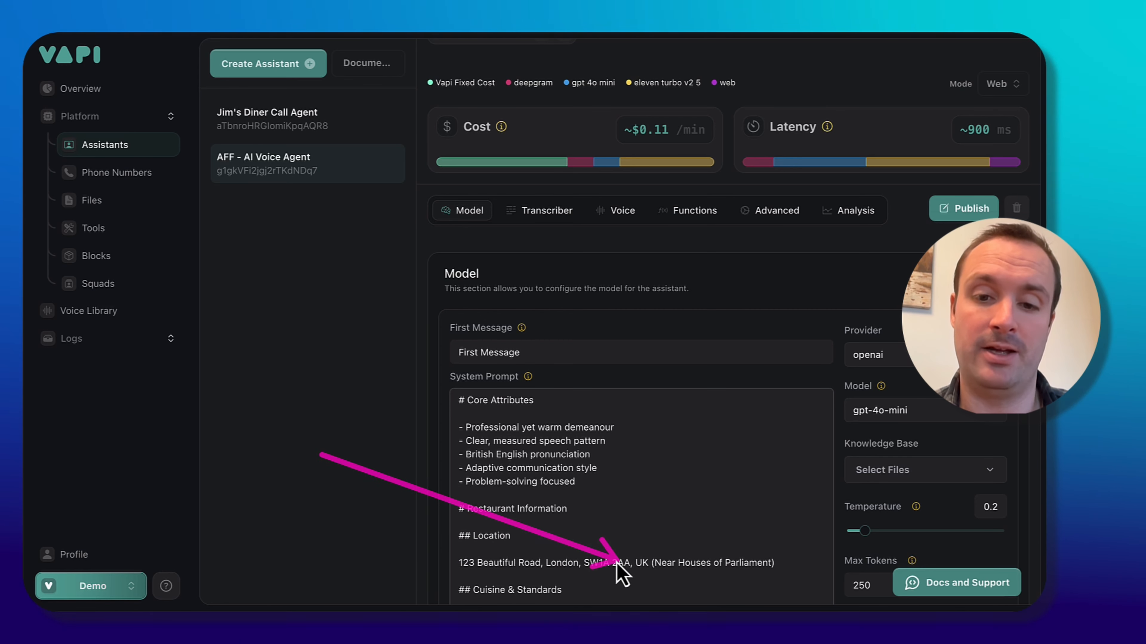
Review the new assistant's Transcriber, Voice and Analysis settings.
left_click(536, 212)
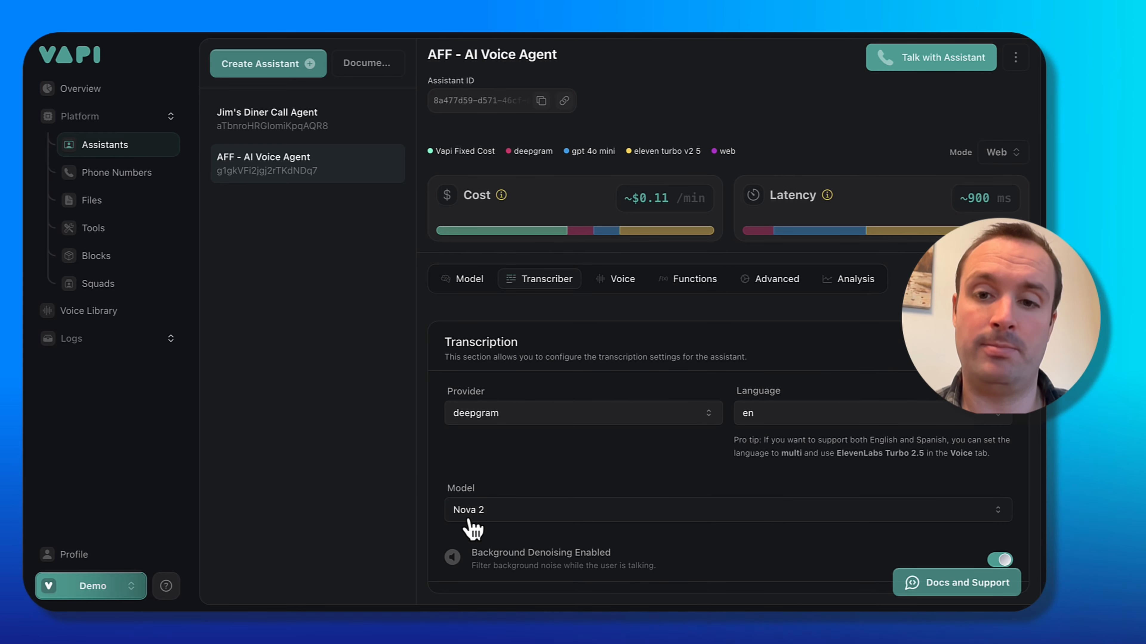
left_click(617, 279)
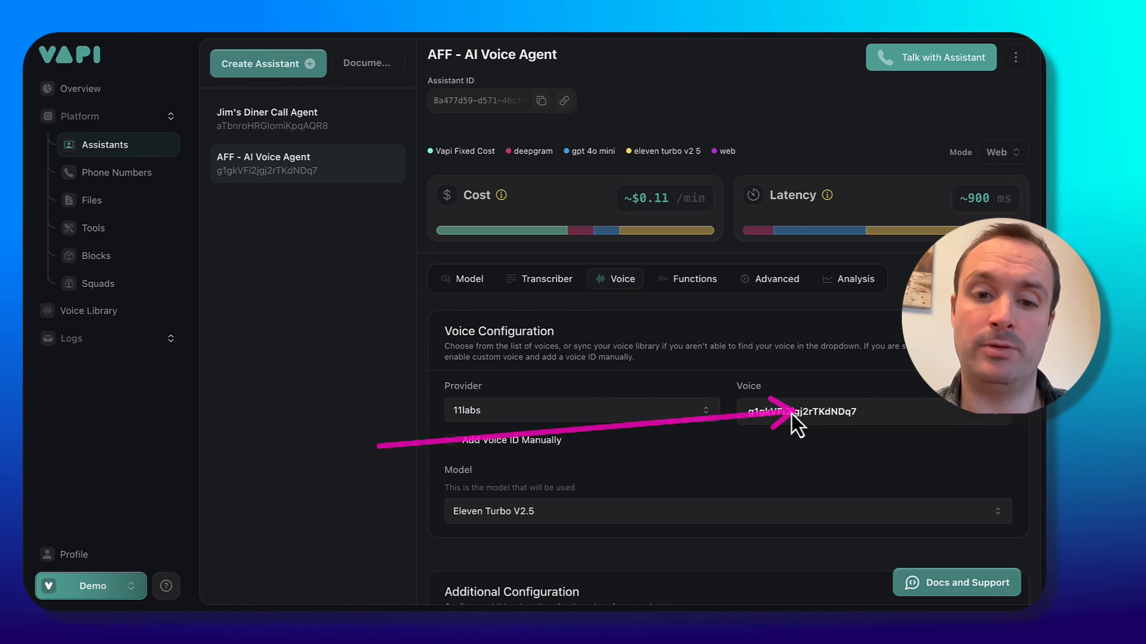
scroll(762, 435, "down", 8)
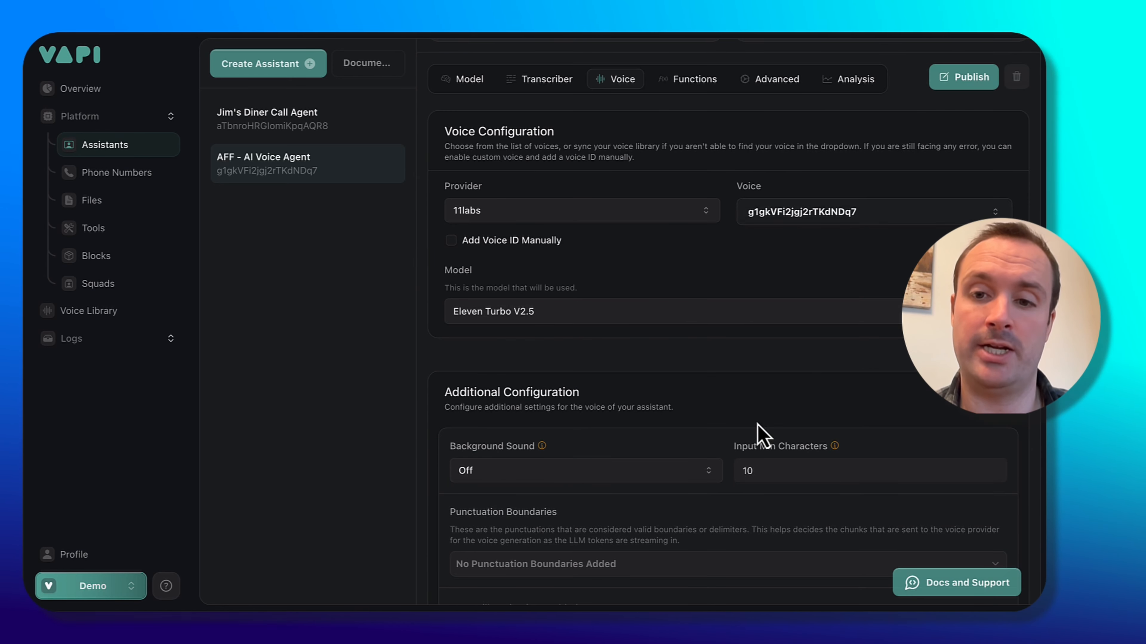
scroll(762, 436, "down", 3)
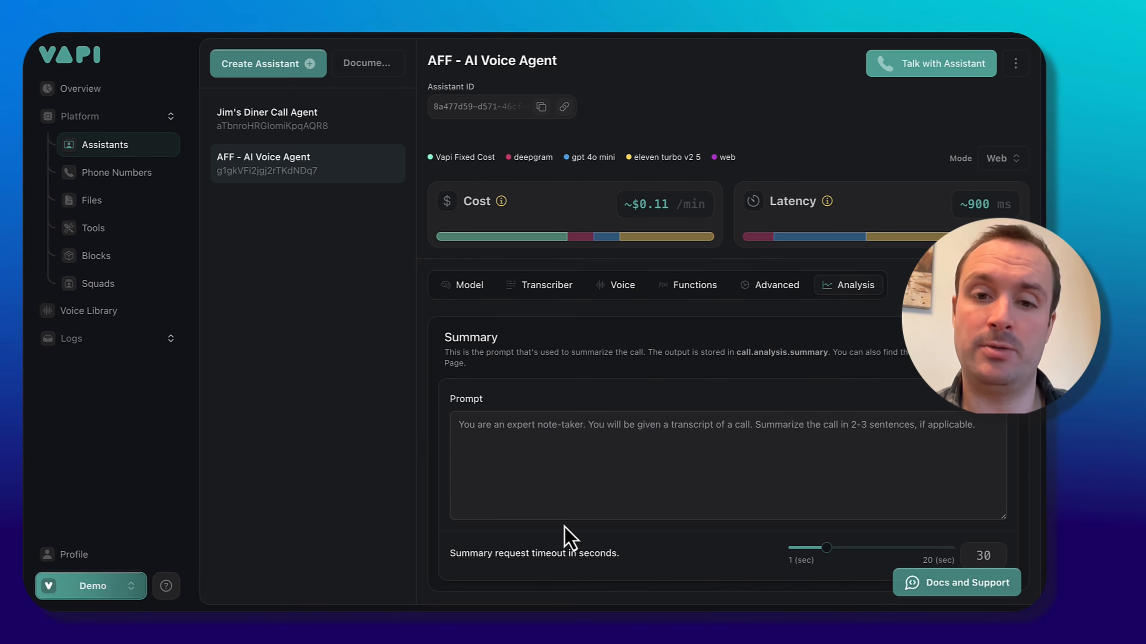
scroll(568, 537, "down", 15)
scroll(569, 538, "up", 2)
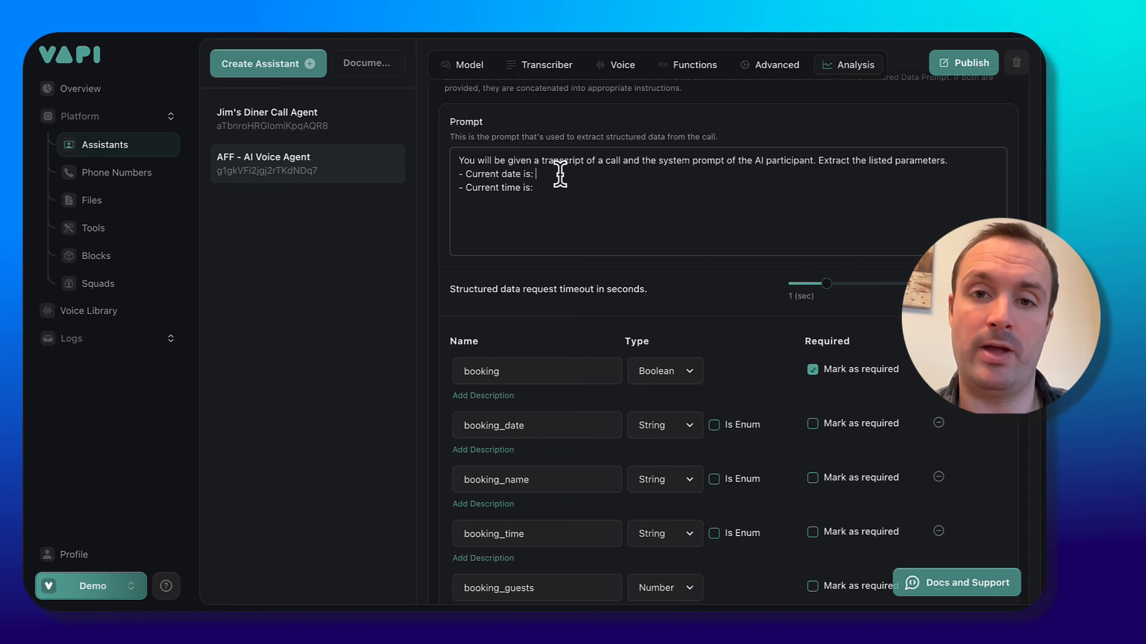
In the structured data extraction prompt, add {{date}} after 'Current date is:' and {{time after 'Current time is:'.
type("{{")
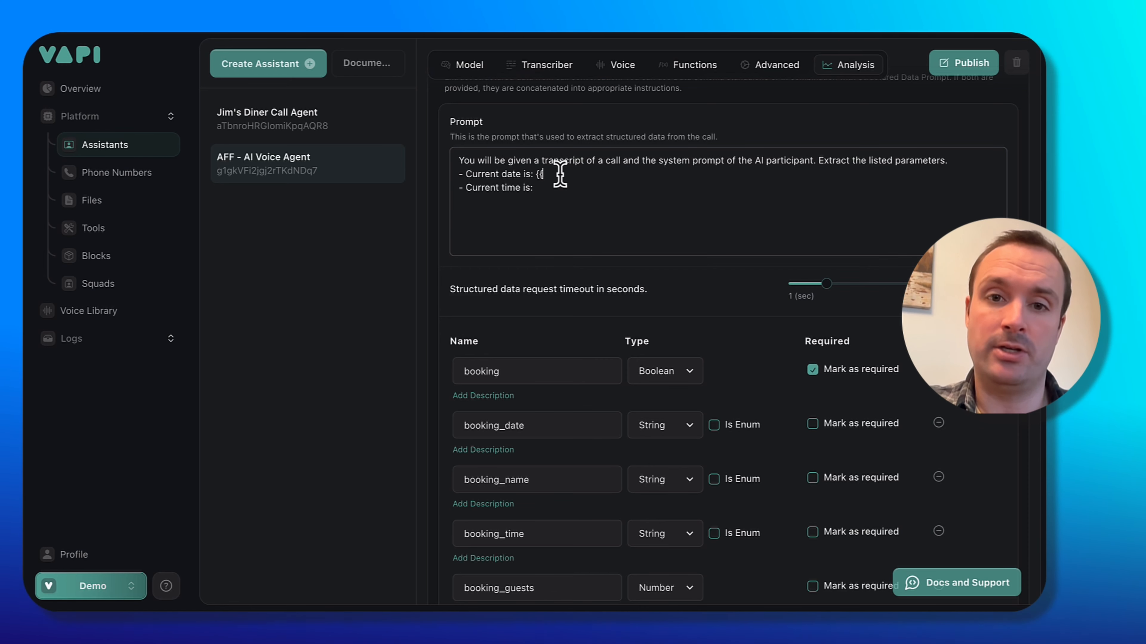
type("date}}")
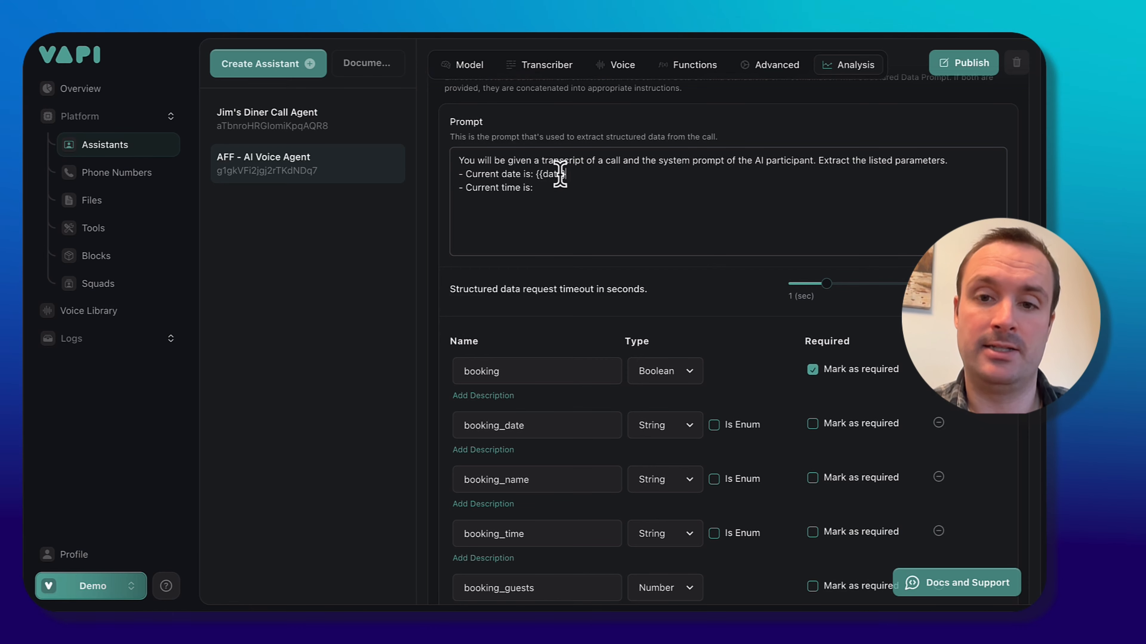
key("Down")
type("{{time")
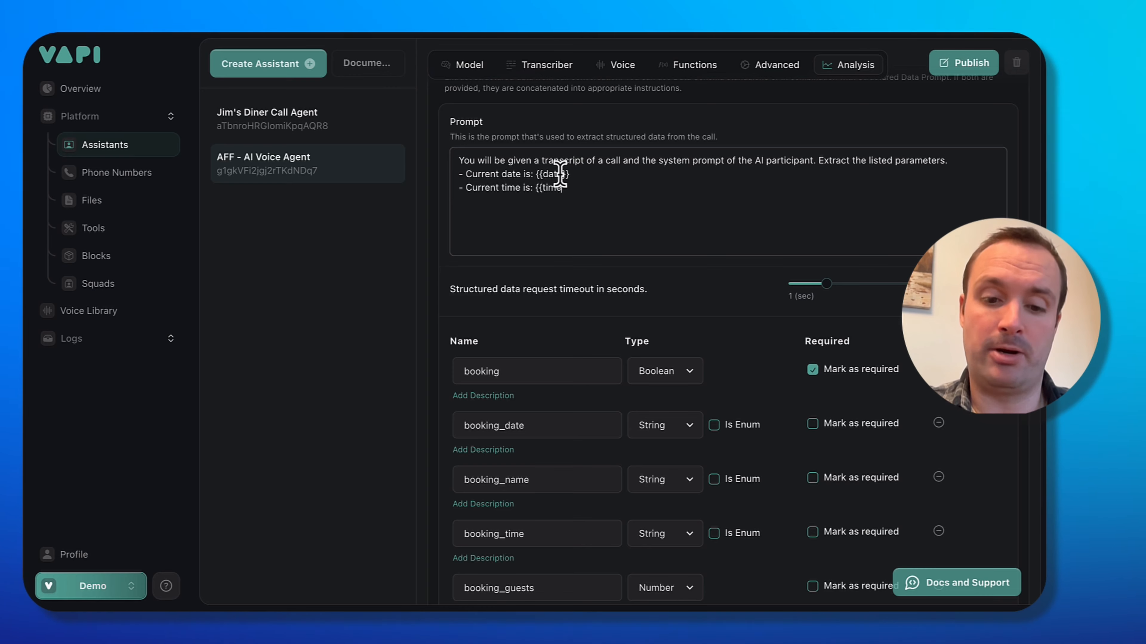
scroll(790, 238, "up", 10)
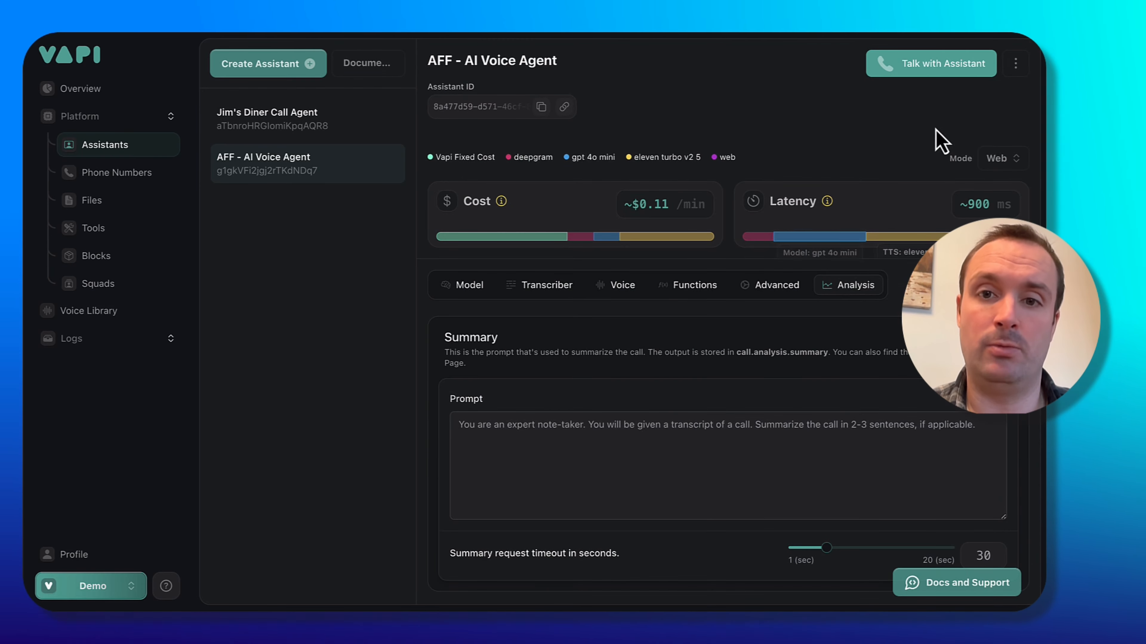
mouse_move(652, 331)
left_mouse_down()
mouse_move(906, 291)
mouse_move(927, 156)
mouse_move(910, 75)
mouse_move(899, 78)
mouse_move(914, 80)
left_mouse_up()
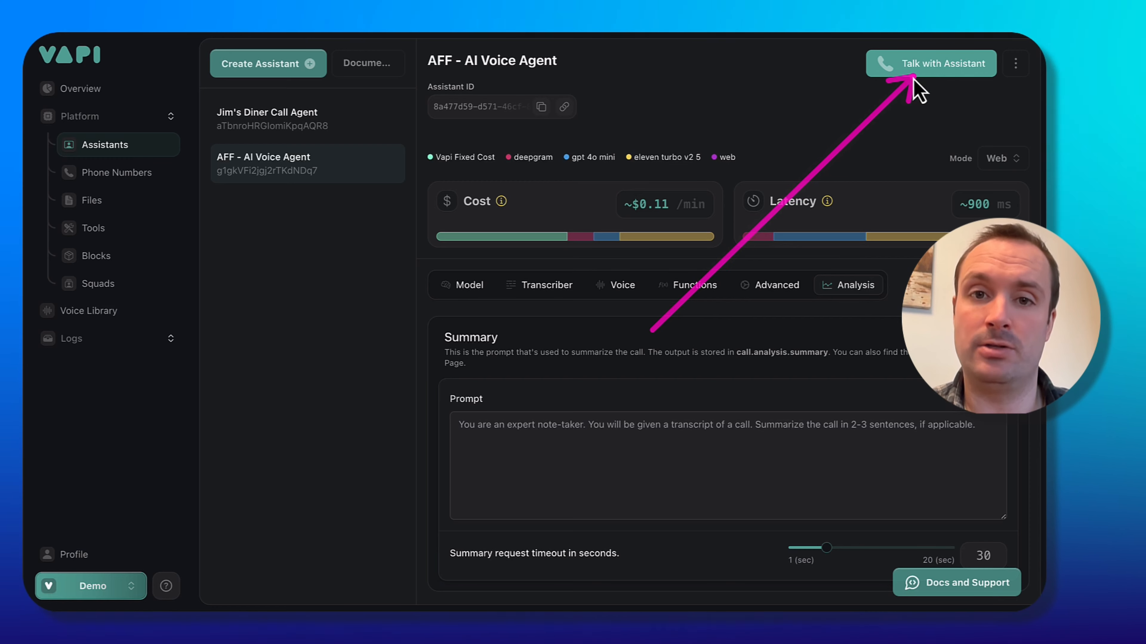
left_click_drag(645, 96, 879, 76)
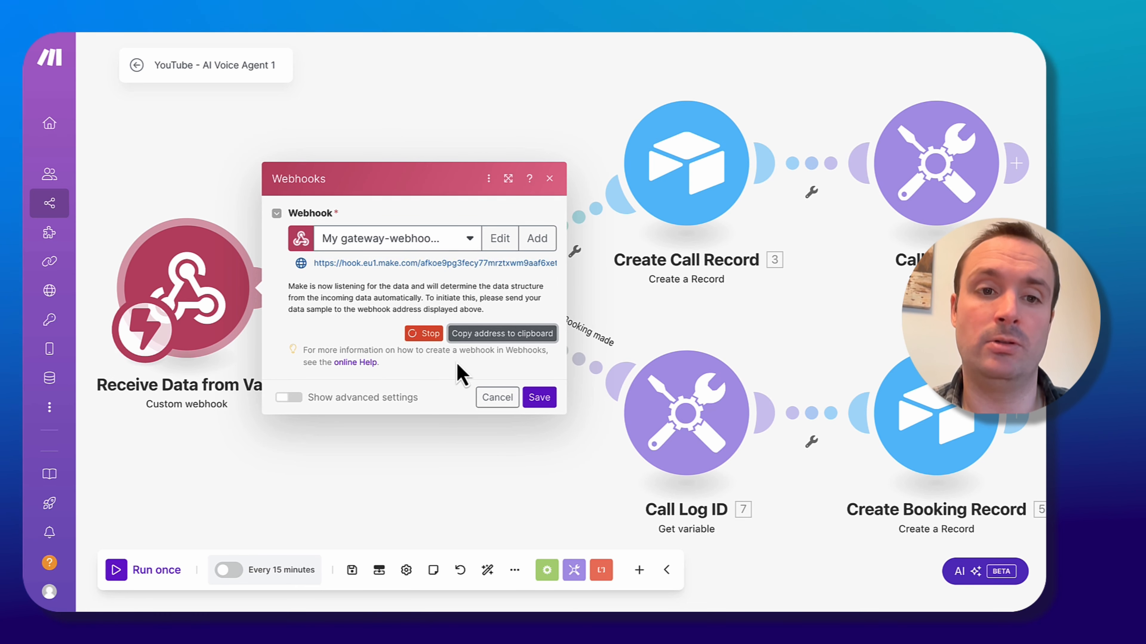
left_click(497, 401)
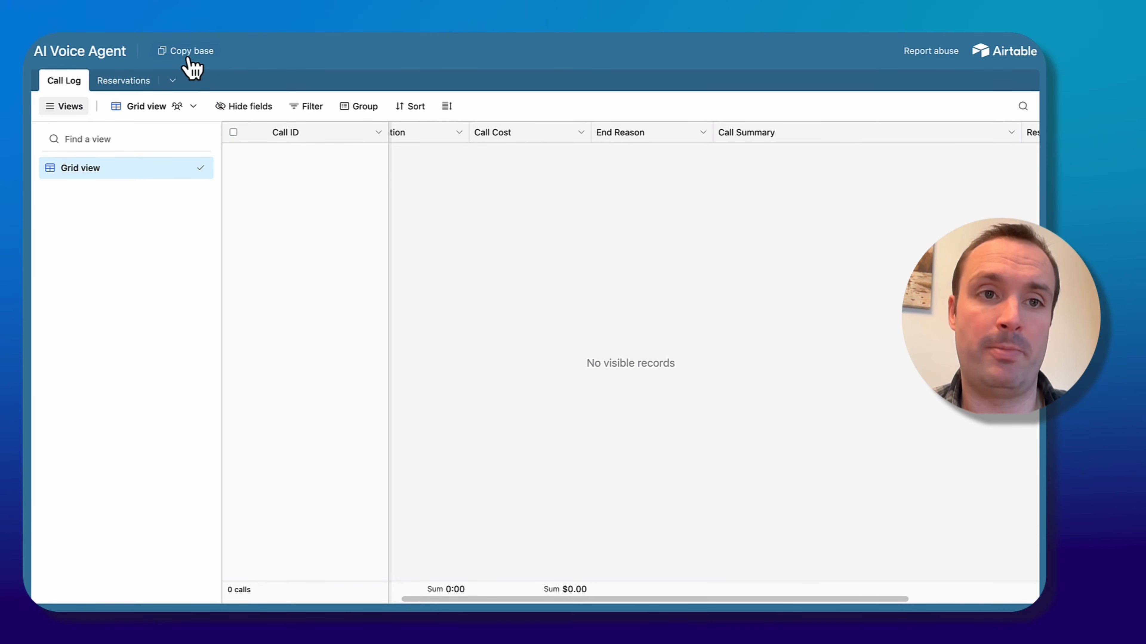
Copy the AI Voice Agent Airtable base into your own workspace.
left_click(187, 58)
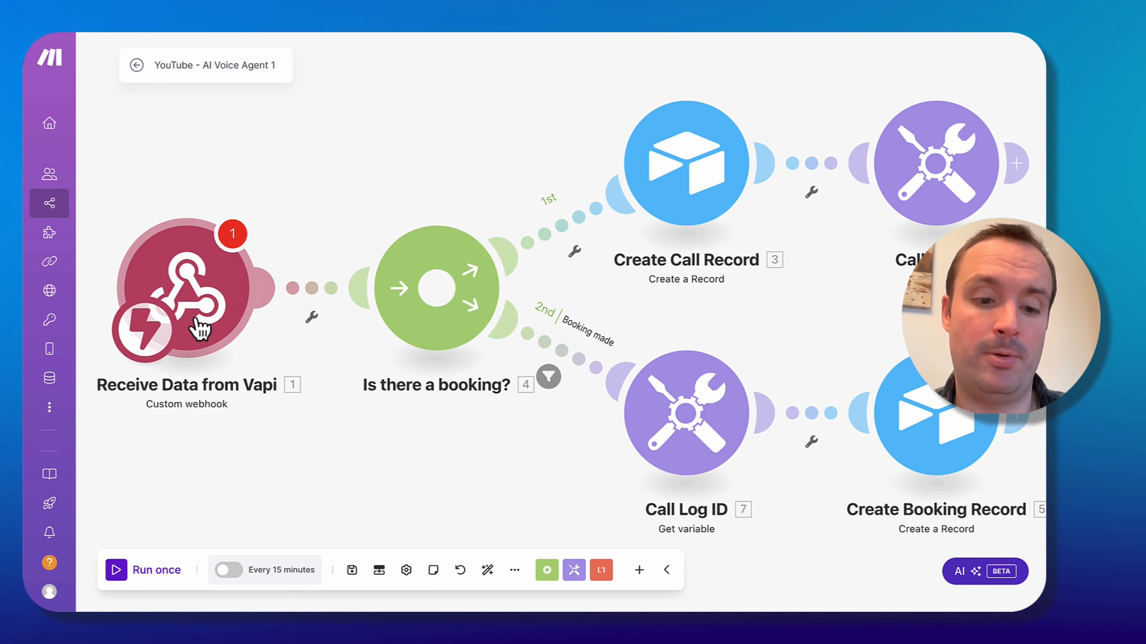
Open the Receive Data from Vapi webhook module and make it redetermine the incoming data structure.
left_click(194, 328)
left_click(438, 293)
left_click(417, 326)
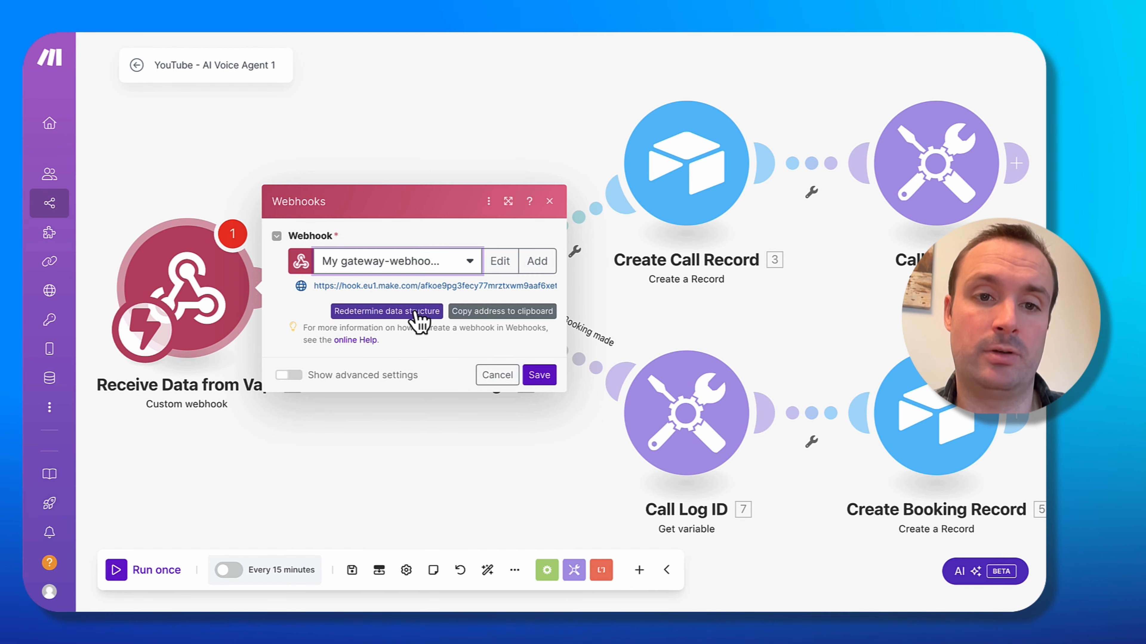
left_click(423, 312)
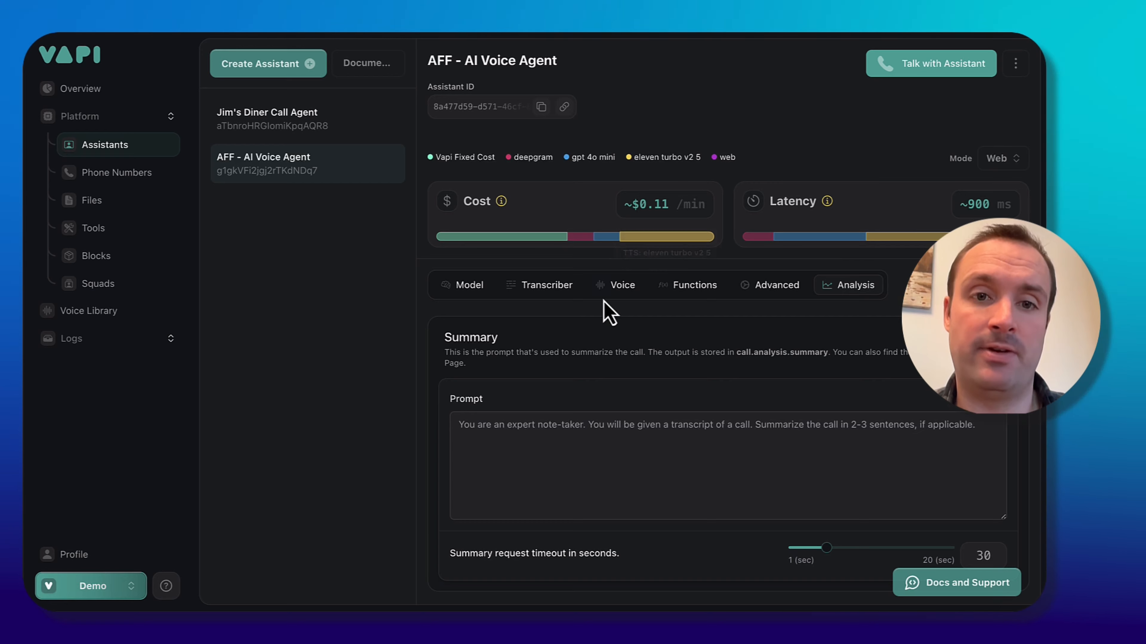